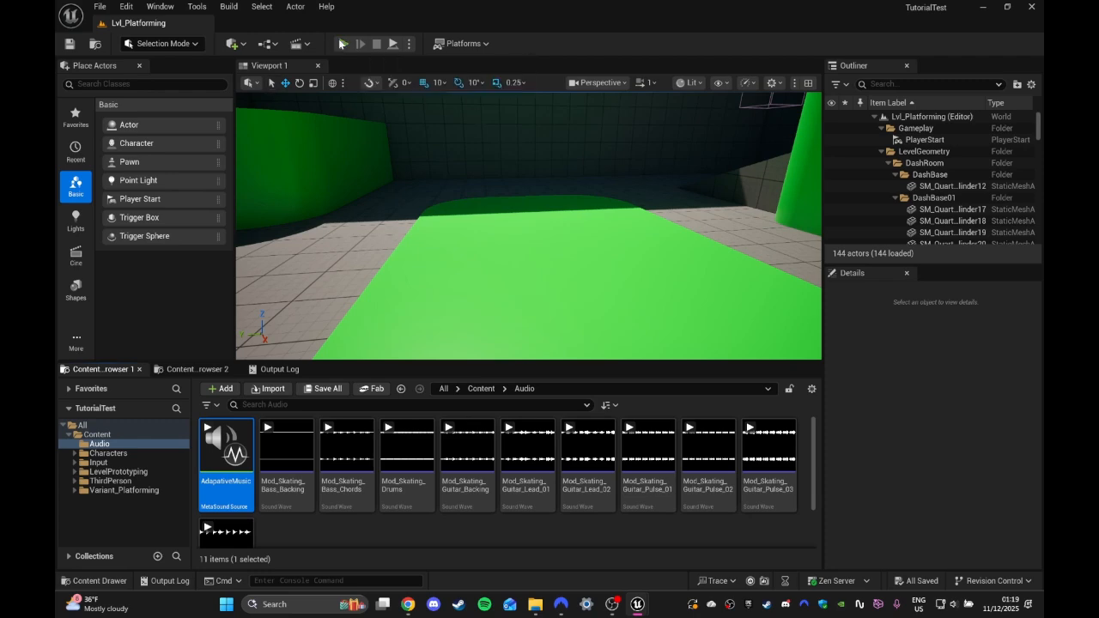
Step: Play-test the Lvl_Platforming level by running and jumping the character around the course
click(341, 44)
key(w)
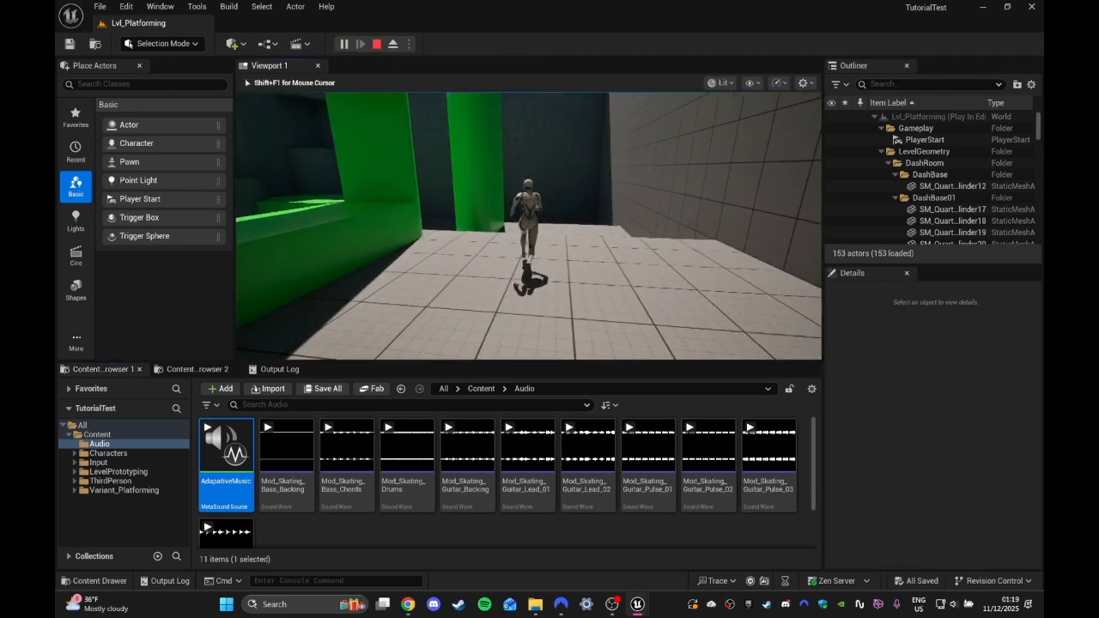
key(space)
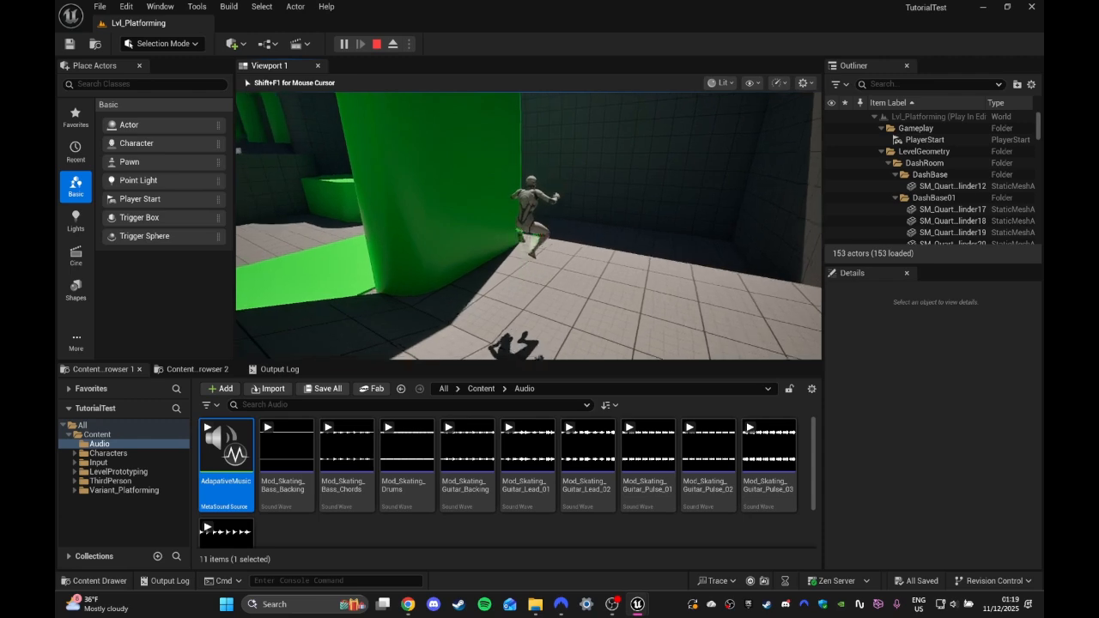
key(space)
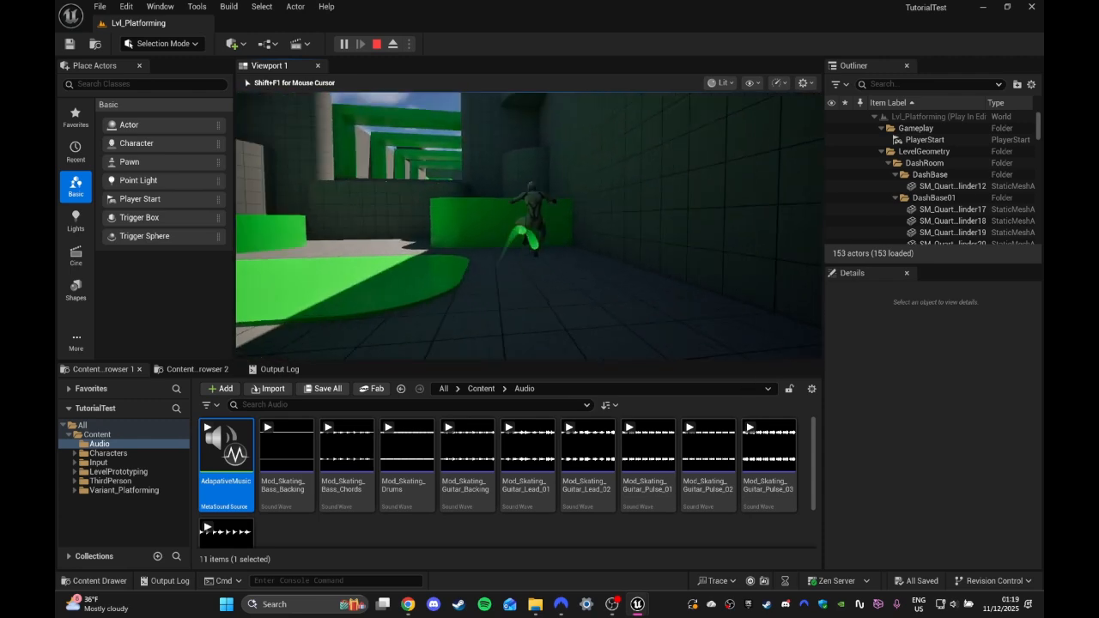
key(space)
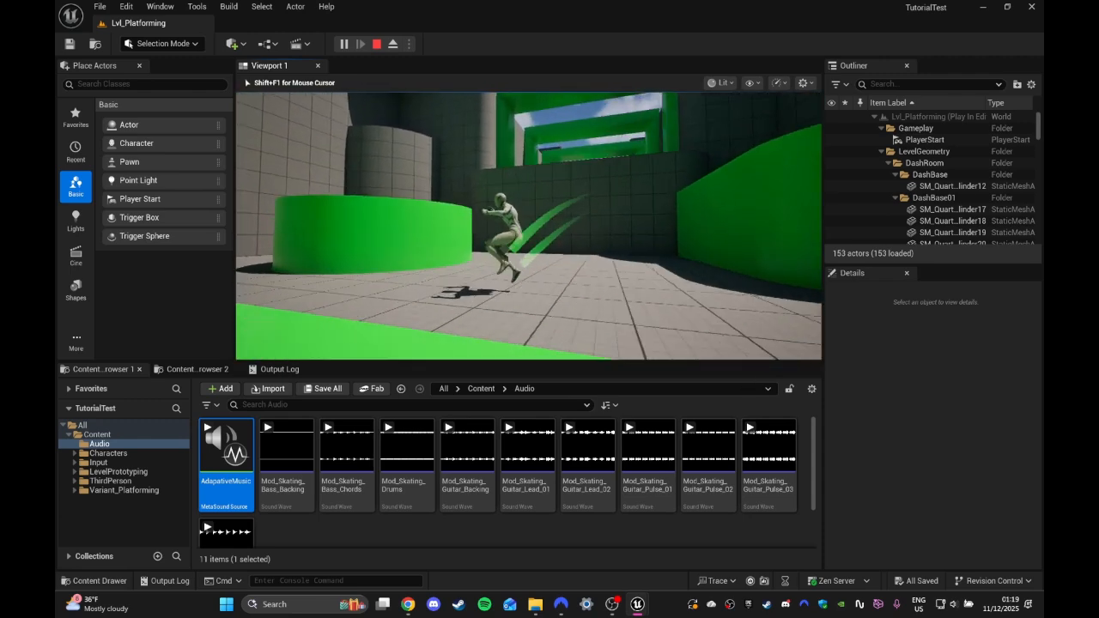
key(space)
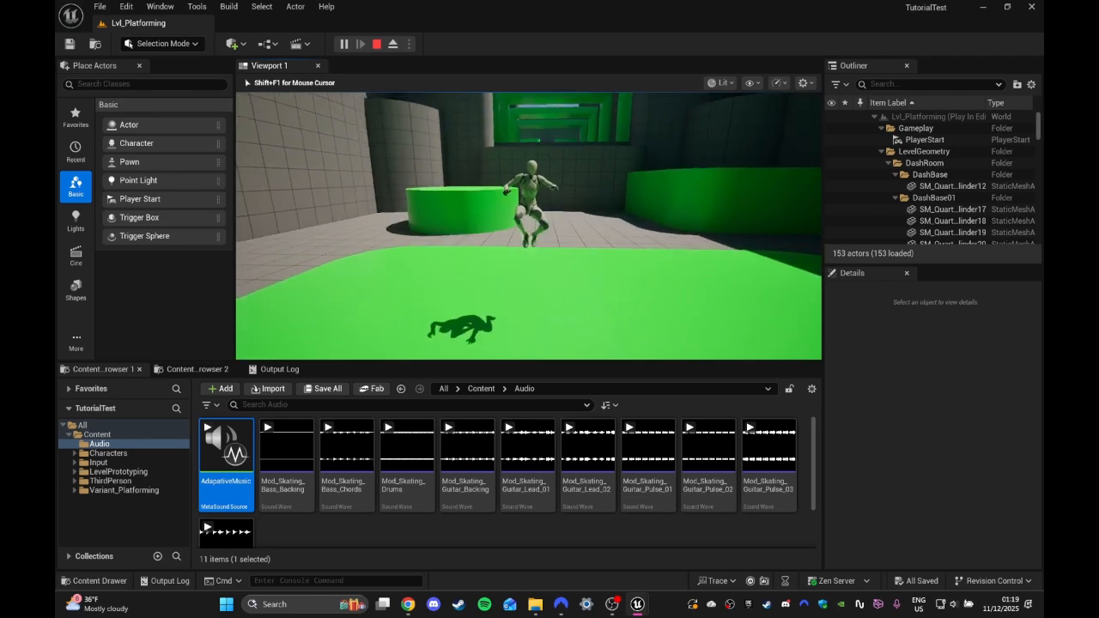
key(d)
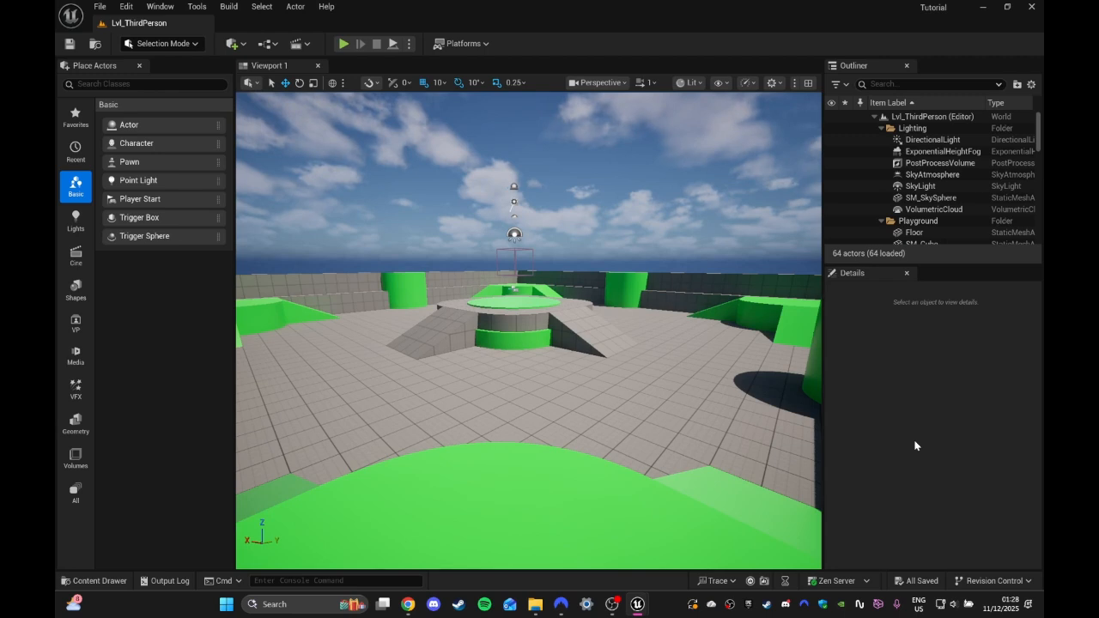
Step: Dock the content browser in the layout and add Content Browser 2 as a tab beside Content Browser 1
click(105, 582)
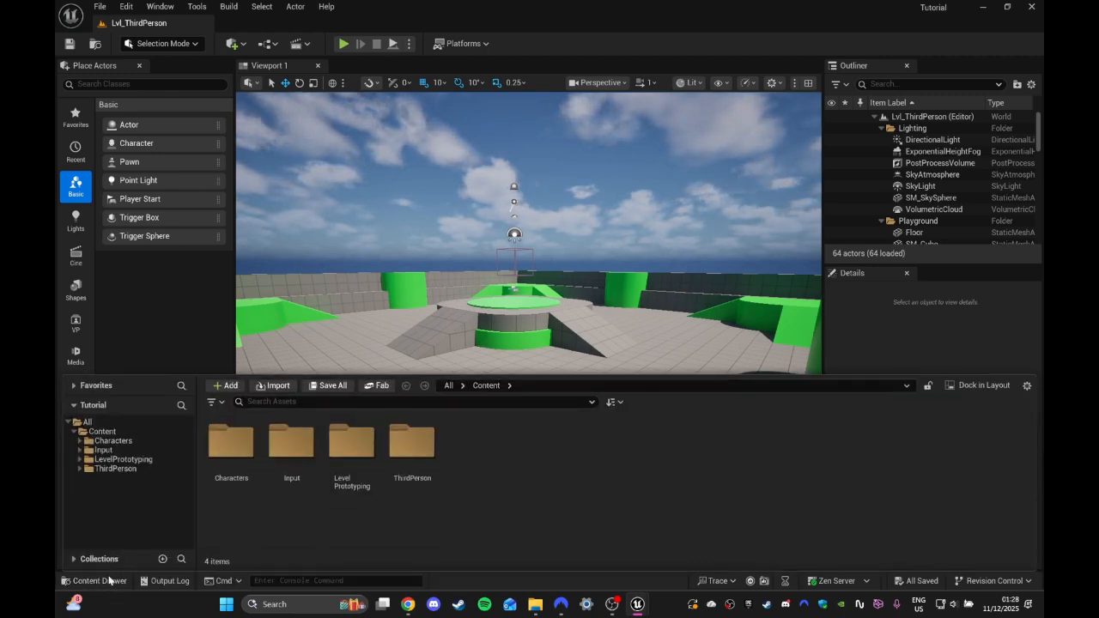
click(961, 386)
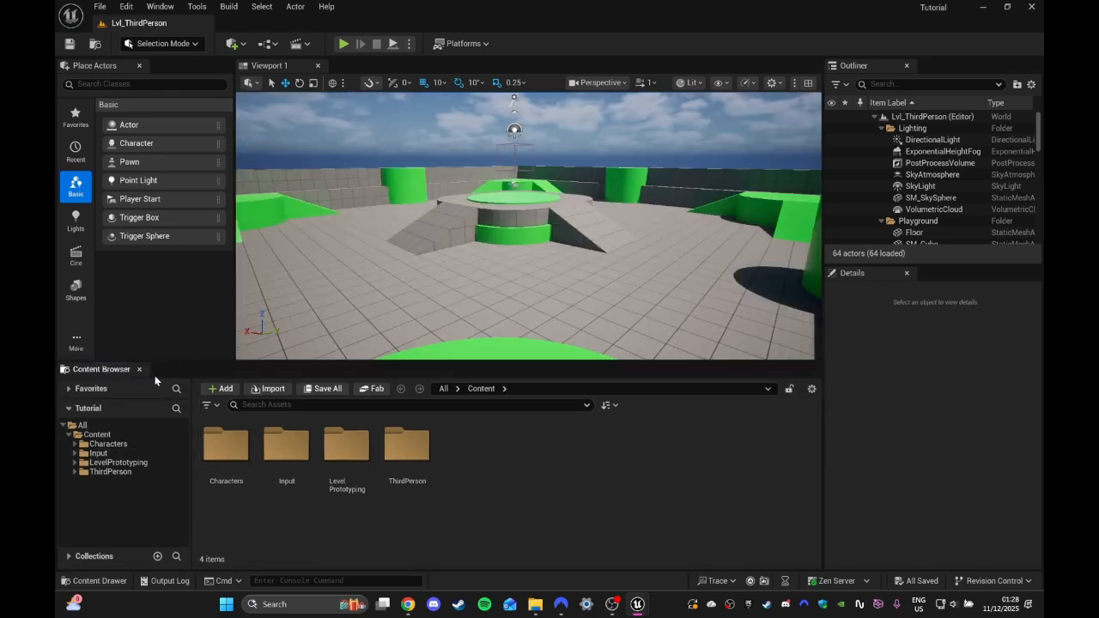
right_click(121, 371)
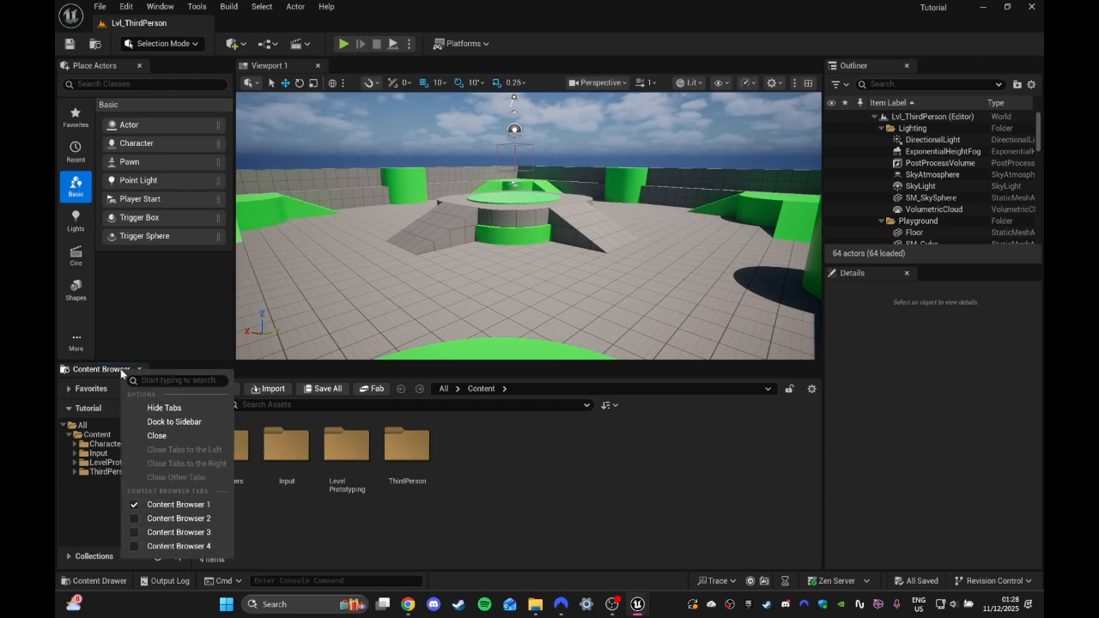
click(133, 520)
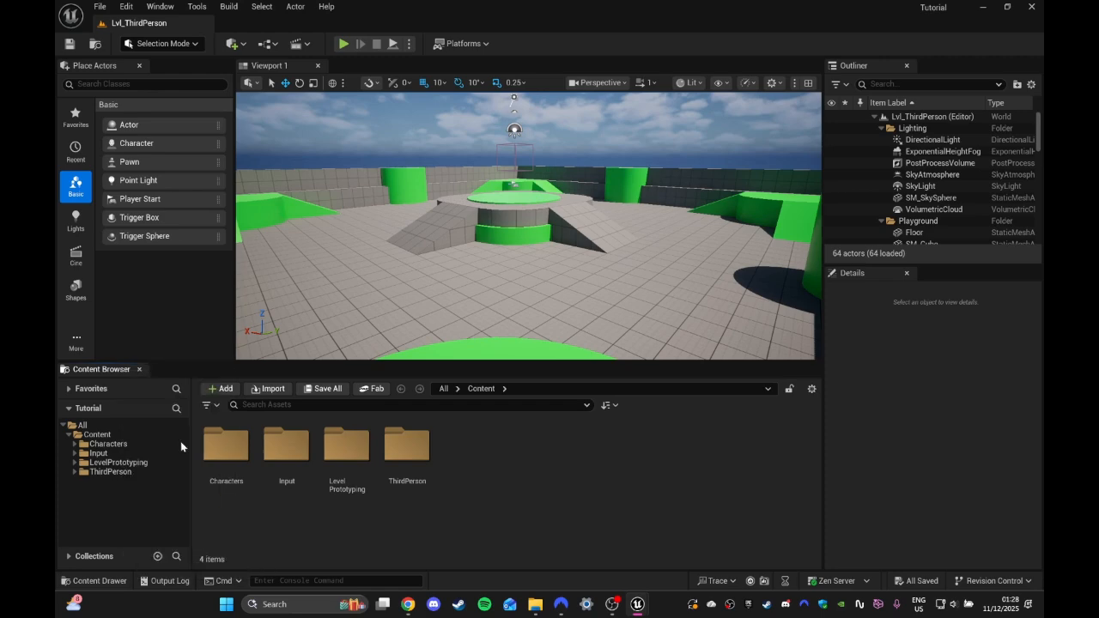
drag(355, 140, 204, 369)
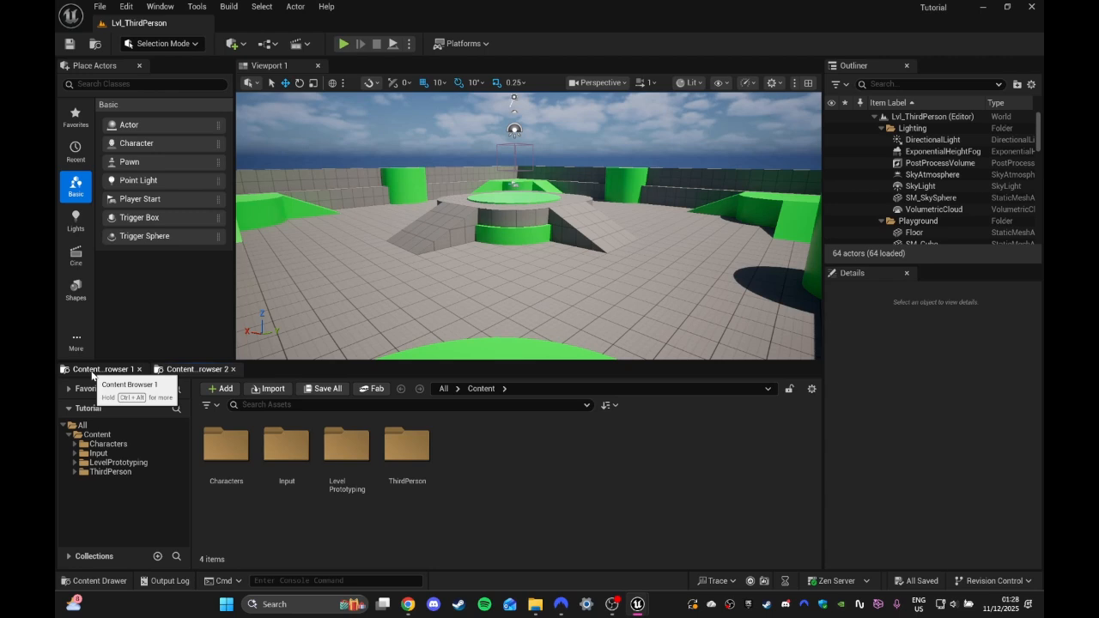
Step: Create a folder named Audio in the Content folder and open it
right_click(502, 465)
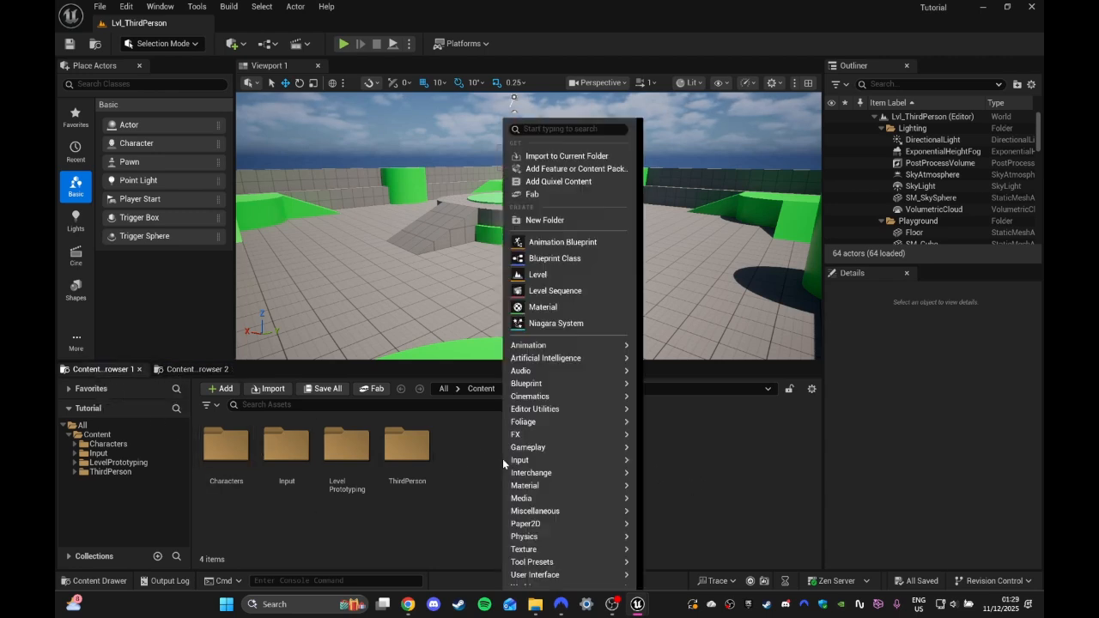
click(542, 219)
text(Audio)
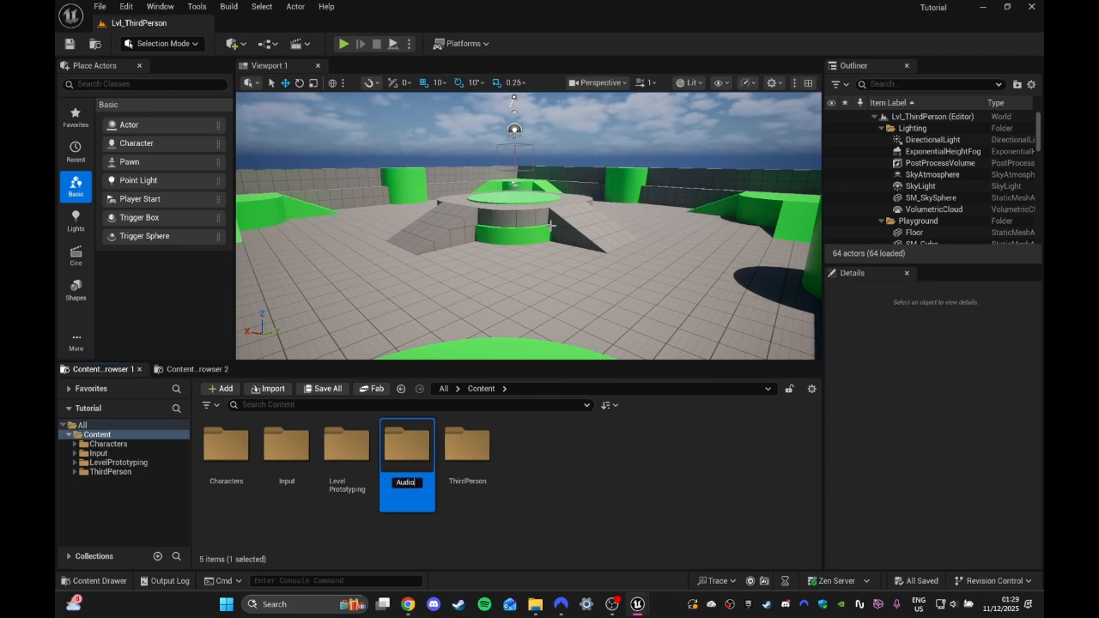
key(Return)
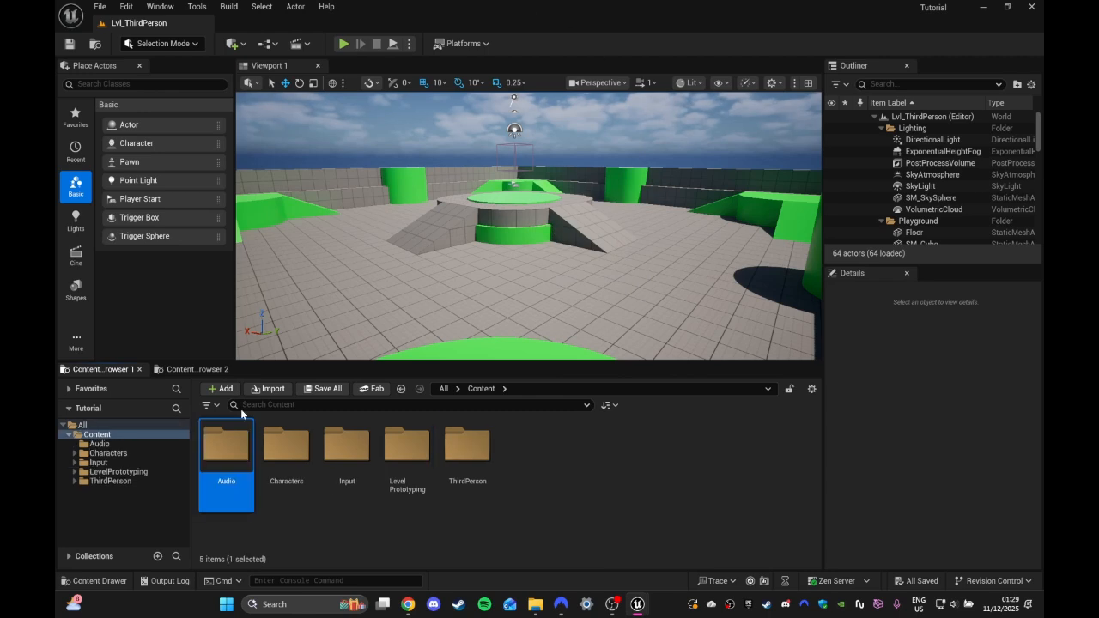
double_click(249, 468)
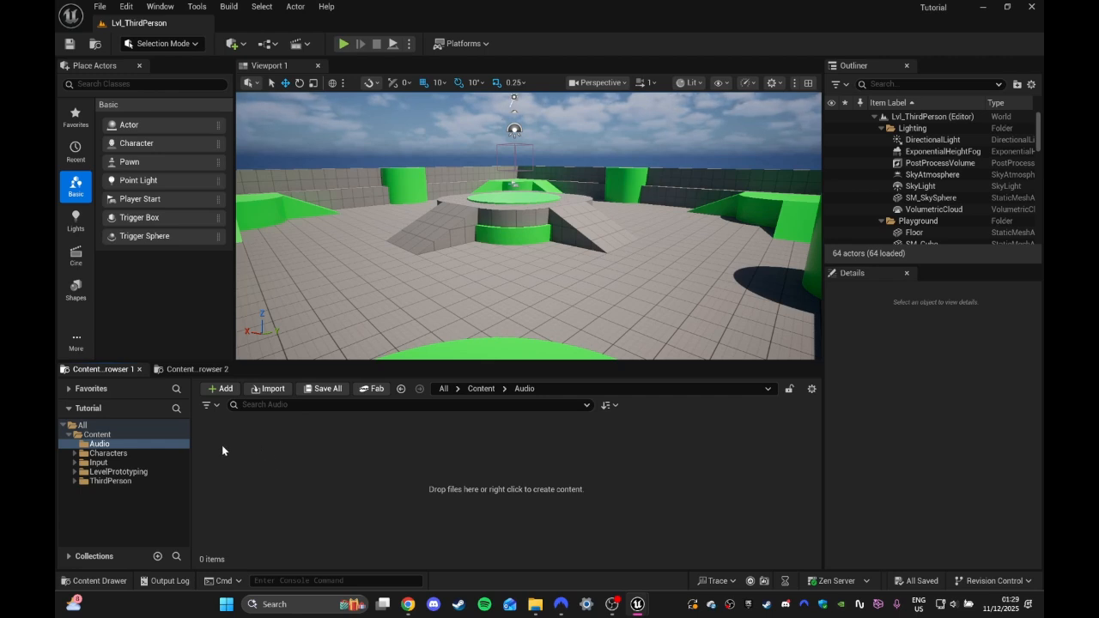
Step: Using Content Browser 2, open the BP_ThirdPersonCharacter blueprint from ThirdPerson/Blueprints at its jump input logic
click(220, 371)
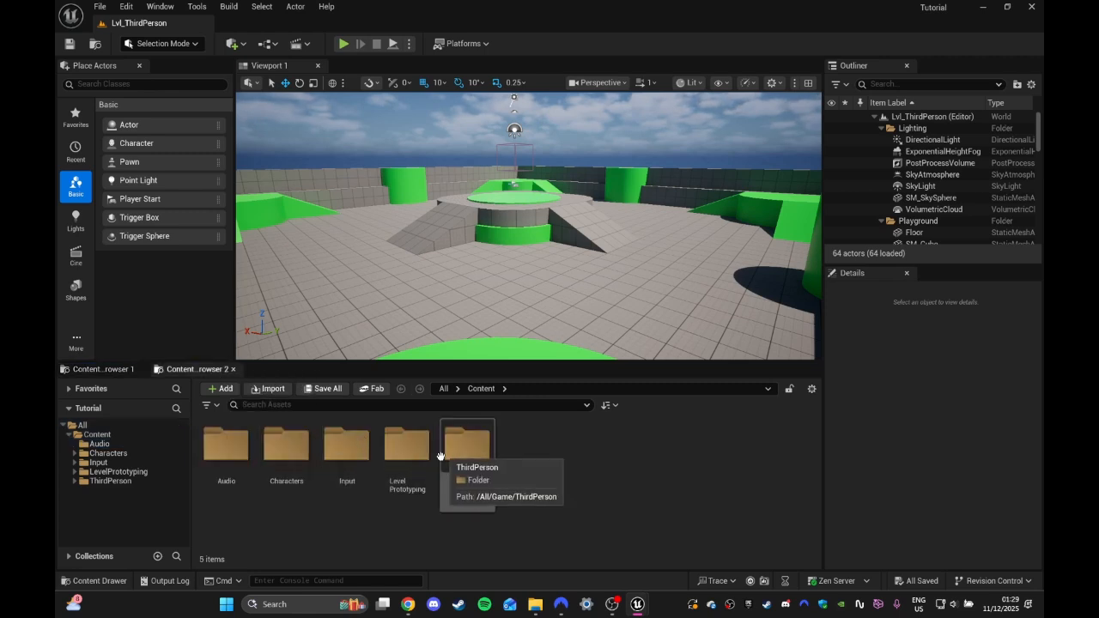
double_click(468, 461)
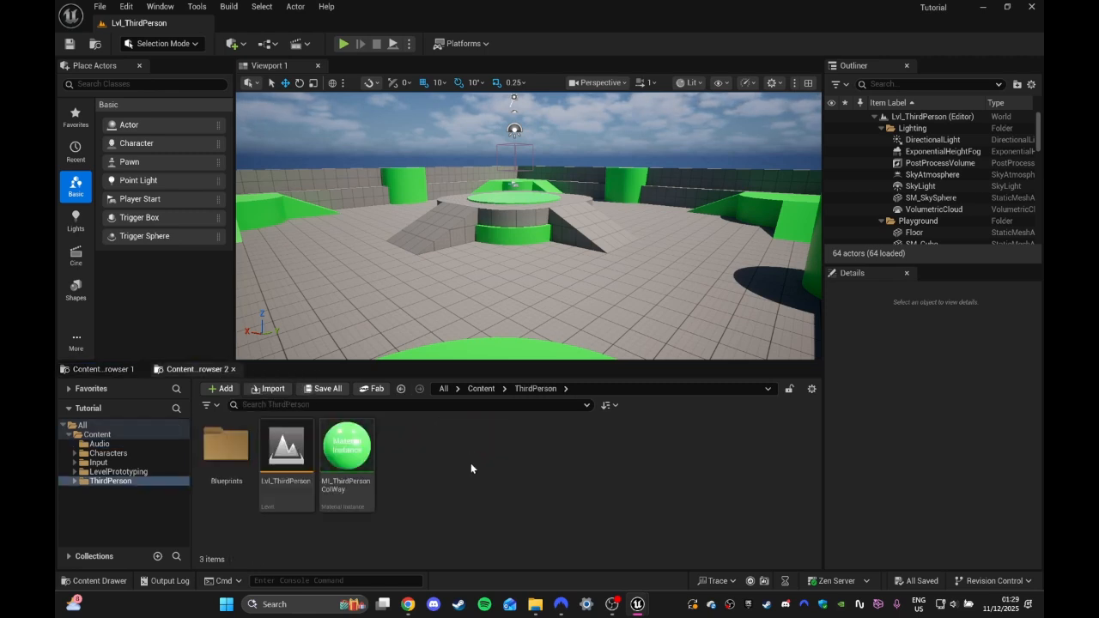
double_click(239, 485)
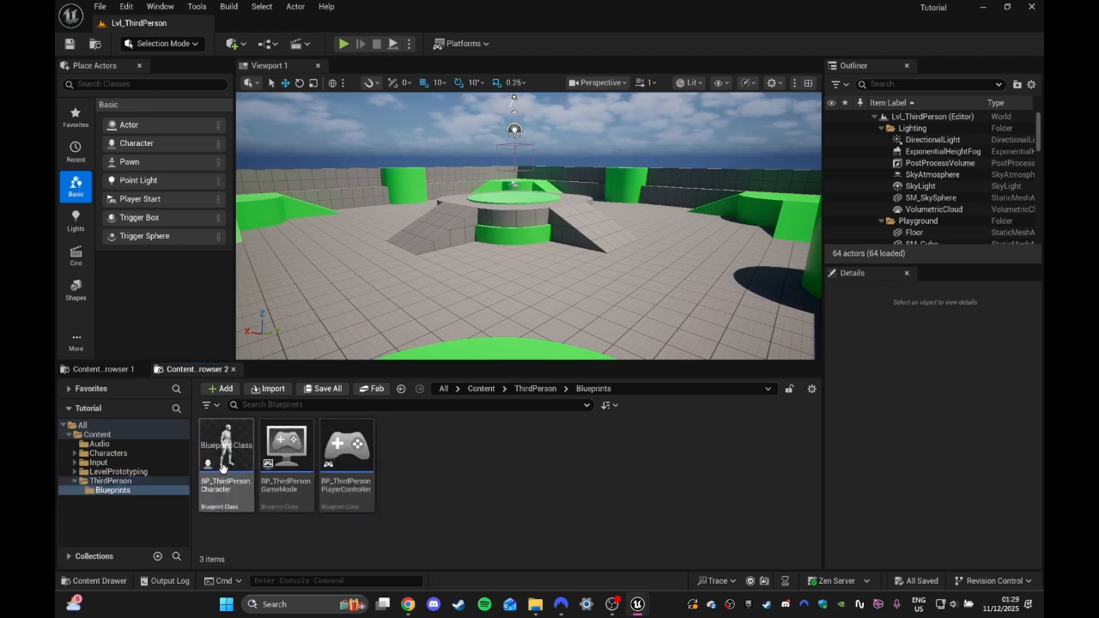
double_click(237, 502)
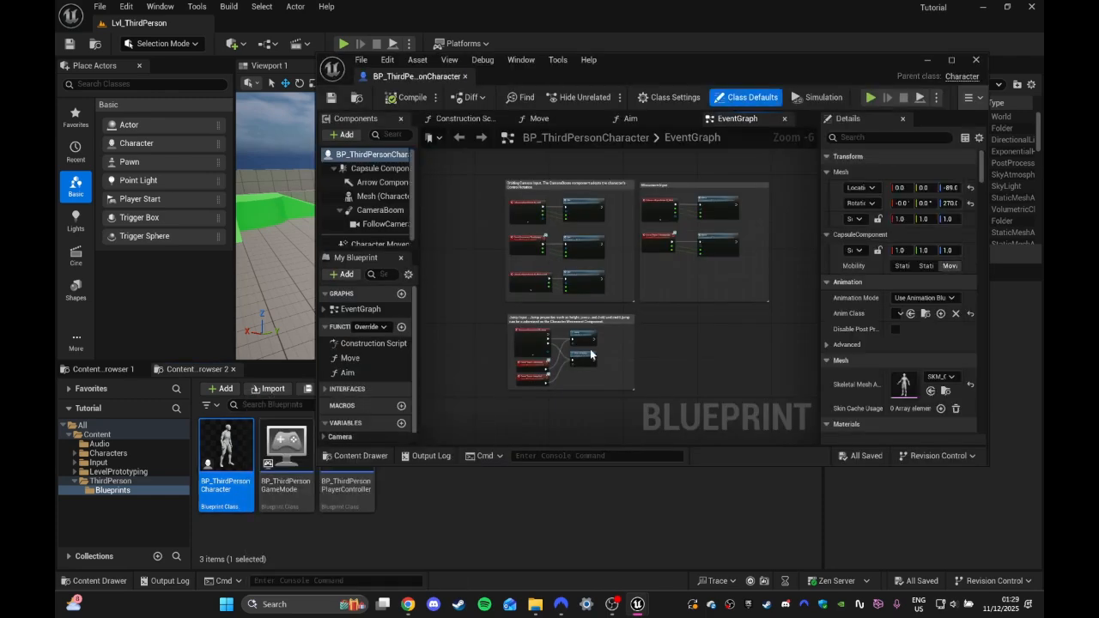
scroll(592, 354, up, 3)
right_drag(565, 338, 598, 314)
right_drag(576, 273, 618, 287)
scroll(620, 283, up, 1)
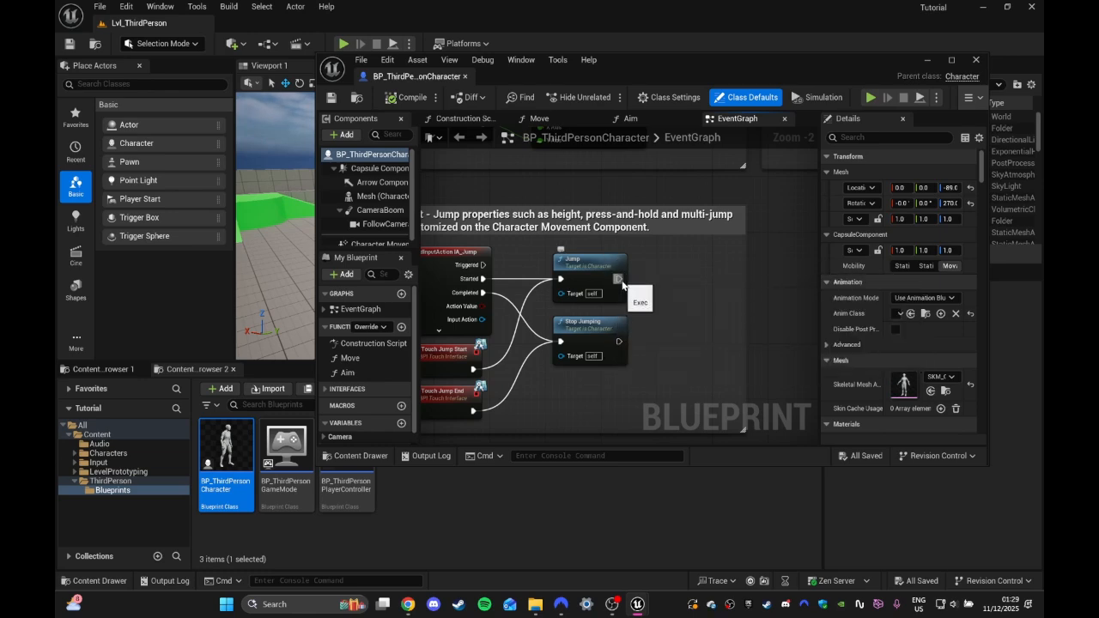
Step: Add a variable named JumpCounter to the character blueprint and set its type to Integer
drag(620, 281, 653, 284)
click(678, 269)
scroll(372, 380, down, 1)
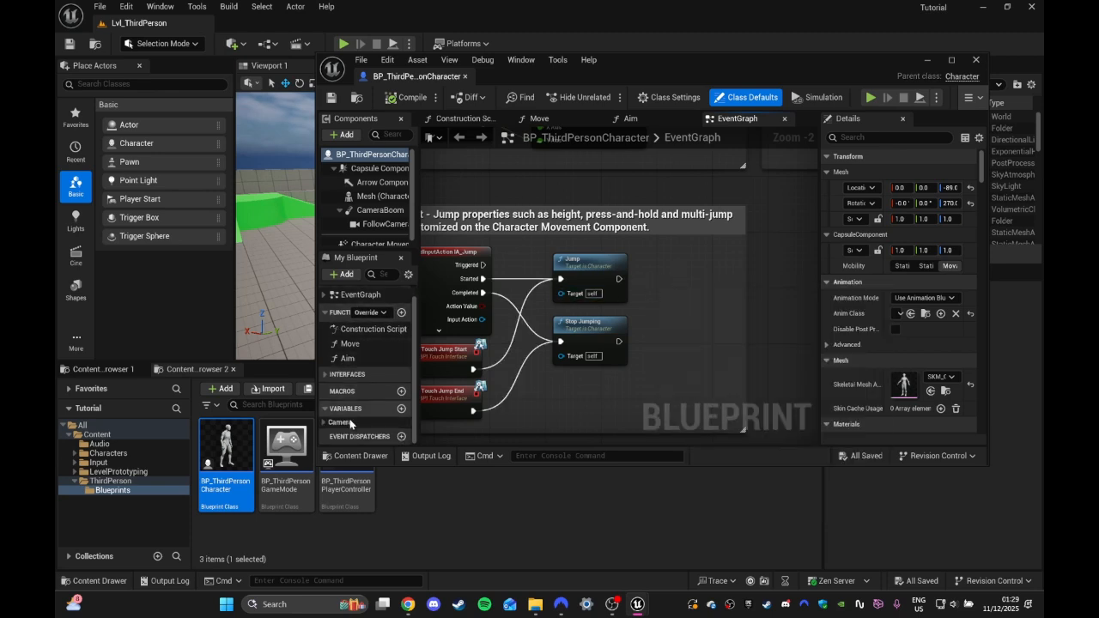
click(400, 409)
text(Ju)
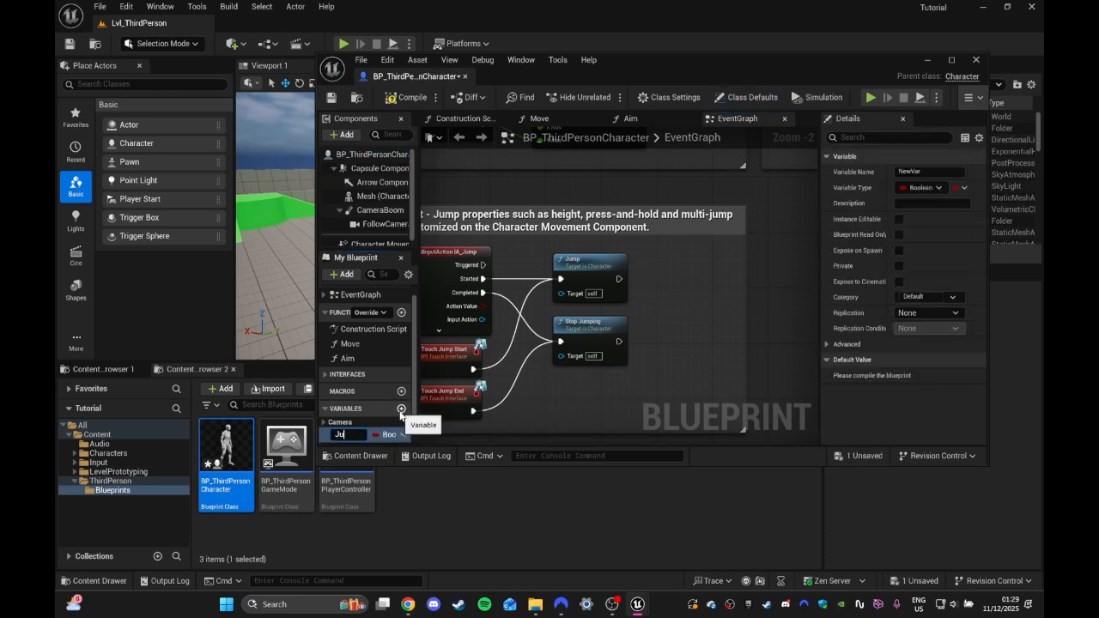
text(mpCounter)
key(Return)
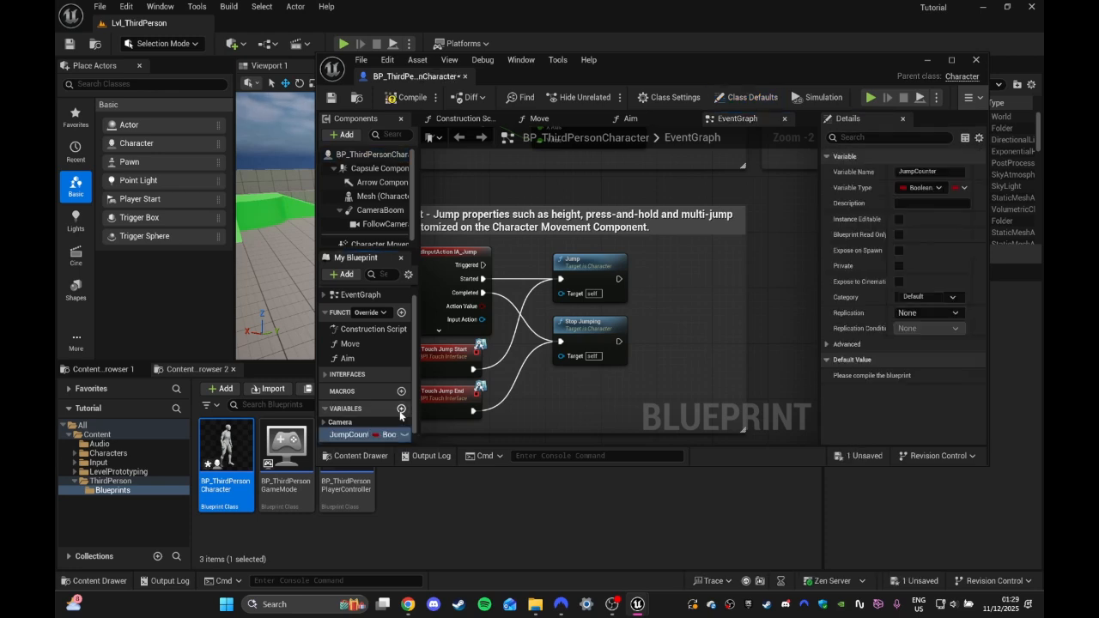
click(927, 191)
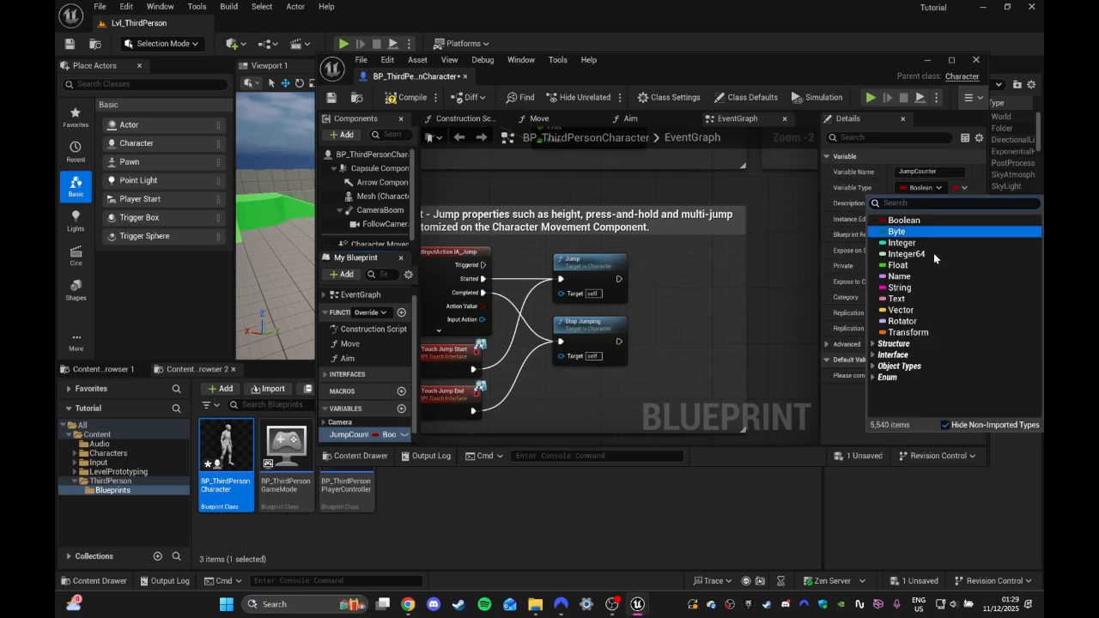
click(913, 243)
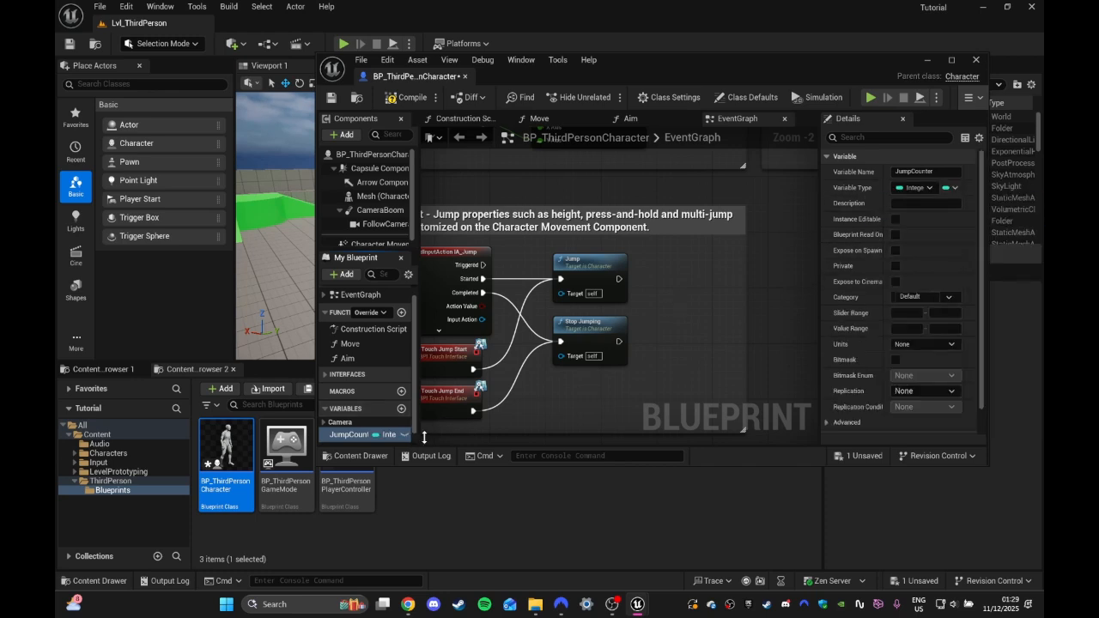
Step: Place a Set JumpCounter node after the Jump node, with Jump's execution output connected to it
scroll(360, 417, down, 1)
drag(360, 421, 780, 273)
click(717, 308)
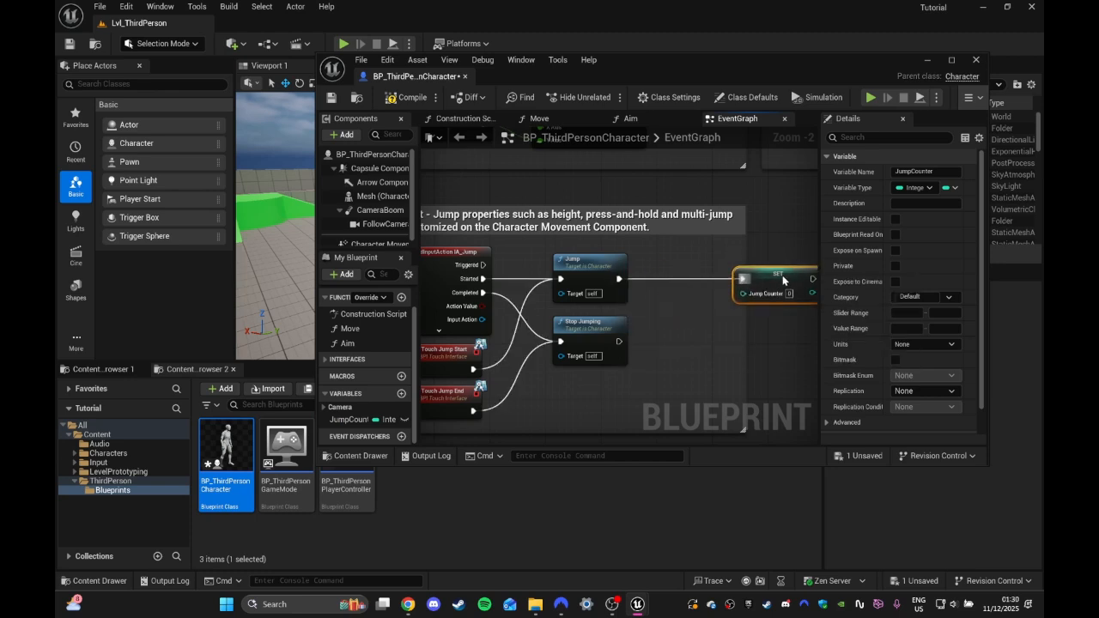
right_drag(782, 274, 681, 263)
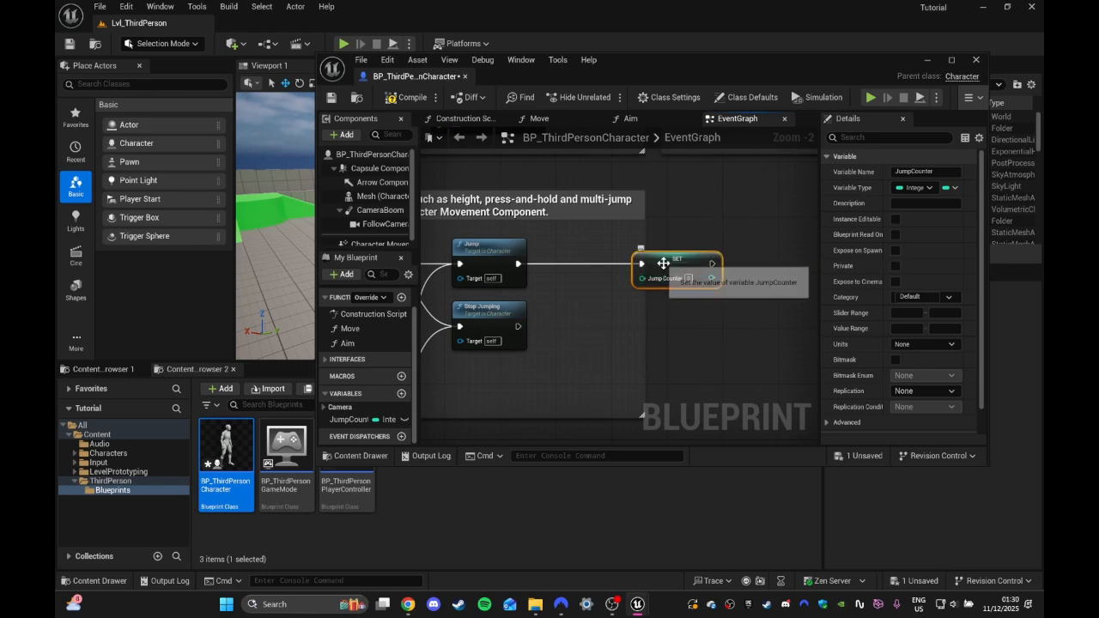
drag(658, 259, 710, 261)
Step: Widen the jump input comment box and move the Set JumpCounter node farther from the Jump node
drag(651, 226, 938, 214)
right_drag(738, 236, 464, 260)
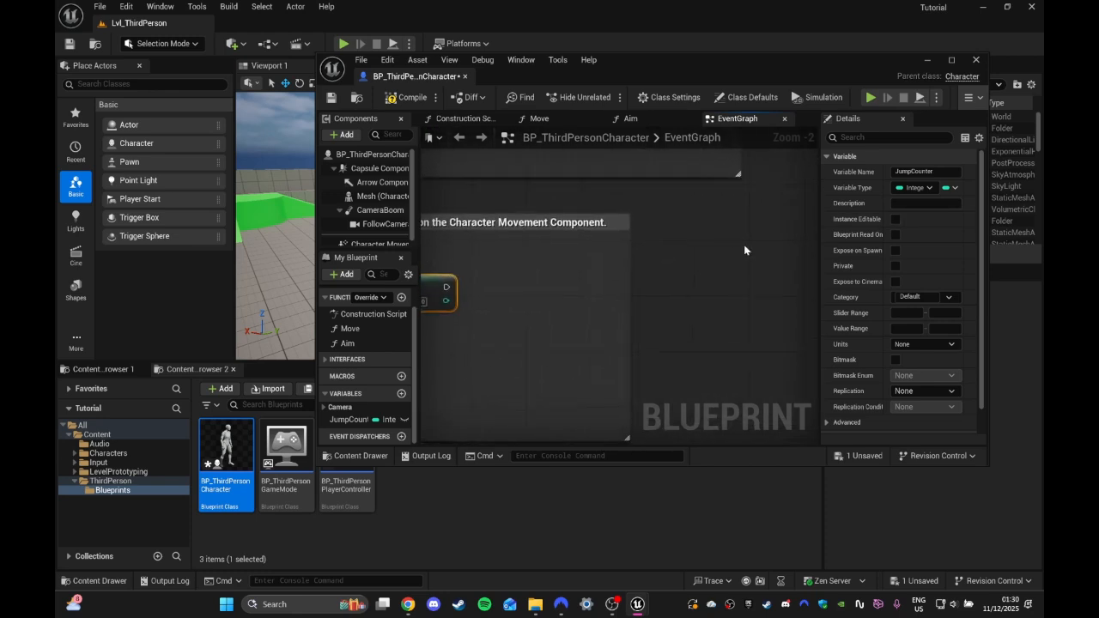
drag(629, 257, 688, 259)
right_drag(524, 273, 796, 257)
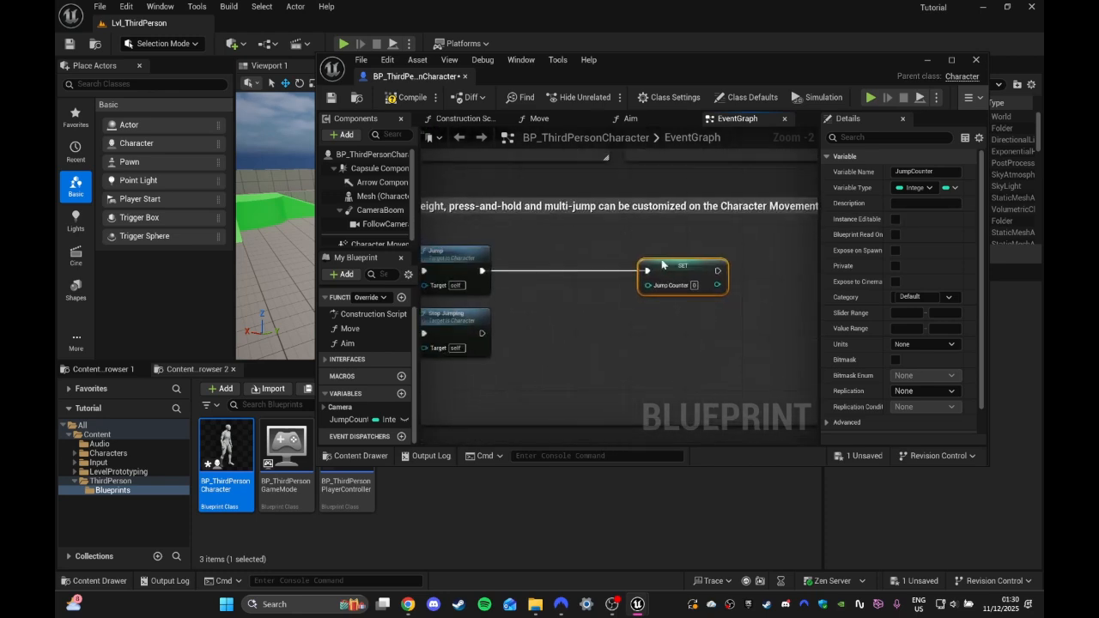
drag(672, 265, 699, 265)
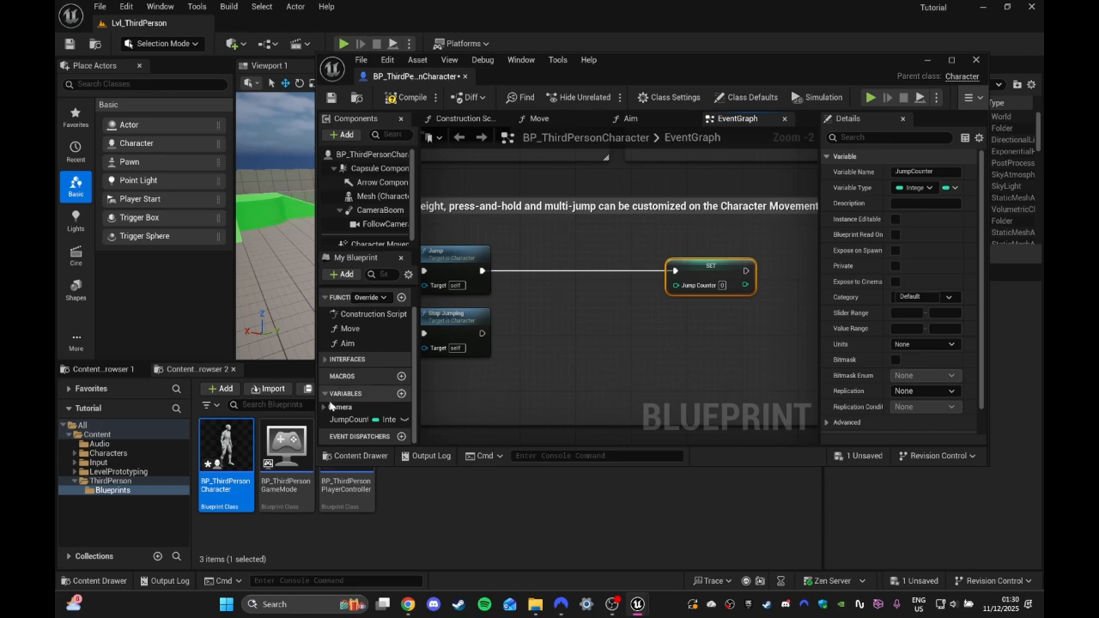
Step: Add a Get JumpCounter node and an Add operator node side by side between Jump and the Set node
drag(353, 420, 518, 293)
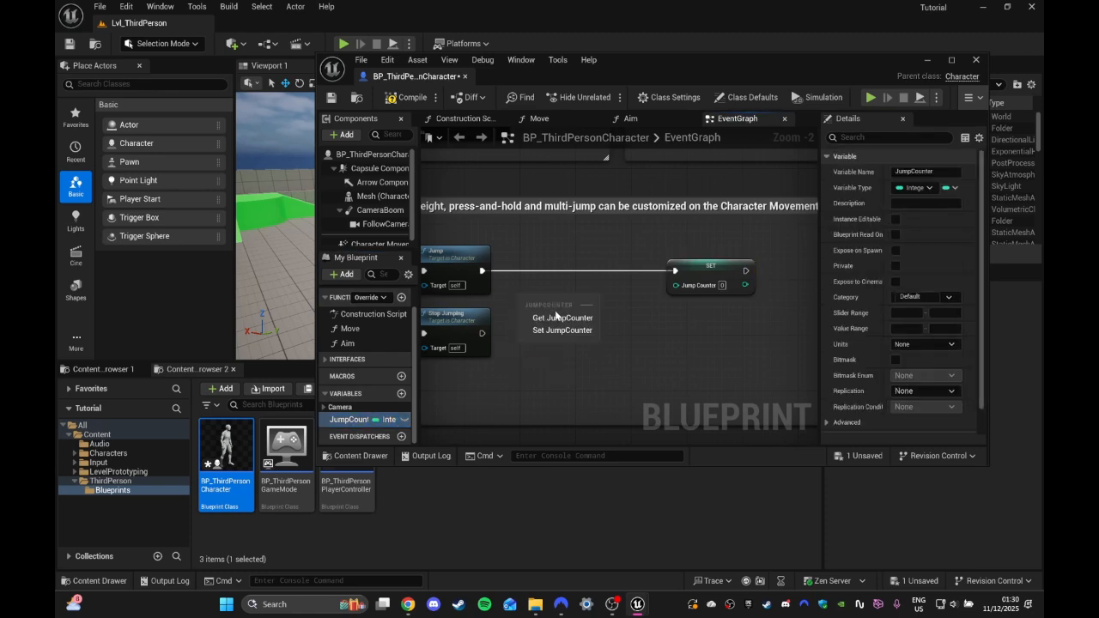
click(546, 315)
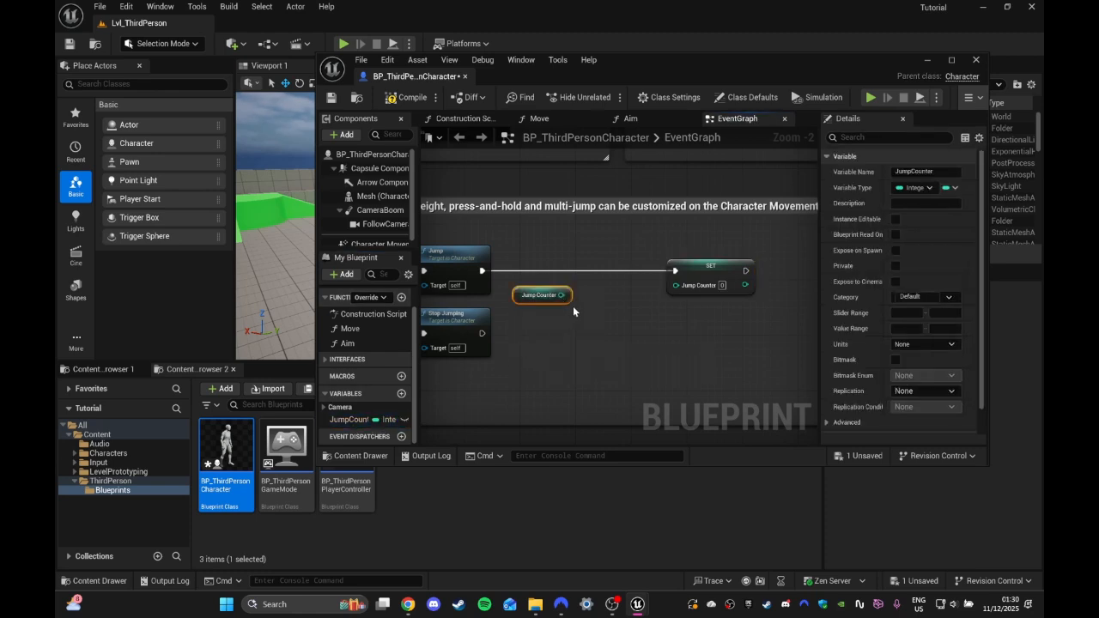
right_click(573, 312)
text(plus)
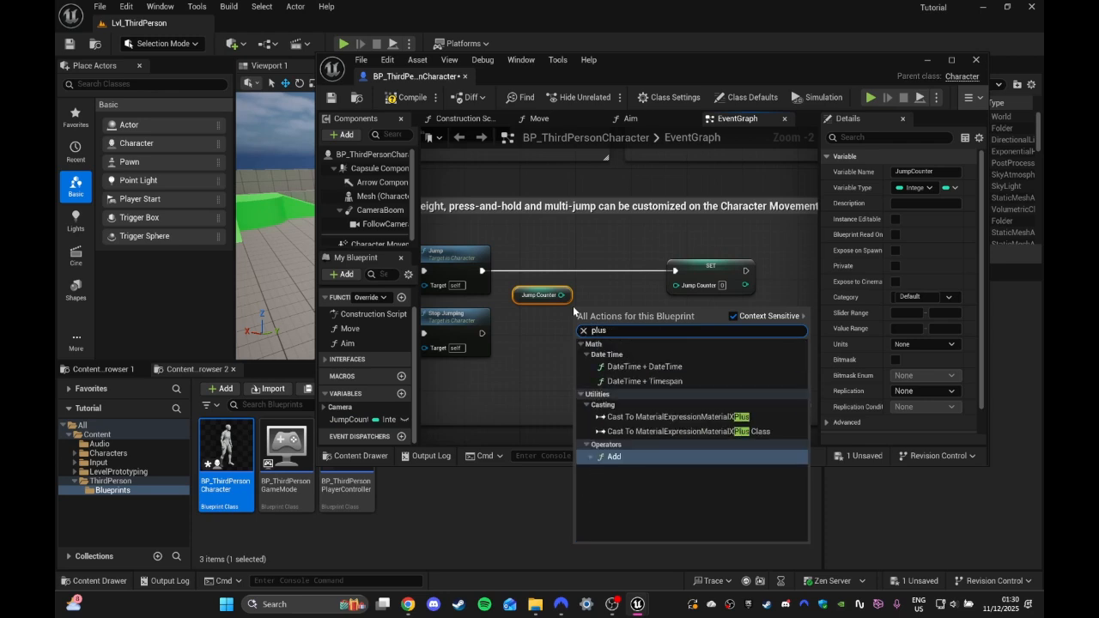
click(612, 456)
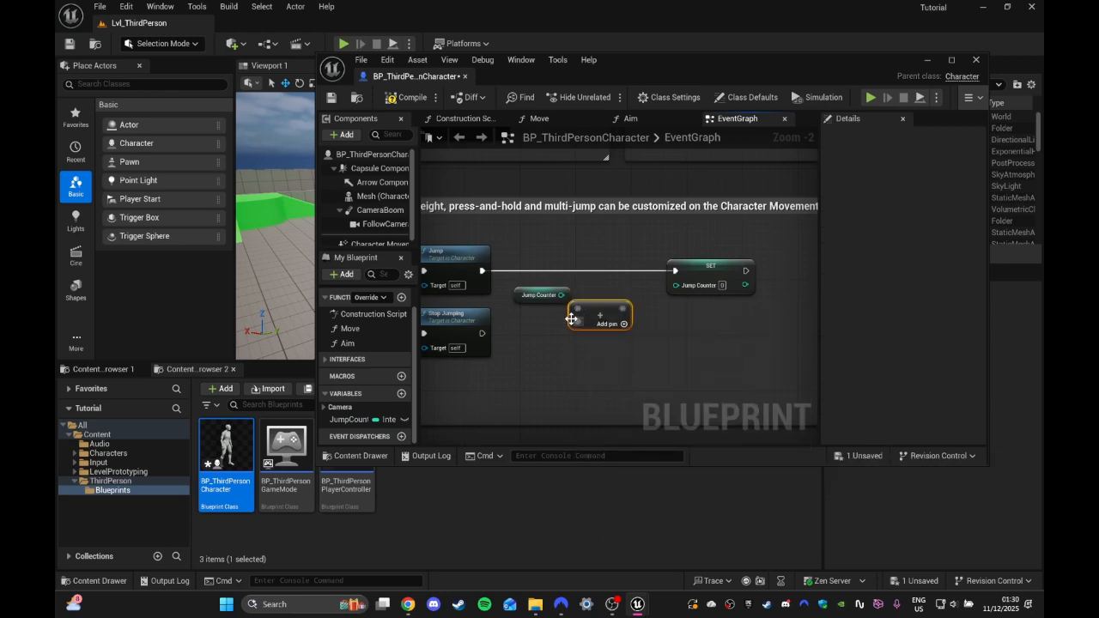
drag(571, 319, 592, 305)
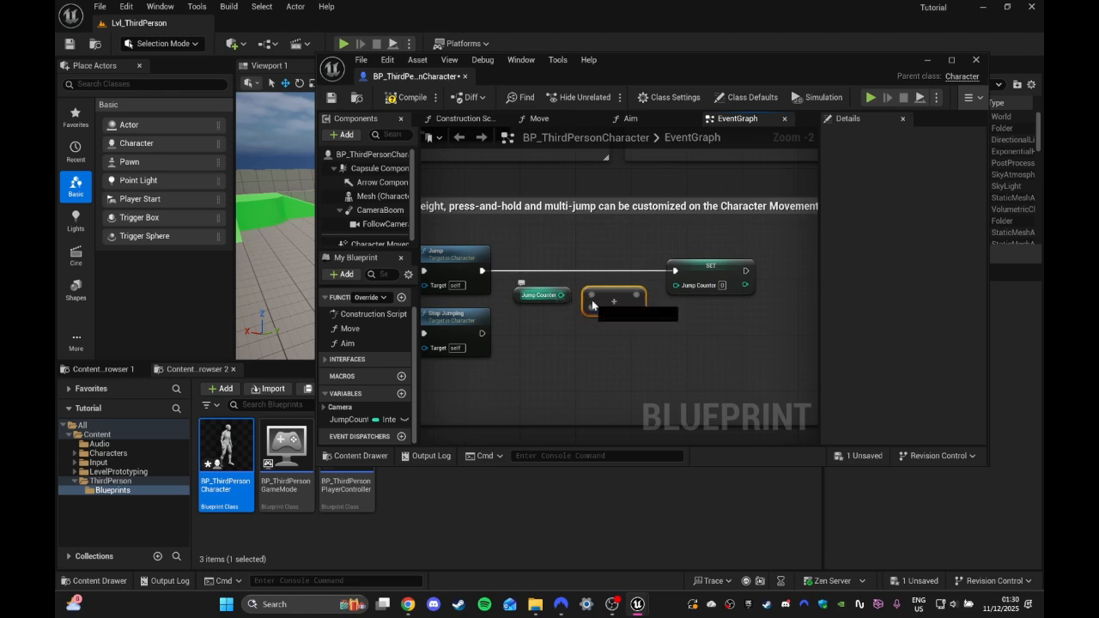
Step: Wire Get JumpCounter through the Add node, with 1 as the added value, into the Set JumpCounter node's value input
drag(636, 295, 680, 288)
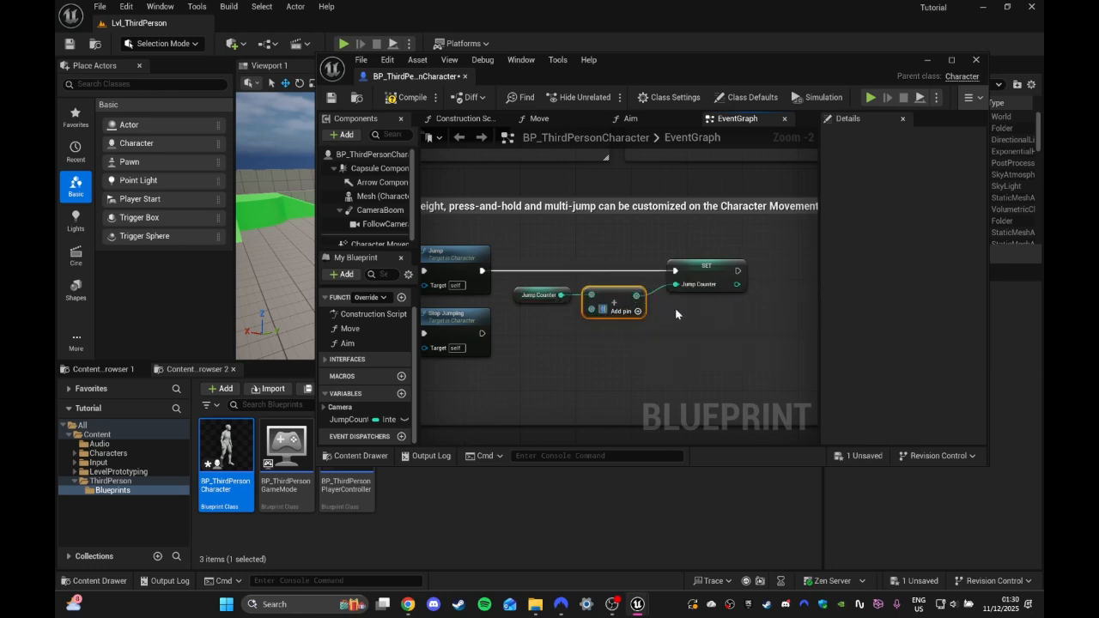
click(707, 313)
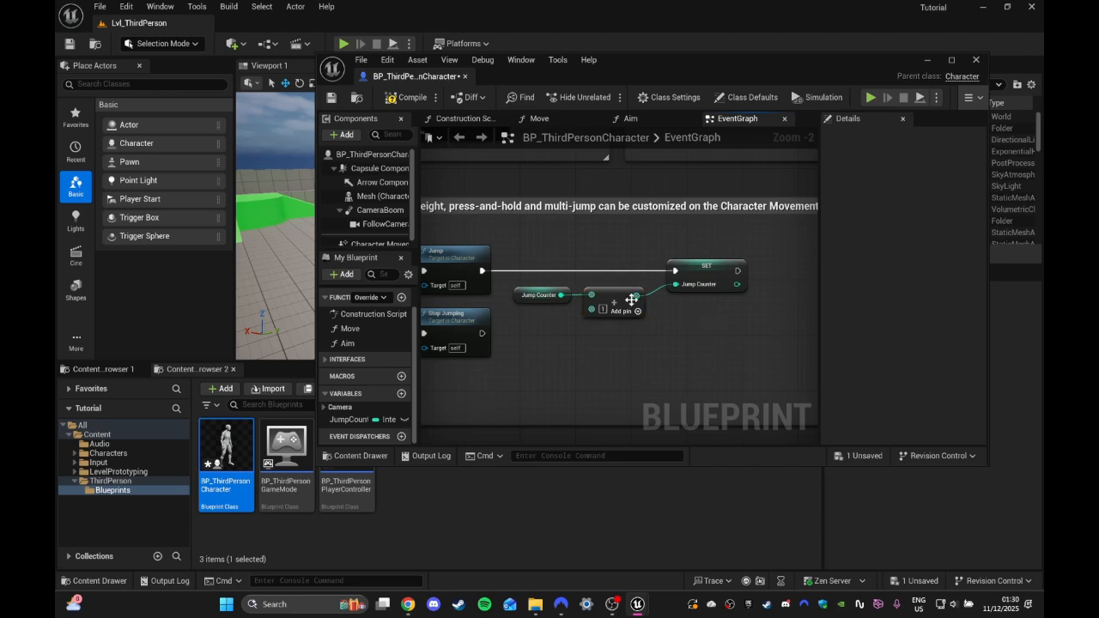
click(536, 294)
scroll(859, 369, down, 1)
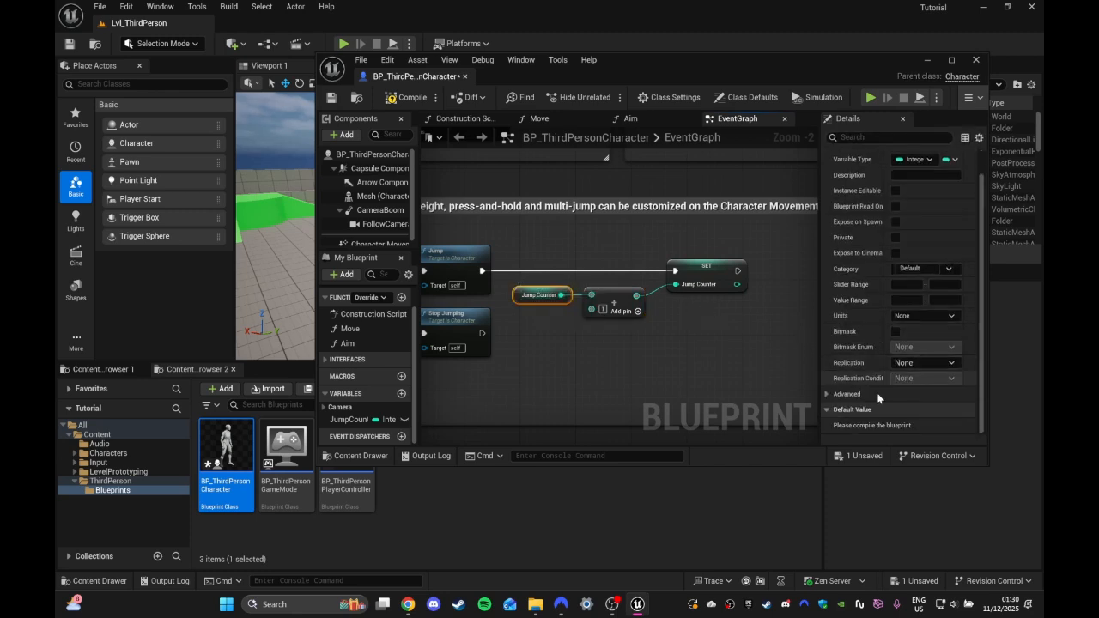
scroll(859, 369, up, 1)
click(777, 304)
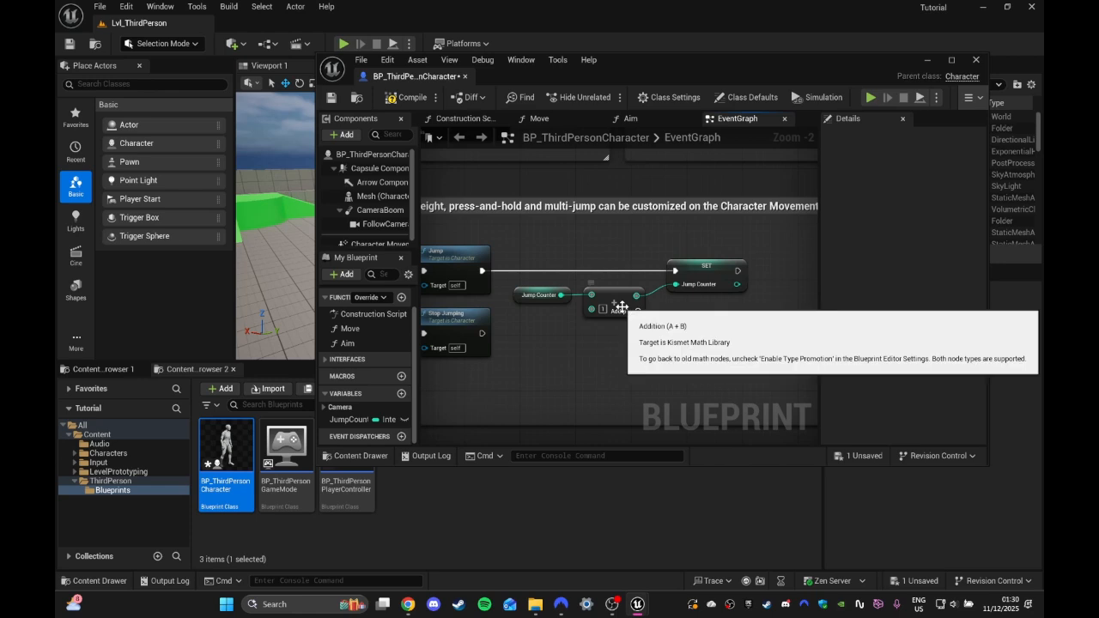
right_drag(616, 307, 521, 315)
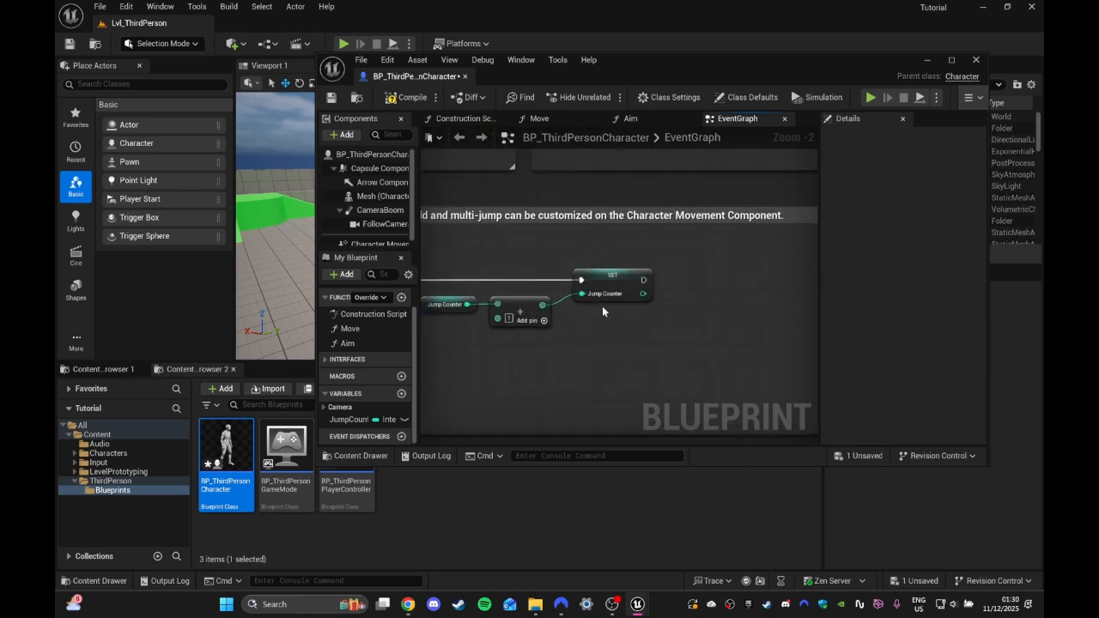
right_drag(663, 294, 577, 294)
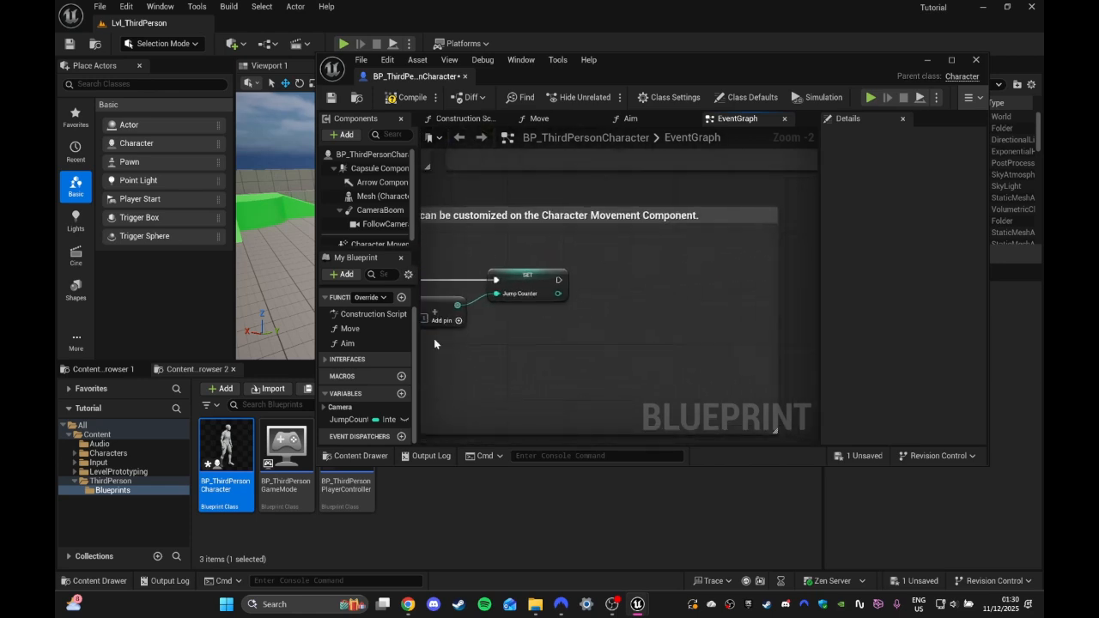
right_click(635, 280)
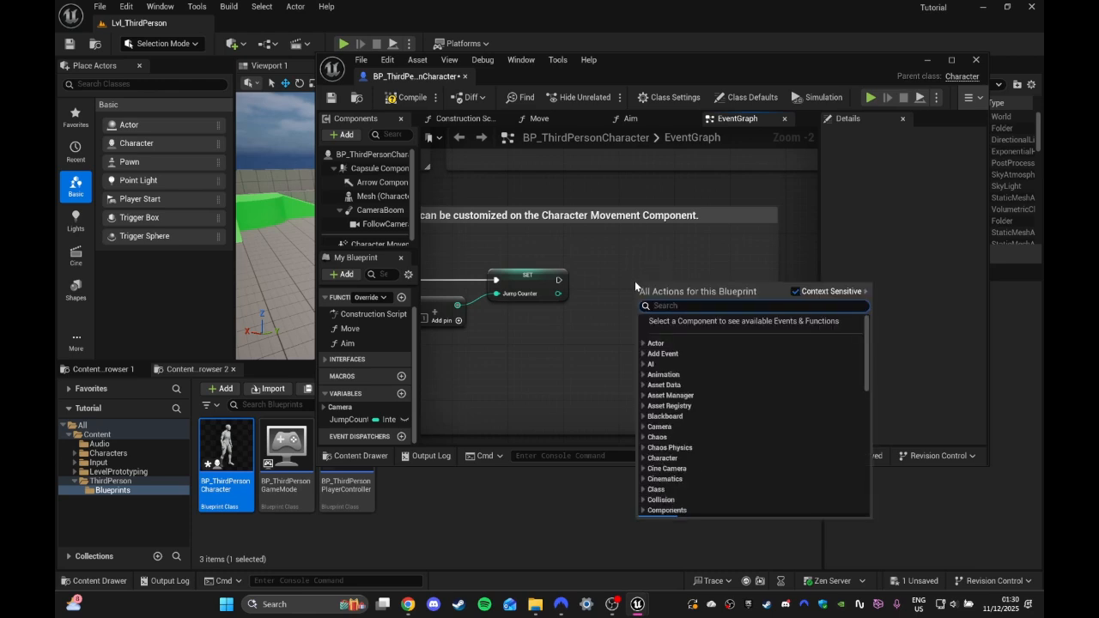
click(592, 271)
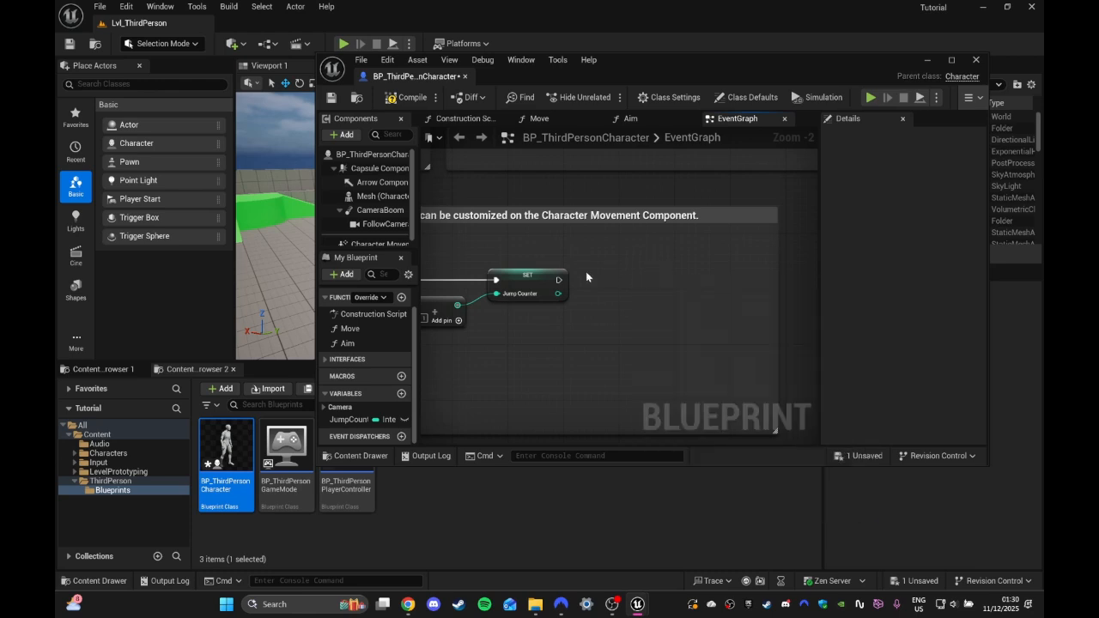
Step: Create a new function named UpdateMusic in the character blueprint
click(401, 297)
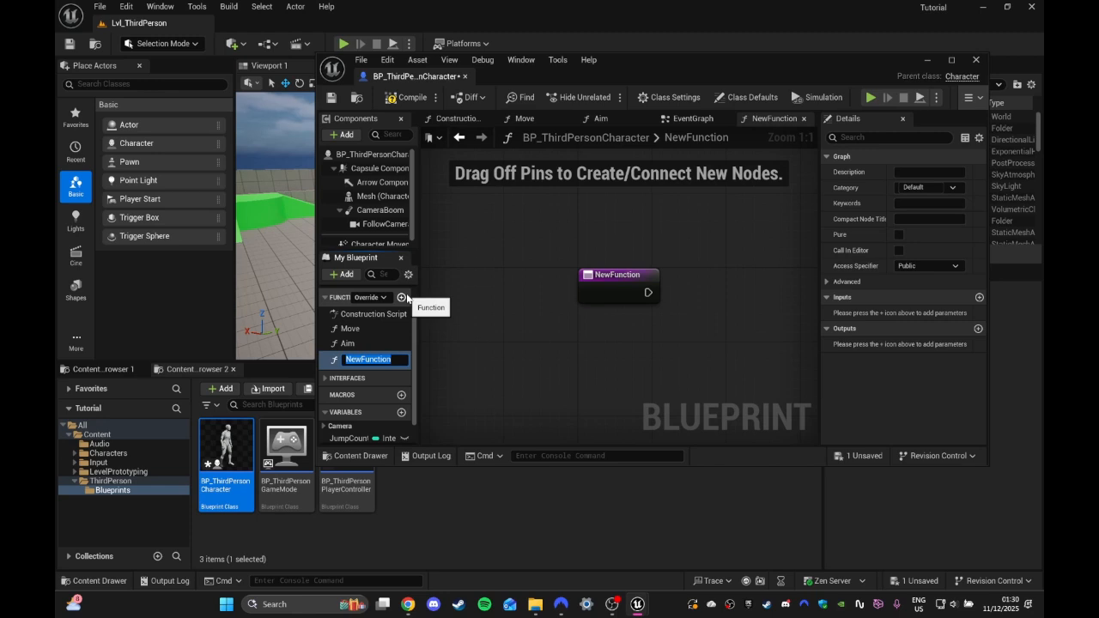
text(UpdateMusic)
key(Return)
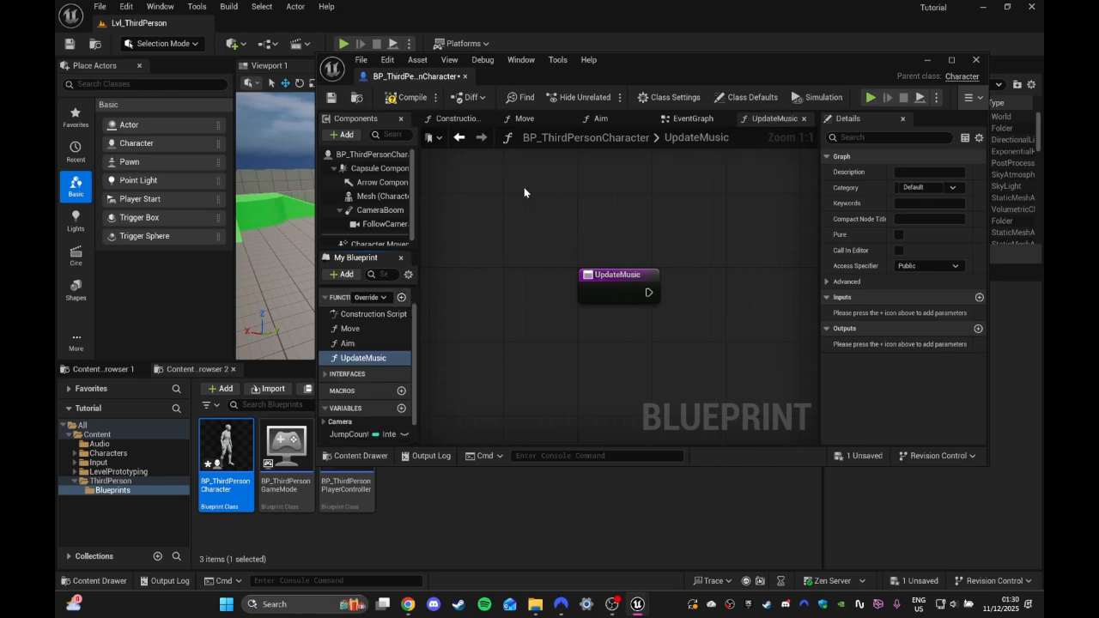
Step: Return to the event graph and close the open Construction Script, Move and Aim graphs
click(692, 119)
click(497, 119)
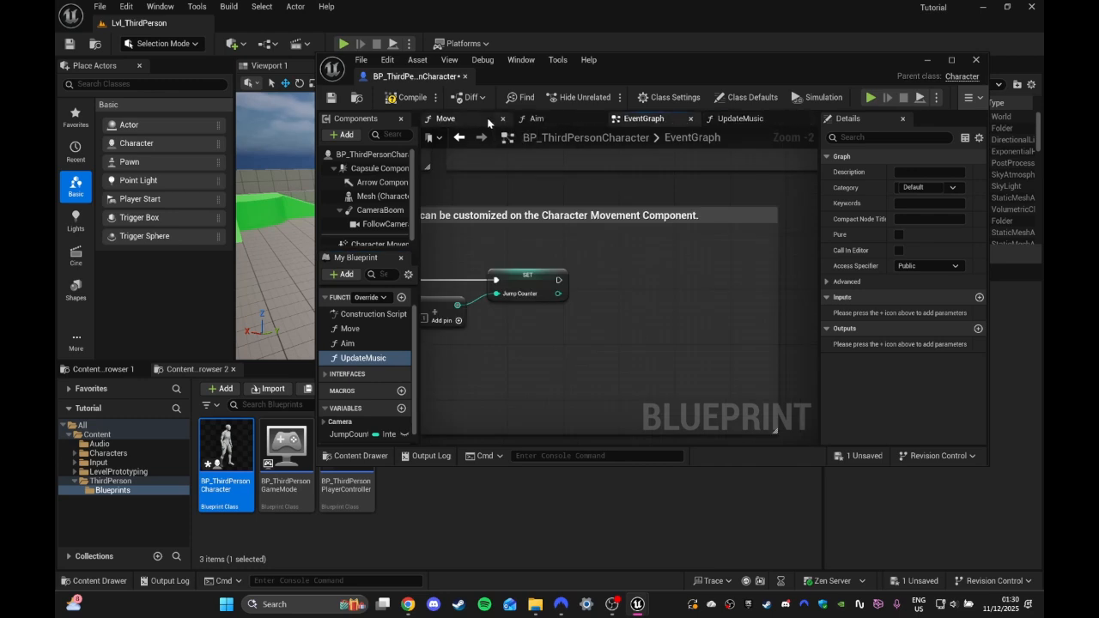
click(503, 119)
click(502, 120)
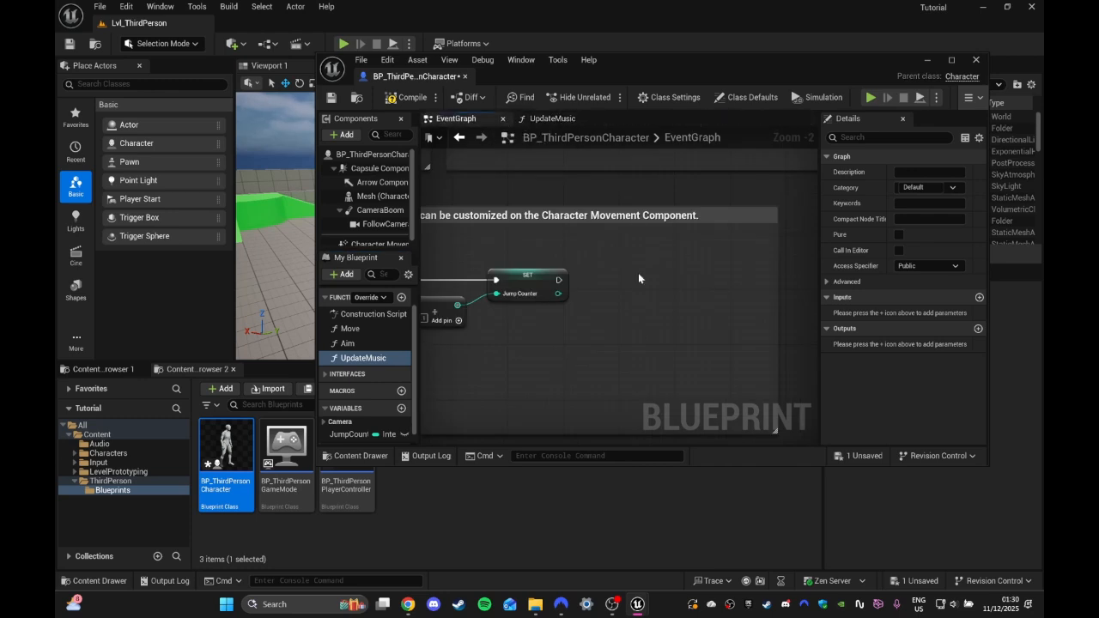
Step: Add an Update Music function call after the Set JumpCounter node, connected to its execution output
right_drag(637, 273, 716, 235)
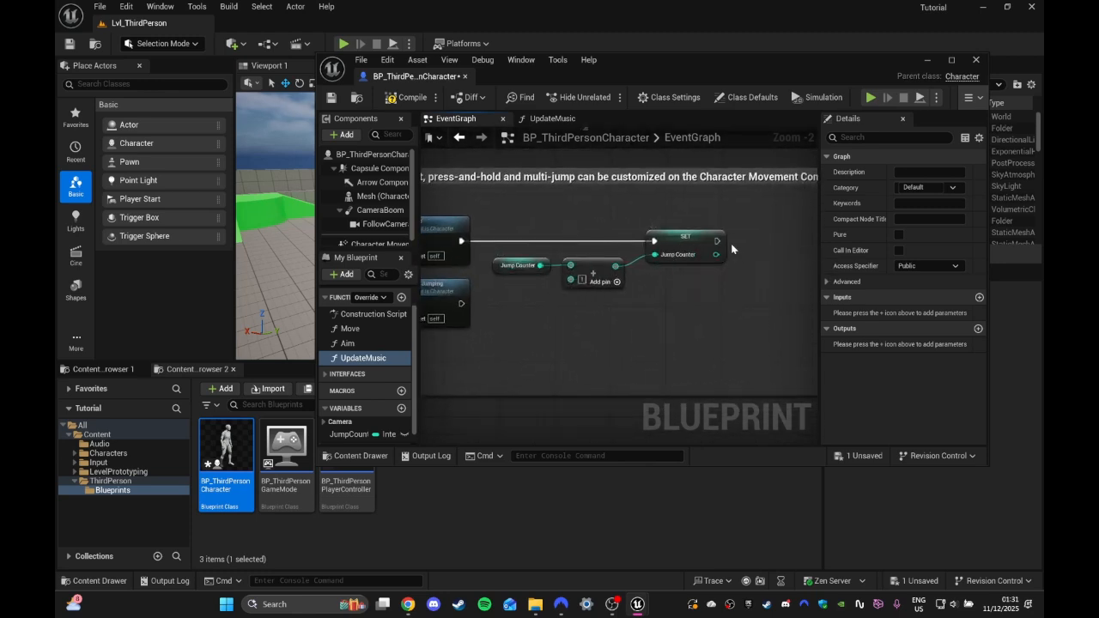
right_drag(730, 243, 566, 252)
drag(563, 249, 615, 248)
text(upda)
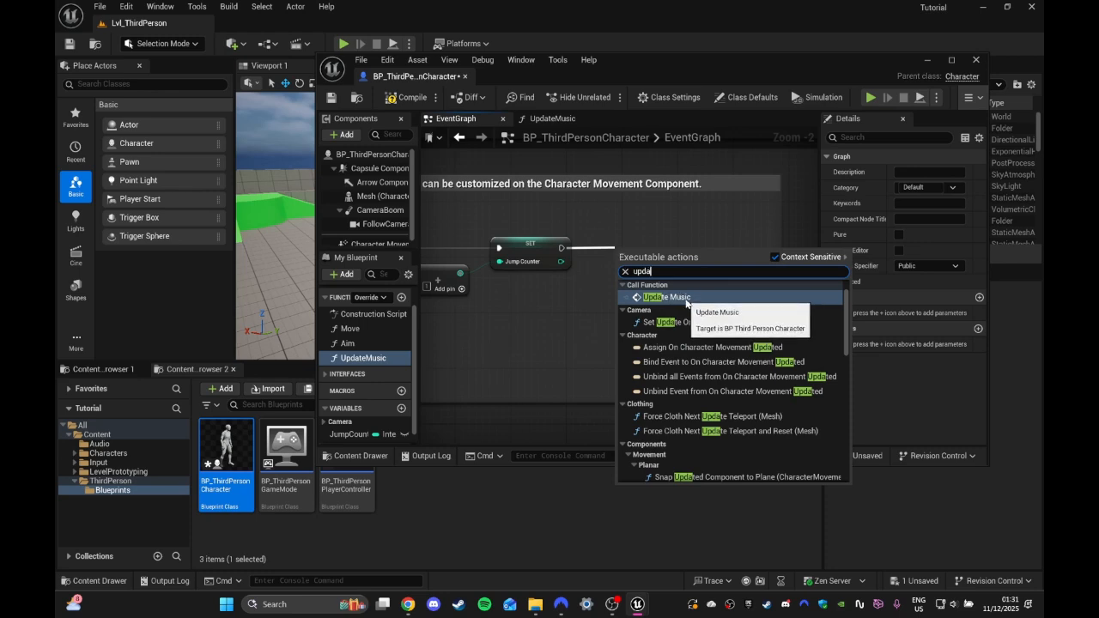
click(685, 297)
right_drag(651, 250, 702, 253)
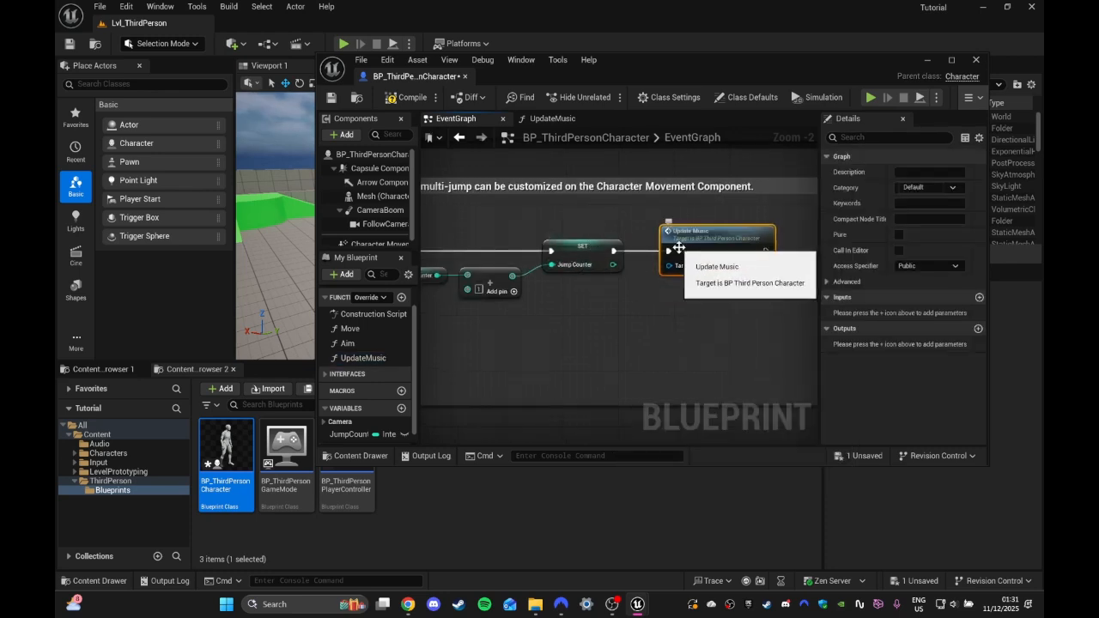
right_drag(592, 255, 573, 236)
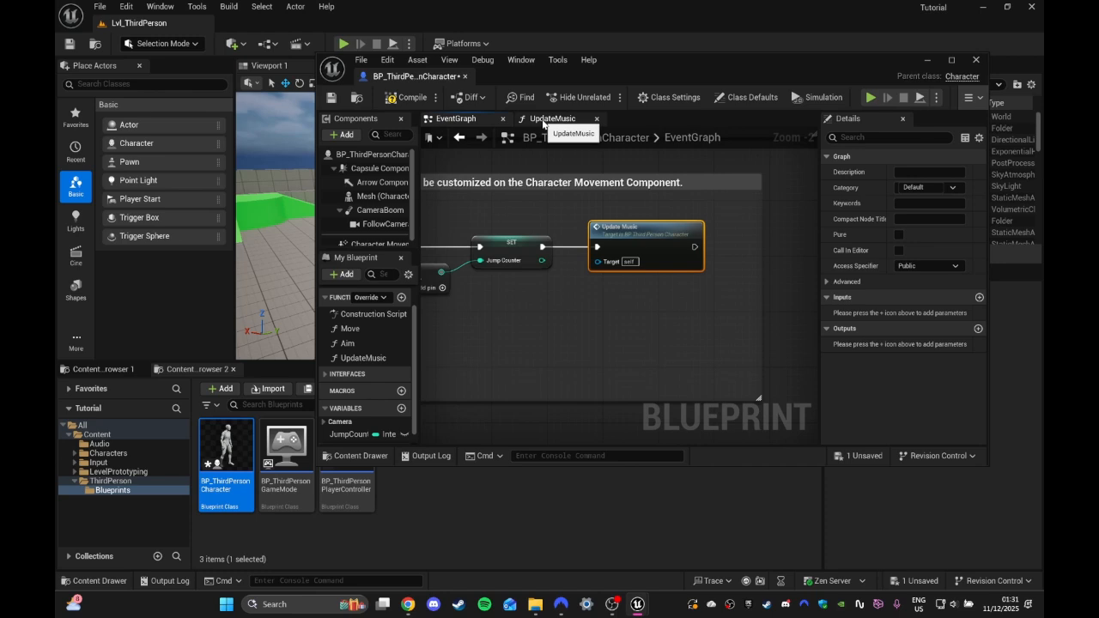
Step: Open the UpdateMusic function's graph and view its entry node
click(544, 119)
right_drag(701, 213, 550, 209)
scroll(549, 204, down, 1)
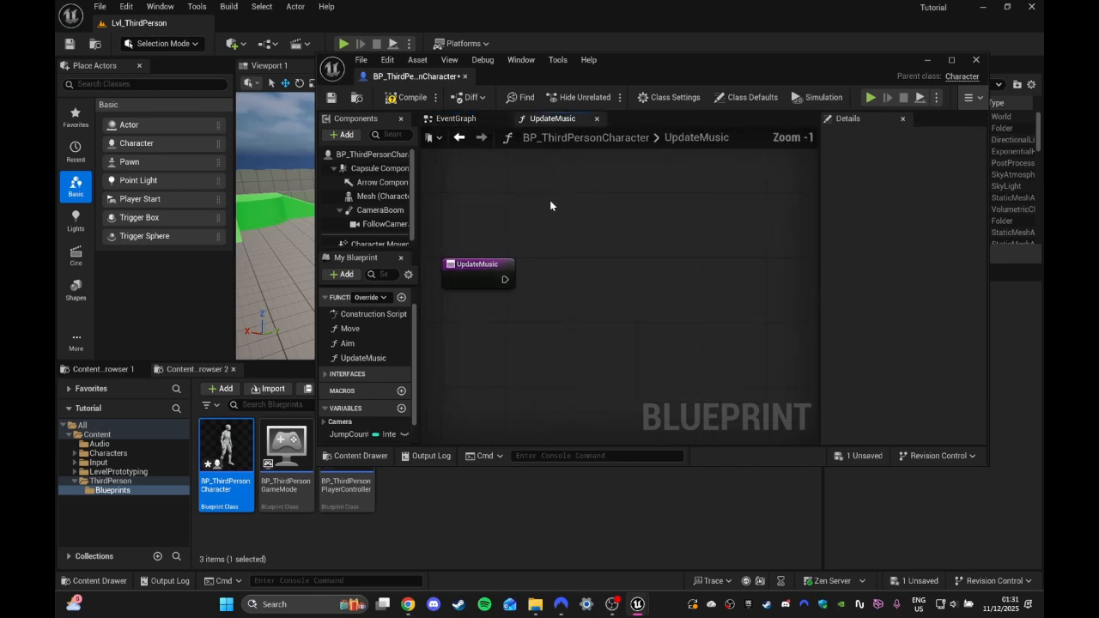
scroll(550, 199, up, 1)
scroll(560, 188, down, 2)
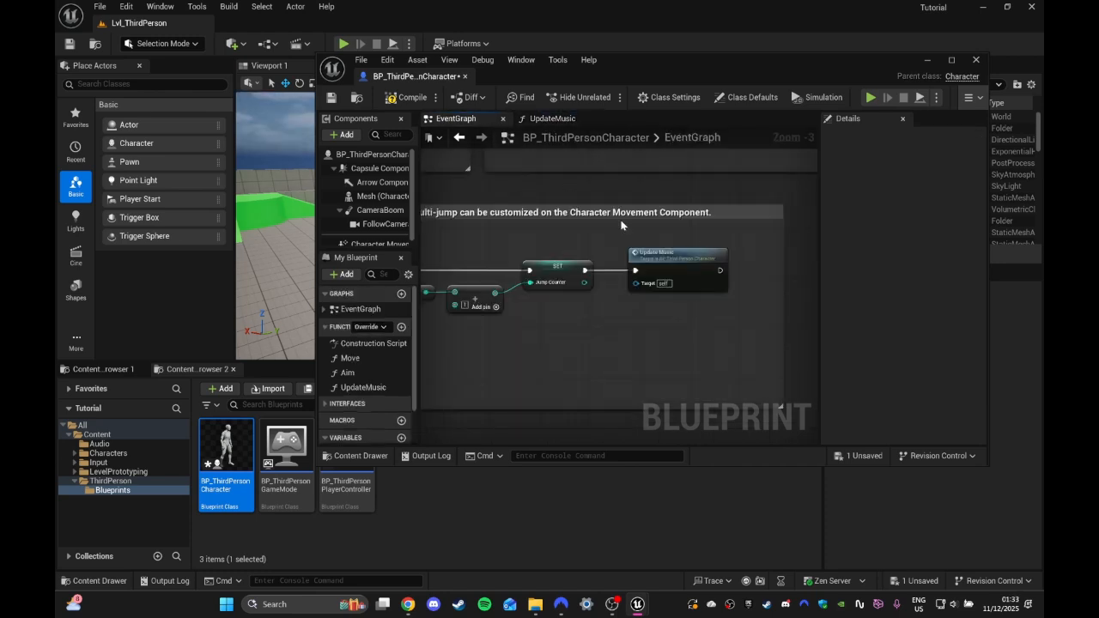
click(549, 118)
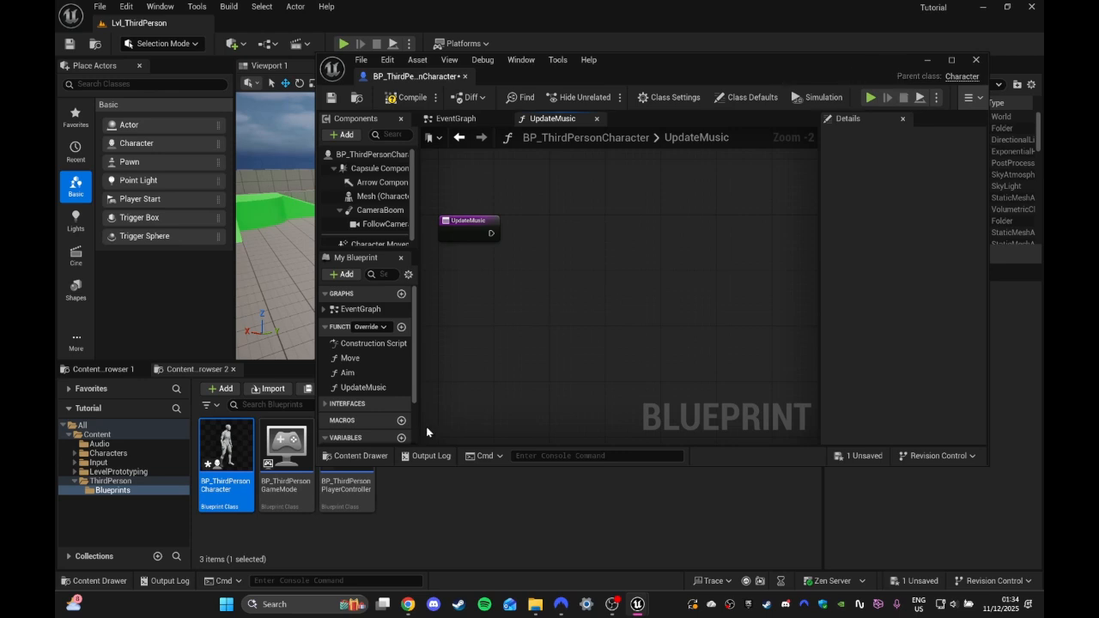
click(412, 512)
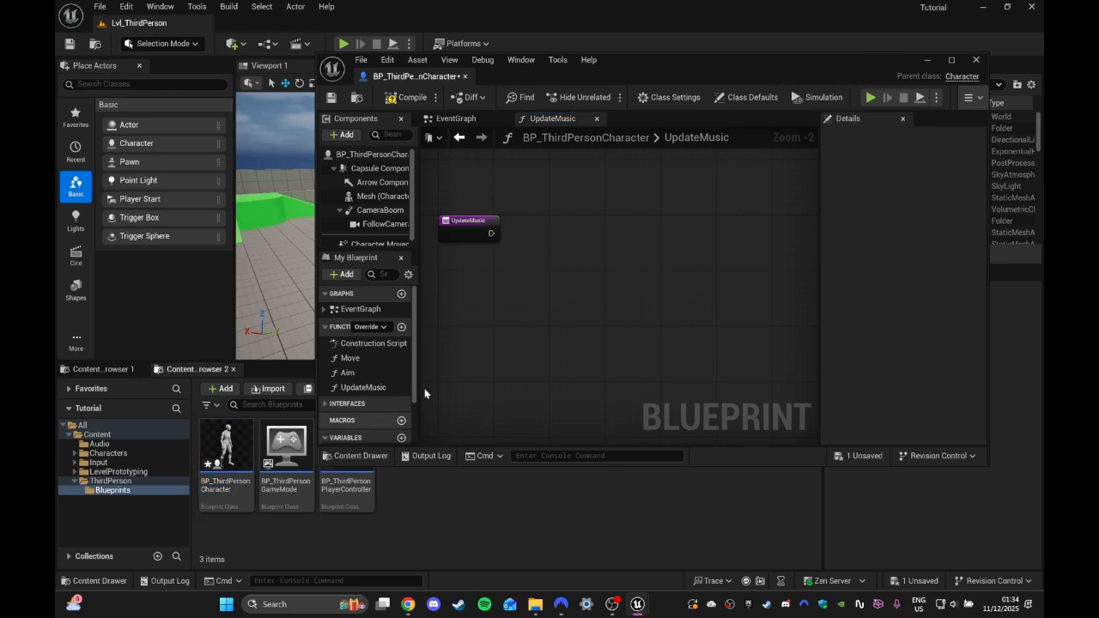
Step: Minimize the blueprint editor and create a MetaSound Source named AdaptiveMusic in the Audio folder
click(927, 60)
click(98, 444)
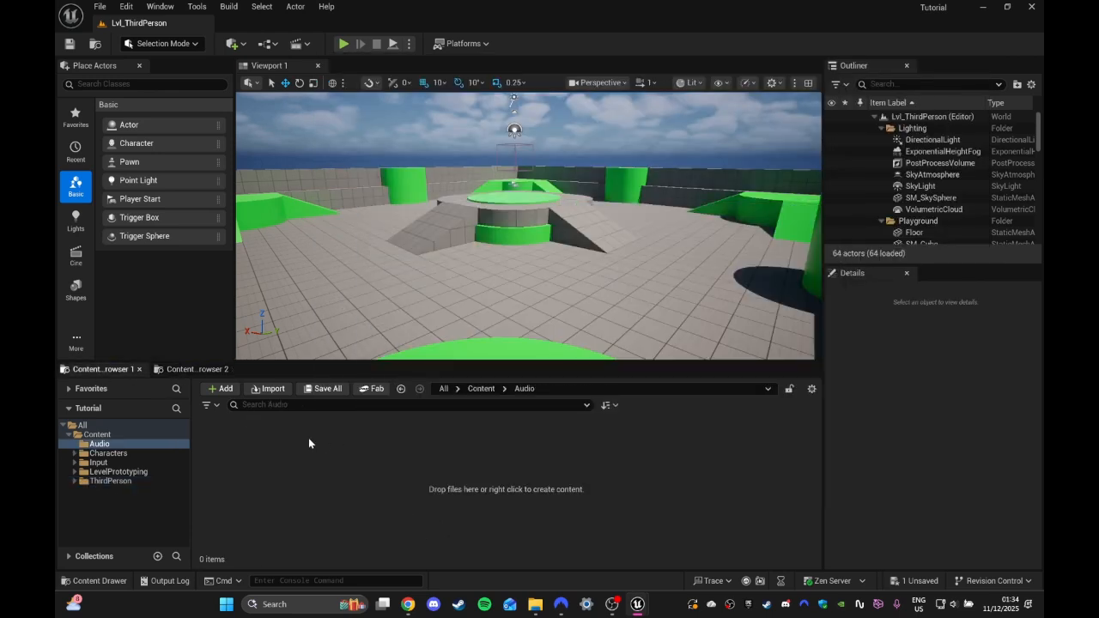
click(223, 388)
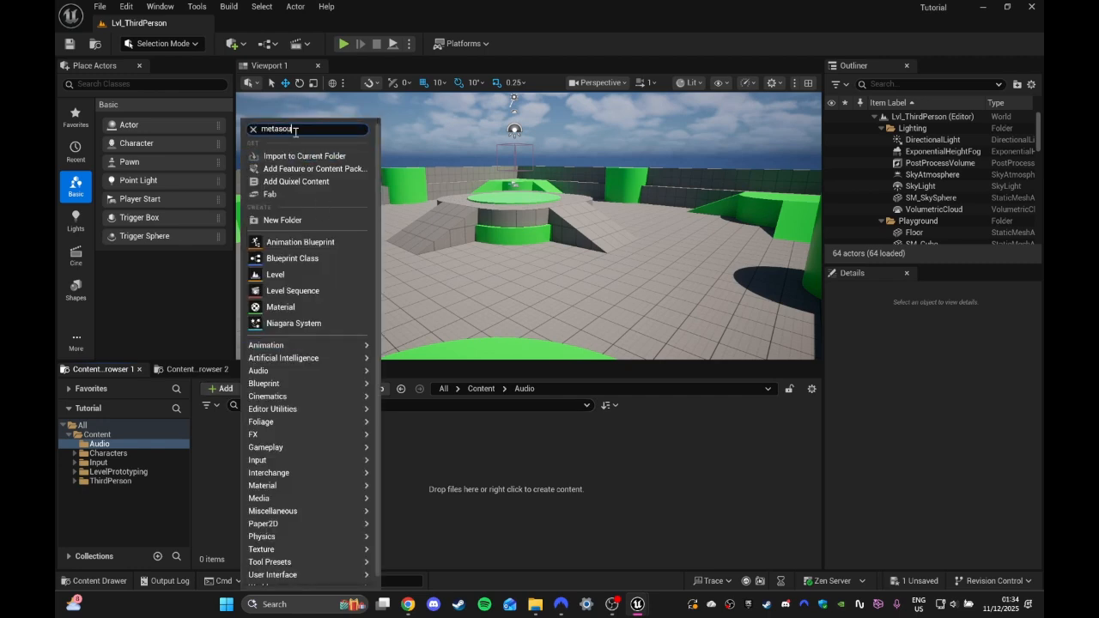
text(metasound)
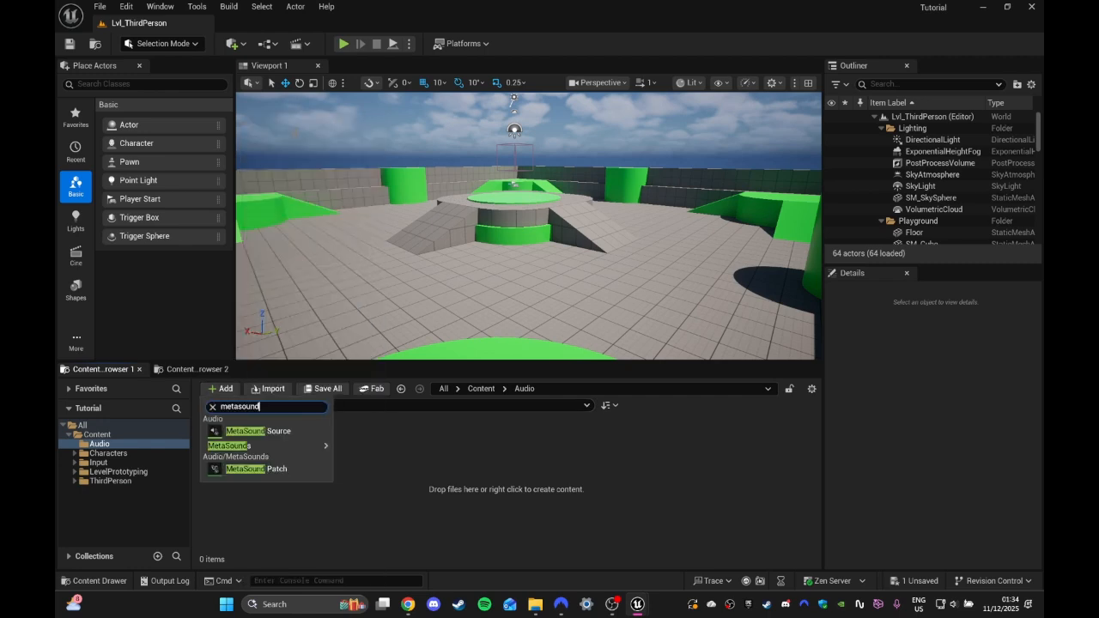
click(282, 434)
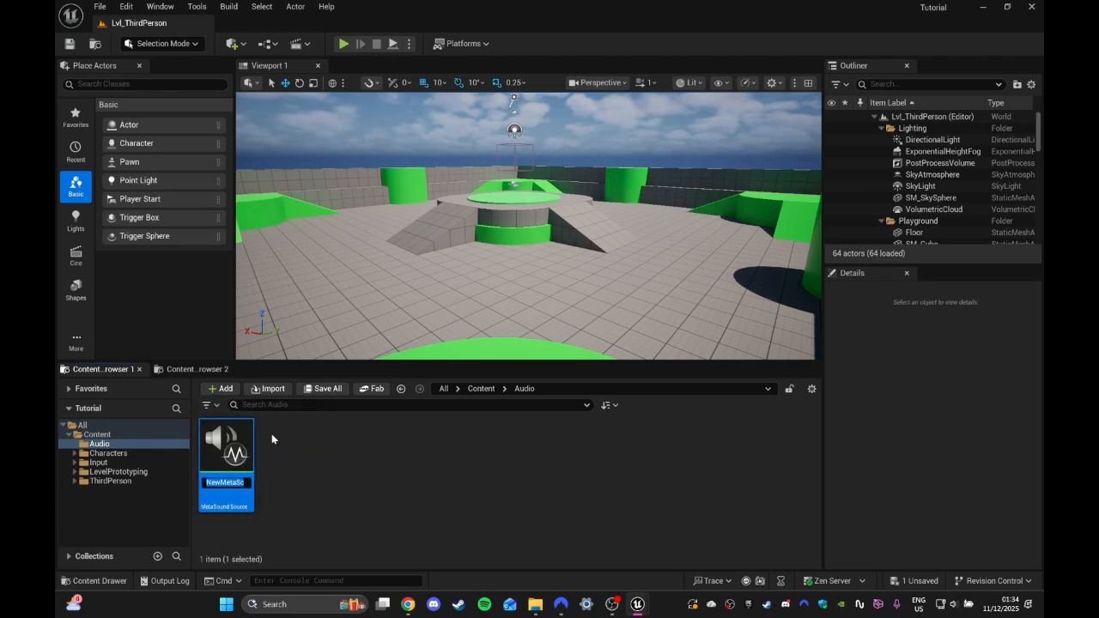
text(AdaptiveM)
text(usic)
key(Return)
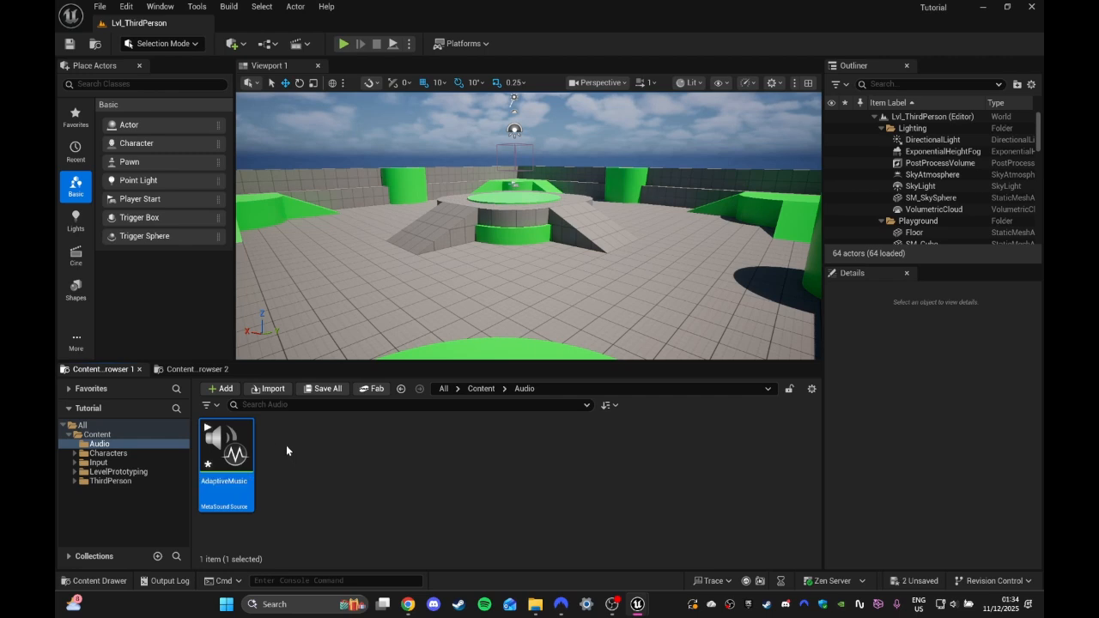
Step: Open AdaptiveMusic, move the On Finished output node well away from the others, and align the Out Mono output with the On Play input
double_click(229, 486)
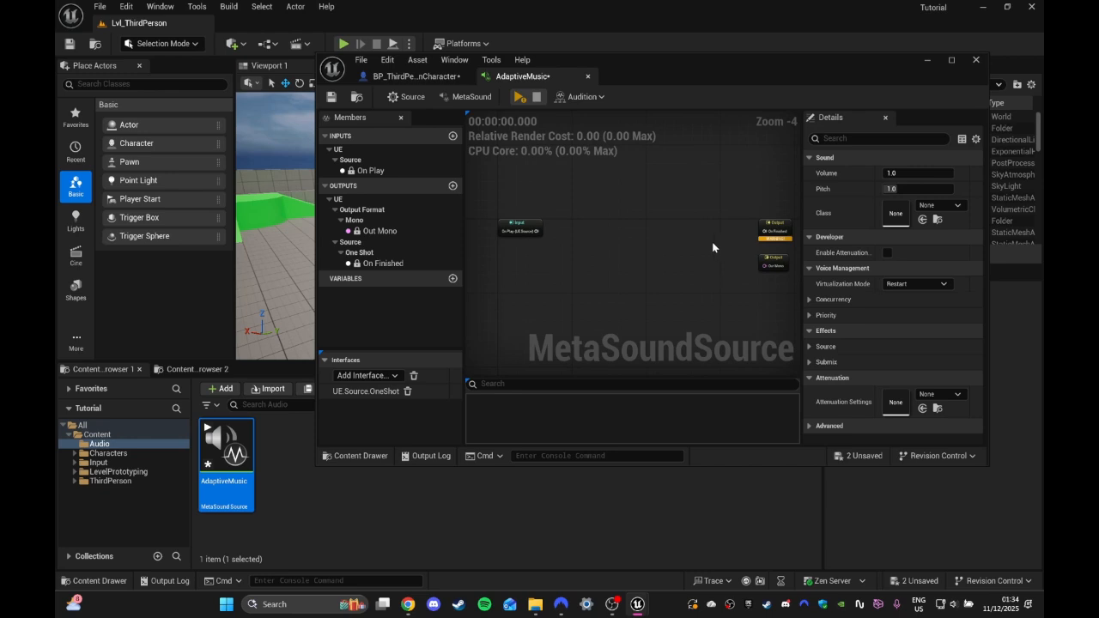
right_drag(711, 247, 530, 286)
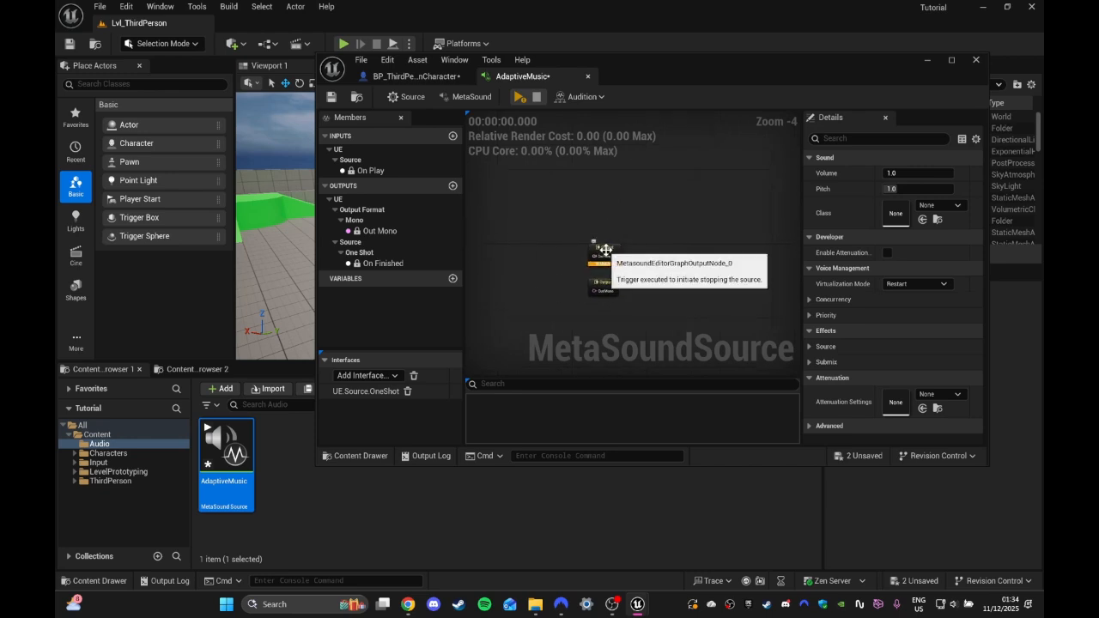
drag(604, 257, 742, 255)
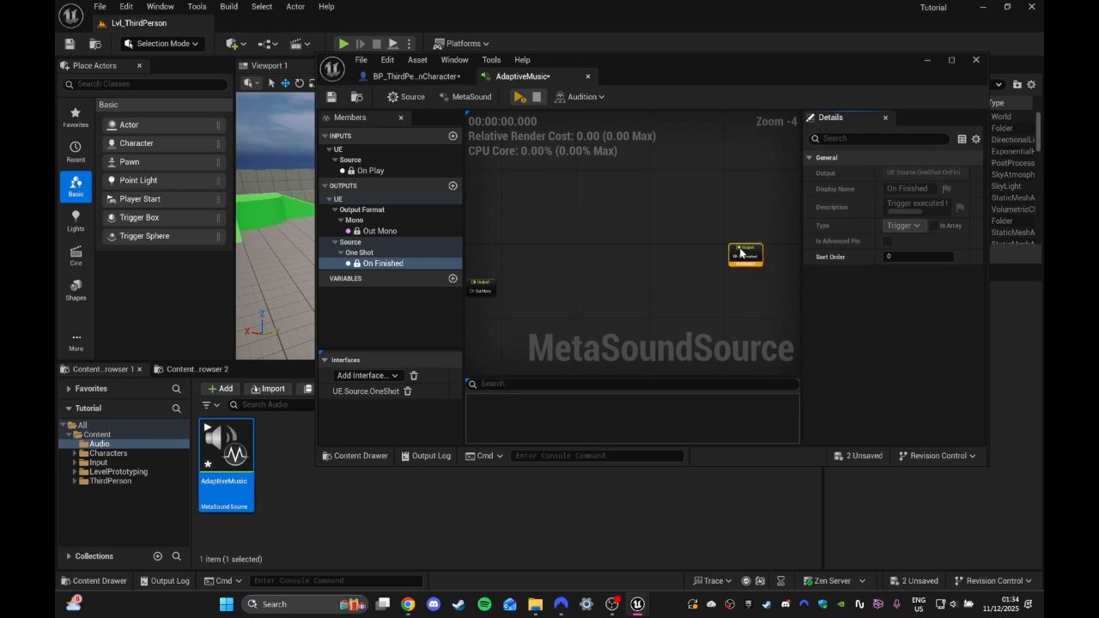
scroll(743, 260, up, 2)
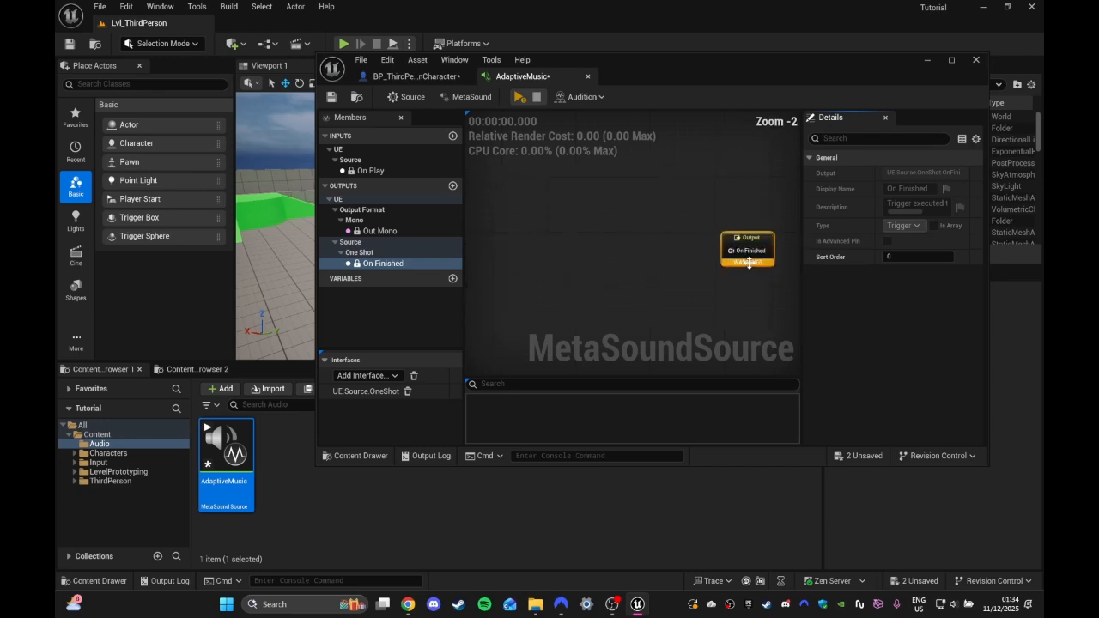
right_drag(750, 260, 1061, 238)
right_drag(501, 287, 635, 271)
scroll(578, 221, down, 2)
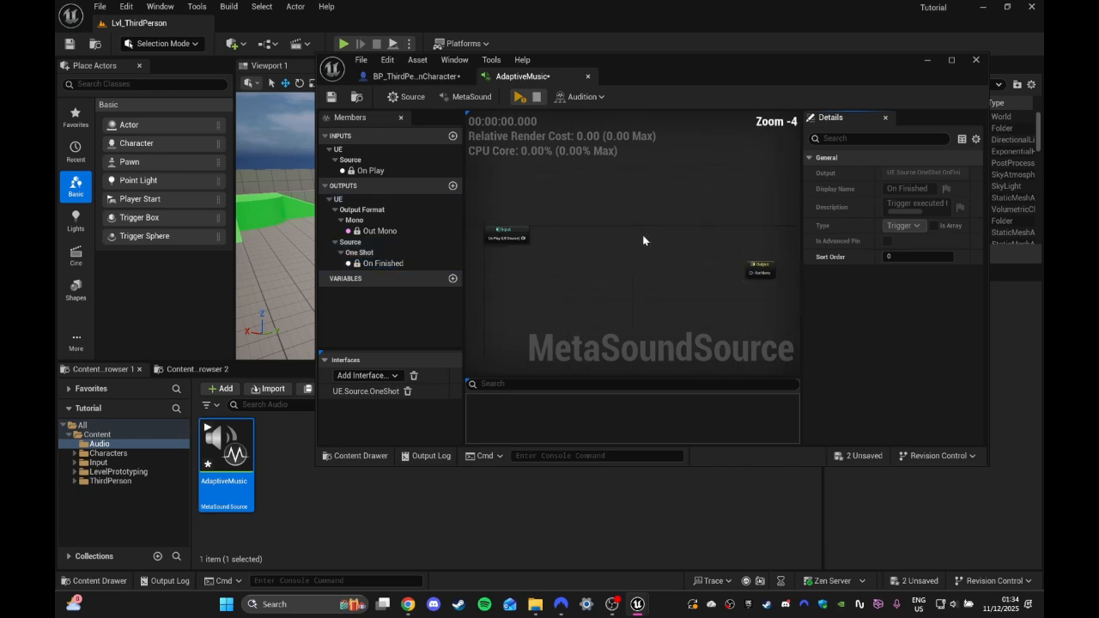
drag(757, 268, 750, 228)
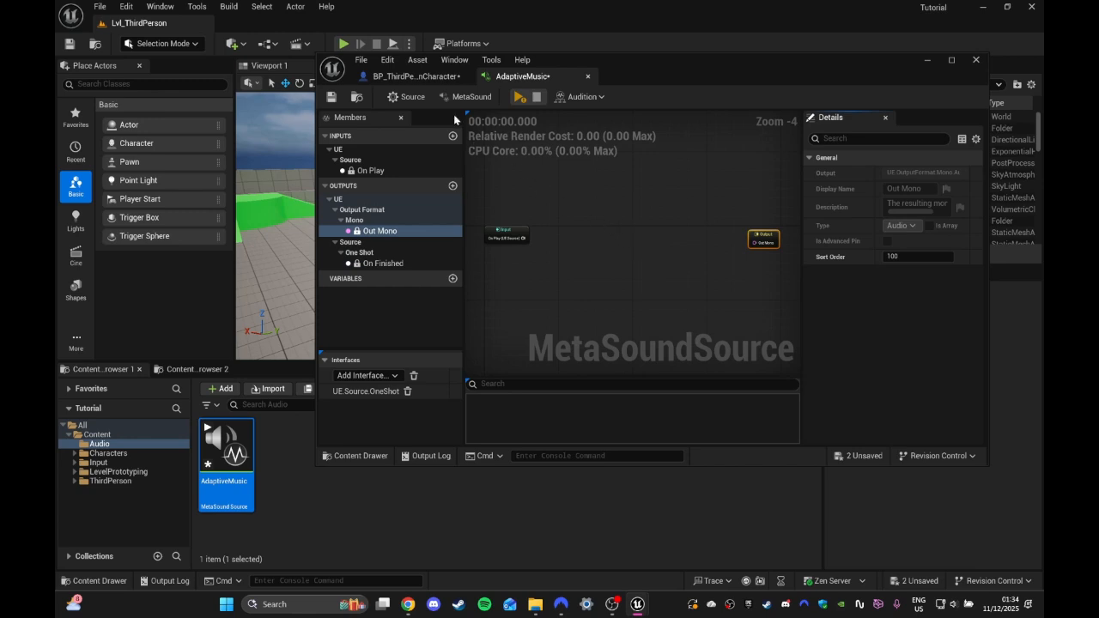
click(648, 200)
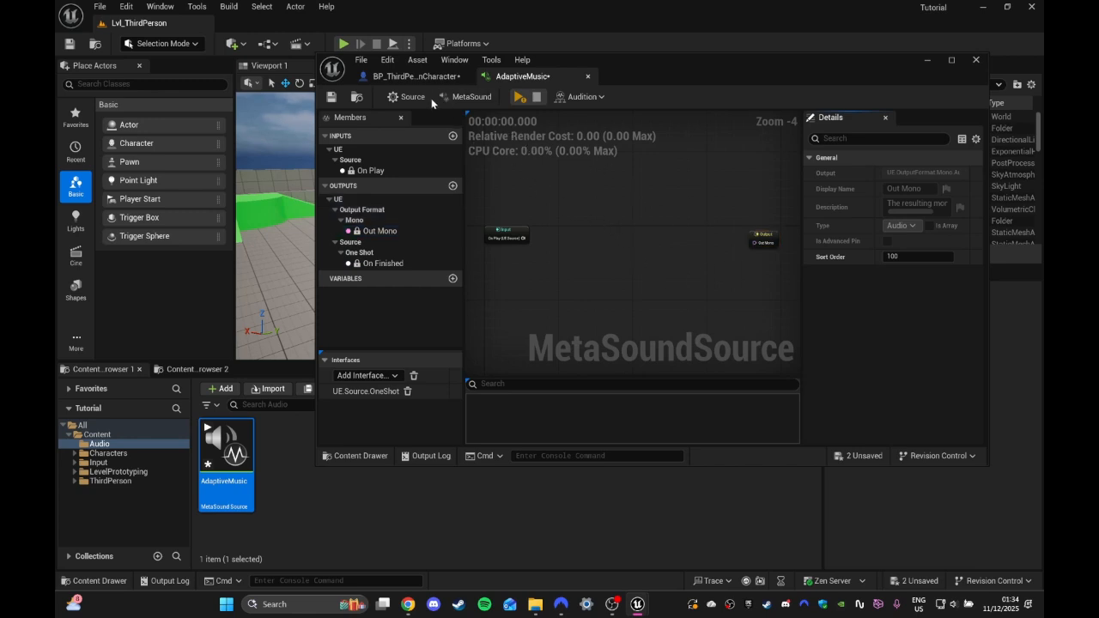
Step: Set the AdaptiveMusic MetaSound's output format to Stereo
click(464, 97)
click(917, 173)
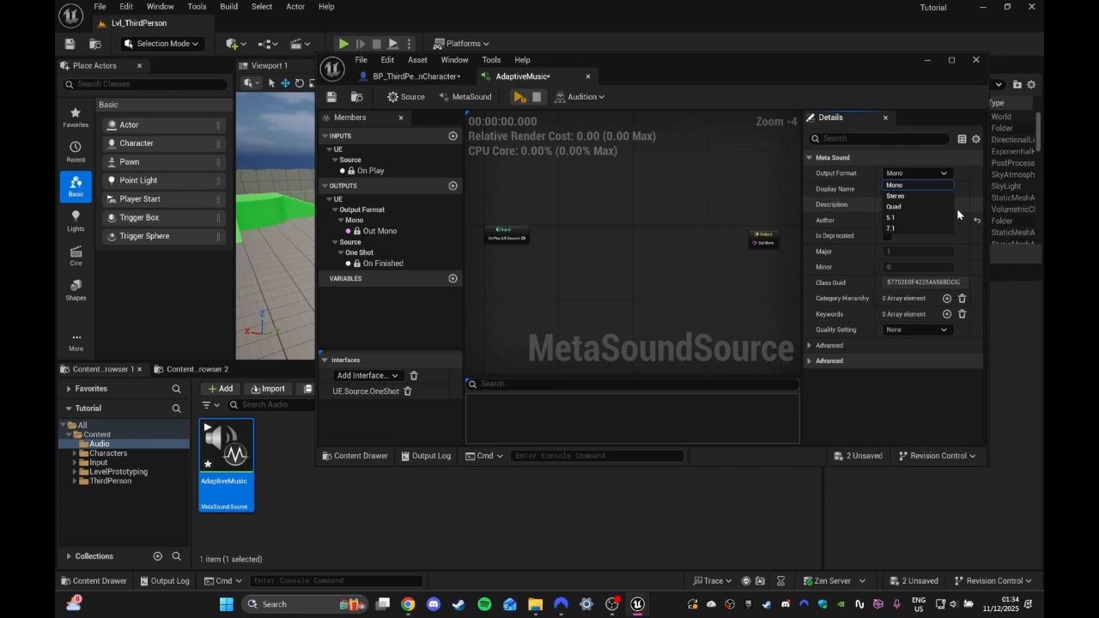
click(894, 197)
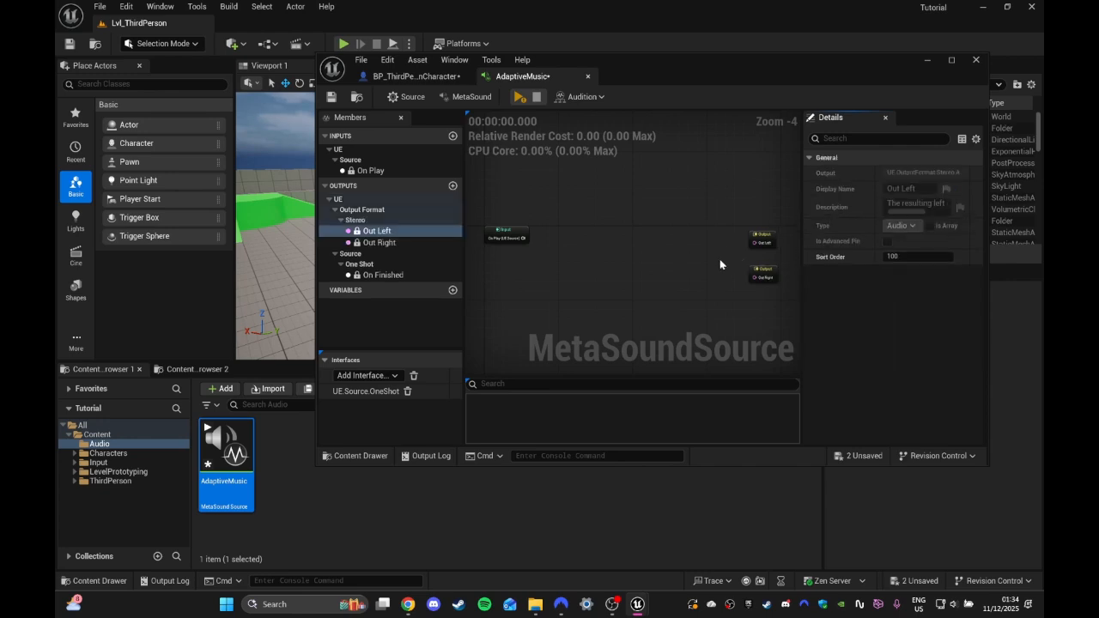
Step: Add a Wave Player (2.0, Stereo) node to the AdaptiveMusic graph and place it between the On Play input and the outputs
click(565, 227)
right_click(565, 227)
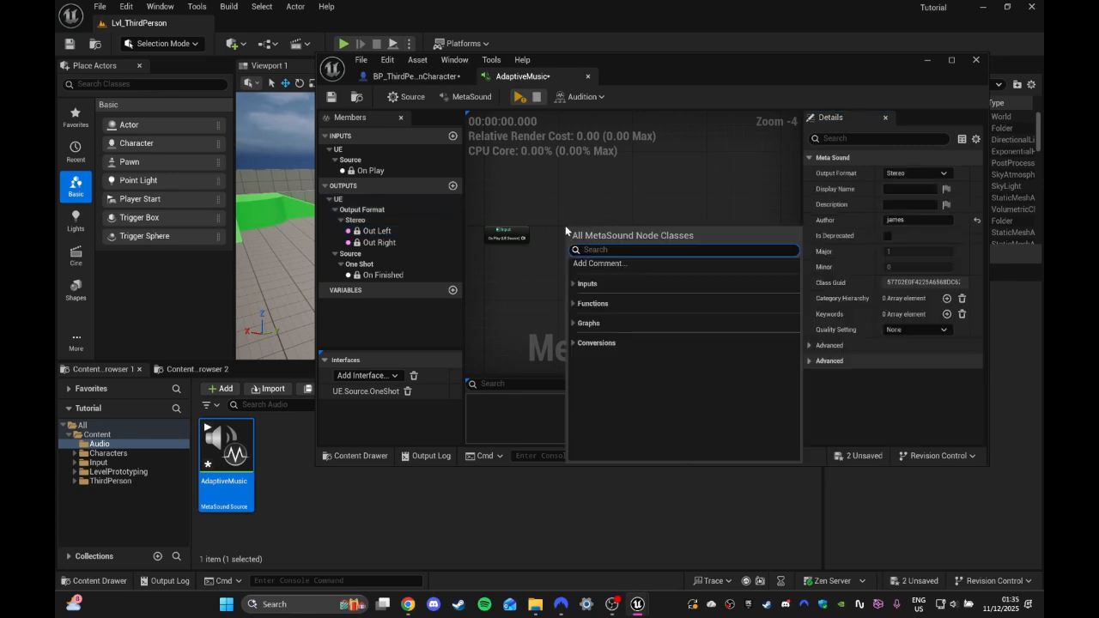
text(wave player)
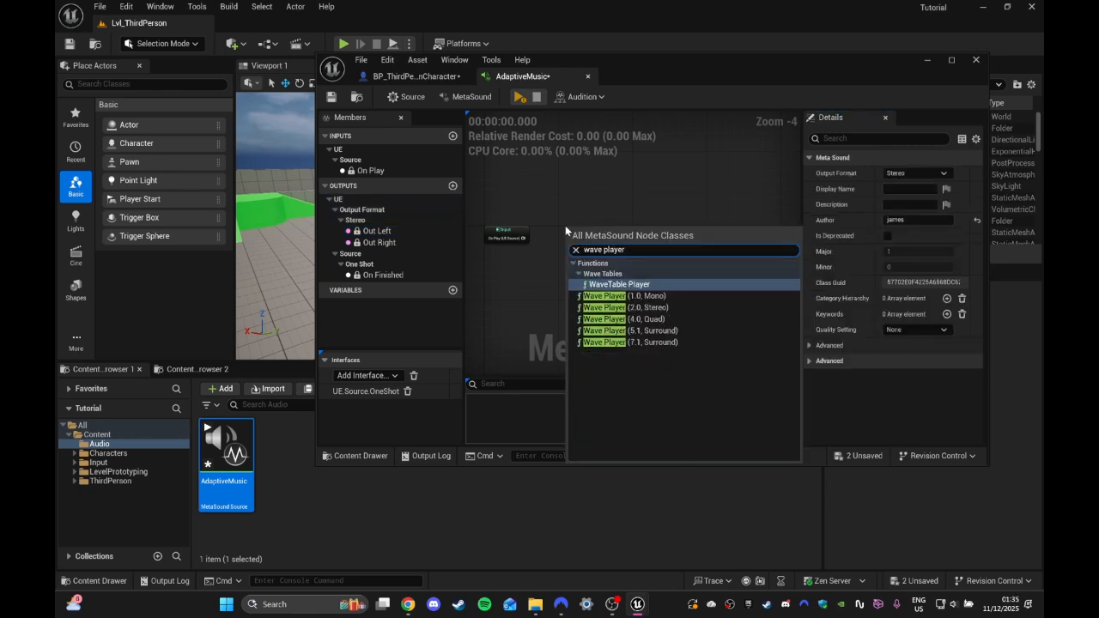
click(675, 307)
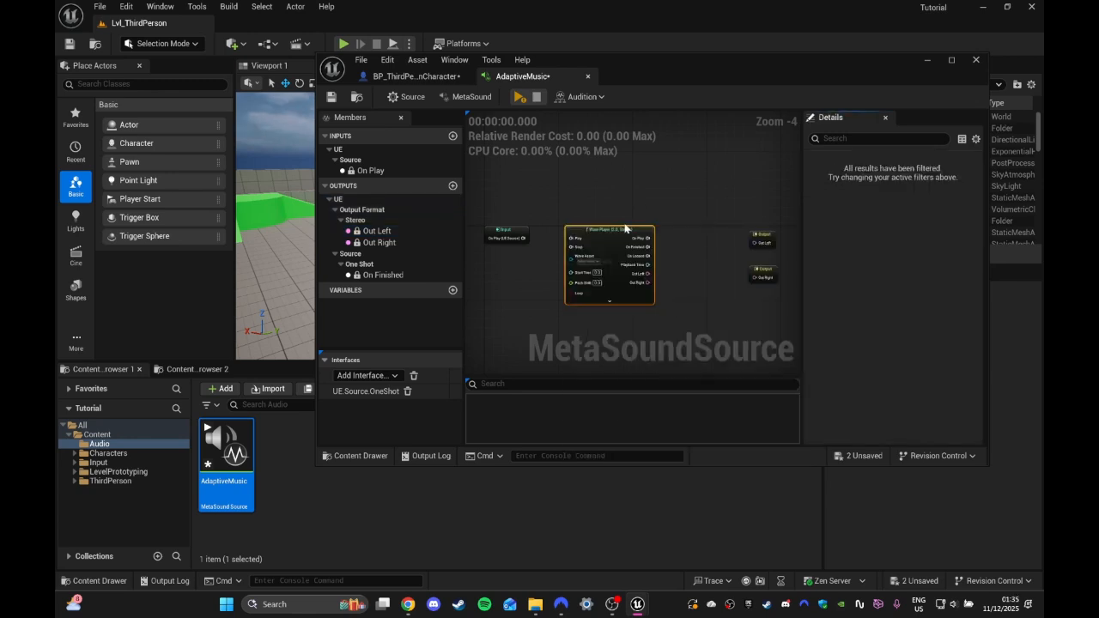
drag(624, 233, 644, 213)
scroll(642, 223, up, 2)
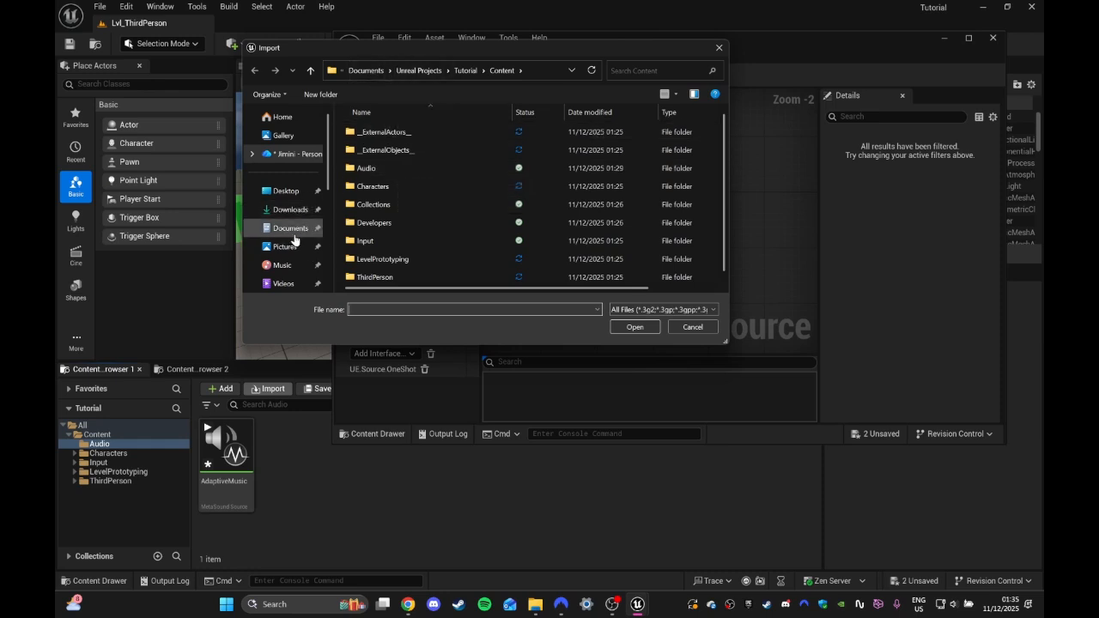
Step: Import all the Mod_Skating stems from ProjectBrokenBoard's Content/Audio/Music Stems/Mod Skating Music folder into the Audio folder
click(419, 70)
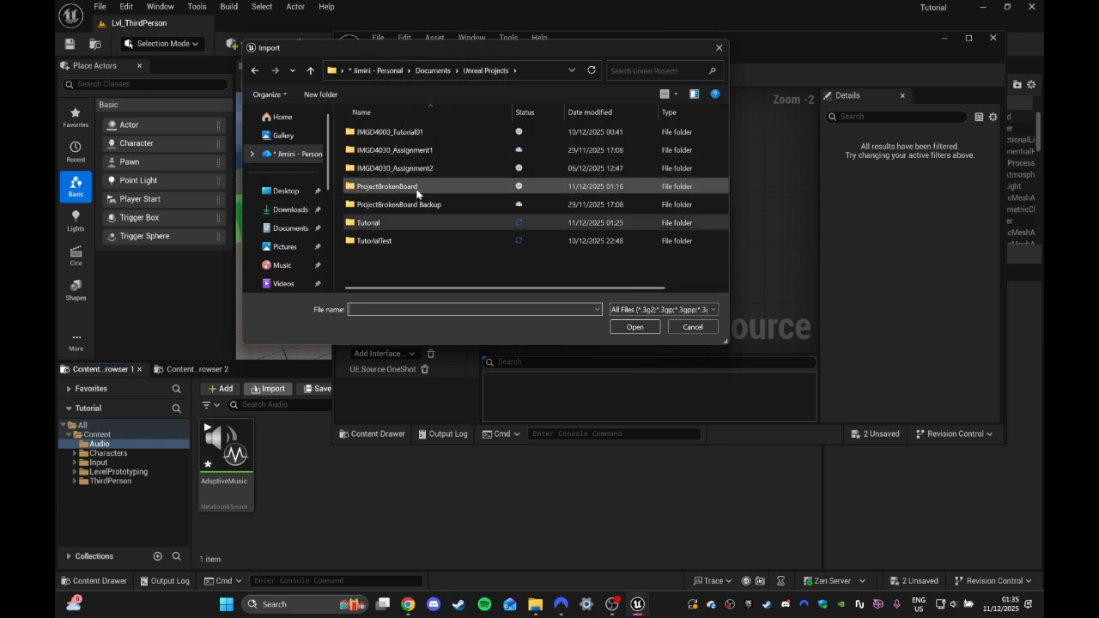
double_click(395, 185)
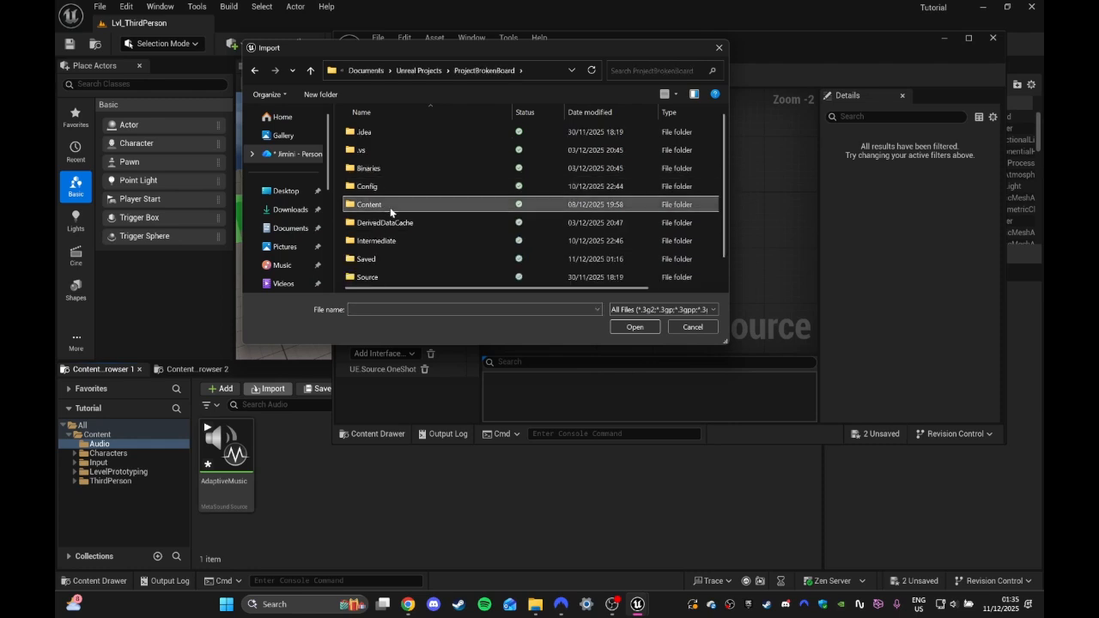
double_click(390, 206)
double_click(403, 191)
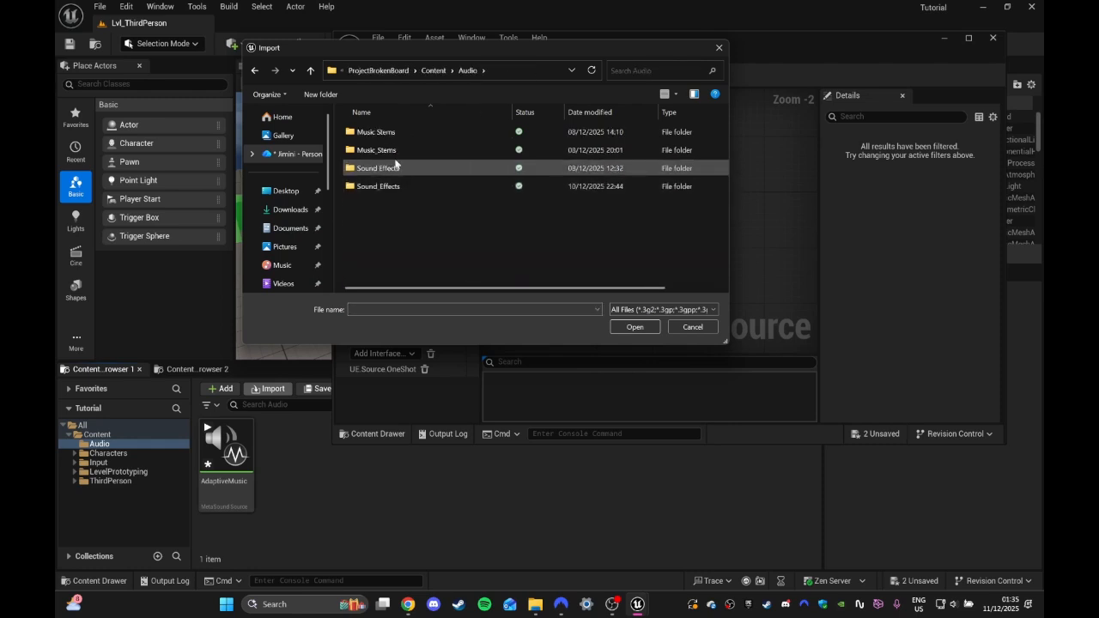
double_click(390, 132)
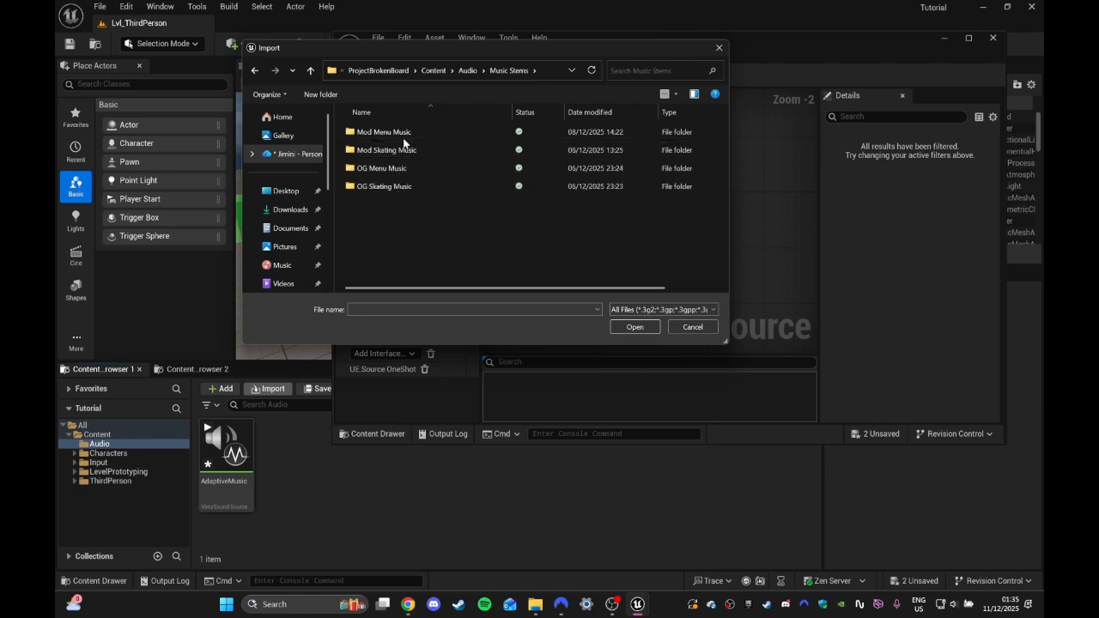
double_click(406, 153)
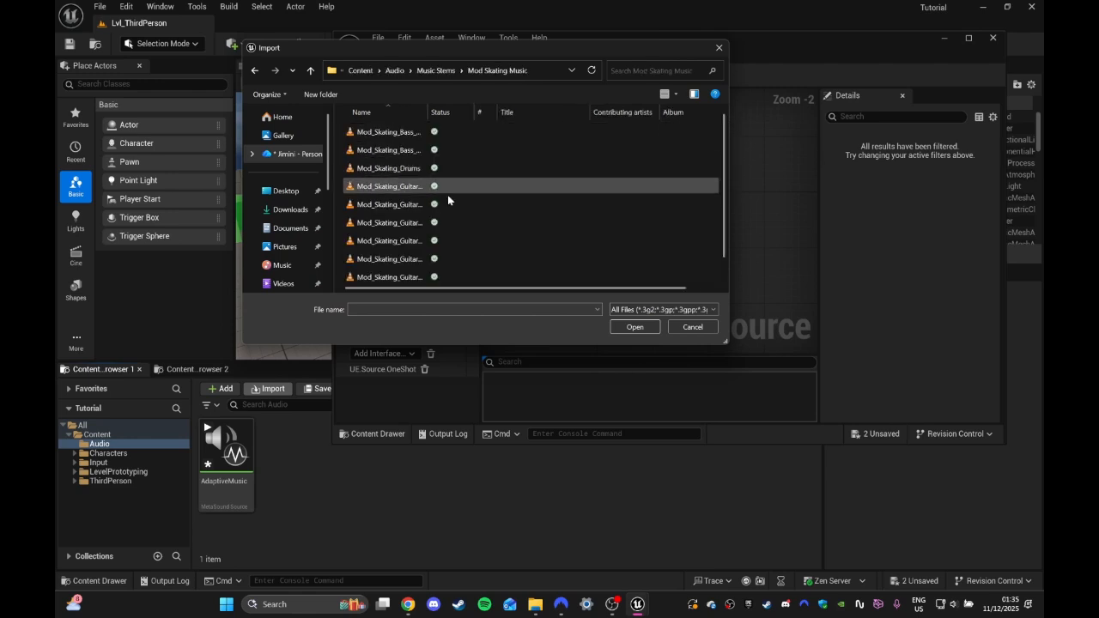
click(461, 281)
scroll(451, 270, up, 1)
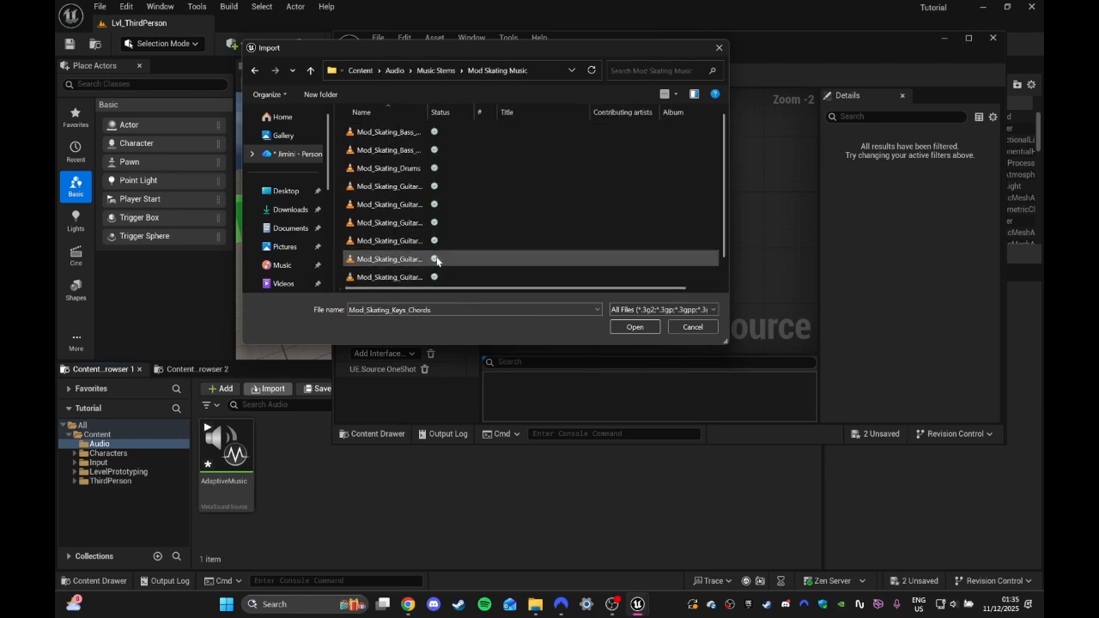
shift+click(436, 130)
click(639, 330)
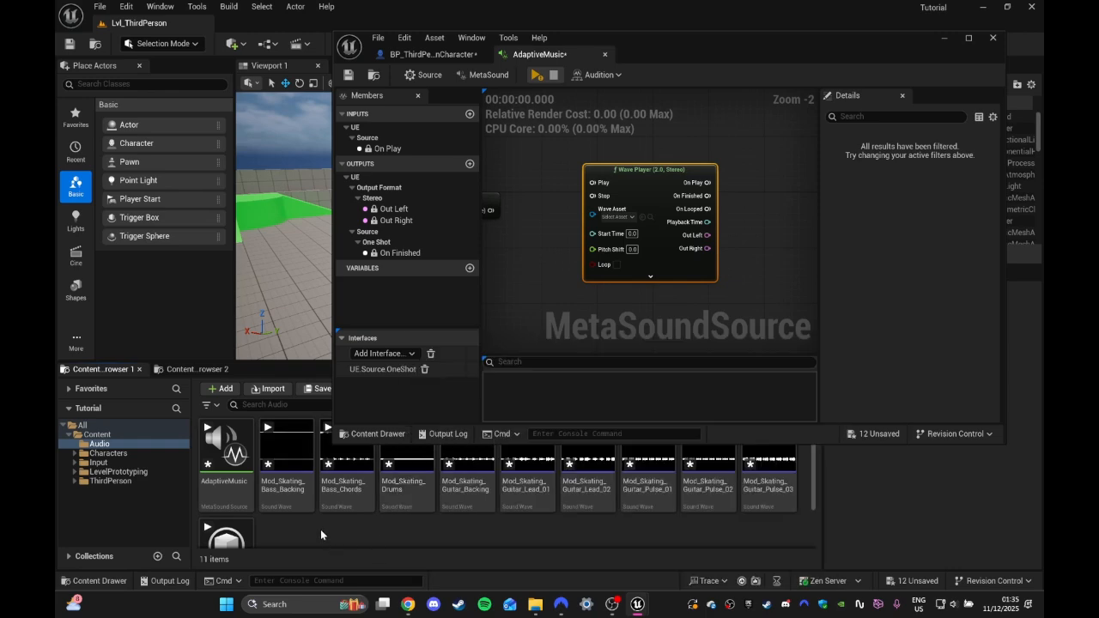
Step: Check the imported stems and assign one of the Mod_Skating sound waves as the Wave Player's wave asset
scroll(319, 523, down, 2)
scroll(319, 519, up, 2)
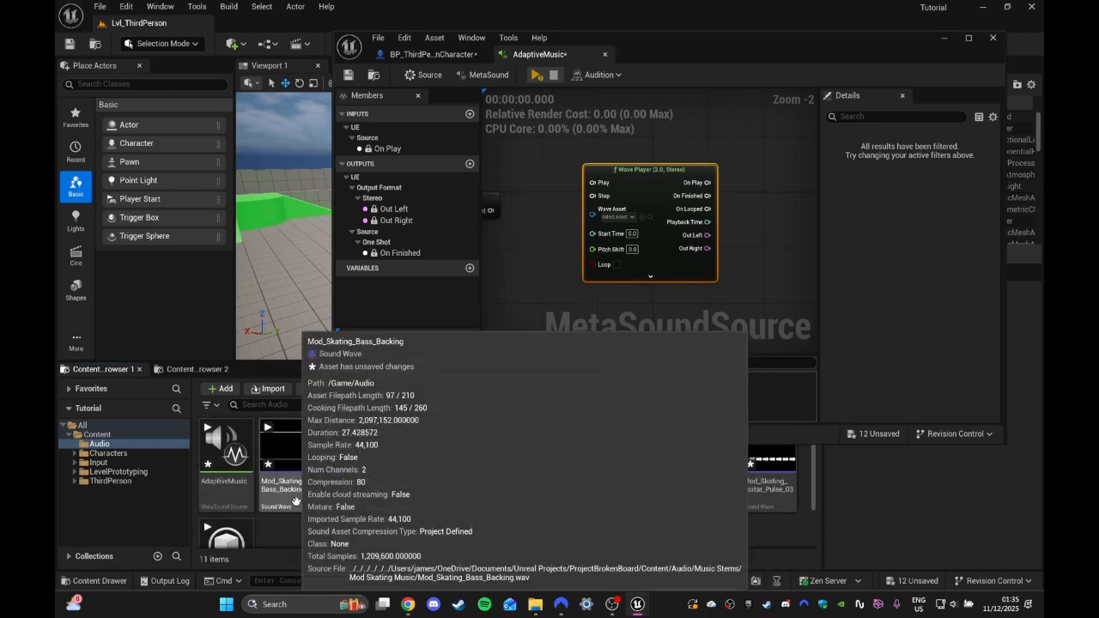
scroll(317, 507, down, 2)
scroll(315, 506, up, 2)
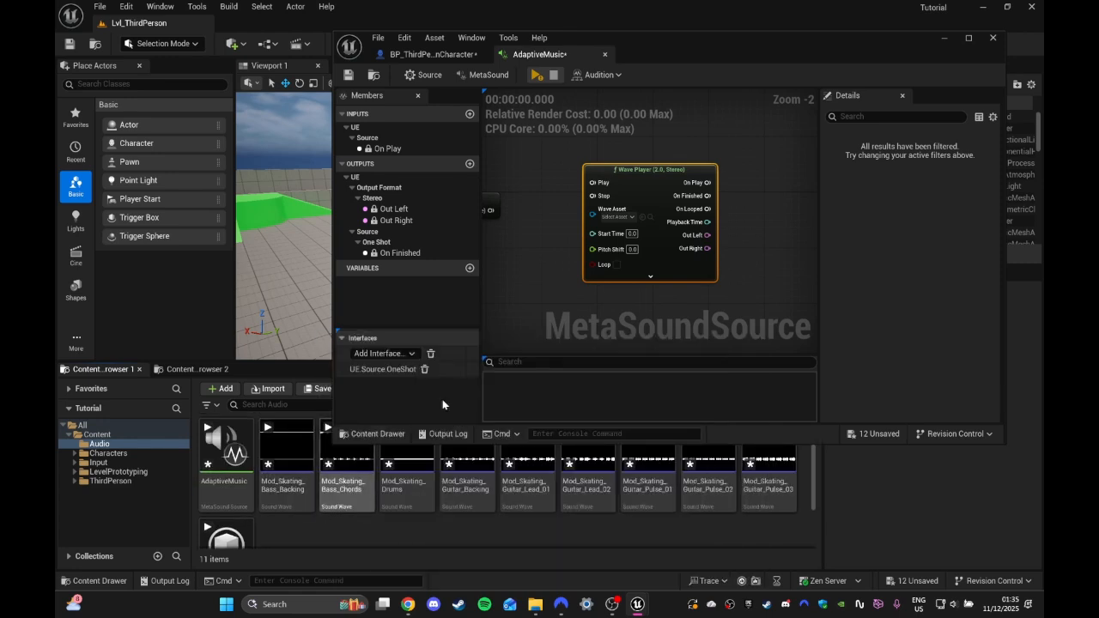
scroll(528, 476, down, 2)
scroll(527, 476, up, 2)
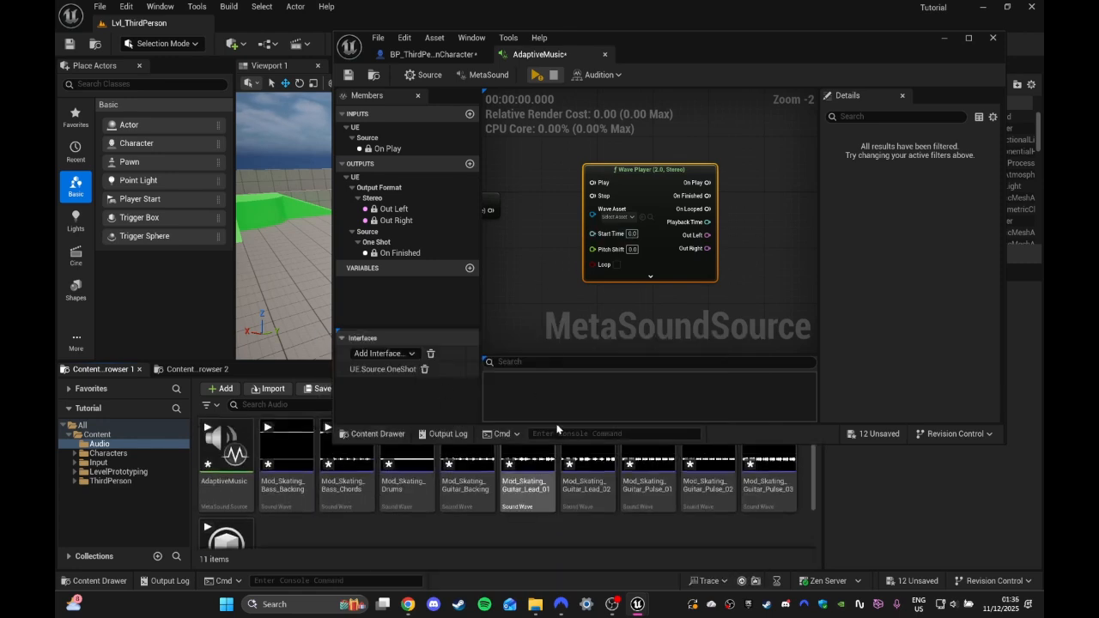
click(619, 217)
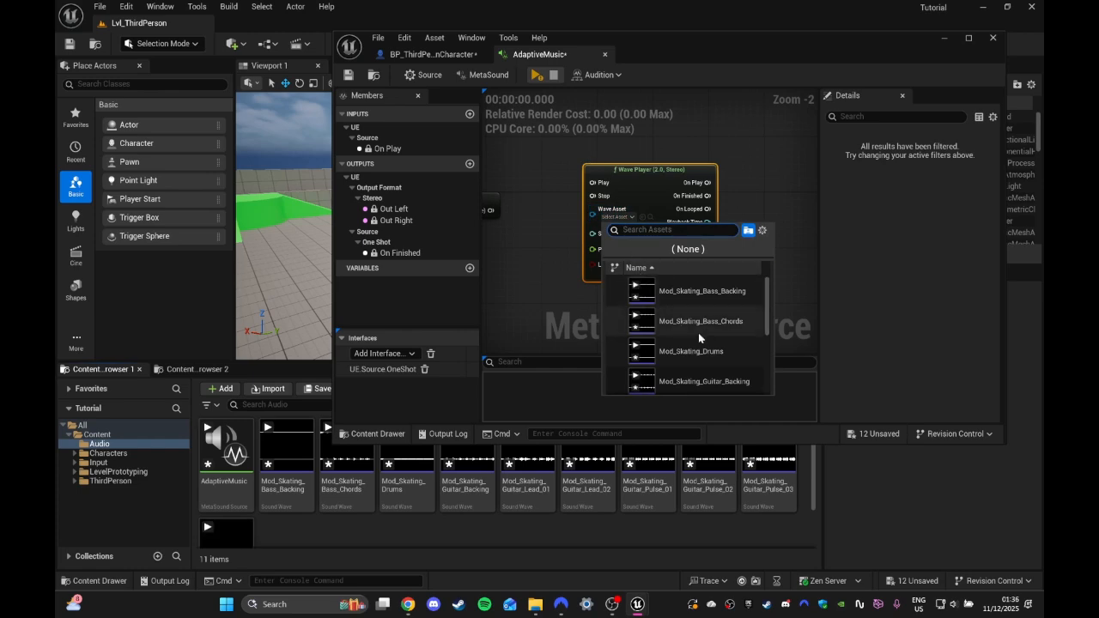
scroll(717, 348, down, 1)
click(732, 351)
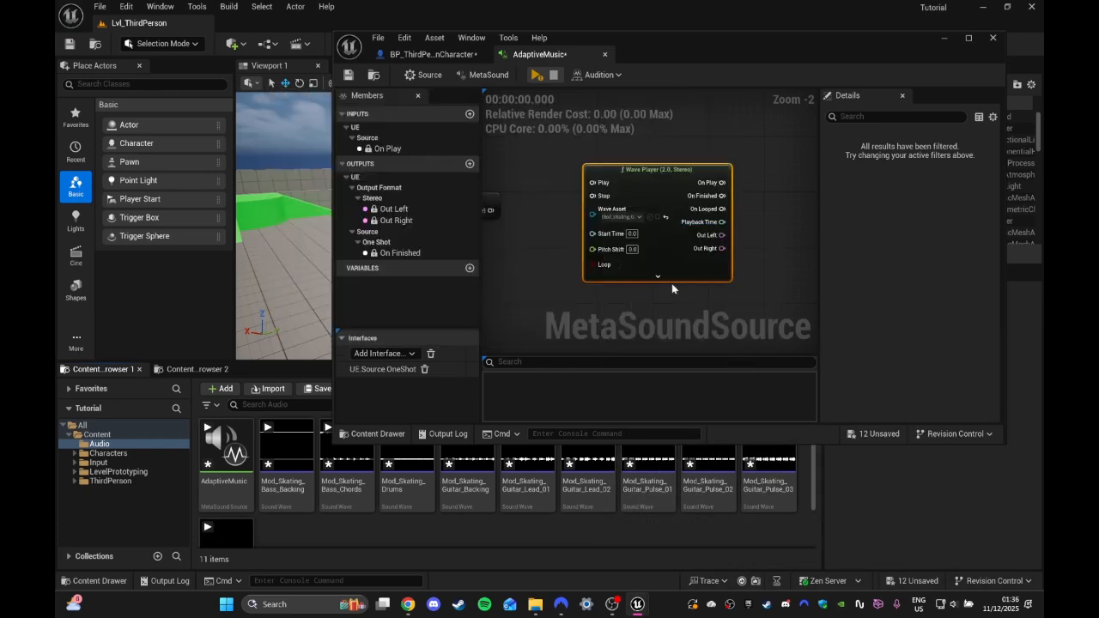
Step: Connect the On Play input to the Wave Player's Play pin
right_drag(654, 225, 694, 244)
drag(530, 228, 633, 203)
right_drag(574, 283, 462, 278)
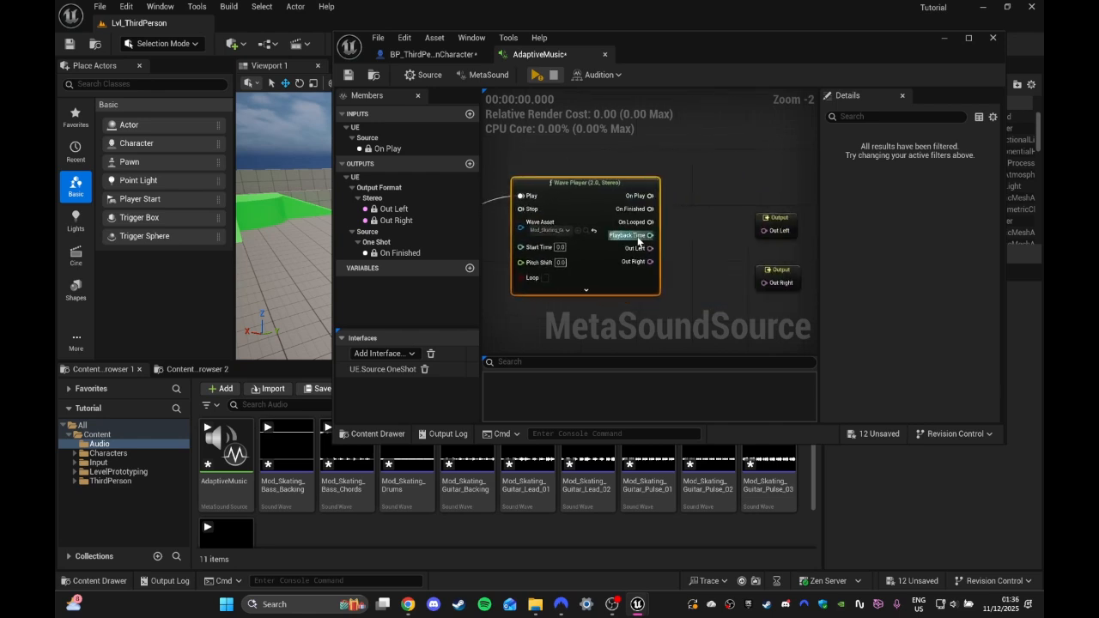
Step: Connect the Wave Player's Out Left and Out Right to the matching output nodes, then preview the MetaSound and stop playback
drag(643, 251, 763, 230)
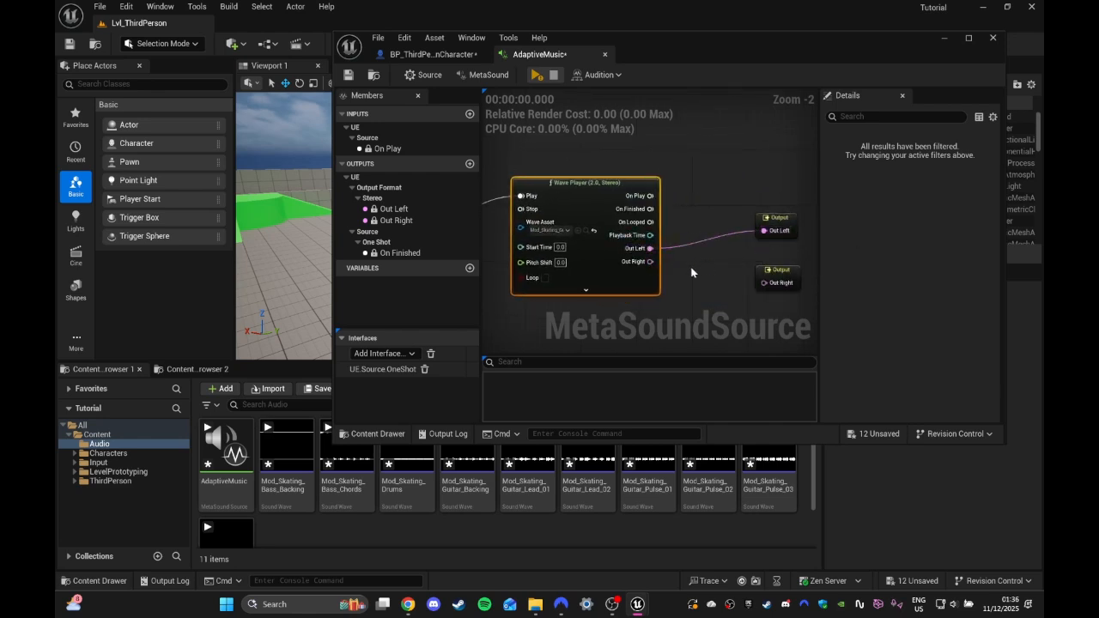
drag(639, 270, 767, 288)
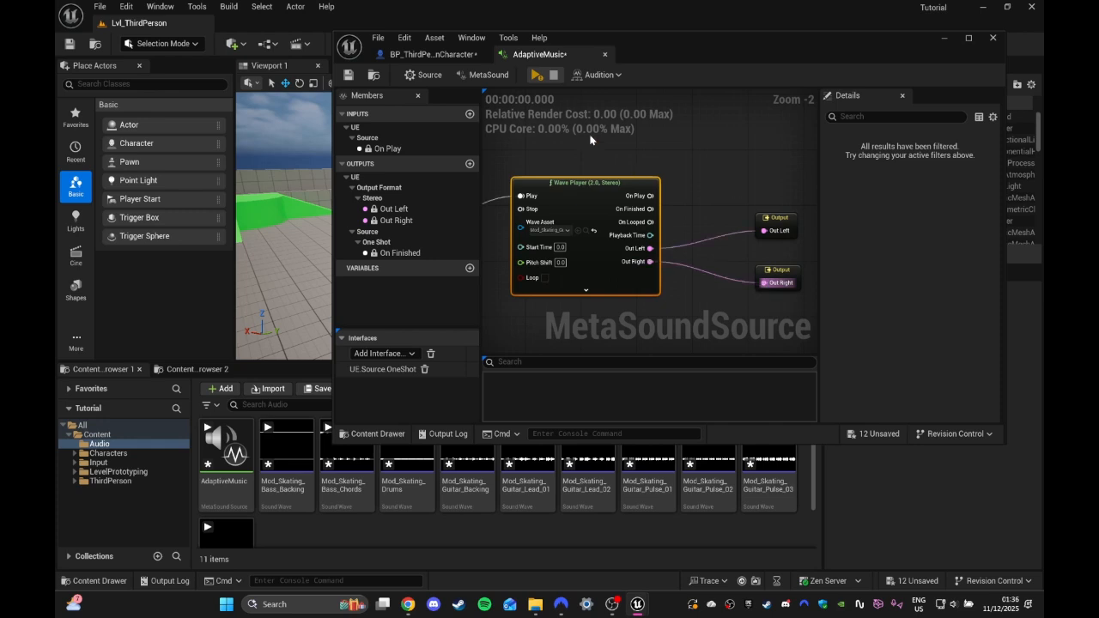
click(537, 75)
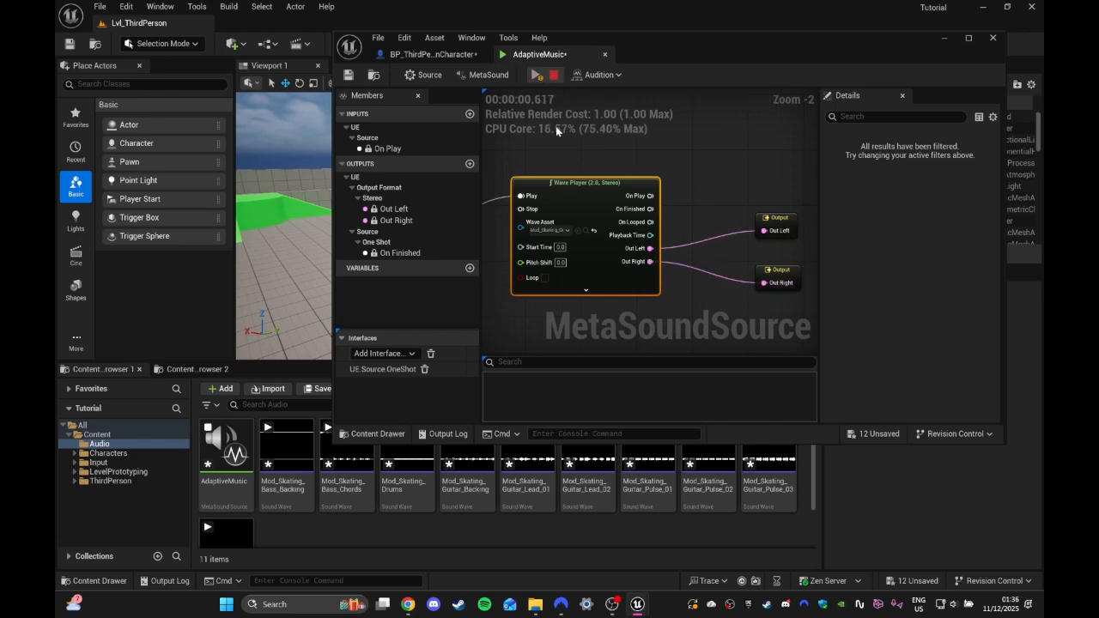
click(557, 77)
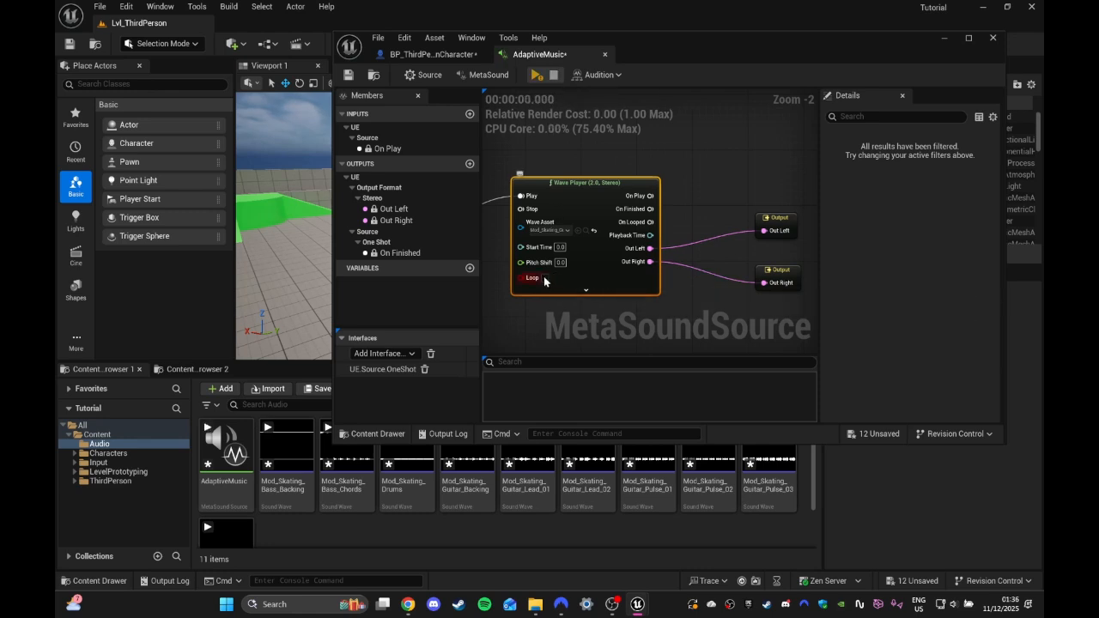
Step: Enable Loop on the Wave Player and break the links from its Out Left and Out Right pins
right_drag(666, 262, 612, 238)
right_click(618, 222)
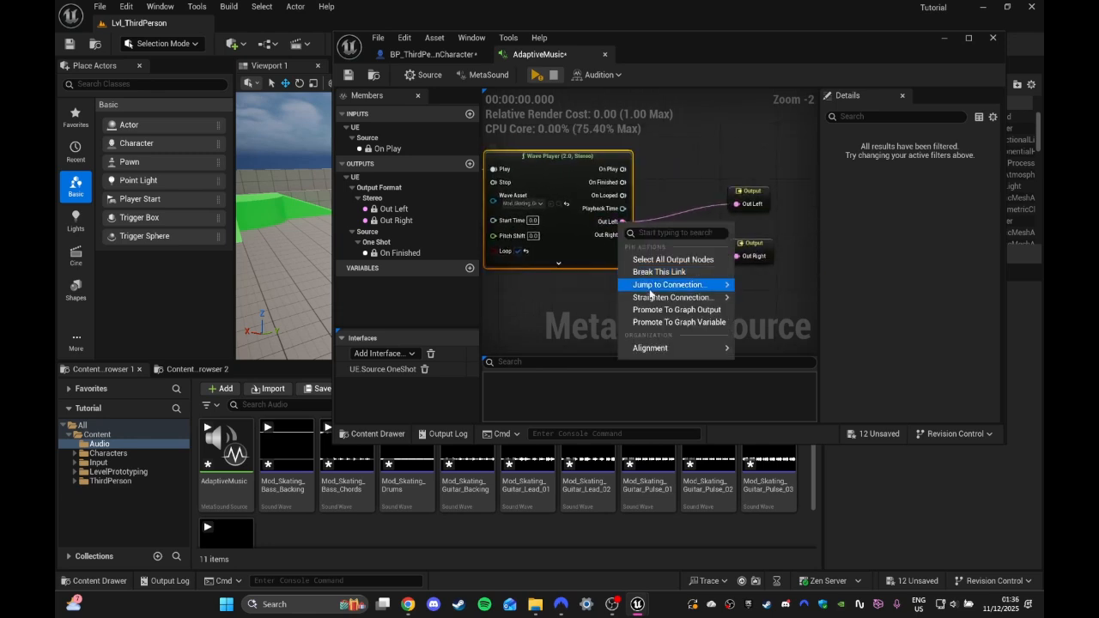
click(665, 275)
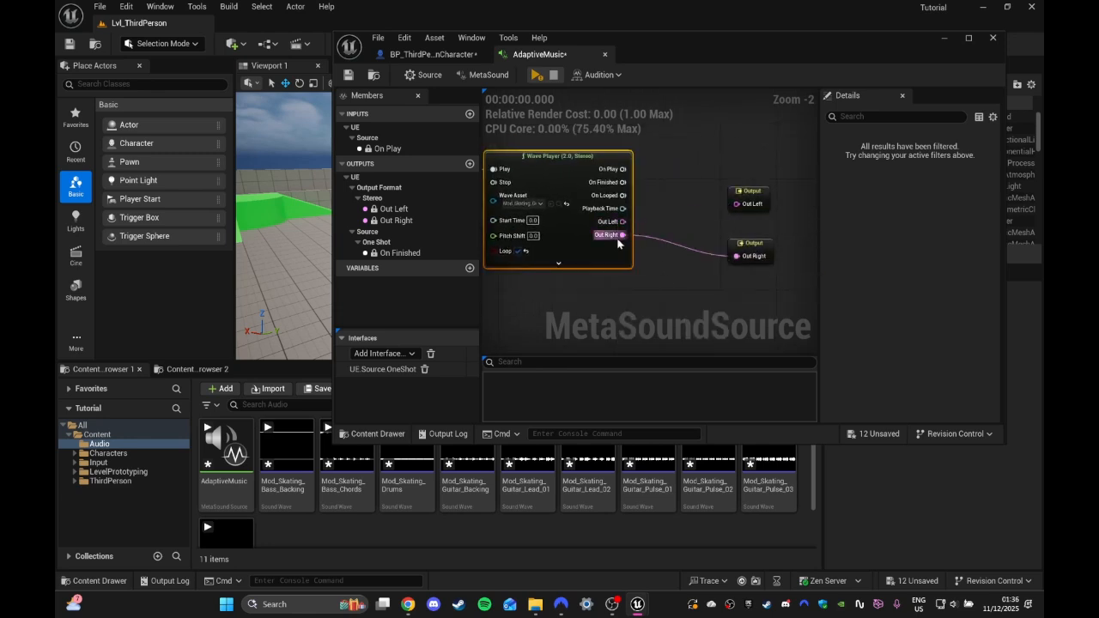
right_click(623, 235)
click(635, 289)
right_drag(616, 274, 721, 280)
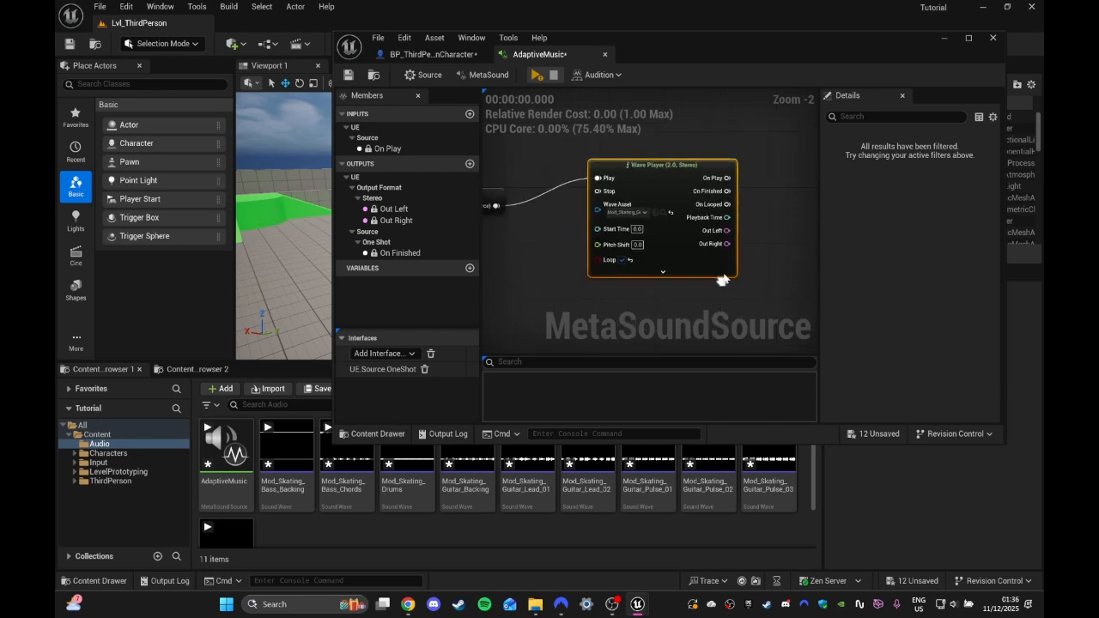
Step: Add a second Wave Player (2.0, Stereo) node beneath the first, with Loop enabled and no wave asset assigned
right_drag(611, 258, 599, 204)
right_click(602, 257)
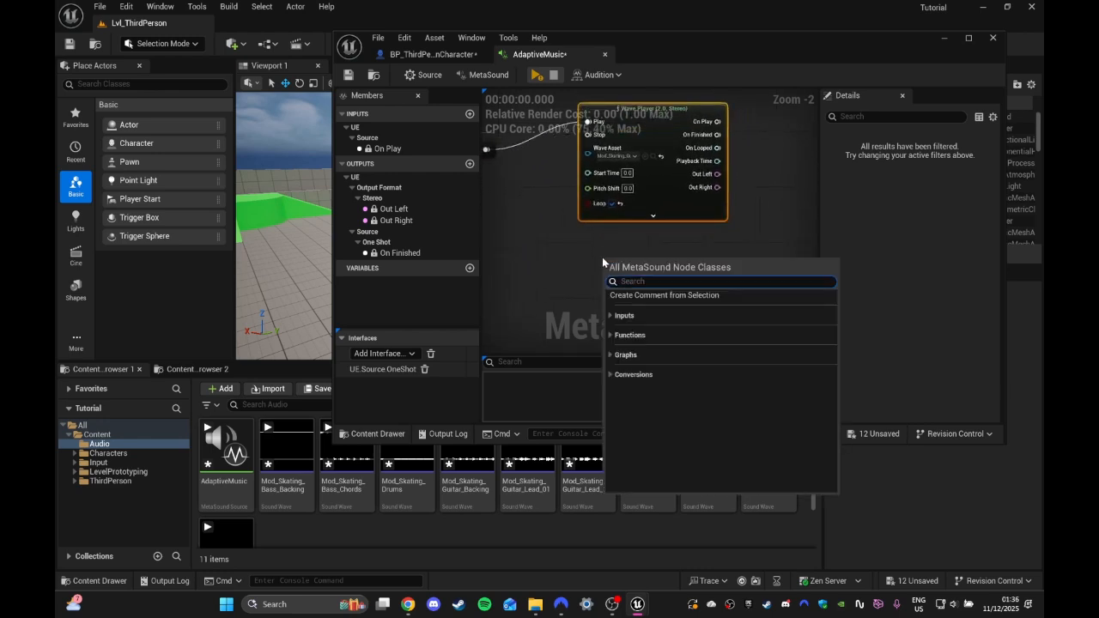
text(wave)
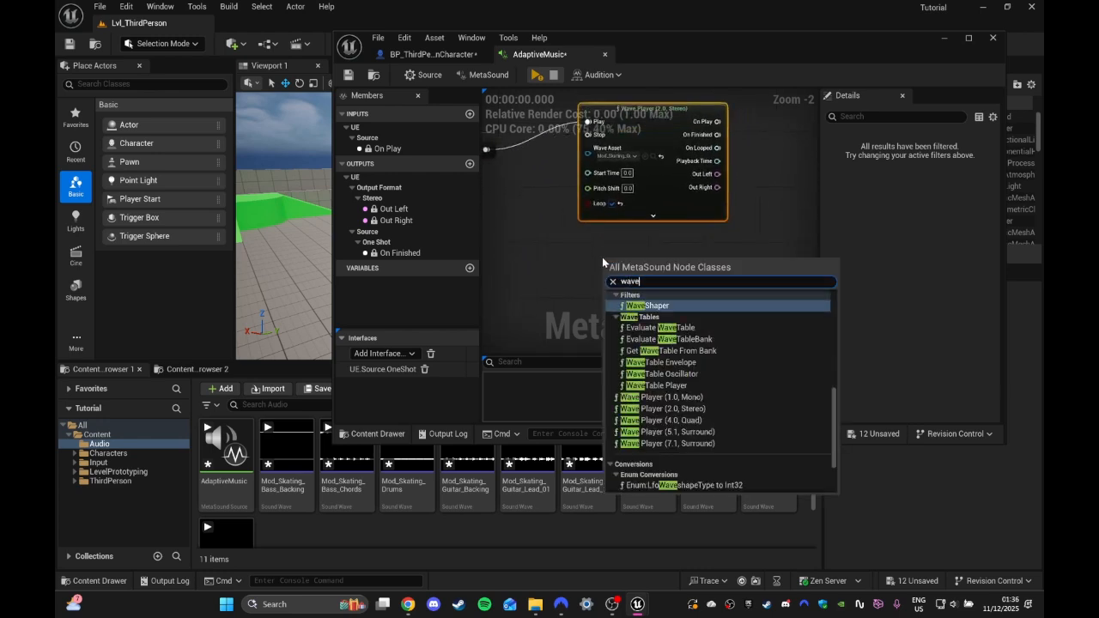
click(673, 409)
drag(664, 265, 662, 262)
right_drag(661, 237, 645, 202)
drag(645, 218, 639, 221)
right_drag(627, 261, 635, 213)
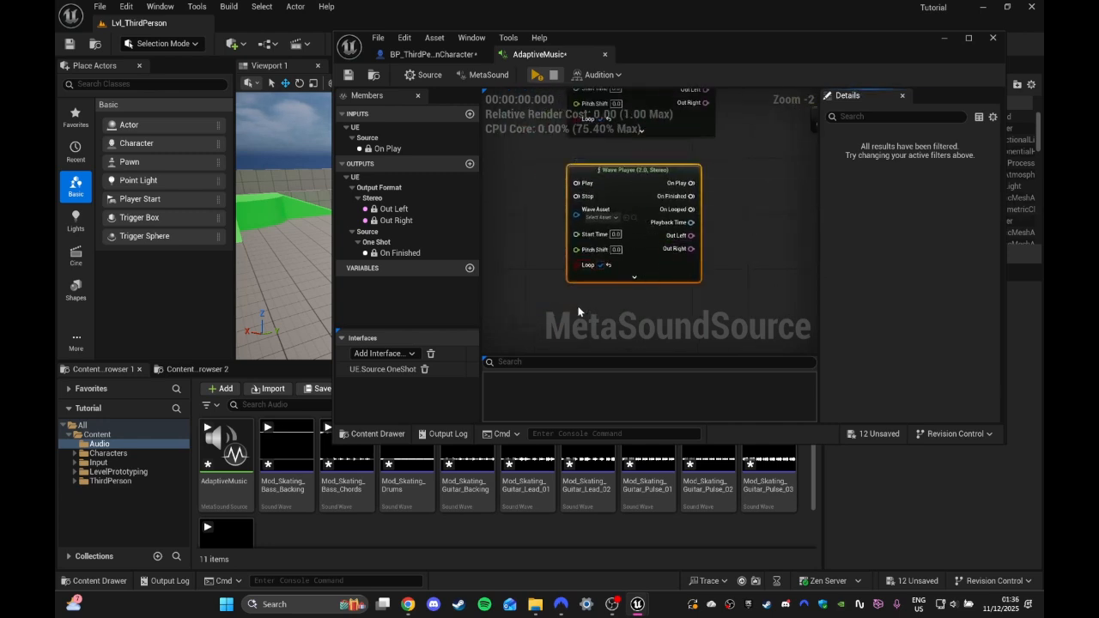
Step: Paste a third looping Wave Player (2.0, Stereo) and place it beneath the second one
right_drag(577, 308, 591, 145)
click(603, 217)
key(ctrl+v)
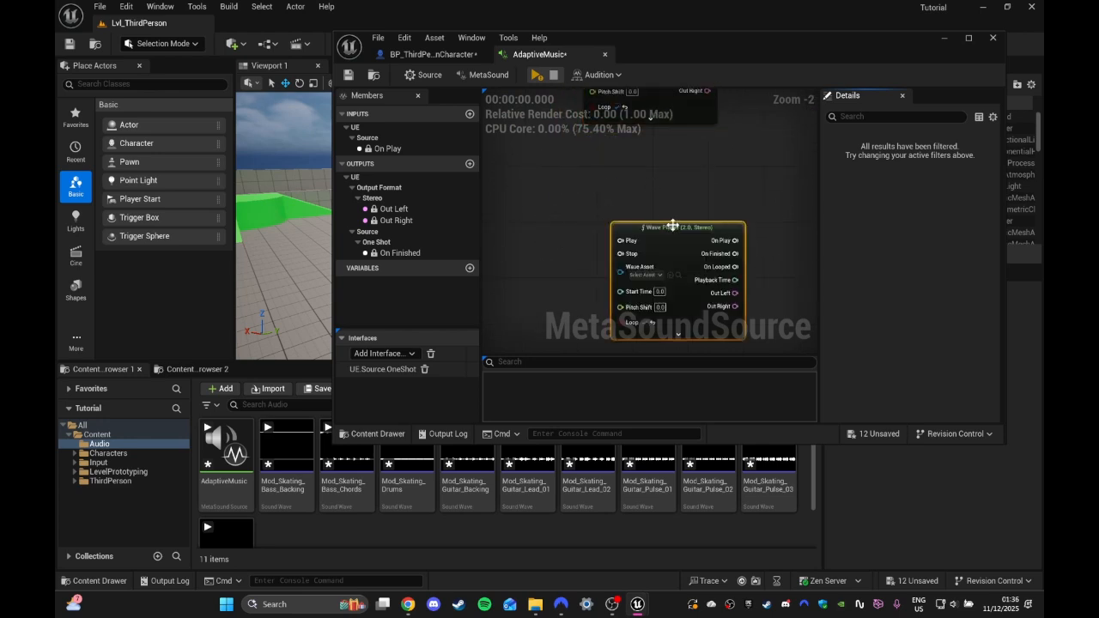
drag(672, 225, 650, 181)
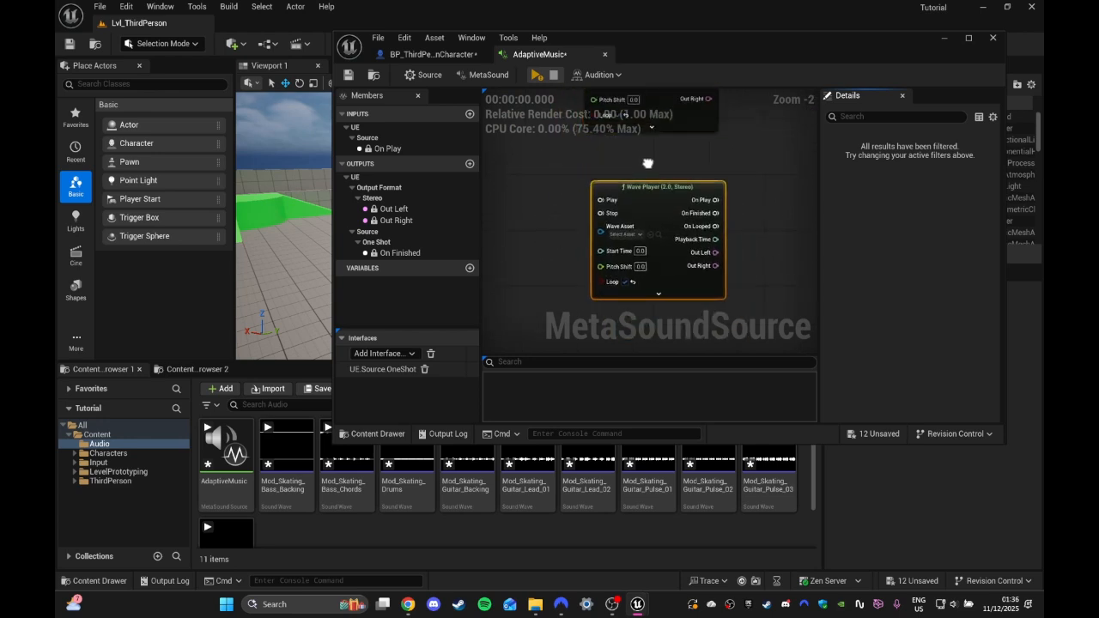
right_drag(647, 163, 626, 210)
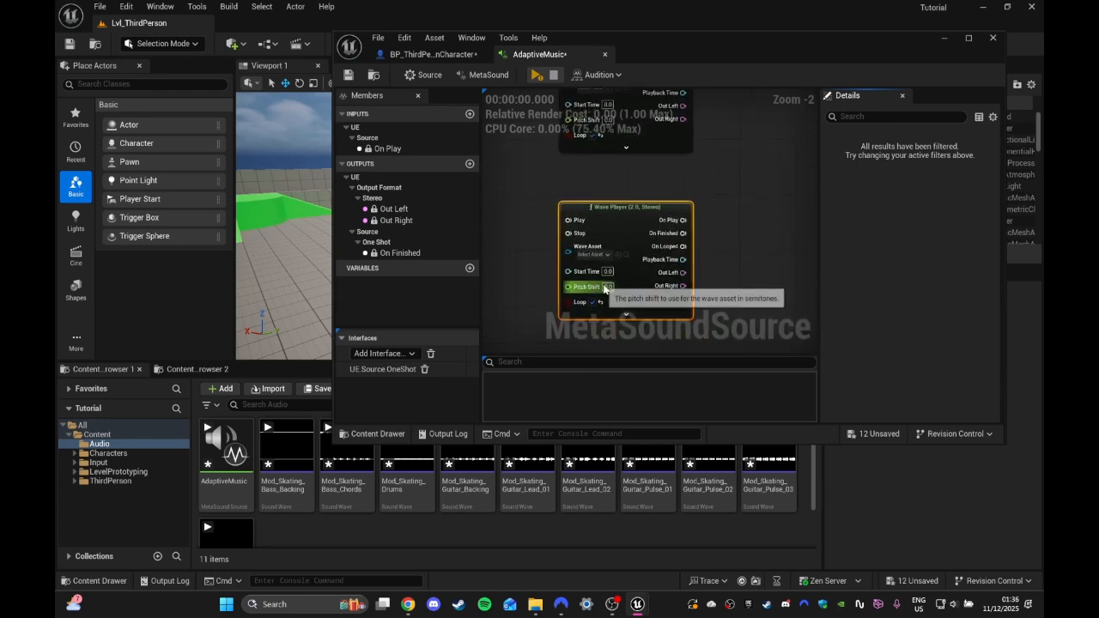
Step: Paste a fourth looping Wave Player (2.0, Stereo) and align it directly beneath the third one
right_drag(699, 257, 698, 129)
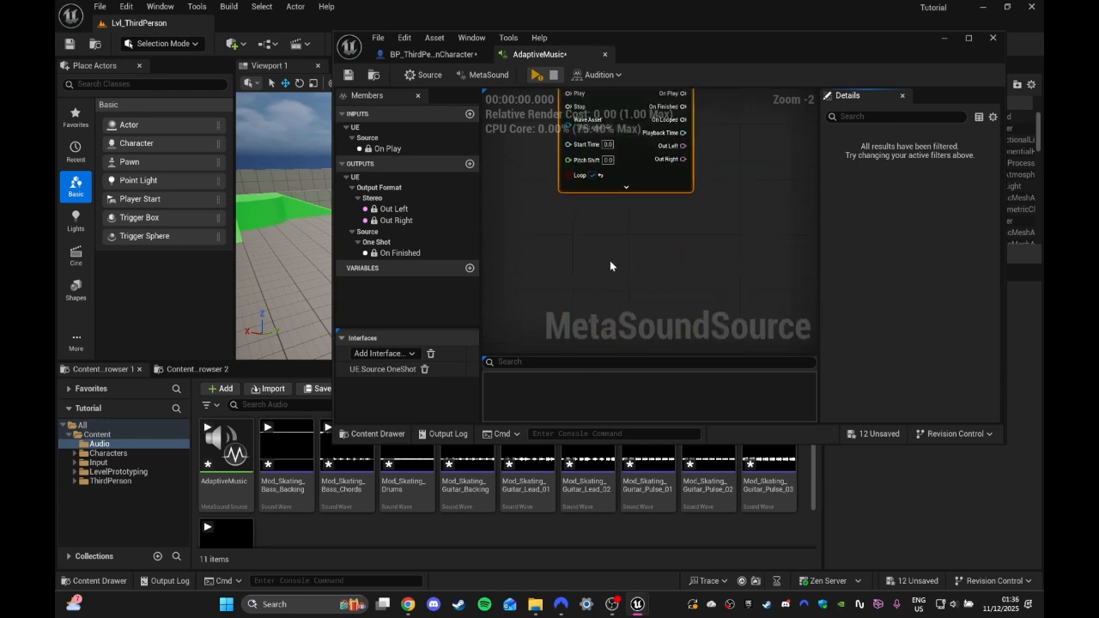
key(ctrl+v)
drag(685, 241, 618, 241)
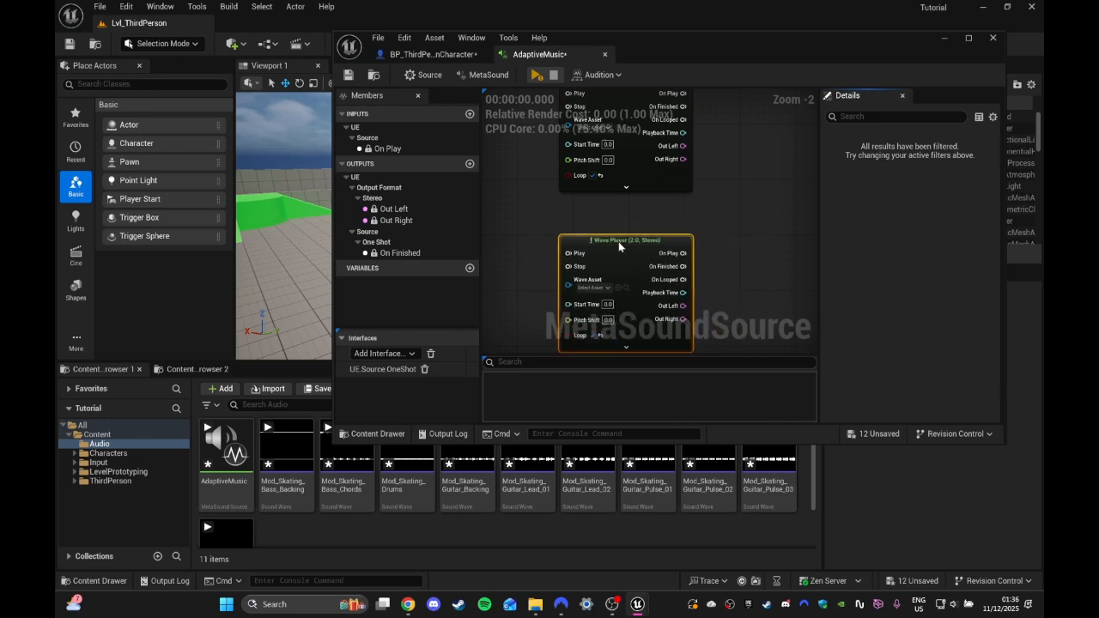
Step: Paste a fifth looping Wave Player (2.0, Stereo) beneath the fourth and review the column's layout
right_drag(621, 235, 642, 172)
right_drag(638, 291, 617, 206)
key(ctrl+v)
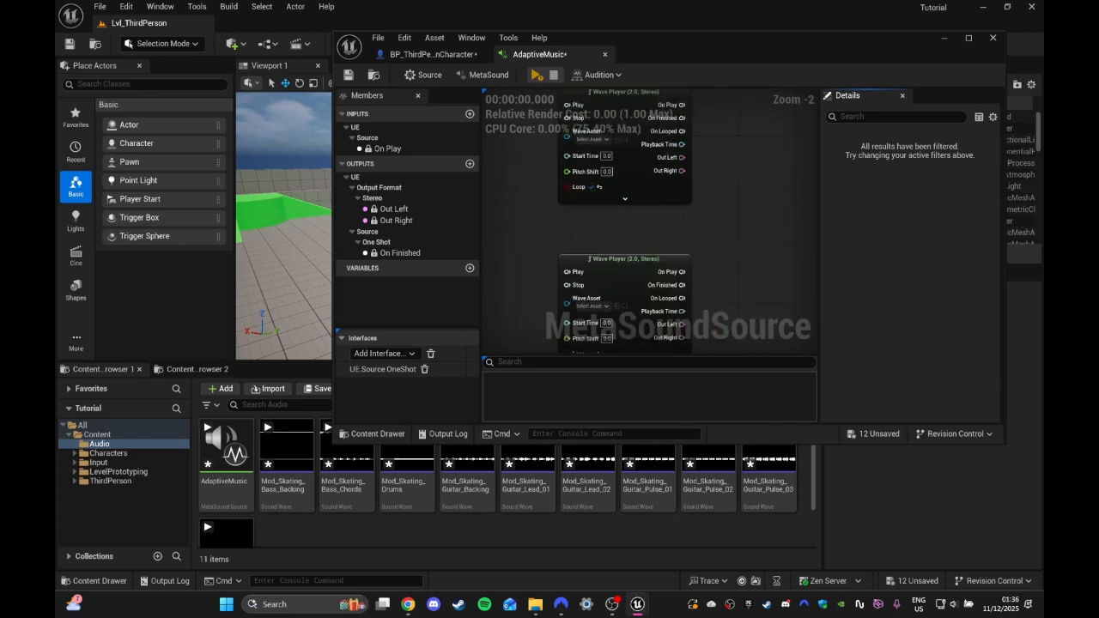
scroll(622, 295, down, 2)
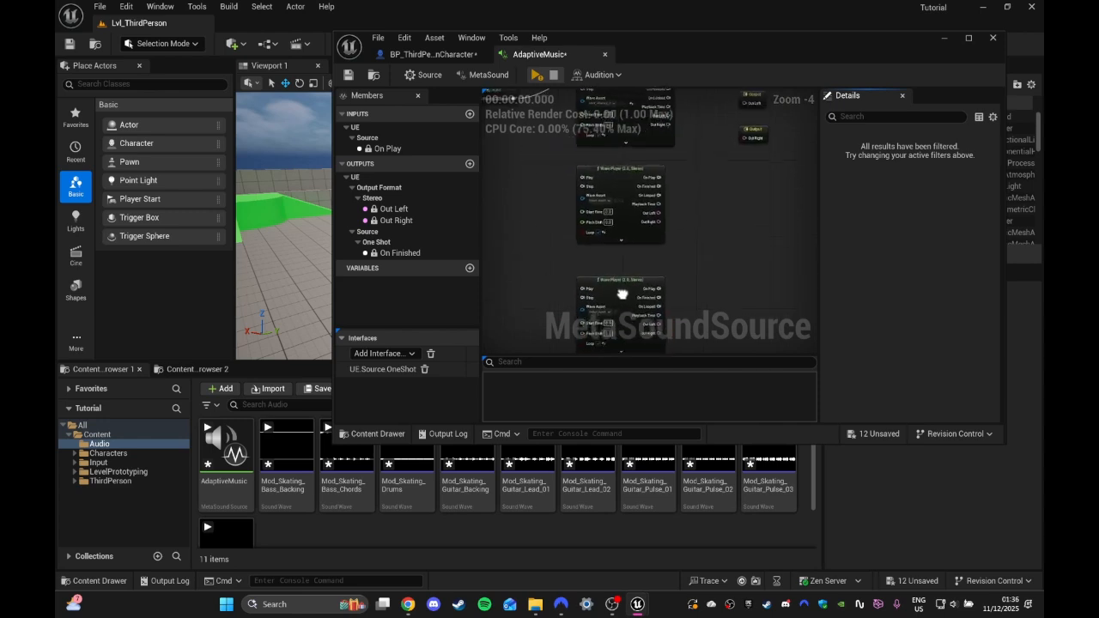
click(613, 246)
right_drag(621, 294, 627, 156)
scroll(604, 252, up, 2)
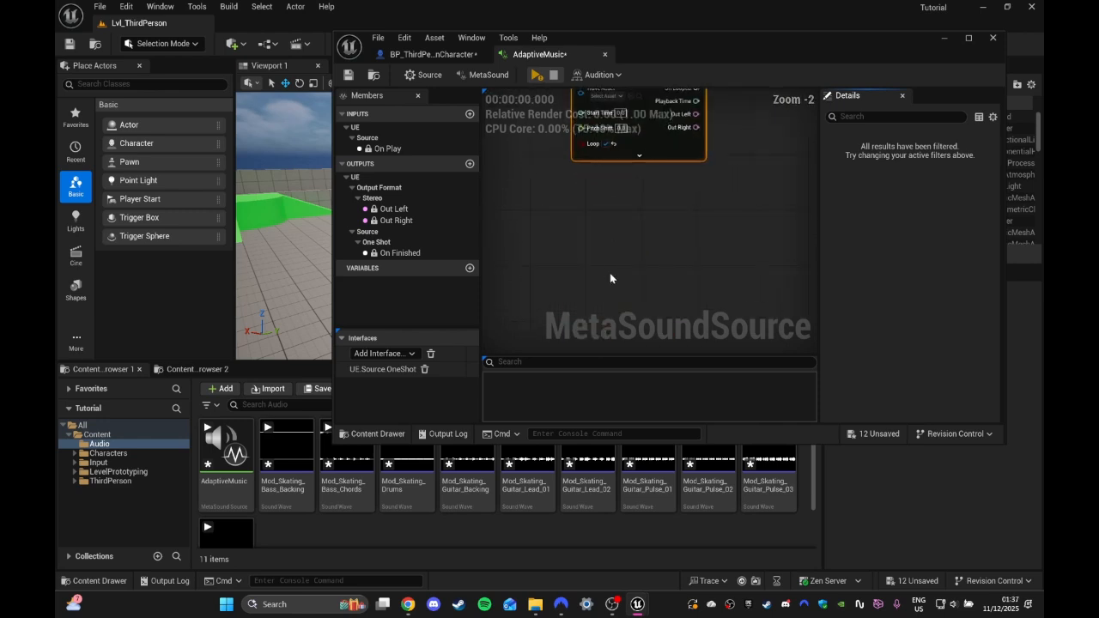
Step: Paste another looping Wave Player (2.0, Stereo) and align it directly beneath the last one in the column
key(ctrl+v)
drag(657, 271, 622, 211)
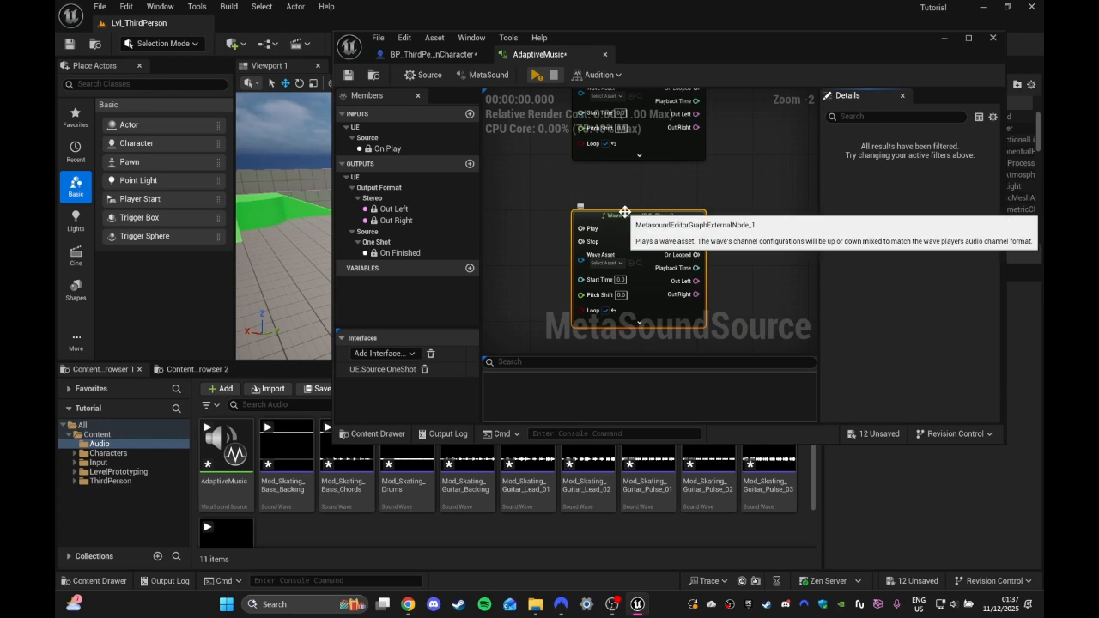
scroll(701, 206, down, 2)
right_drag(700, 199, 577, 296)
click(609, 226)
right_drag(609, 226, 623, 286)
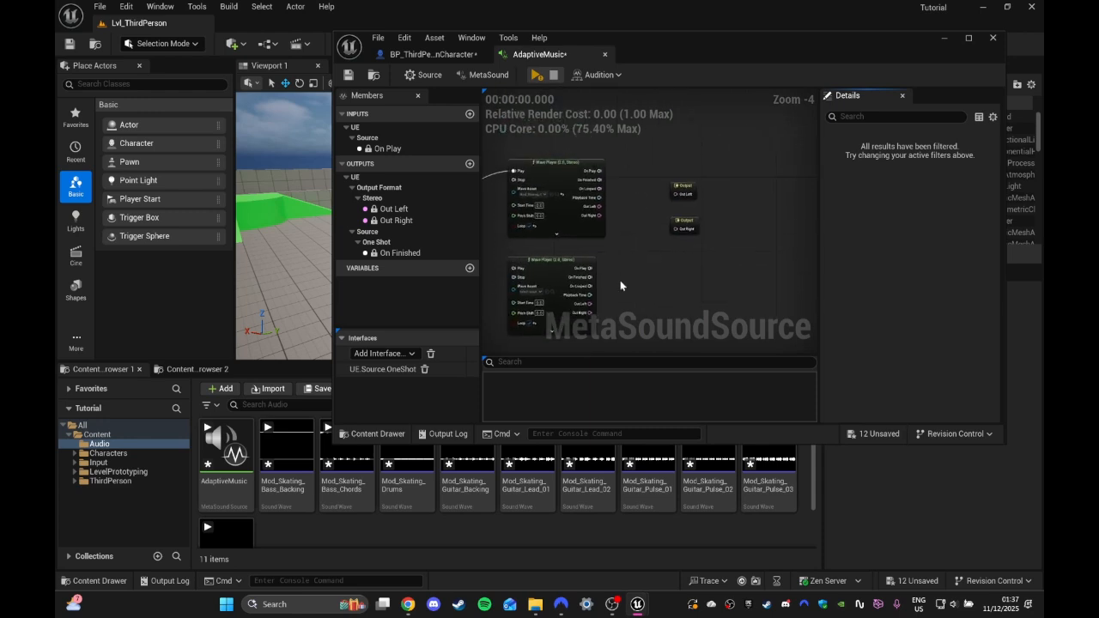
Step: Wire the first Wave Player's stereo outputs to Out Left and Out Right, and try adding the second player's Out Left to the same output
scroll(621, 216, up, 2)
drag(587, 203, 701, 187)
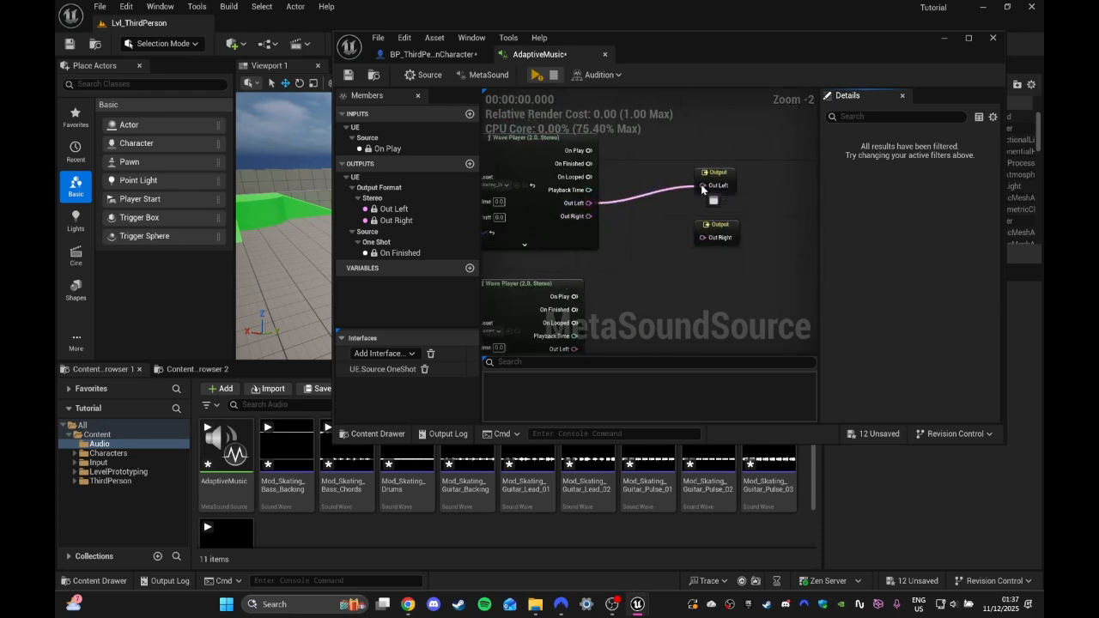
drag(589, 216, 700, 239)
right_drag(666, 249, 667, 223)
drag(555, 324, 702, 160)
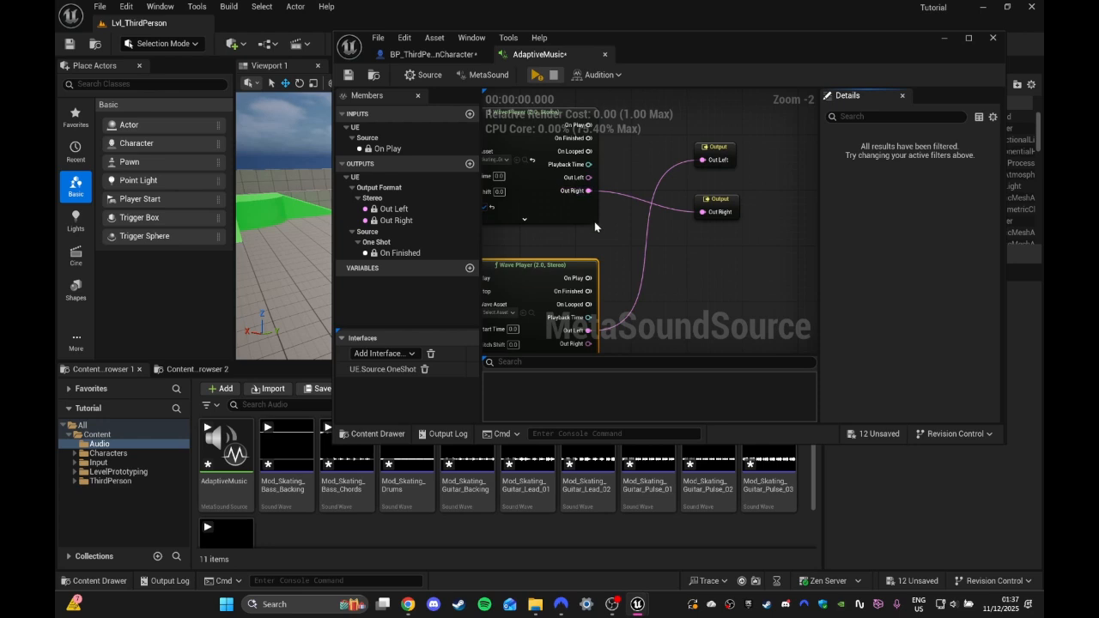
Step: Break the remaining direct links between the Wave Players and the Out Left and Out Right output nodes
right_click(588, 190)
click(625, 239)
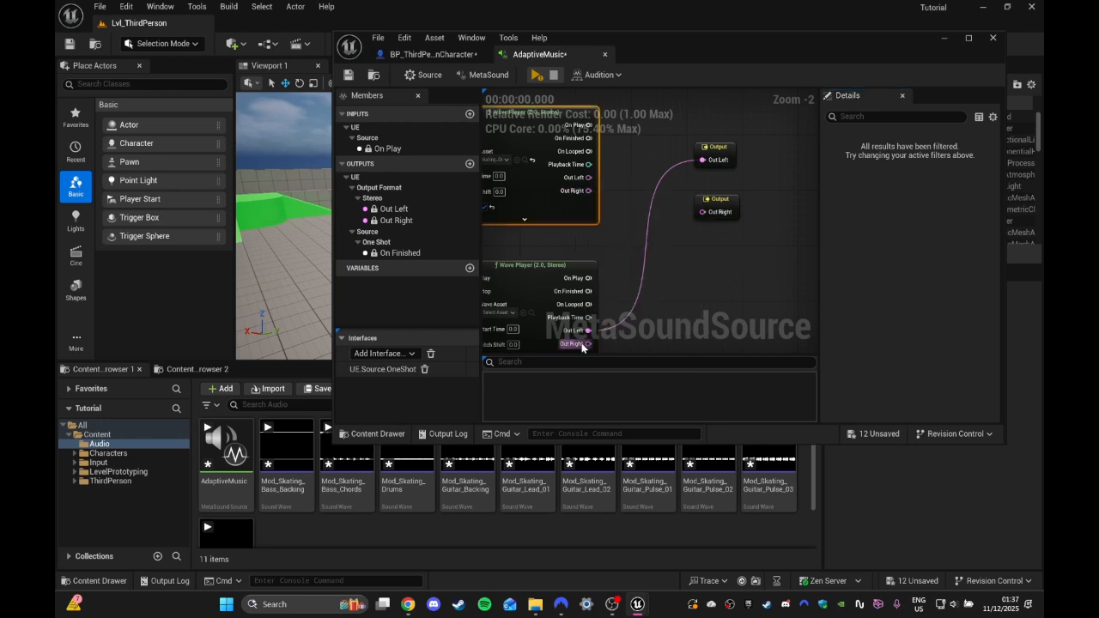
right_click(584, 344)
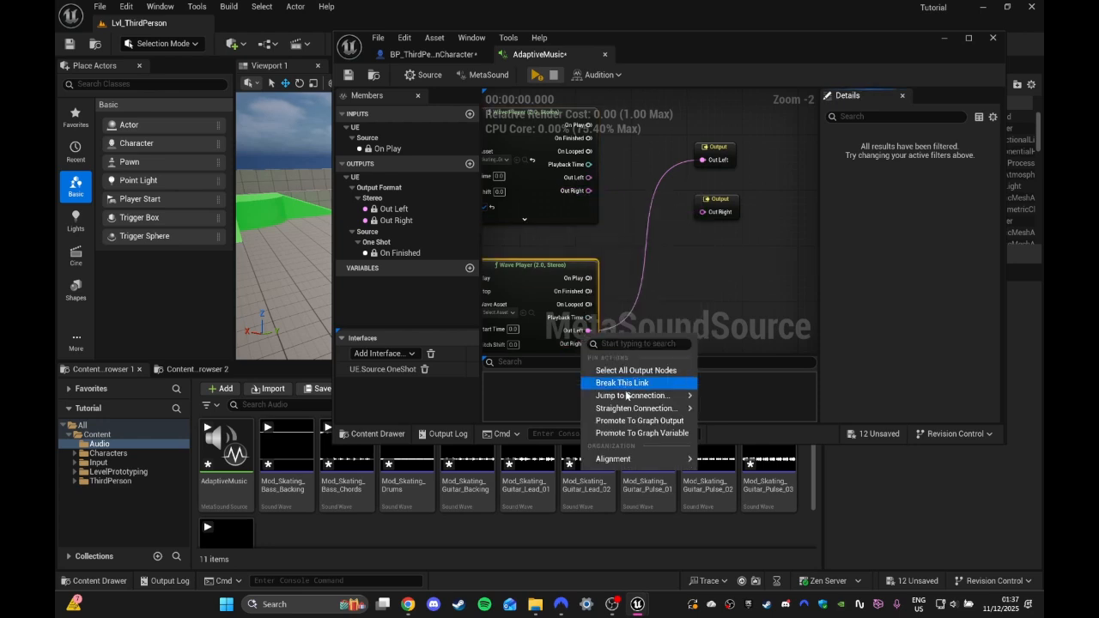
click(623, 383)
Step: Add a Stereo Mixer (5) node between the Wave Players and the output nodes
right_click(628, 200)
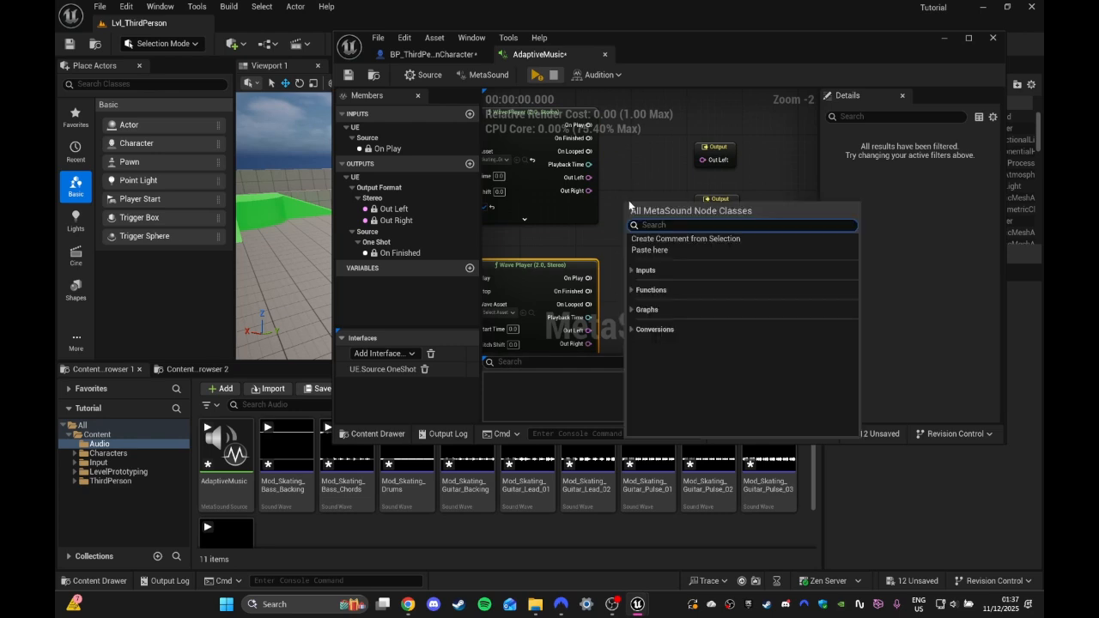
text(mixer)
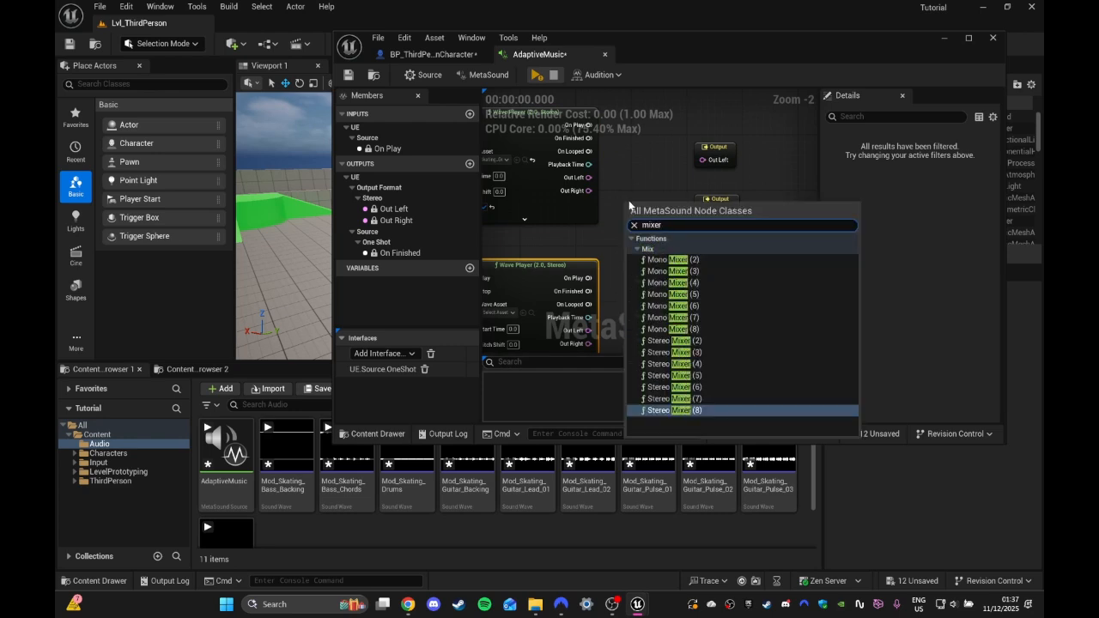
click(678, 375)
click(717, 206)
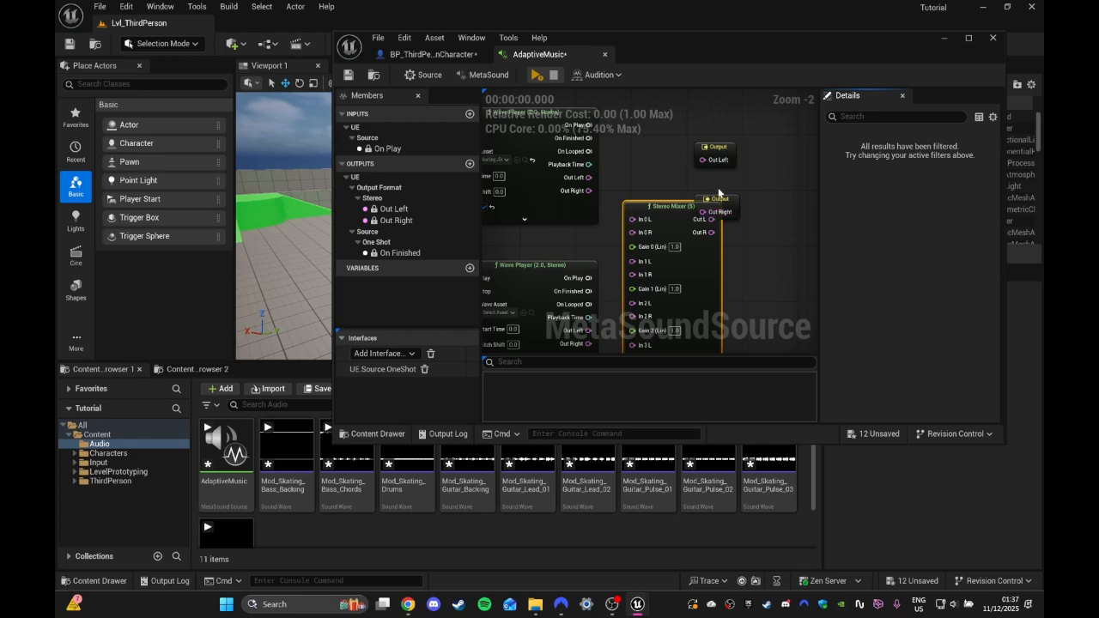
Step: Place both output nodes beside the Stereo Mixer and connect its Out L and Out R to Out Left and Out Right
drag(731, 201, 814, 227)
drag(699, 157, 781, 238)
drag(793, 226, 754, 241)
click(751, 208)
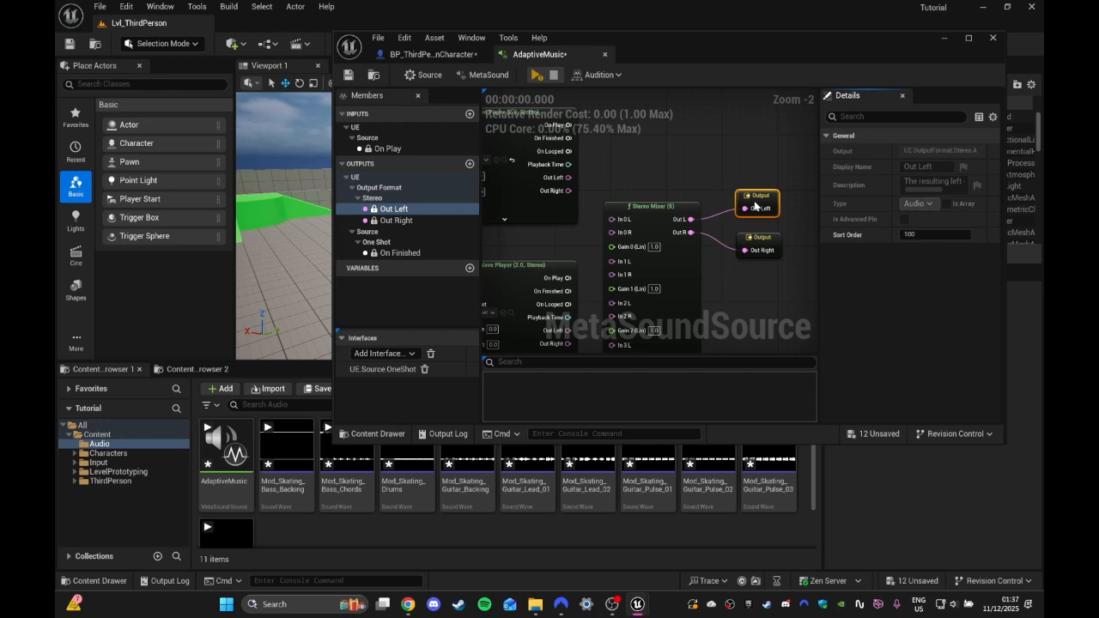
Step: Move the Stereo Mixer and its two output nodes farther away from the Wave Player column
scroll(761, 253, down, 3)
right_drag(743, 252, 685, 240)
drag(720, 254, 738, 186)
scroll(631, 206, up, 3)
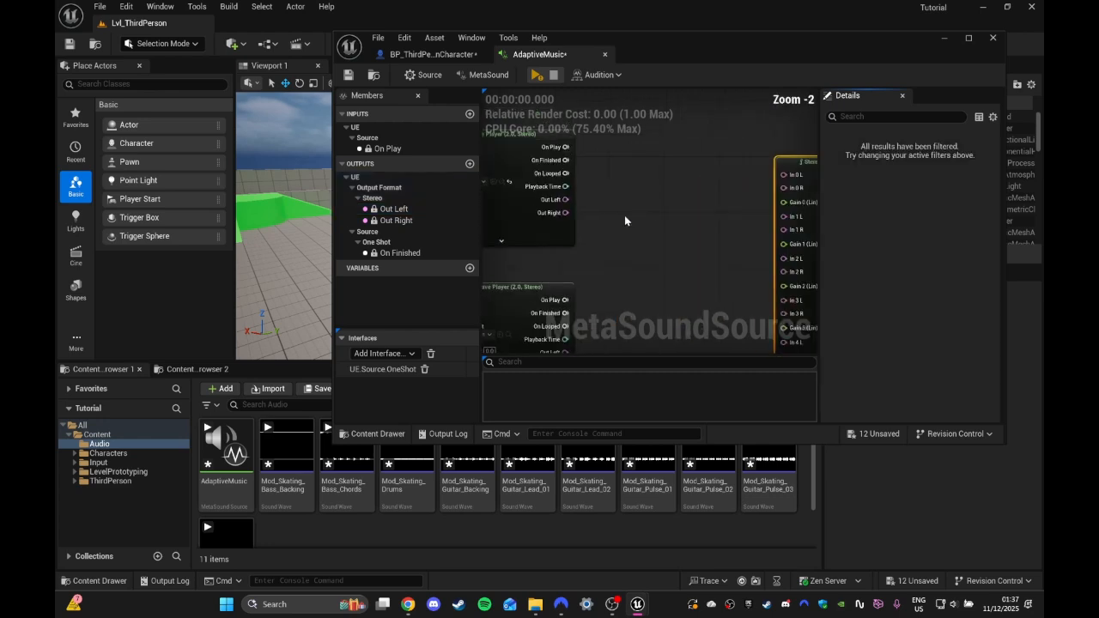
Step: Connect the first Wave Player's stereo outputs to In 0 L and In 0 R, and the second's to In 1 L and In 1 R
drag(566, 199, 770, 180)
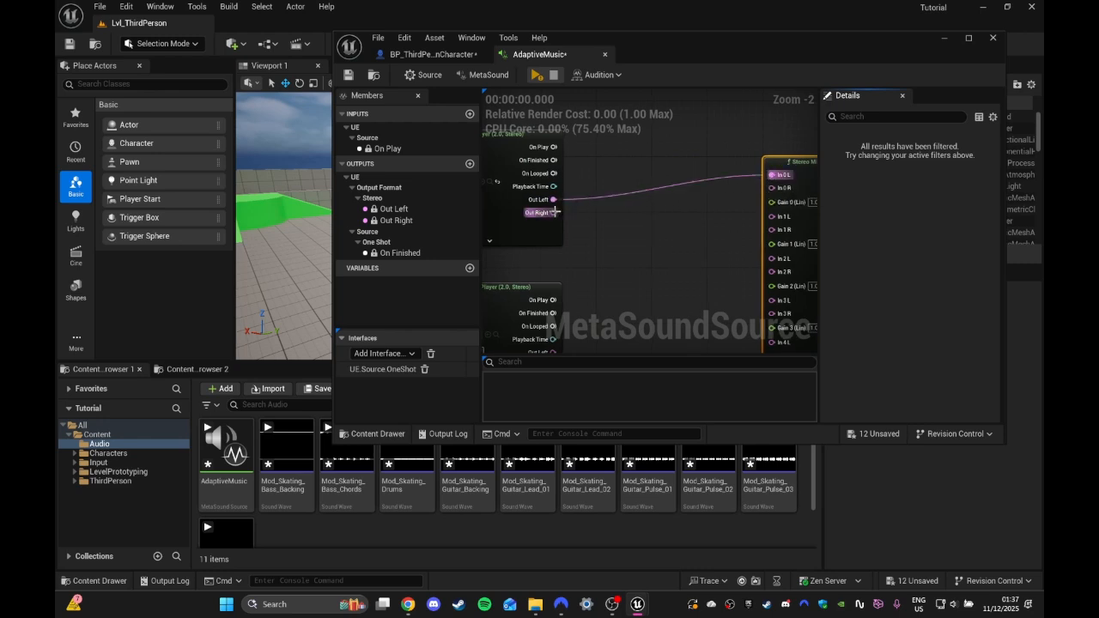
drag(553, 213, 771, 187)
right_drag(671, 252, 663, 196)
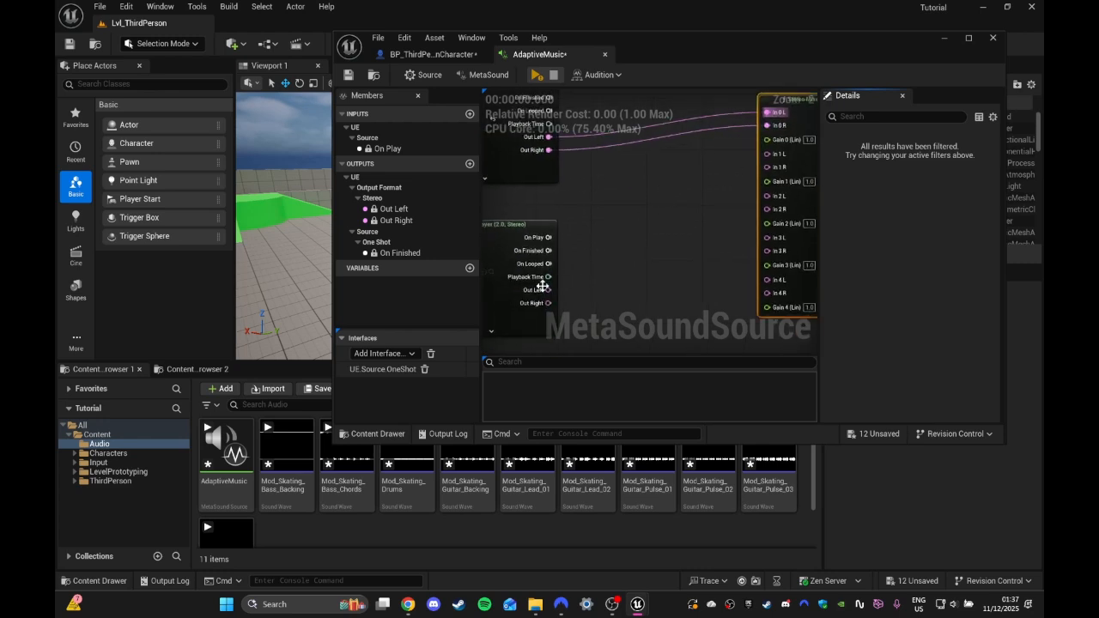
drag(547, 296, 763, 162)
right_drag(656, 267, 654, 205)
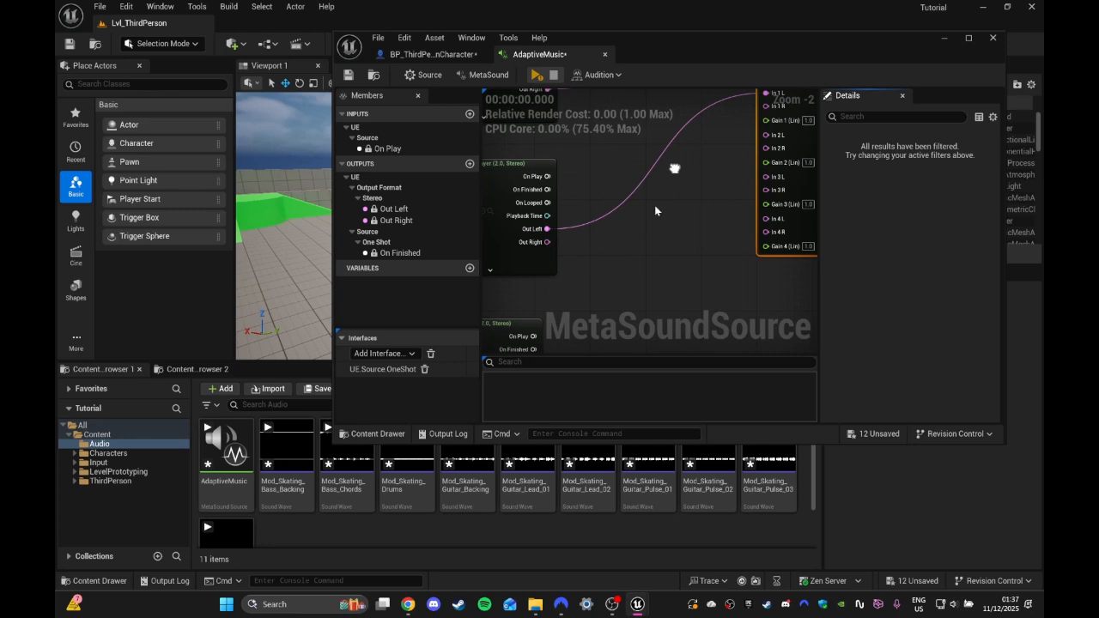
drag(543, 248, 767, 112)
right_drag(678, 218, 665, 122)
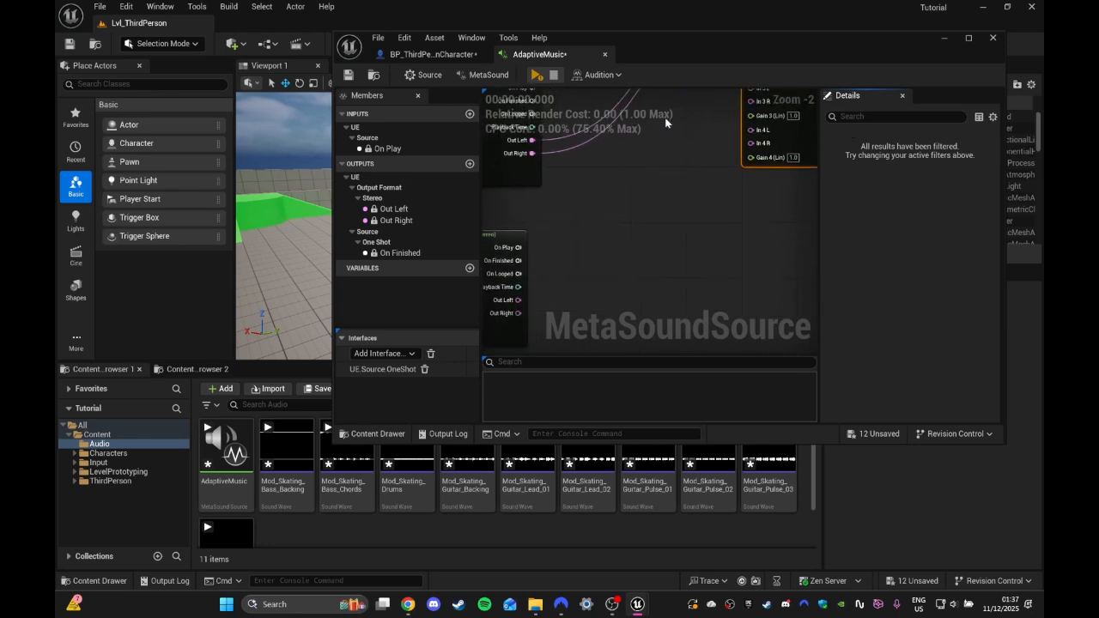
Step: Connect the third Wave Player's Out Left to the mixer's In 2 L and align the lower Wave Players into one column
right_drag(558, 247, 599, 209)
drag(554, 197, 563, 194)
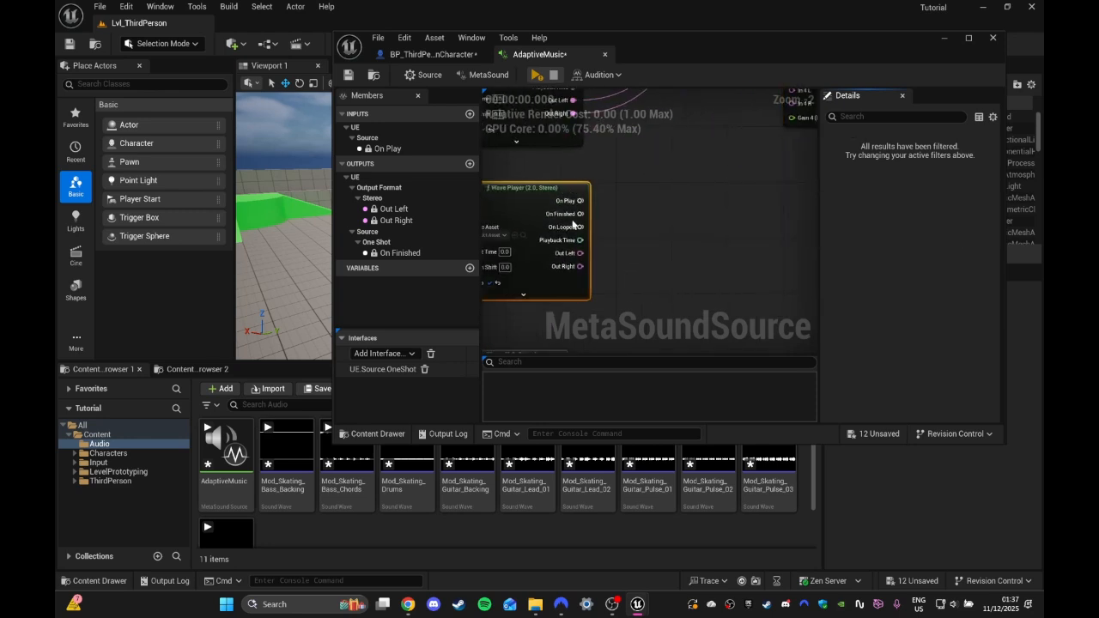
drag(573, 253, 790, 155)
right_drag(688, 239, 684, 91)
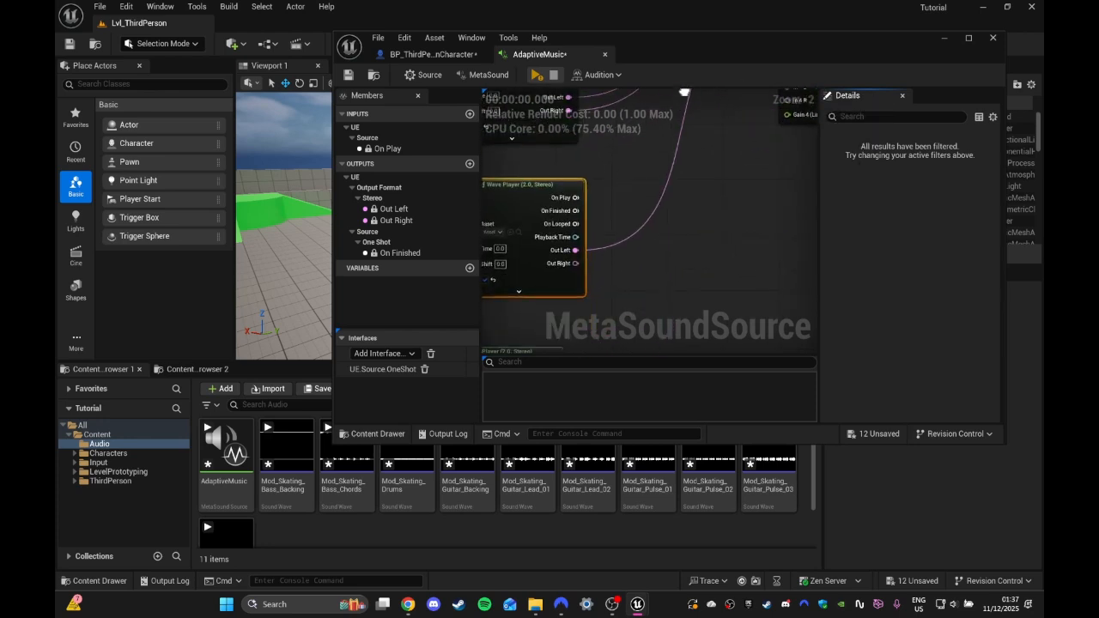
scroll(601, 240, down, 6)
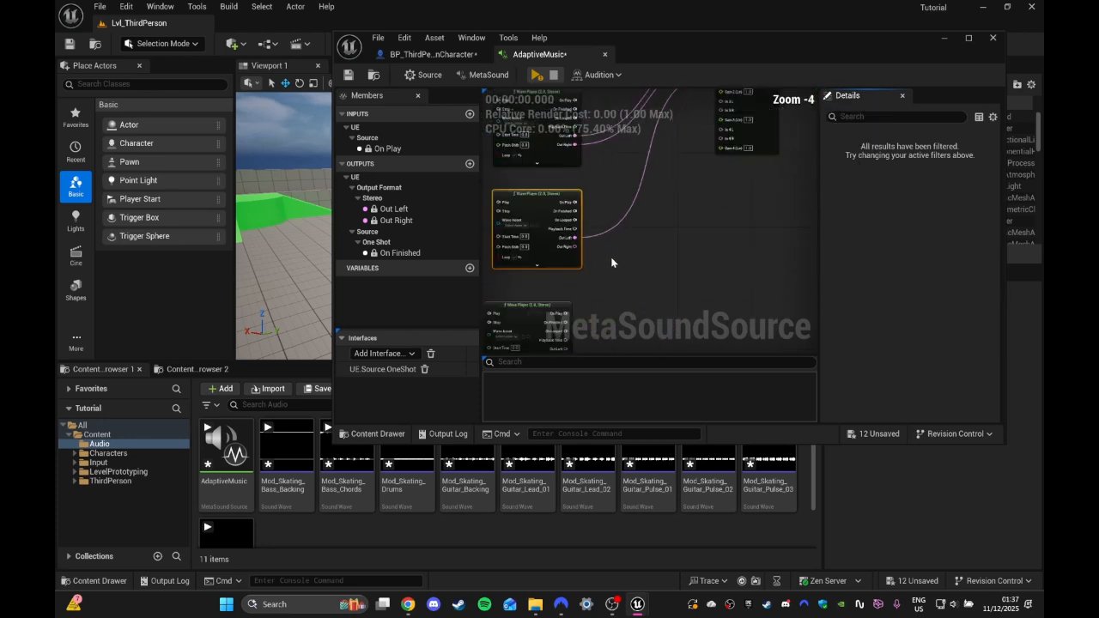
drag(590, 343, 528, 214)
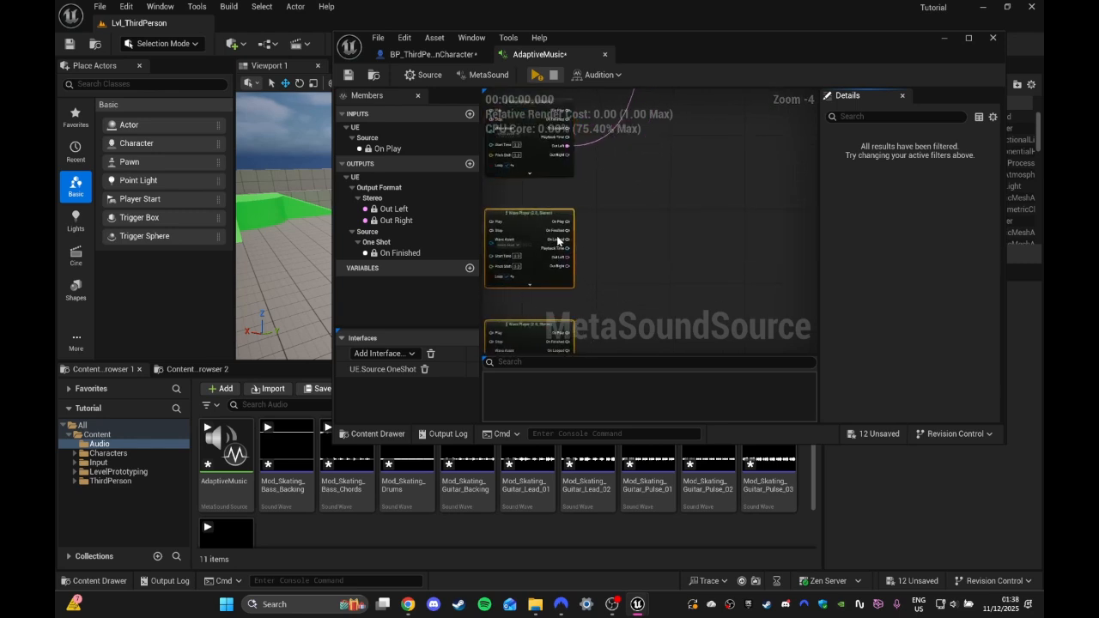
Step: Connect the third Wave Player's Out Right to In 2 R, and the fourth's stereo outputs to In 3 L and In 3 R
drag(570, 257, 717, 190)
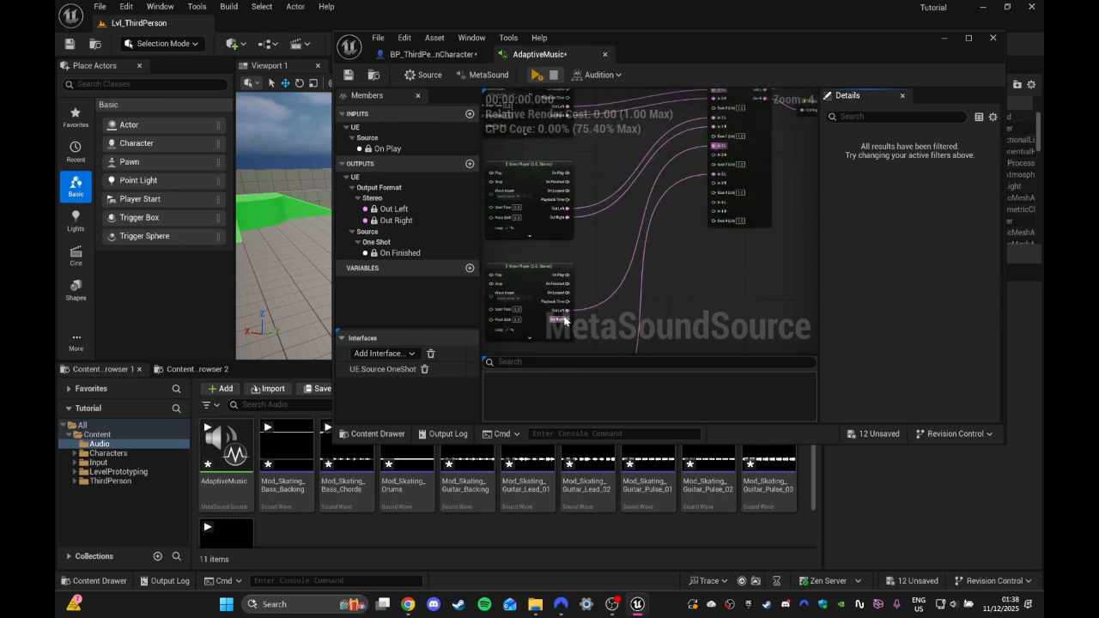
drag(564, 319, 711, 102)
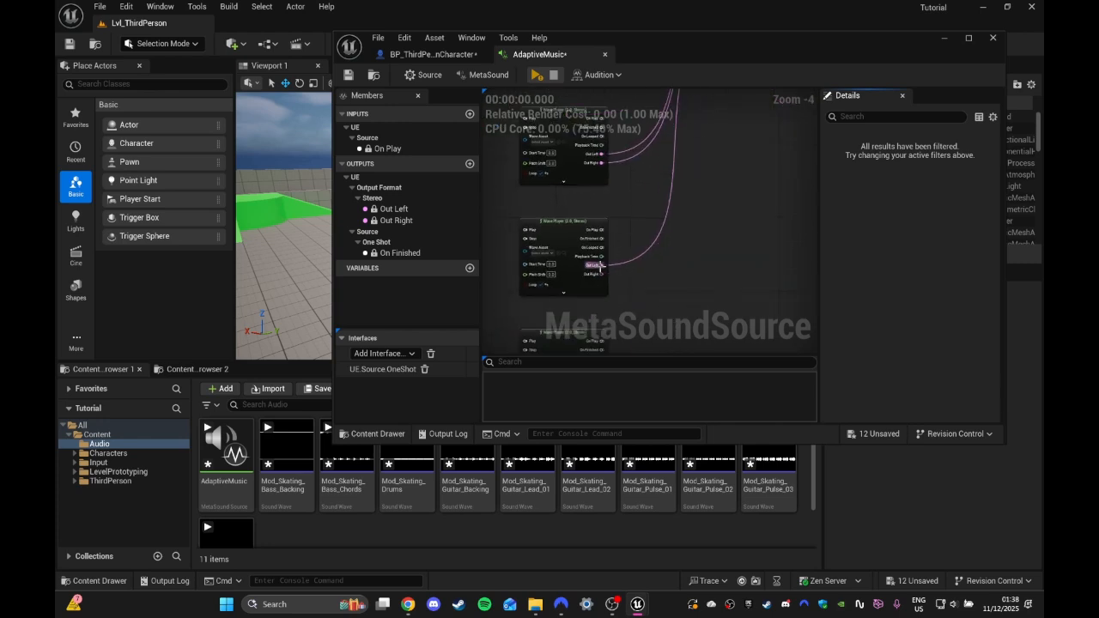
drag(601, 265, 751, 136)
Step: Connect the fifth Wave Player's Out Left and Out Right to the mixer's In 4 L and In 4 R
right_drag(730, 218, 703, 92)
right_drag(603, 328, 623, 240)
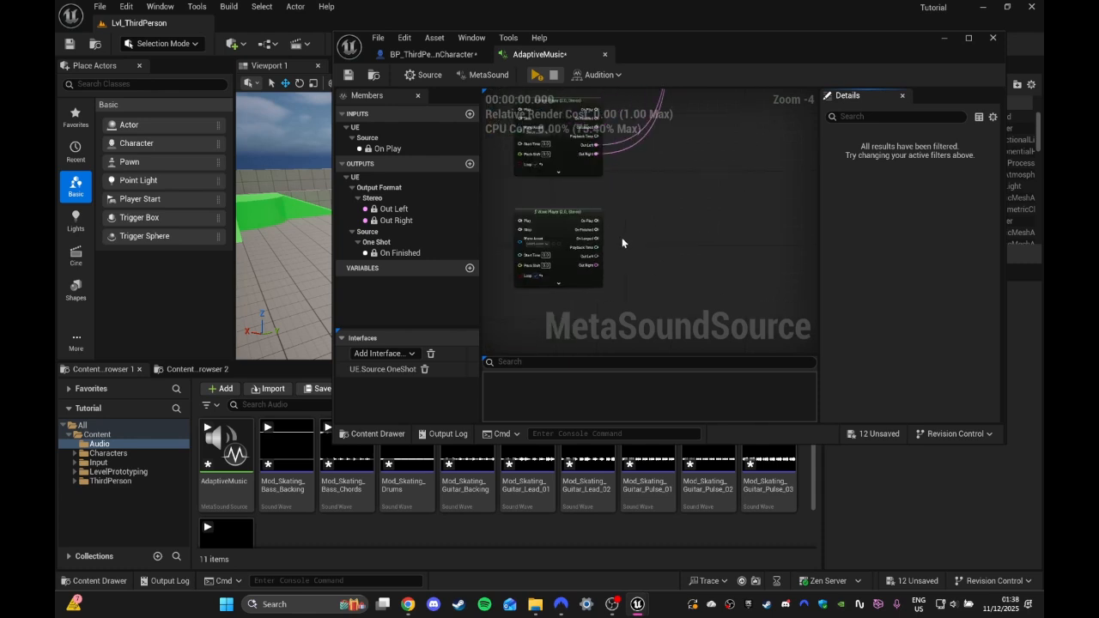
drag(595, 254, 739, 223)
right_drag(739, 223, 587, 272)
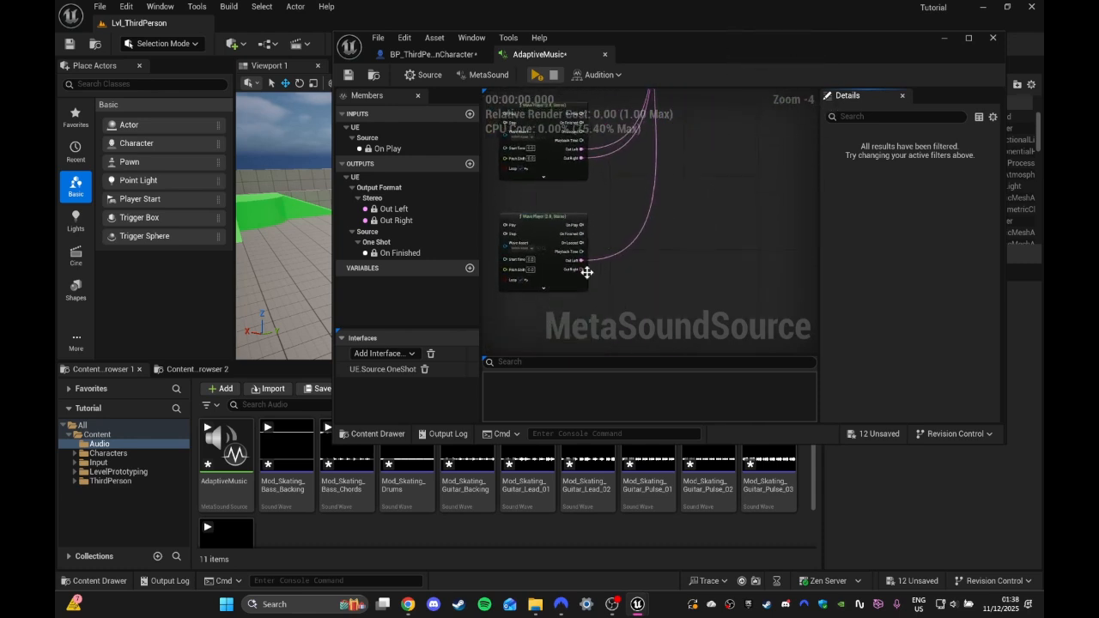
drag(575, 270, 729, 140)
Step: Assign Mod_Skating_Bass_Backing as the second Wave Player's wave asset and realign the node with the column
right_drag(620, 189, 712, 265)
scroll(653, 280, up, 3)
right_drag(651, 176, 655, 272)
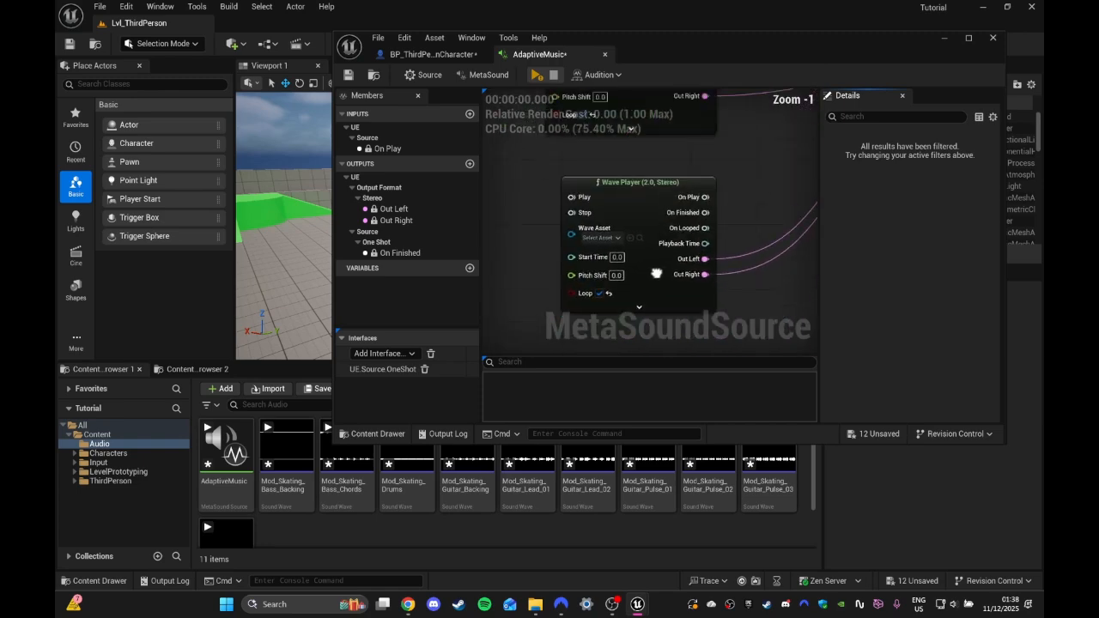
right_drag(654, 148, 624, 172)
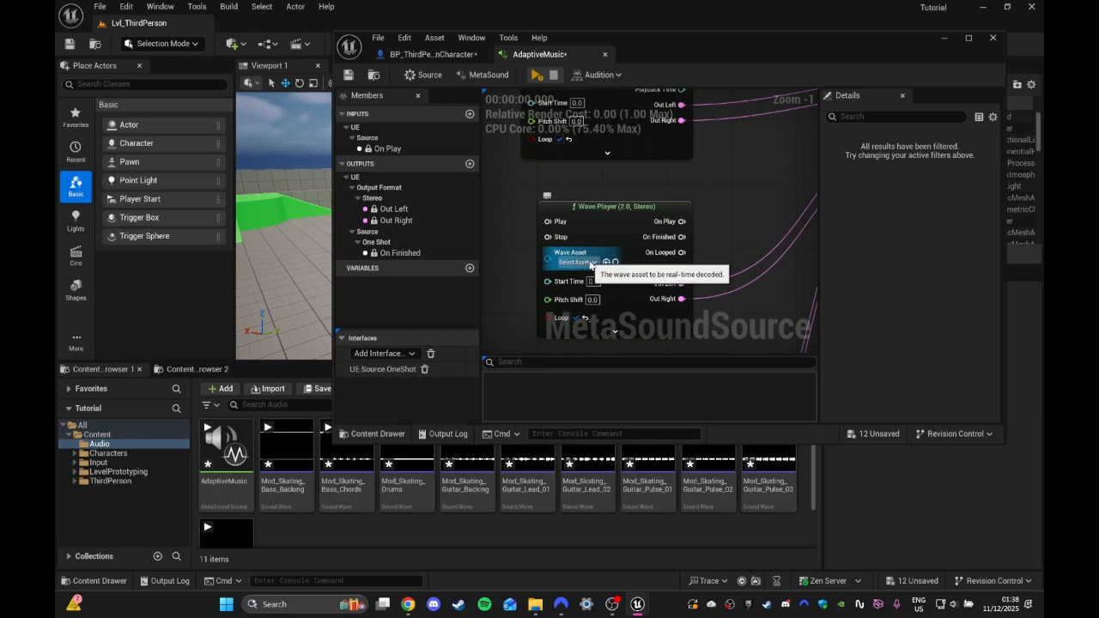
click(575, 261)
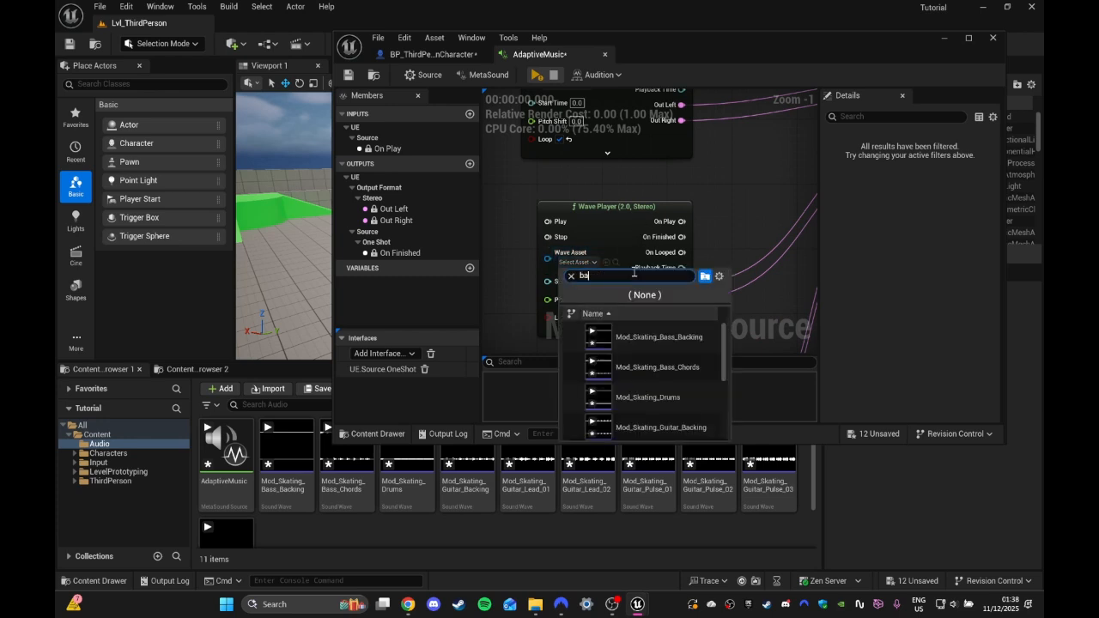
click(678, 337)
click(663, 211)
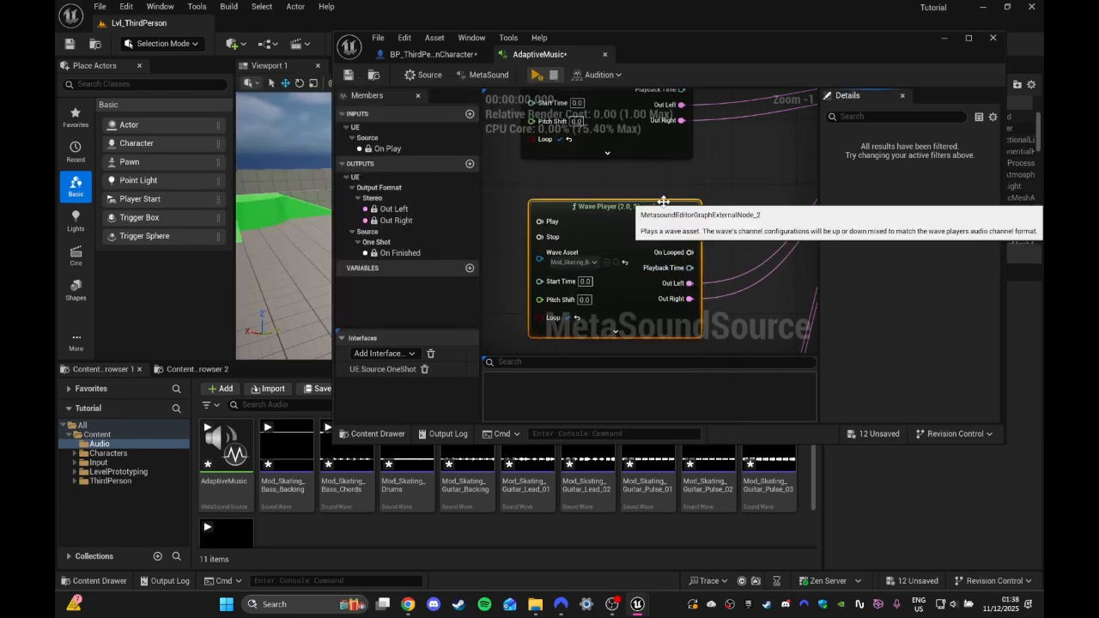
drag(659, 206, 650, 205)
Step: Align the third Wave Player with the column and assign Mod_Skating_Drums as its wave asset
right_drag(666, 223, 664, 67)
scroll(620, 212, down, 1)
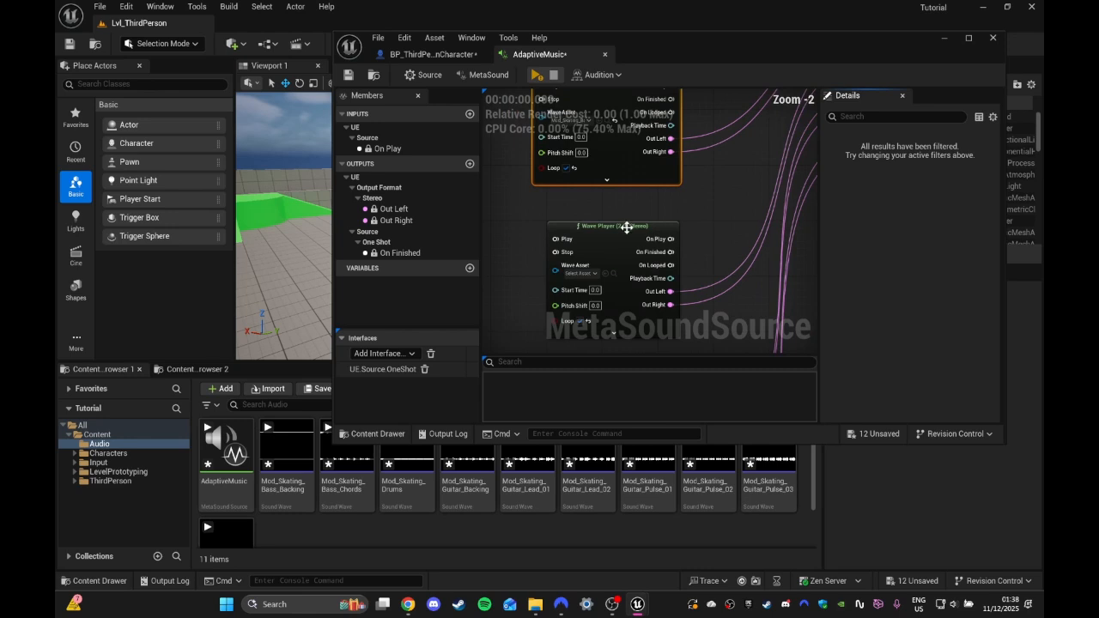
click(616, 225)
click(579, 274)
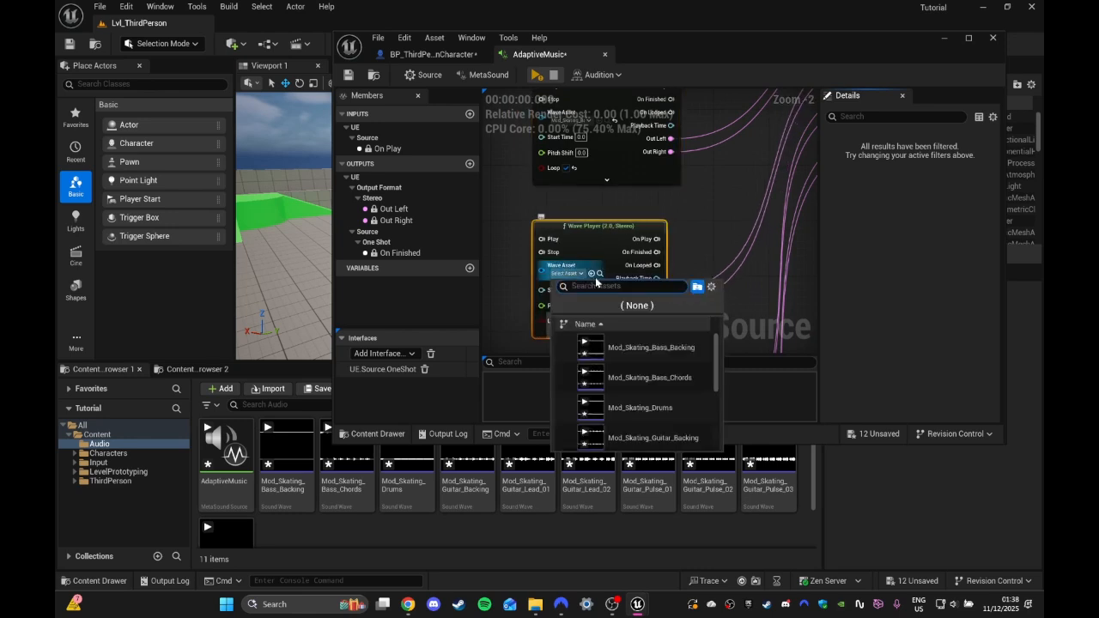
text(drums)
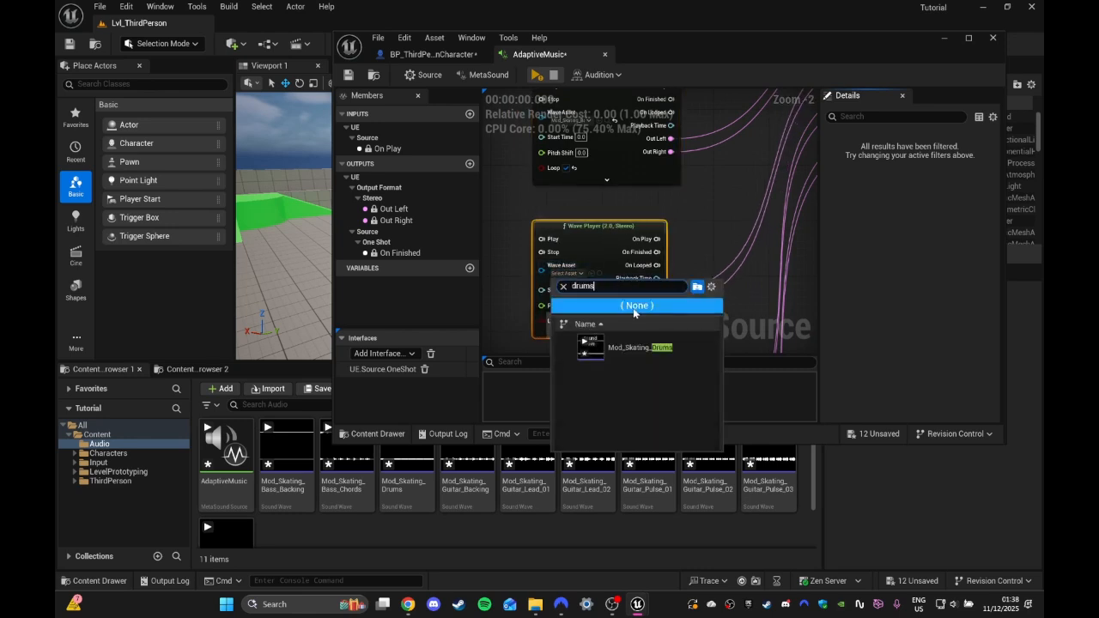
click(657, 346)
Step: Assign Mod_Skating_Guitar_Lead_01 as the fourth Wave Player's wave asset and nudge the node into alignment
right_drag(671, 277, 687, 91)
right_drag(632, 267, 606, 290)
click(581, 221)
text(guitar)
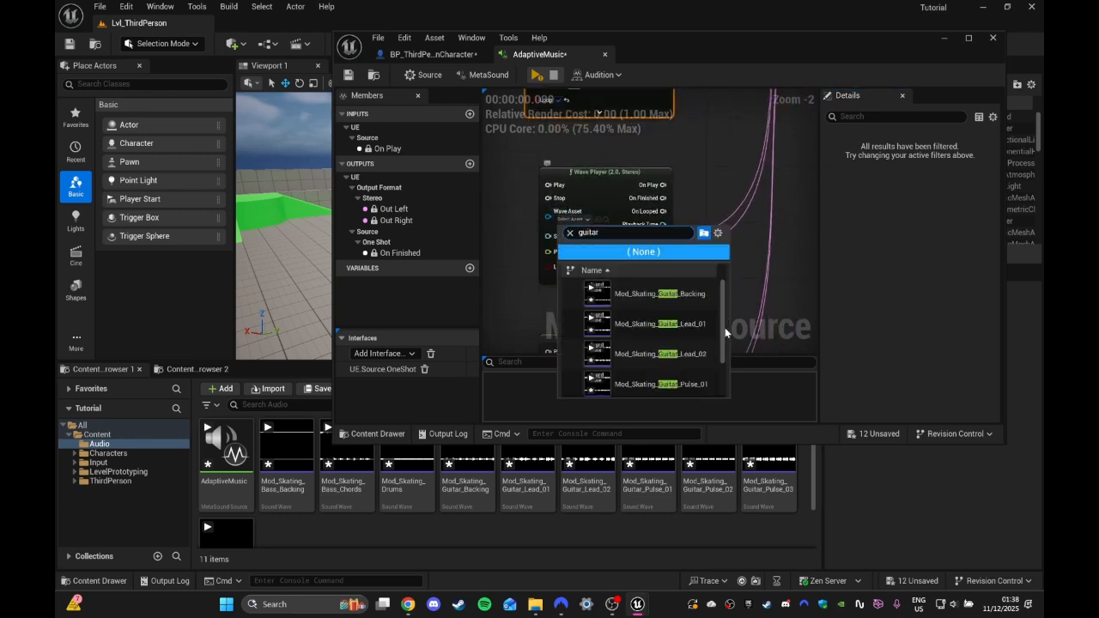
click(659, 324)
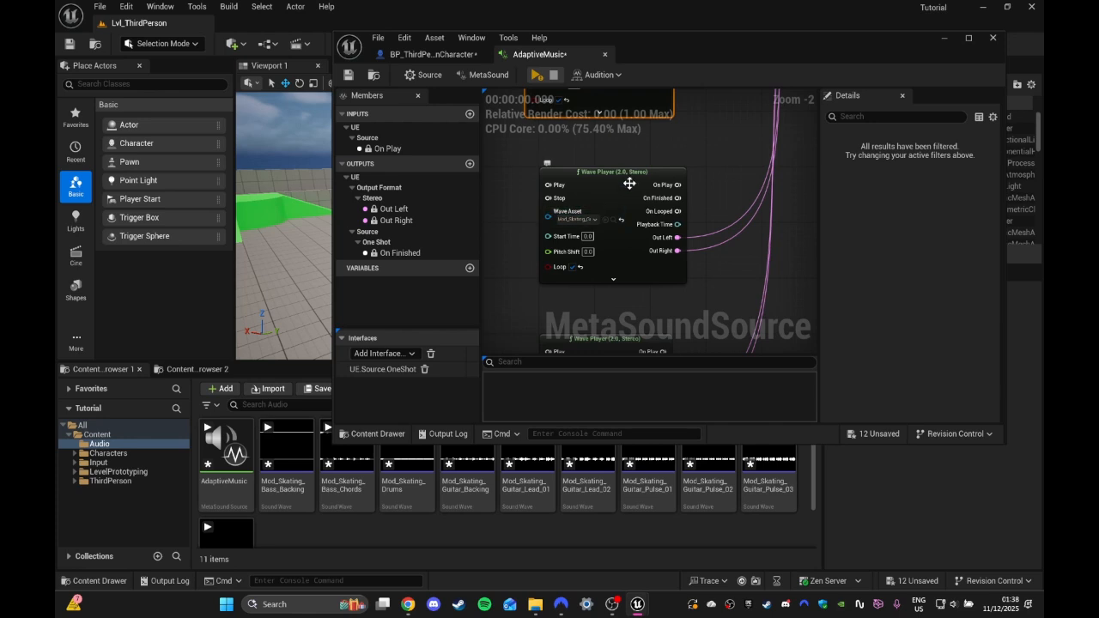
click(619, 181)
drag(619, 181, 612, 181)
Step: Align the fifth Wave Player with the column and assign Mod_Skating_Keys_Chords as its wave asset
right_drag(613, 181, 626, 94)
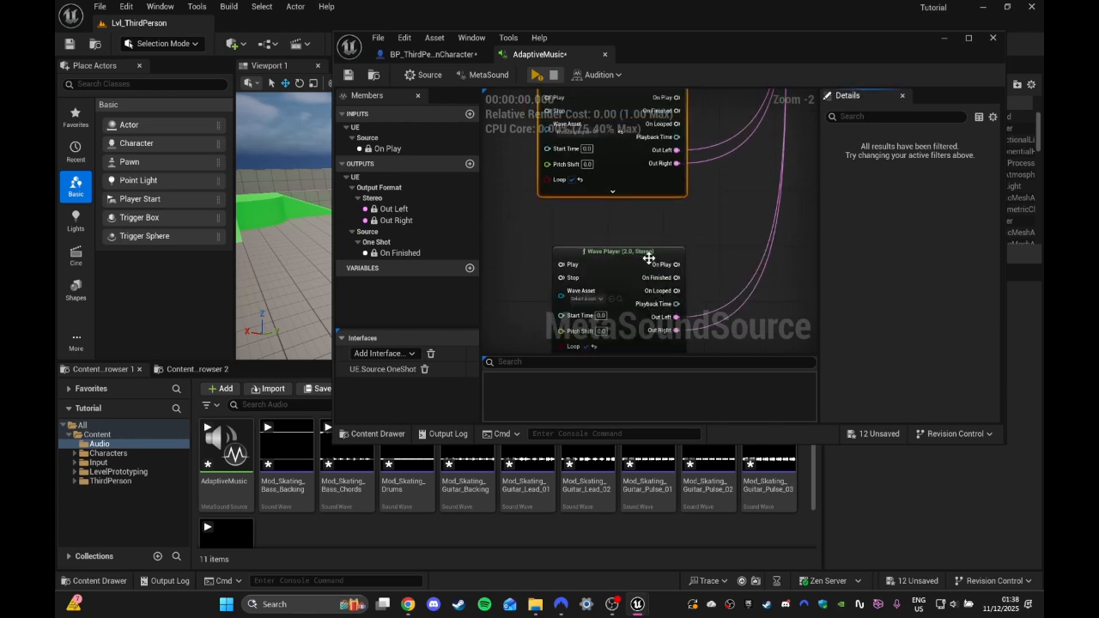
click(632, 254)
click(585, 298)
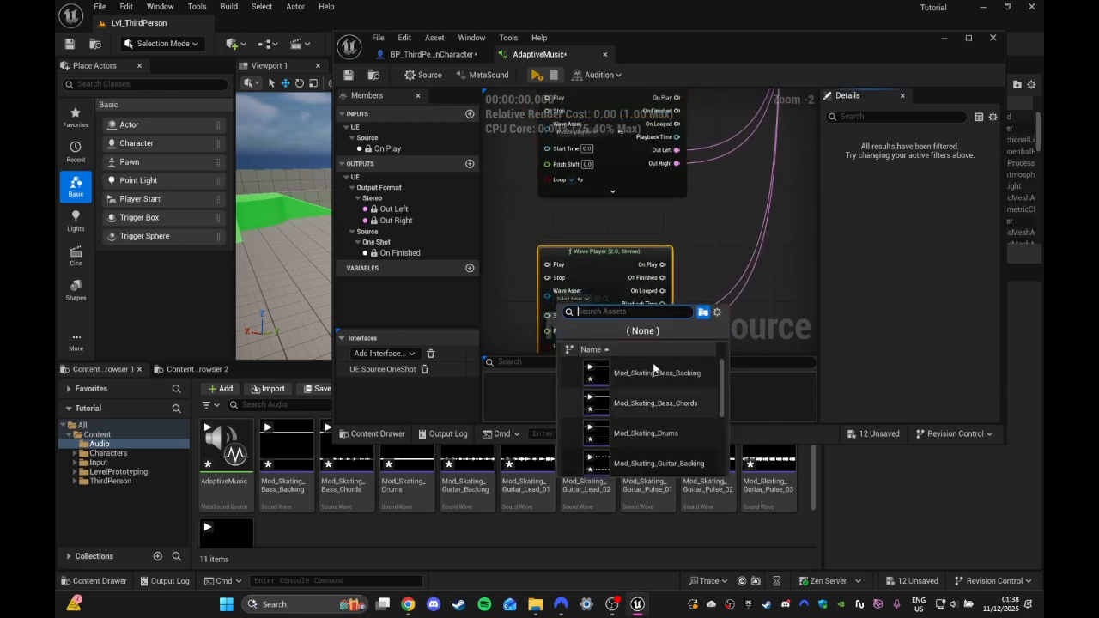
text(key)
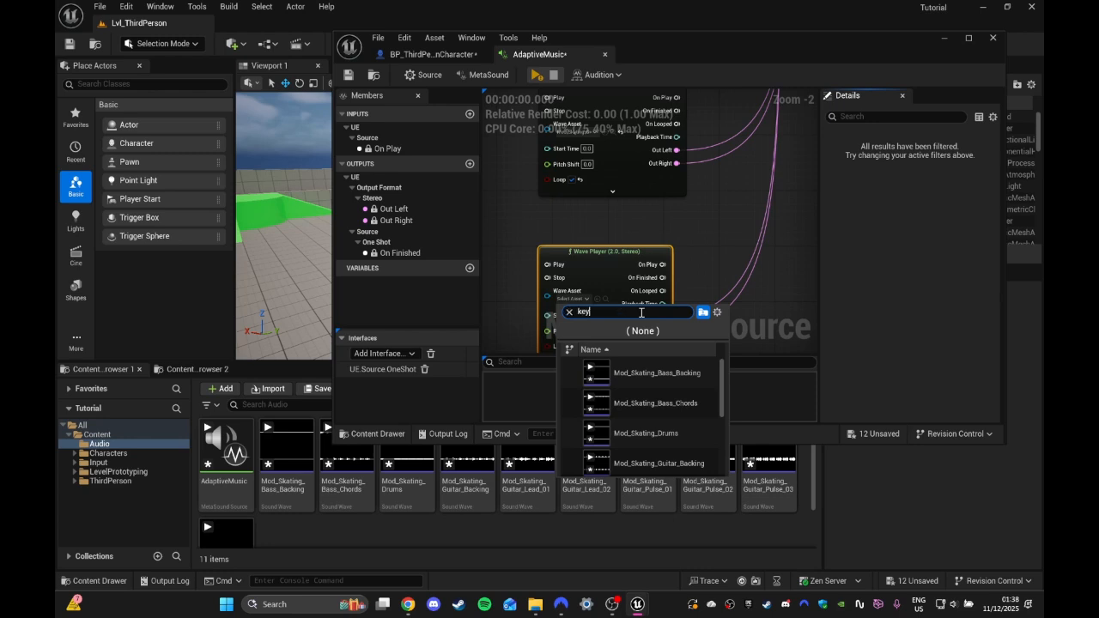
text(s)
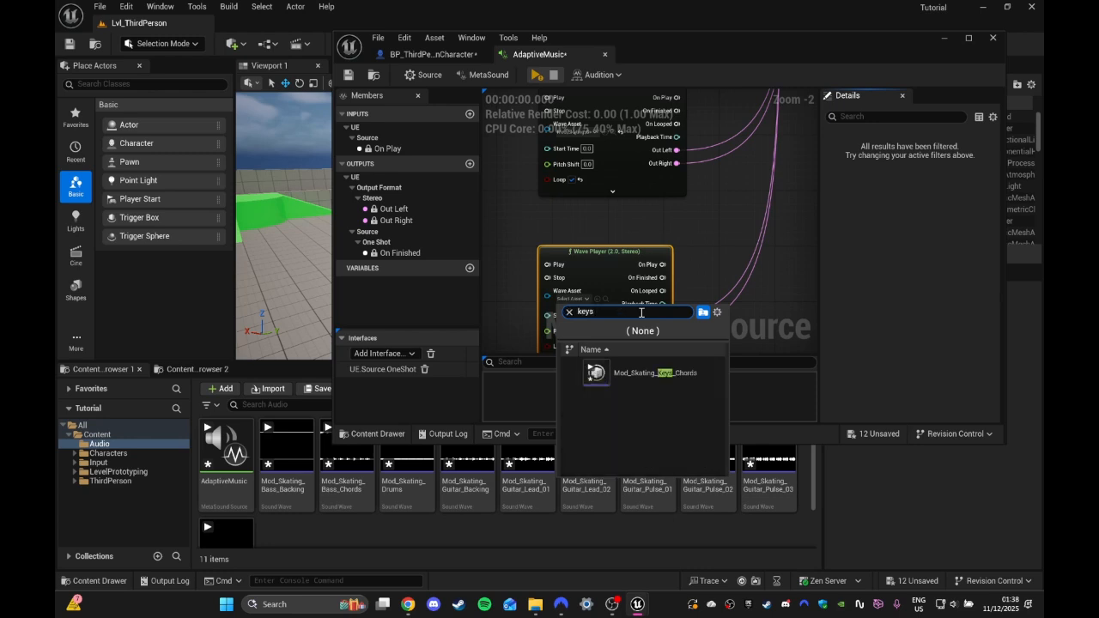
click(654, 376)
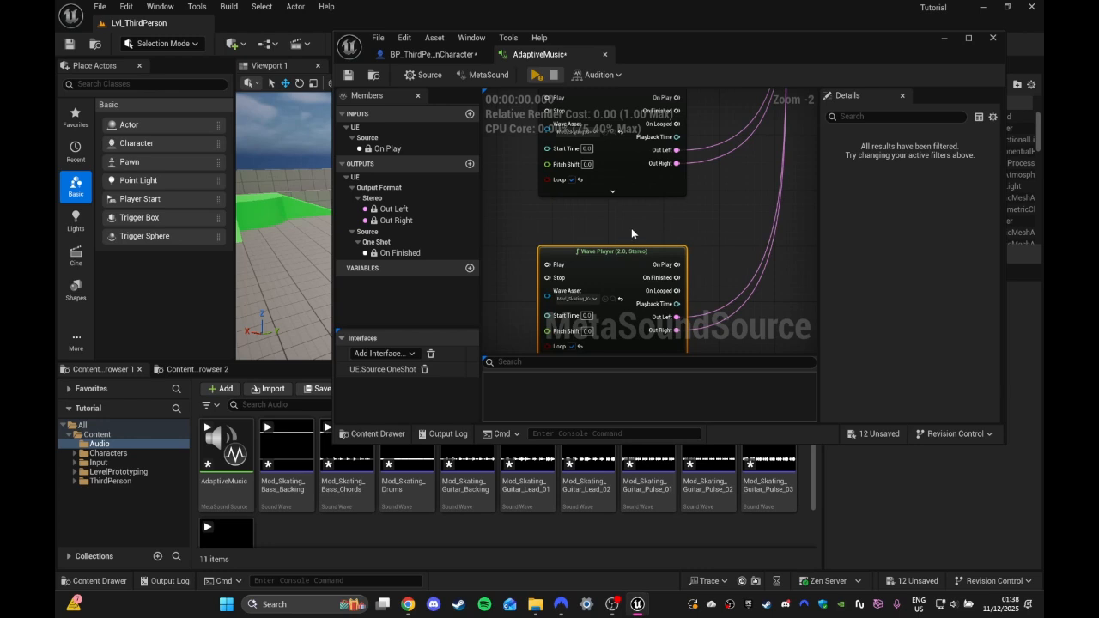
Step: Connect the On Play input to the Play pins of the remaining four Wave Players
right_drag(631, 235, 667, 208)
scroll(668, 208, down, 2)
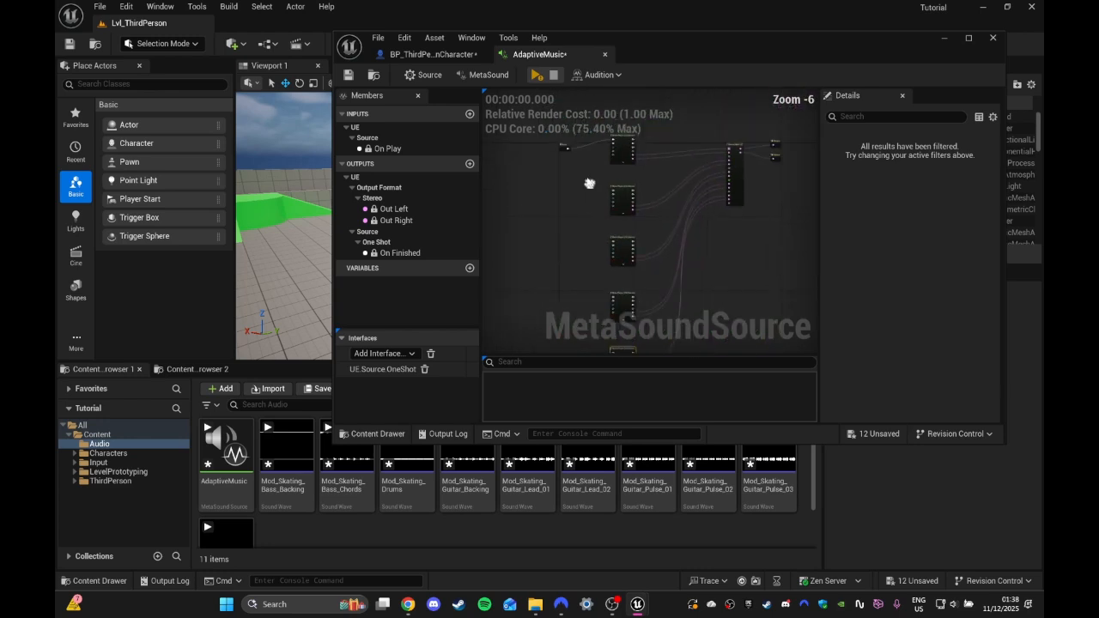
drag(584, 144, 652, 228)
drag(566, 146, 662, 248)
right_drag(625, 277, 590, 148)
drag(511, 129, 619, 210)
right_drag(612, 172, 608, 338)
drag(506, 163, 615, 266)
Step: Audition the MetaSound while examining the Stereo Mixer's gain inputs, and stop the playback
click(536, 76)
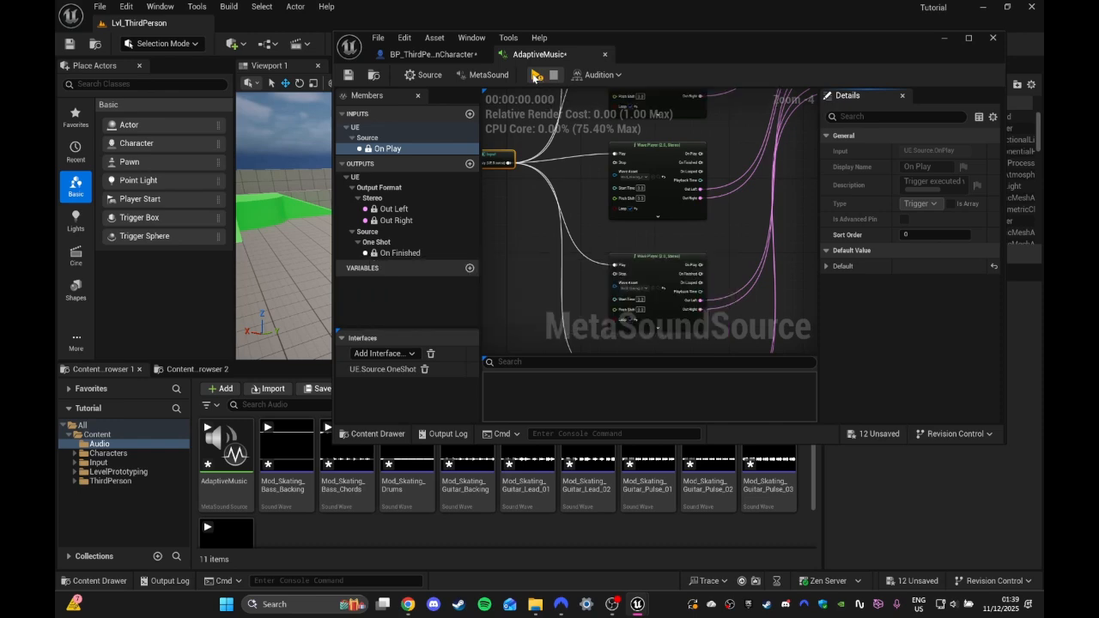
right_drag(676, 255, 524, 225)
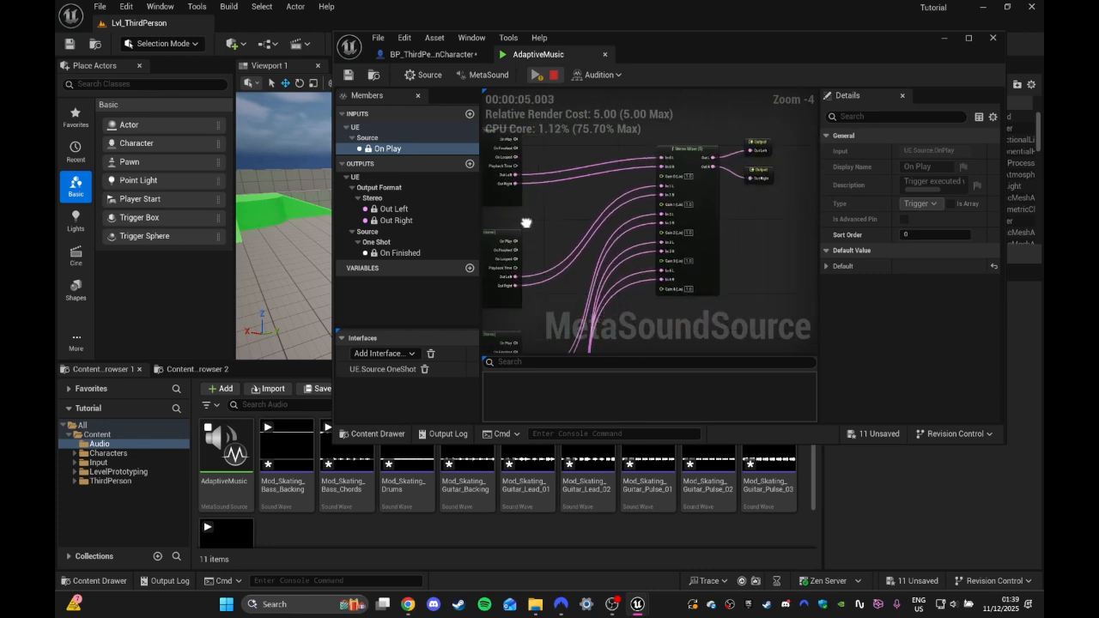
scroll(687, 201, up, 3)
right_drag(698, 171, 644, 150)
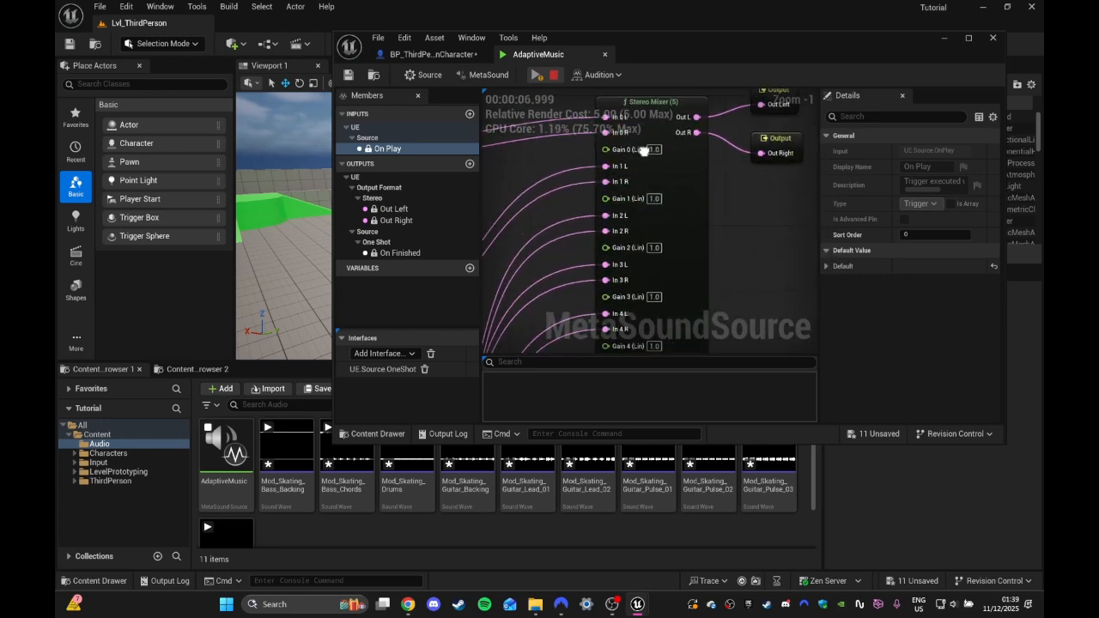
right_drag(640, 230, 631, 194)
right_drag(624, 156, 651, 249)
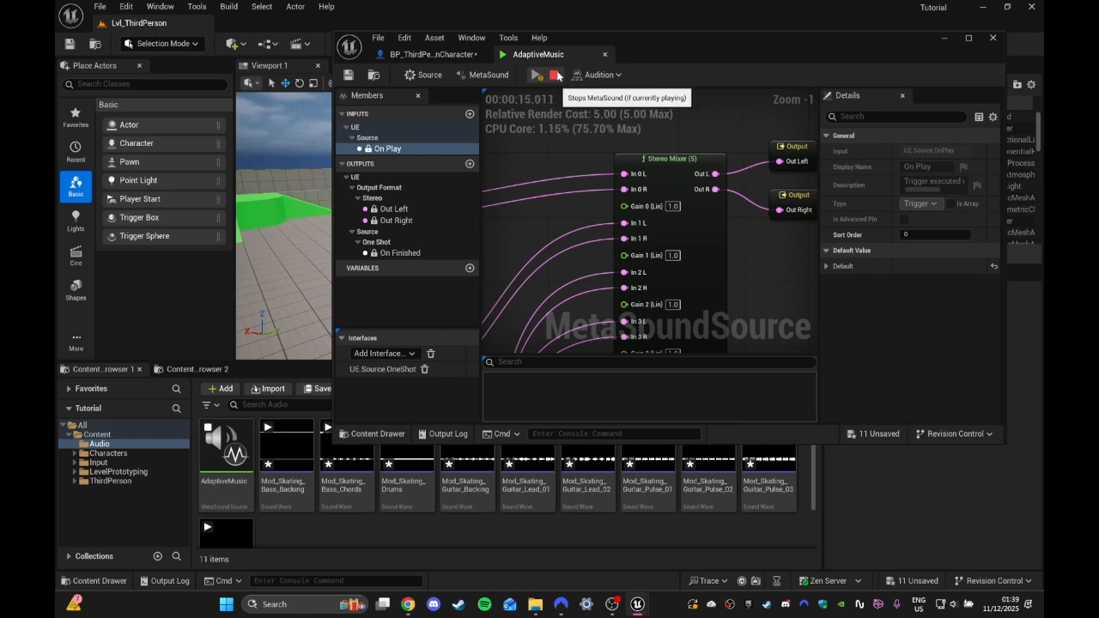
click(557, 76)
Step: Add a float graph input named Bass_Backing to the MetaSound and set its widget to None
right_drag(523, 176, 660, 255)
scroll(644, 262, down, 2)
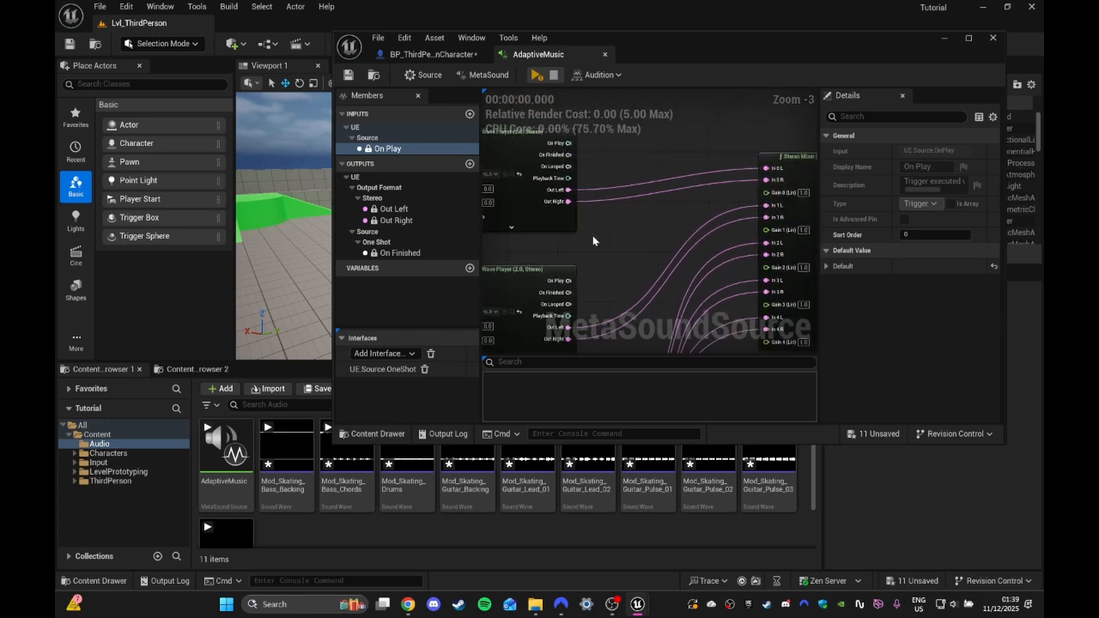
right_drag(594, 235, 538, 217)
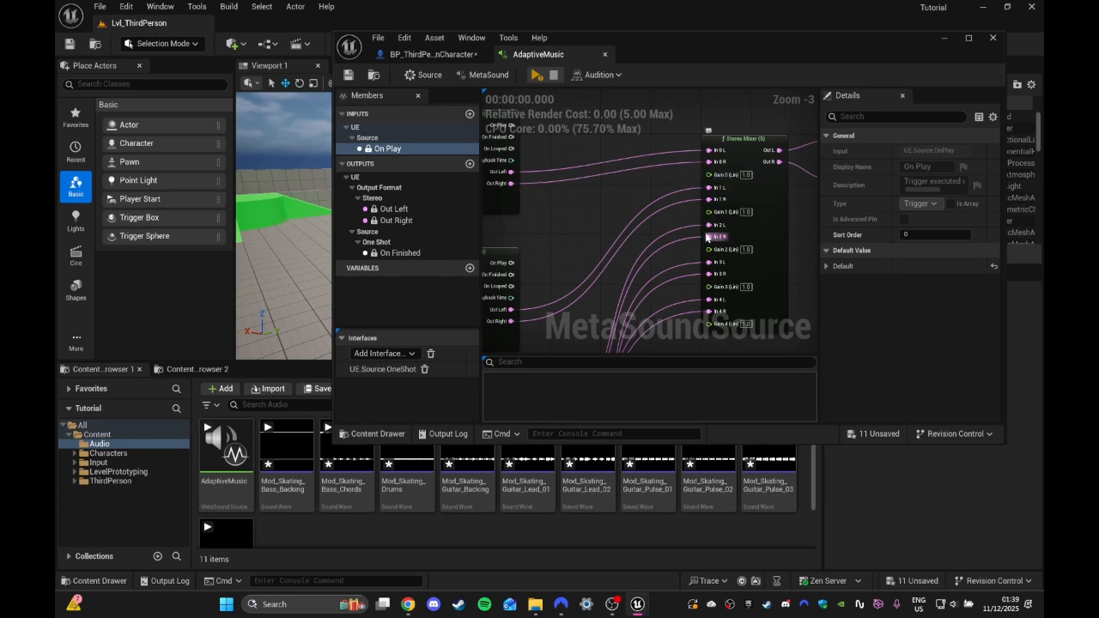
right_drag(606, 216, 656, 208)
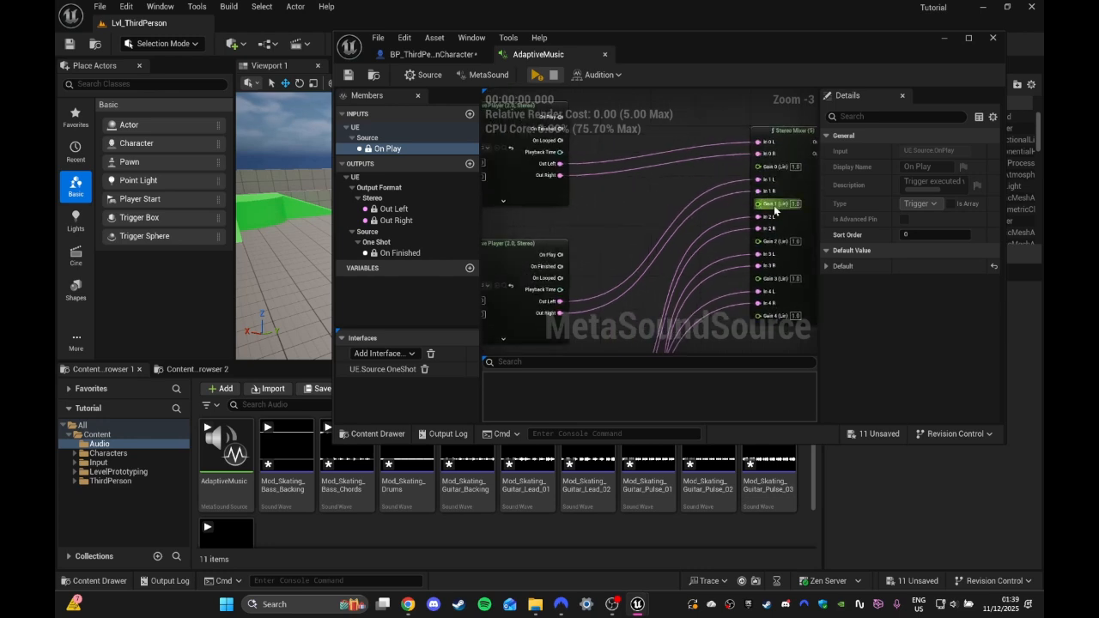
click(470, 114)
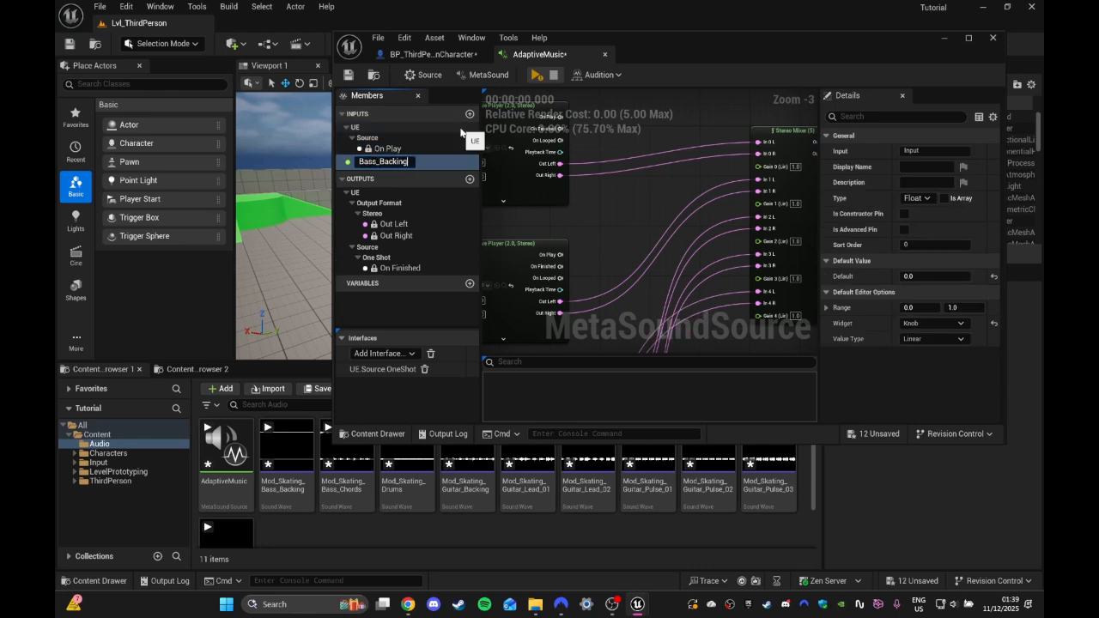
text(Bass_Backing)
key(Return)
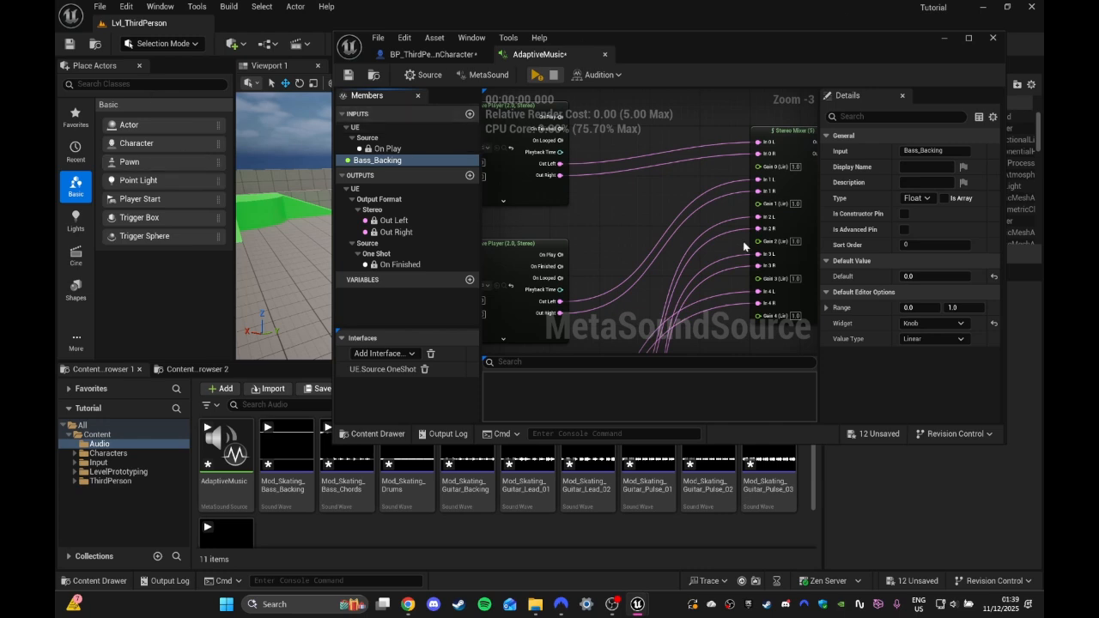
click(957, 324)
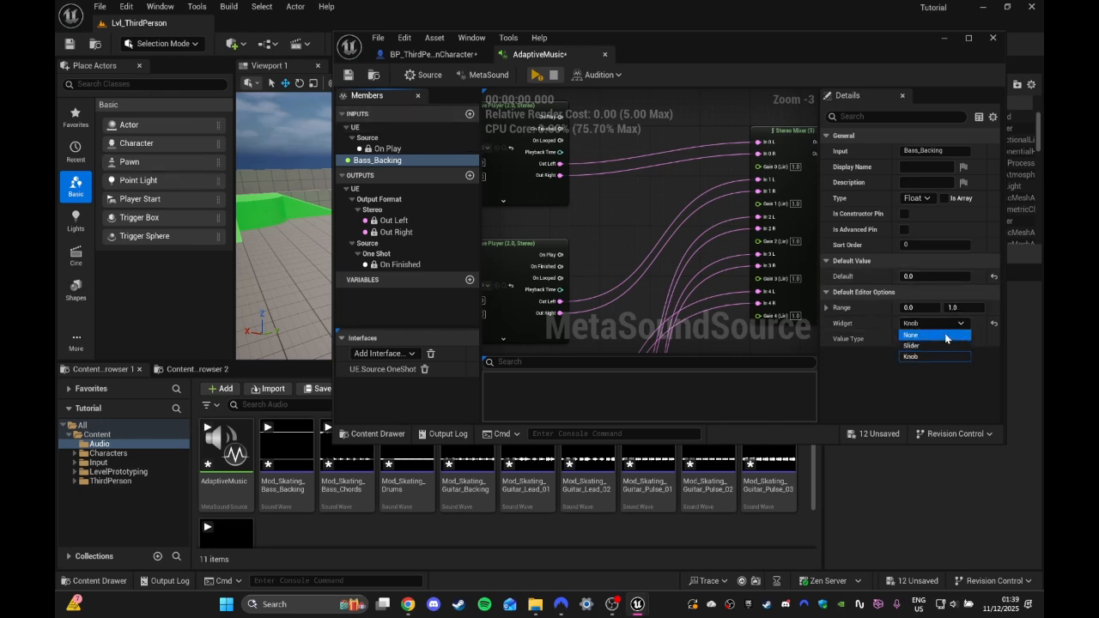
click(945, 336)
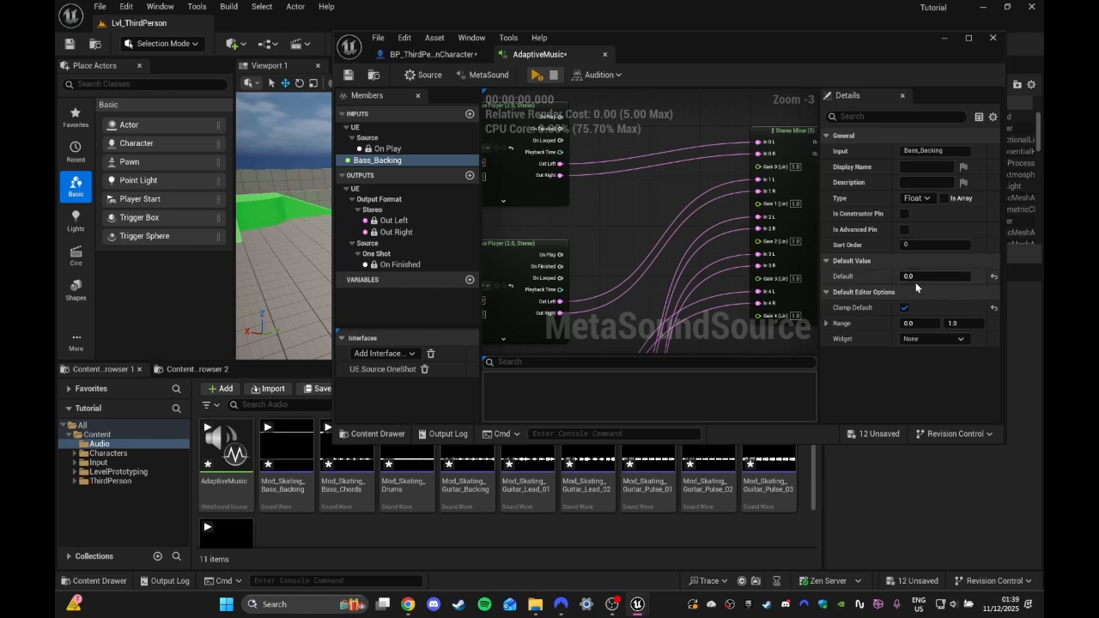
Step: Place the Bass_Backing input in the graph, wire it only to the mixer's Gain 1, and move the node beside that pin
drag(428, 164, 757, 200)
right_click(758, 168)
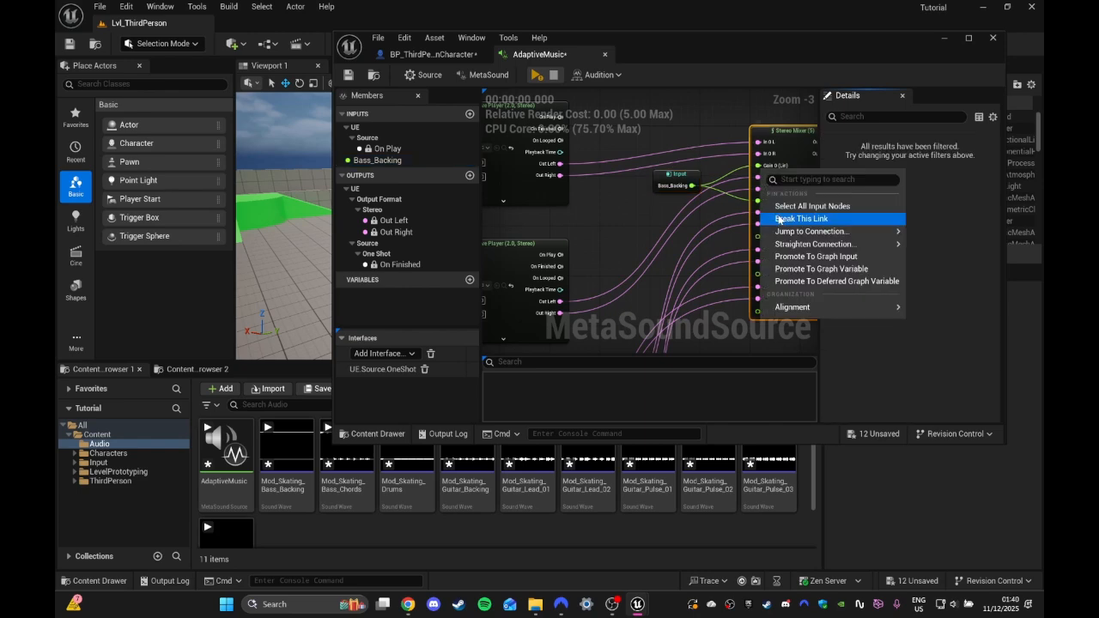
click(790, 217)
drag(694, 178, 704, 194)
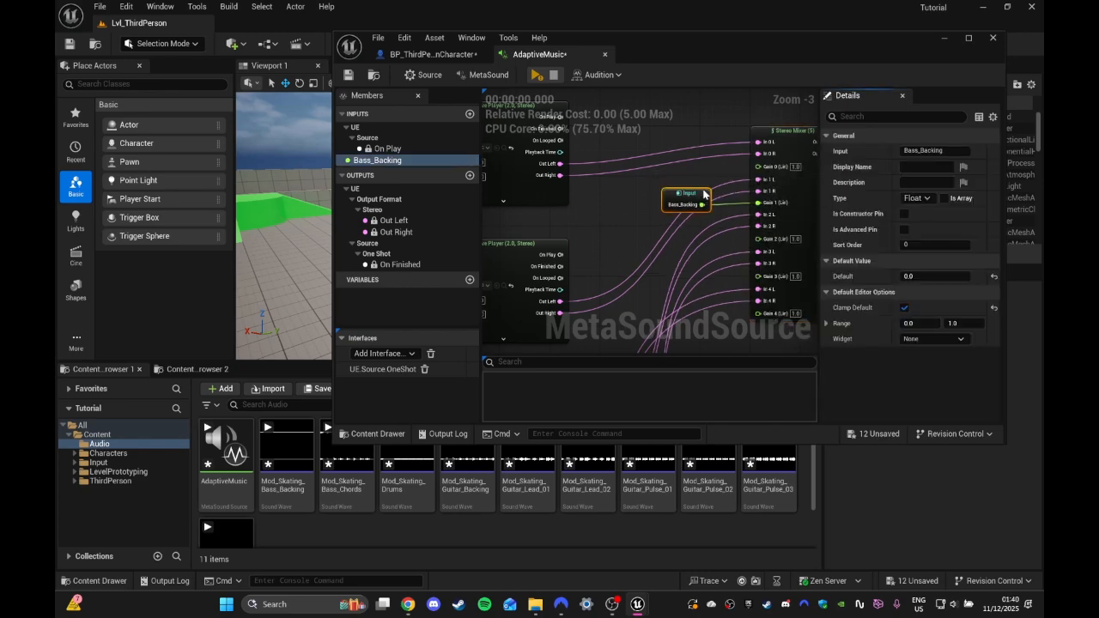
Step: Add a float graph input named Drums and set its widget to None
right_drag(601, 271, 606, 227)
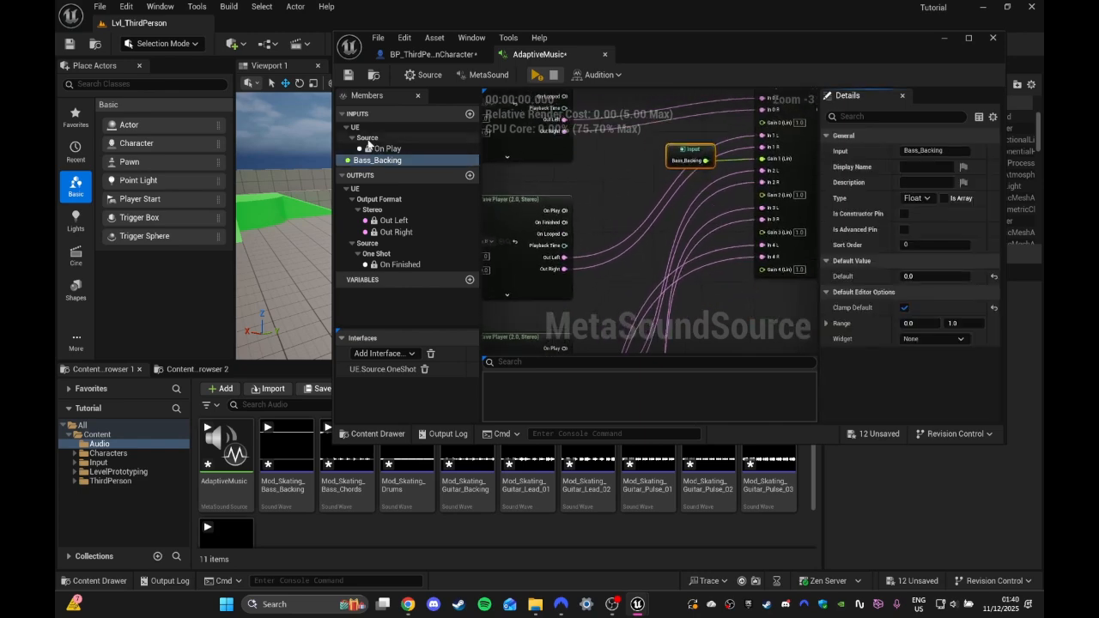
click(470, 114)
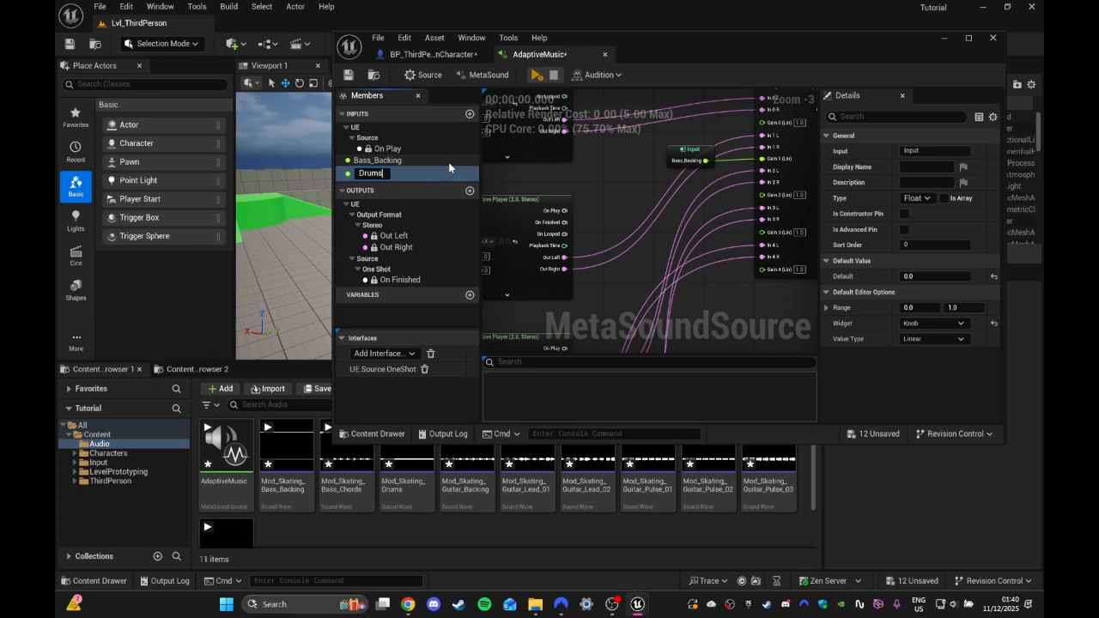
key(Return)
click(933, 322)
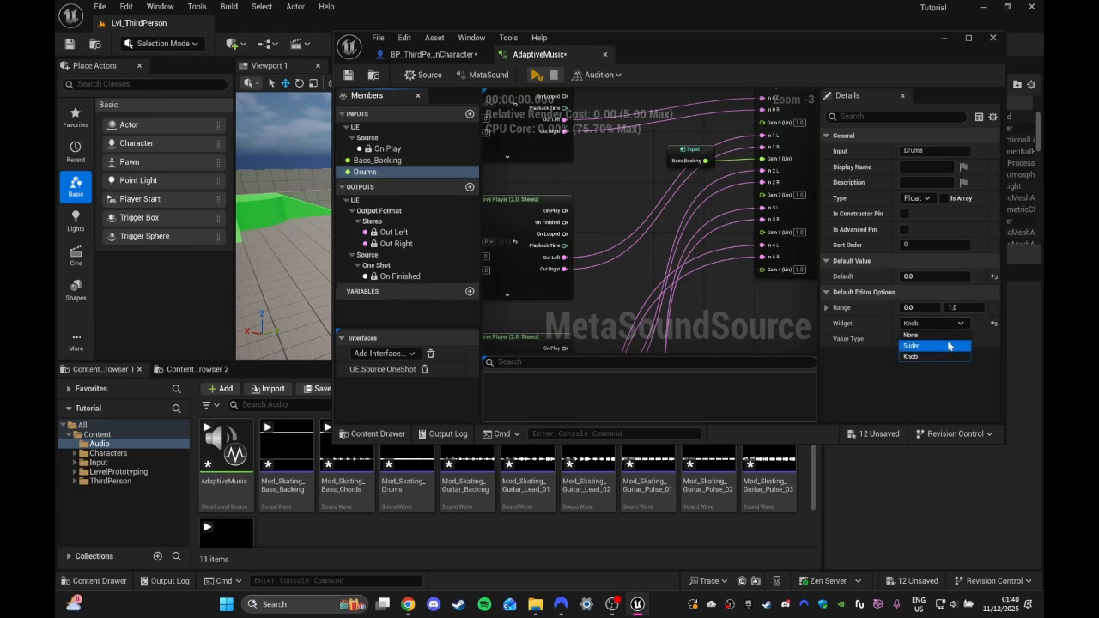
click(947, 345)
click(934, 324)
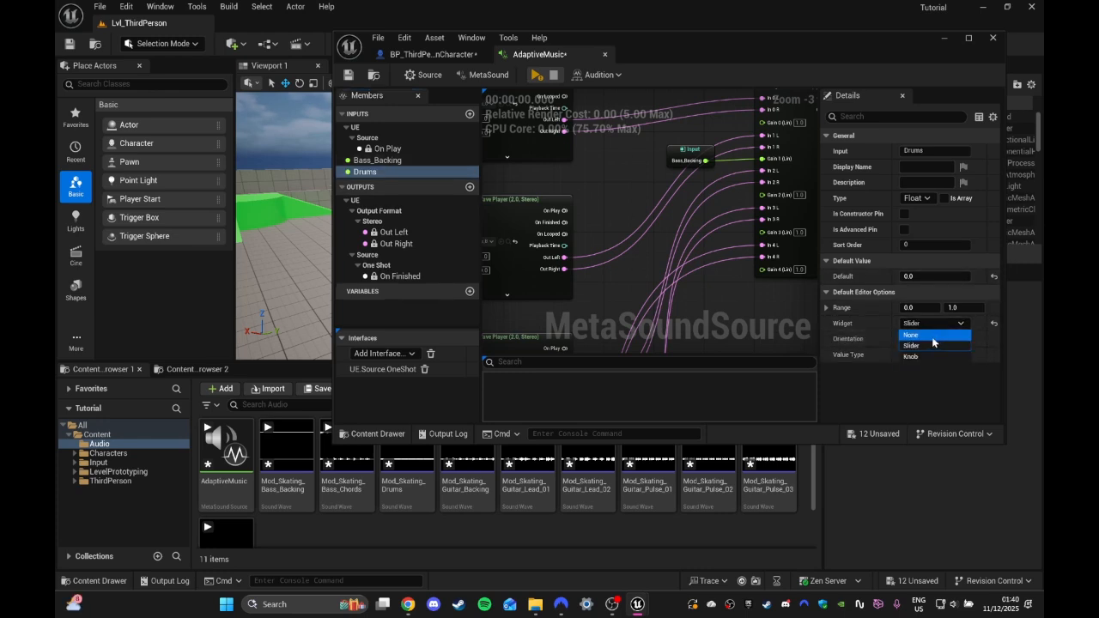
click(932, 336)
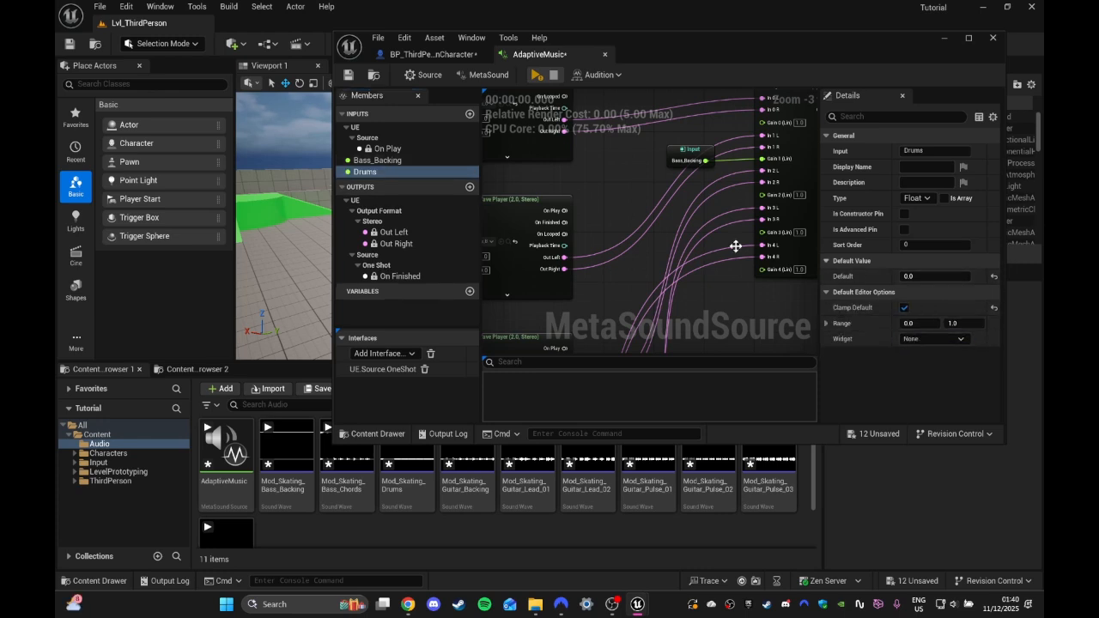
Step: Add two more float graph inputs named Guitar_Lead_01 and Keys_Chords
click(469, 114)
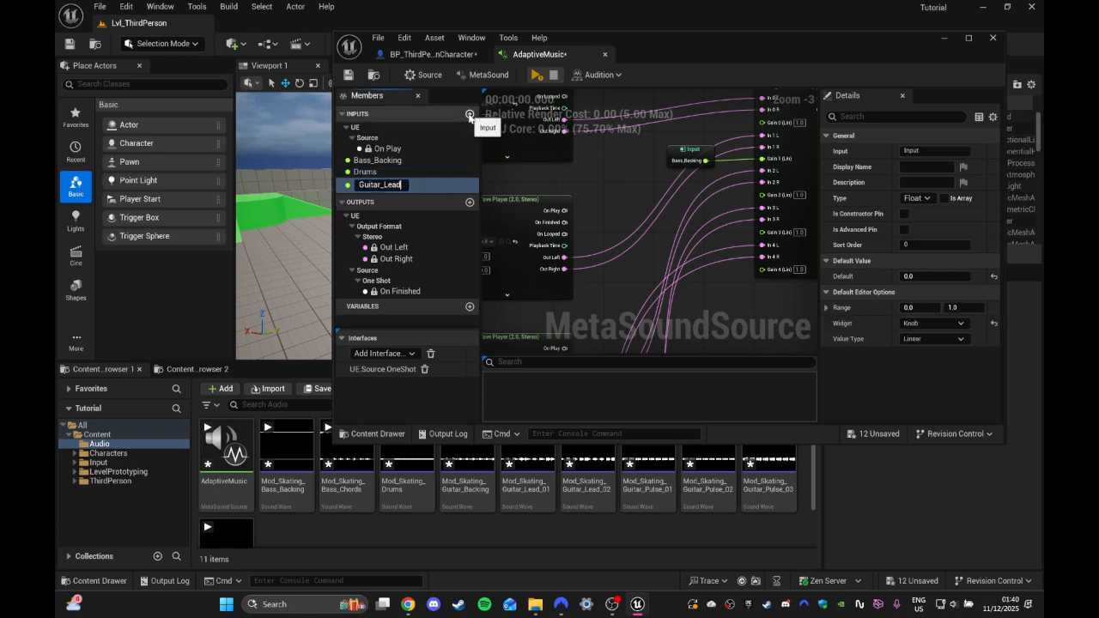
text(Guitar_Lead_01)
key(Return)
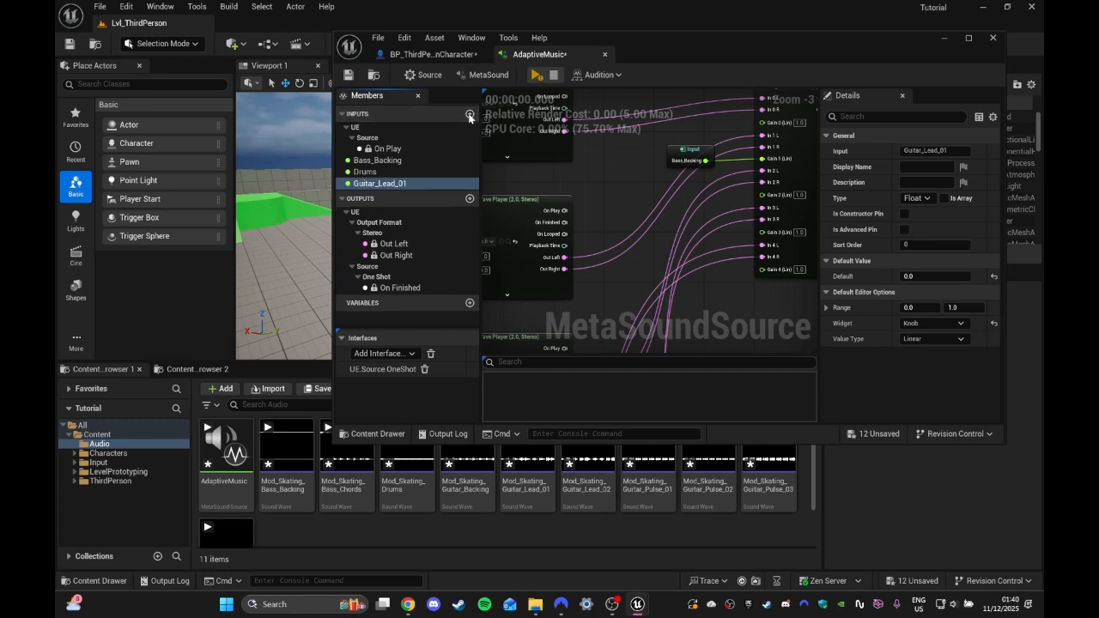
click(469, 114)
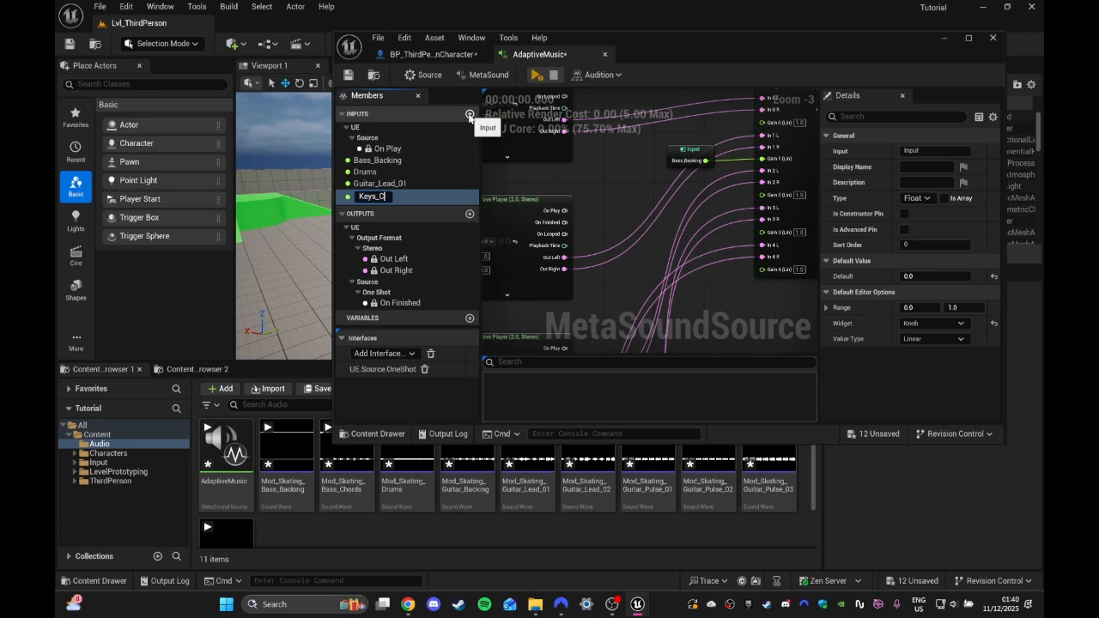
text(s)
key(Return)
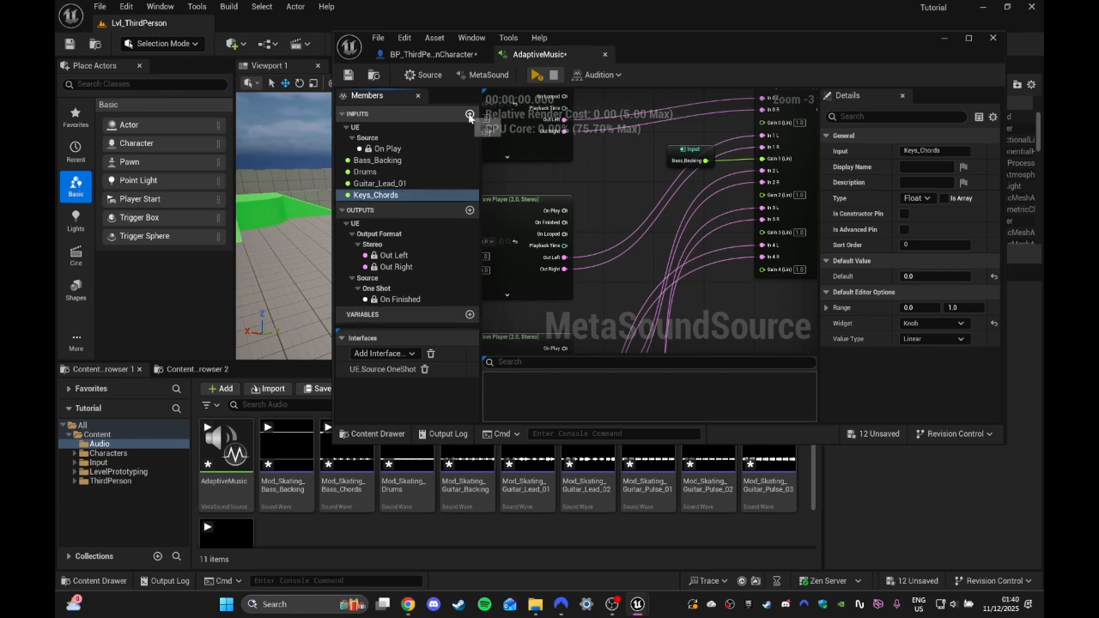
Step: Place the Drums input in the graph, connect it to the mixer's Gain 2, and position its node below Bass_Backing
click(378, 175)
mouse_move(761, 200)
mouse_down()
mouse_move(657, 187)
mouse_move(762, 194)
mouse_up()
drag(685, 195, 708, 182)
Step: Connect the Guitar_Lead_01 input to the mixer's Gain 3 and set its widget to None
drag(379, 184, 763, 230)
click(944, 323)
click(942, 336)
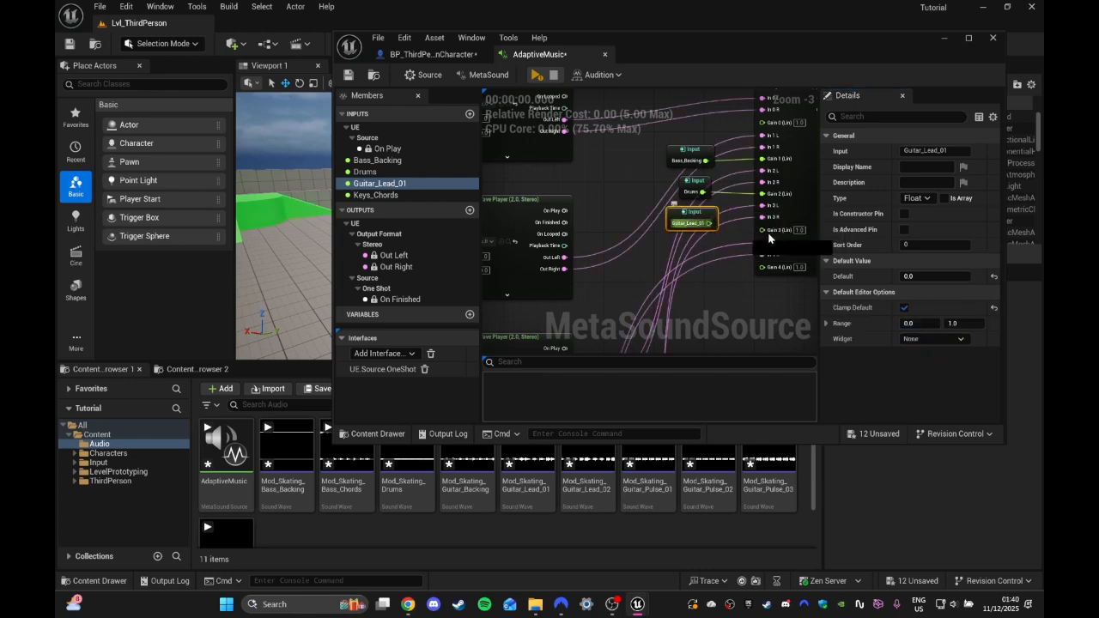
Step: Connect the Keys_Chords input to the mixer's Gain 4 and set its widget to None
drag(375, 195, 762, 264)
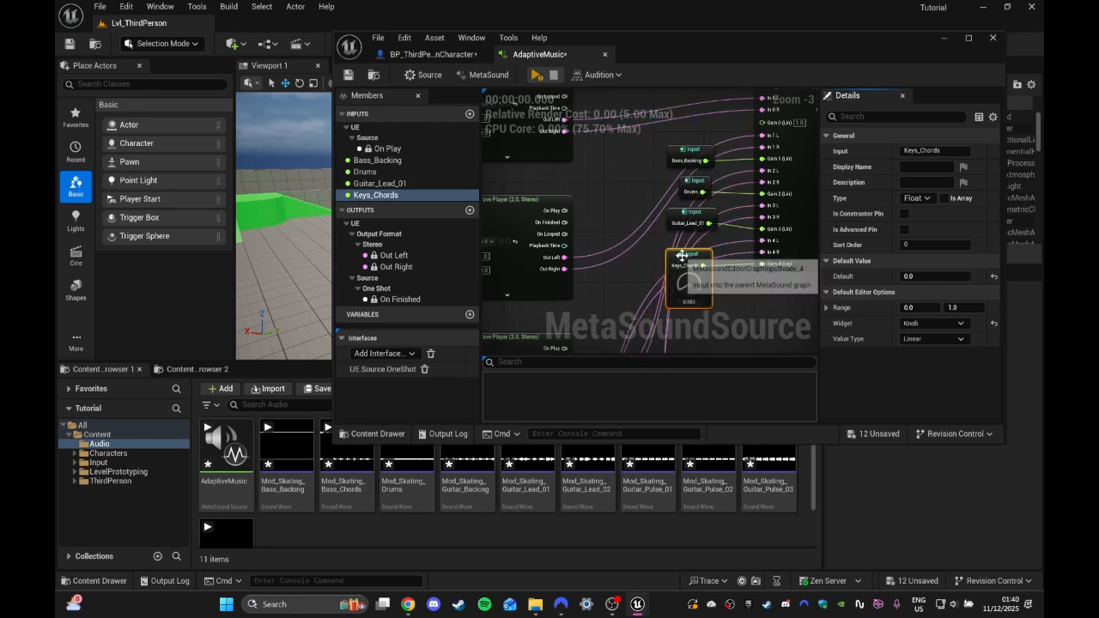
click(925, 324)
click(933, 336)
right_drag(738, 283, 683, 296)
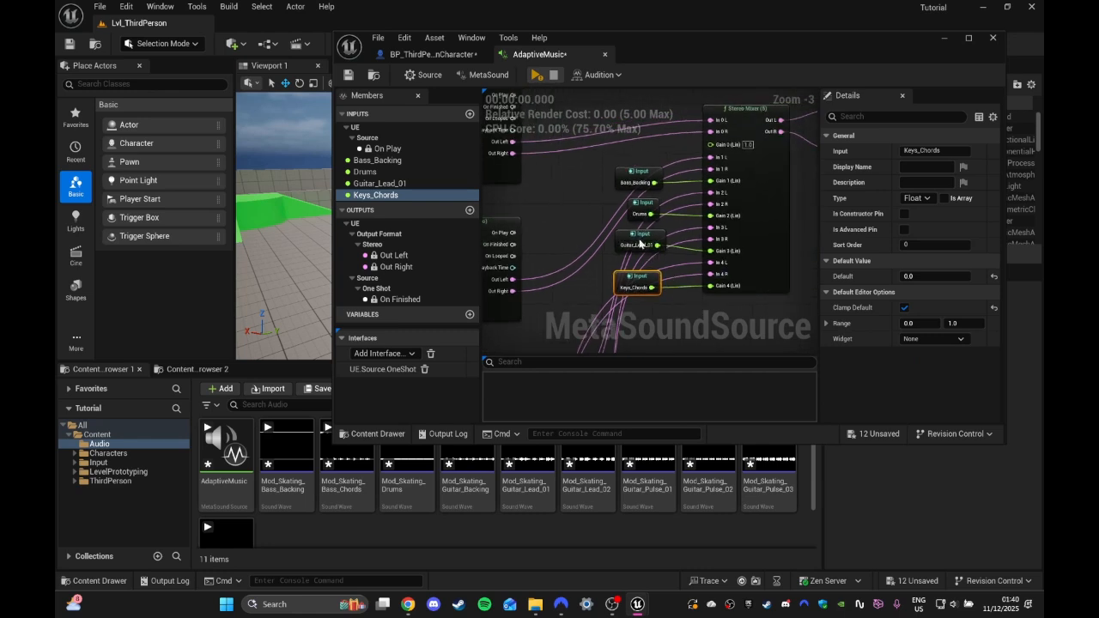
click(588, 178)
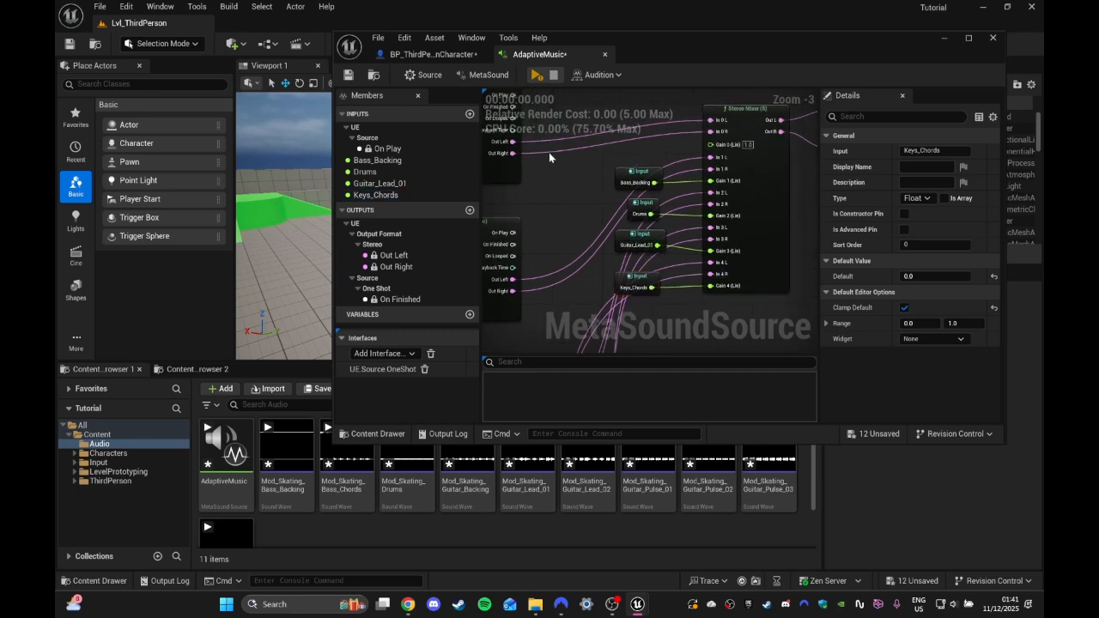
Step: Save the AdaptiveMusic MetaSound and open the EventGraph of BP_ThirdPersonCharacter
right_drag(600, 185, 787, 203)
key(ctrl+s)
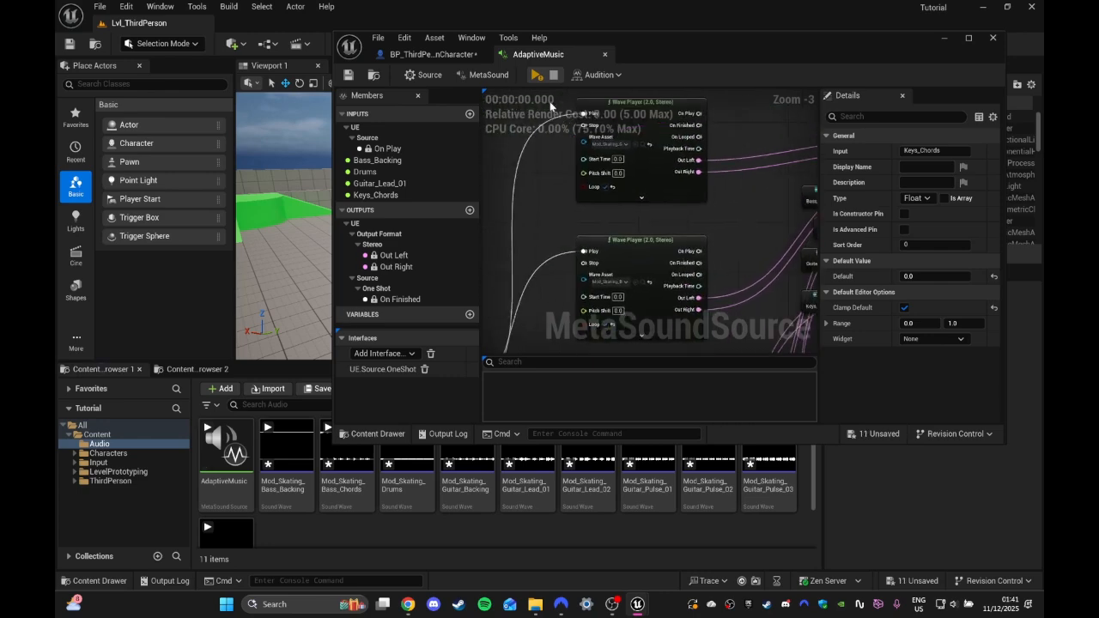
click(416, 55)
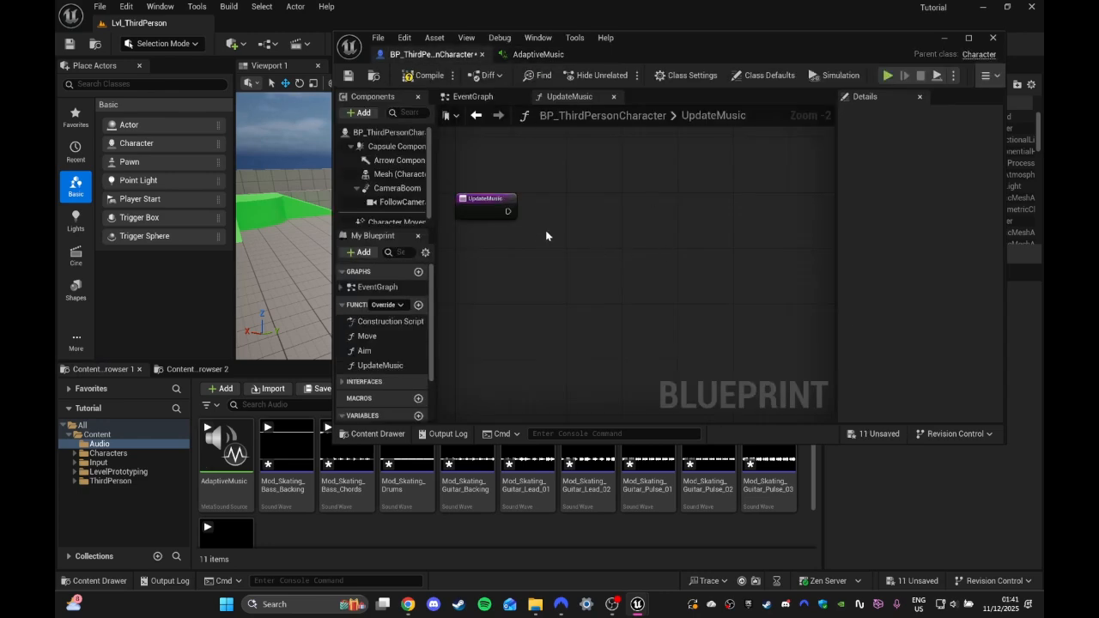
click(494, 97)
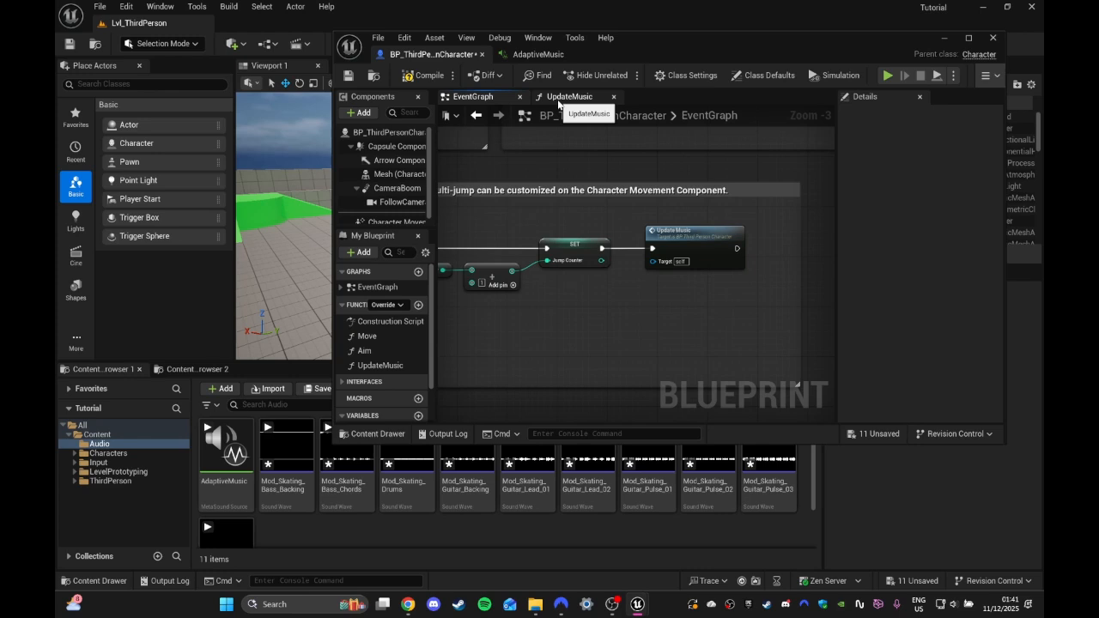
Step: Open the graph of the UpdateMusic function
right_click(558, 101)
click(546, 225)
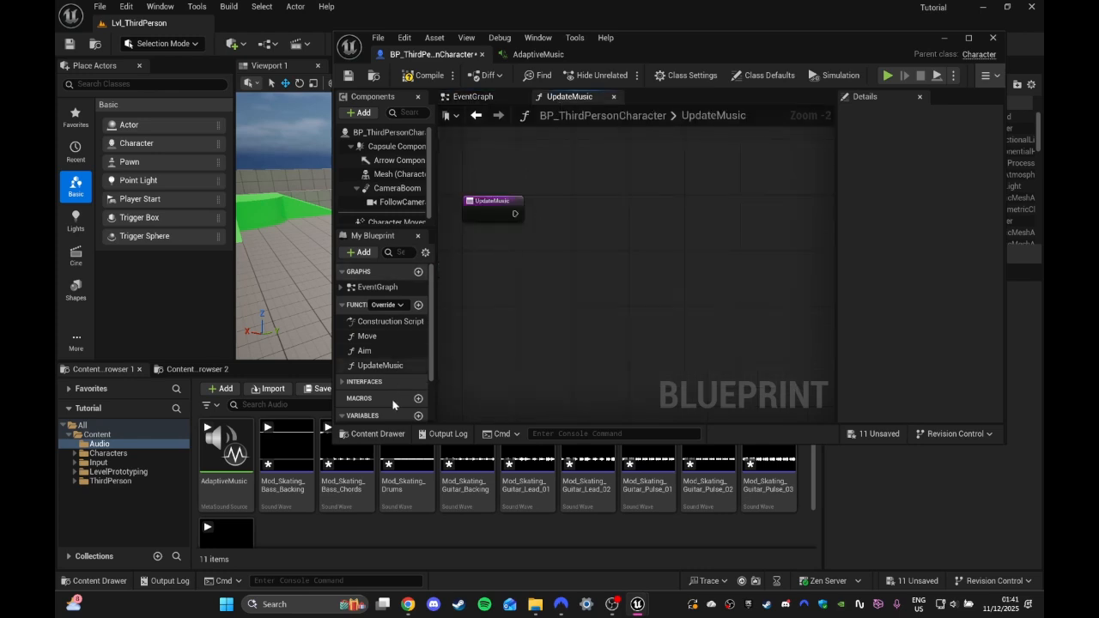
scroll(428, 356, down, 3)
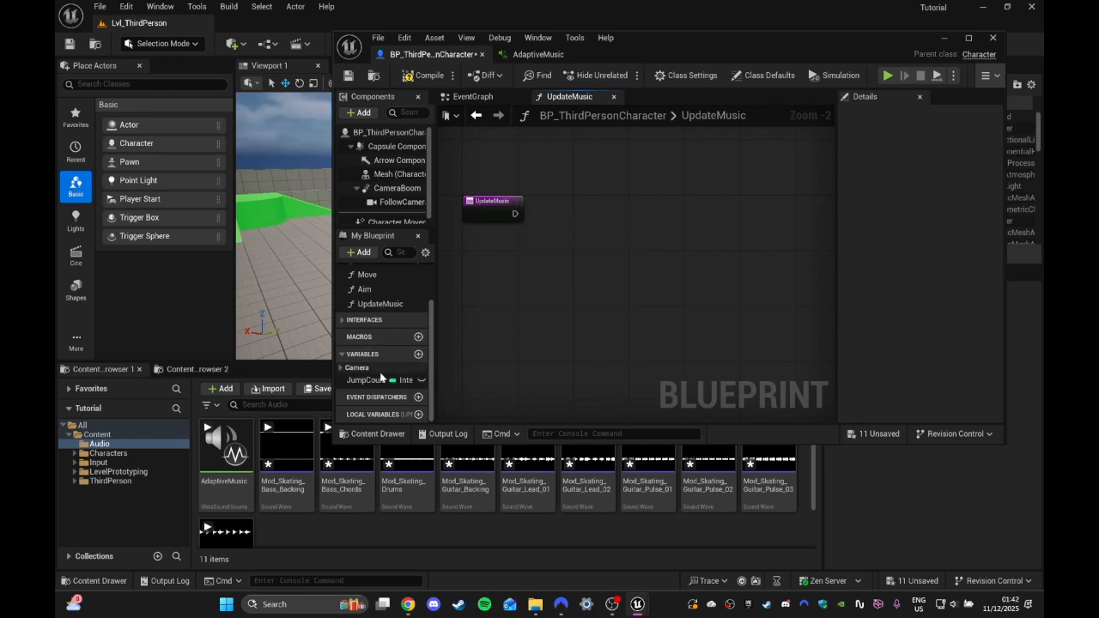
scroll(379, 340, up, 2)
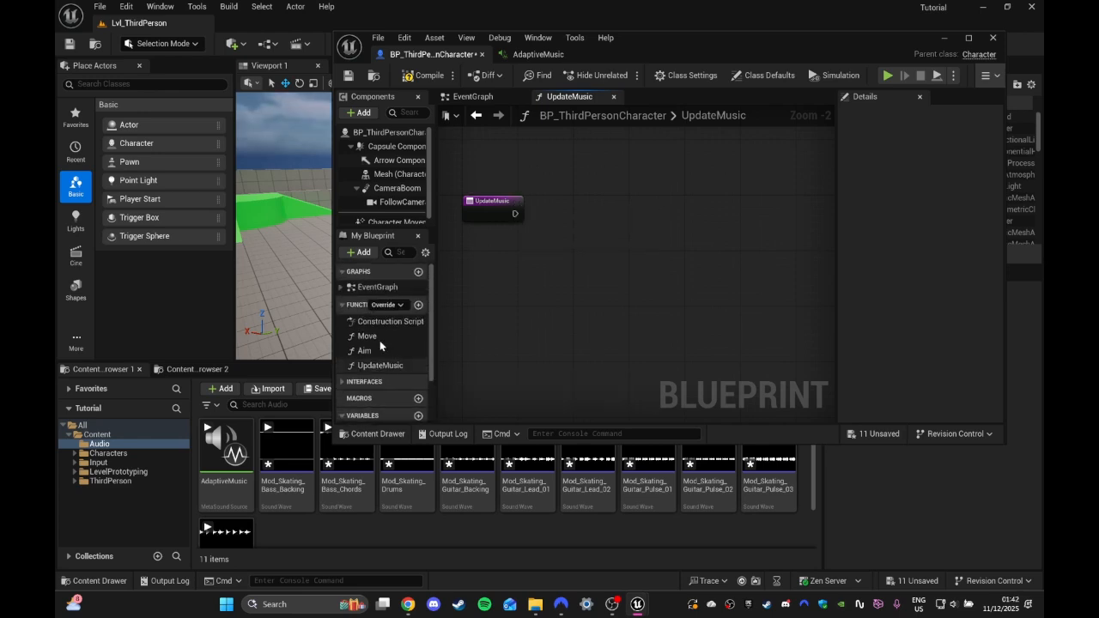
Step: Add an Audio component named AdaptiveMusic to the character and set its sound to the AdaptiveMusic MetaSound
click(358, 113)
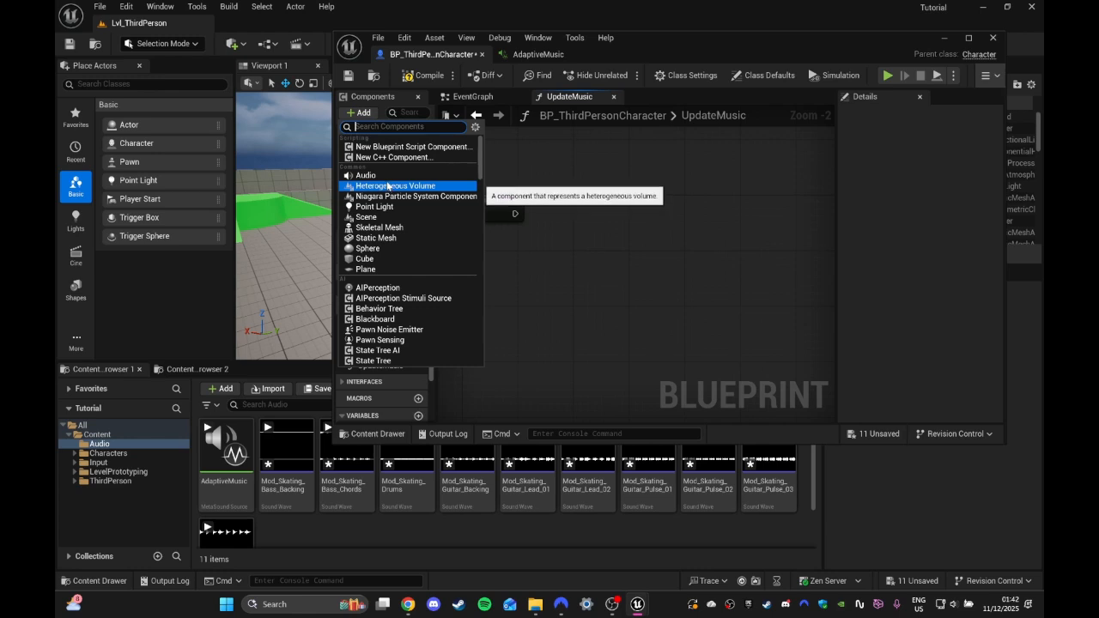
click(385, 177)
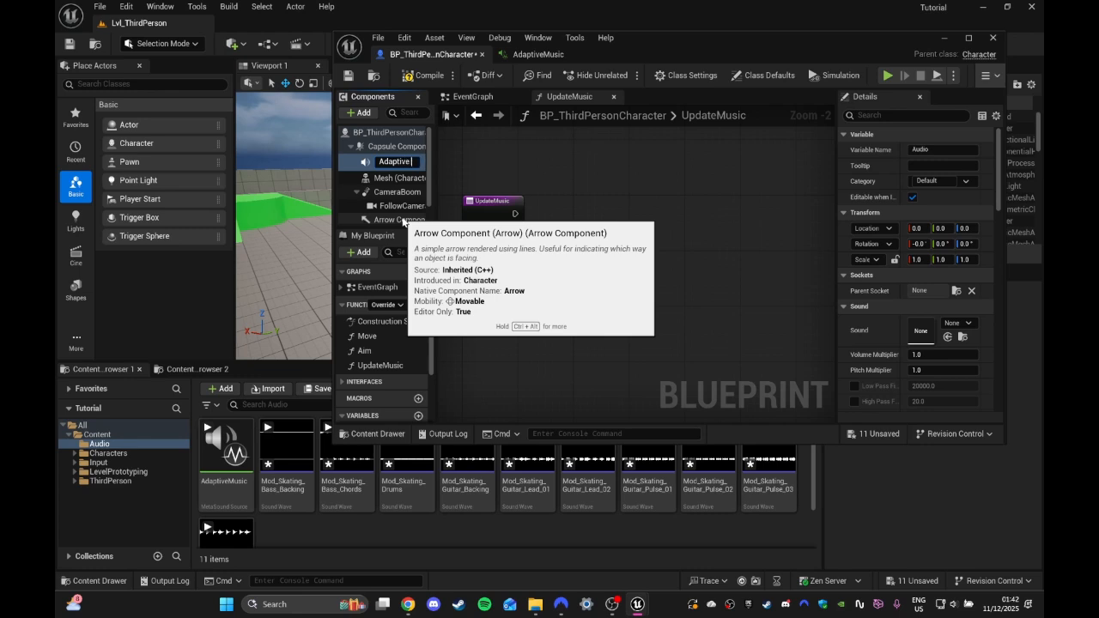
key(Return)
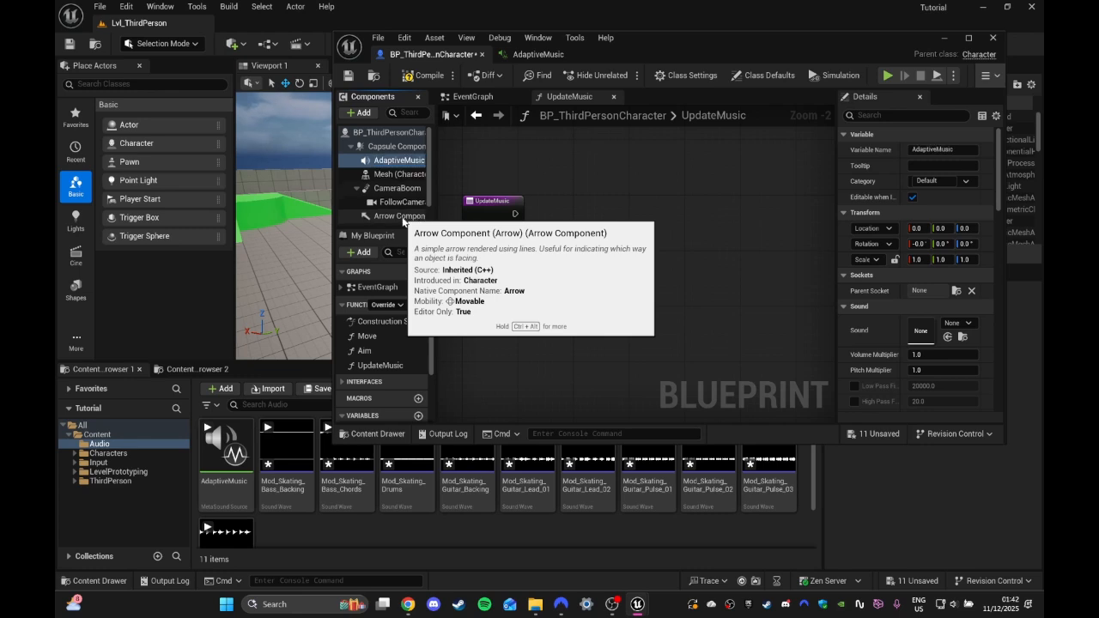
click(955, 324)
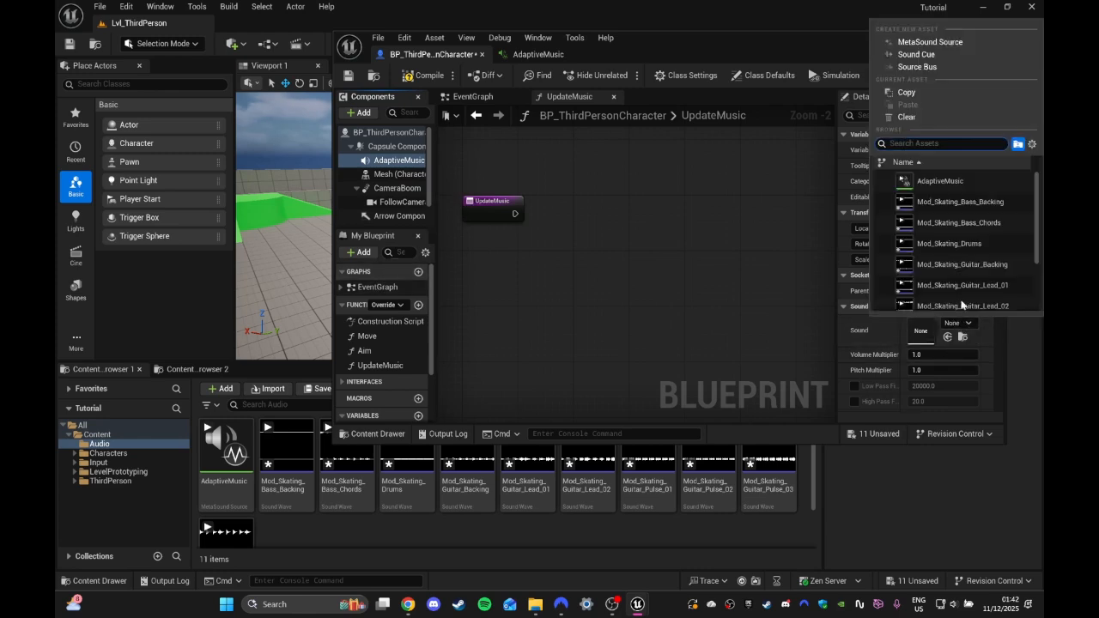
click(943, 181)
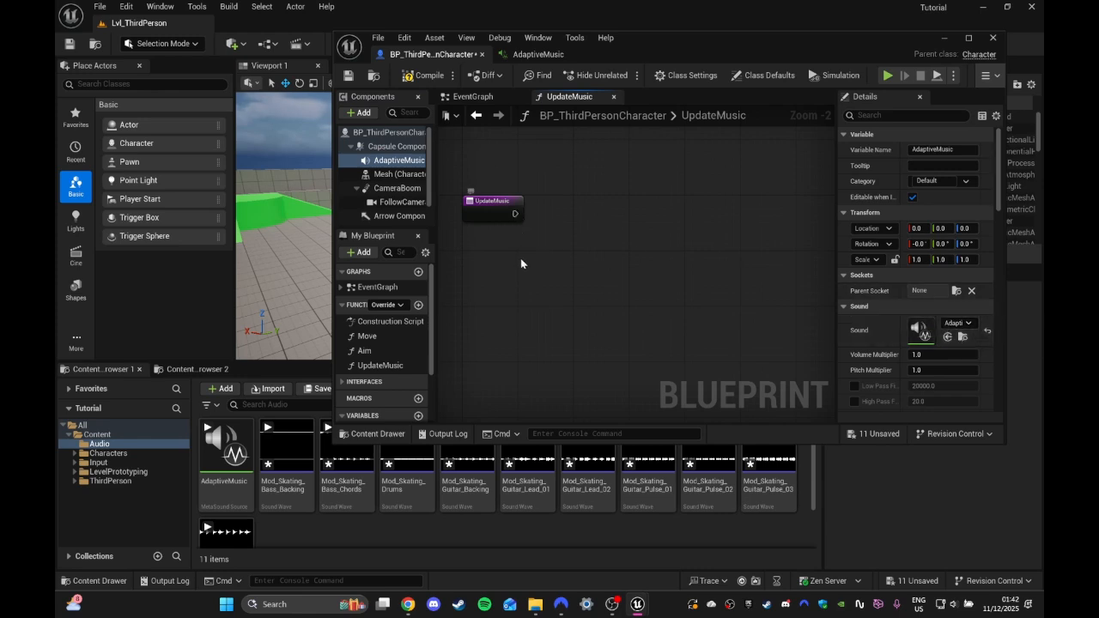
Step: Place a getter for the AdaptiveMusic component in the UpdateMusic graph
scroll(378, 352, down, 3)
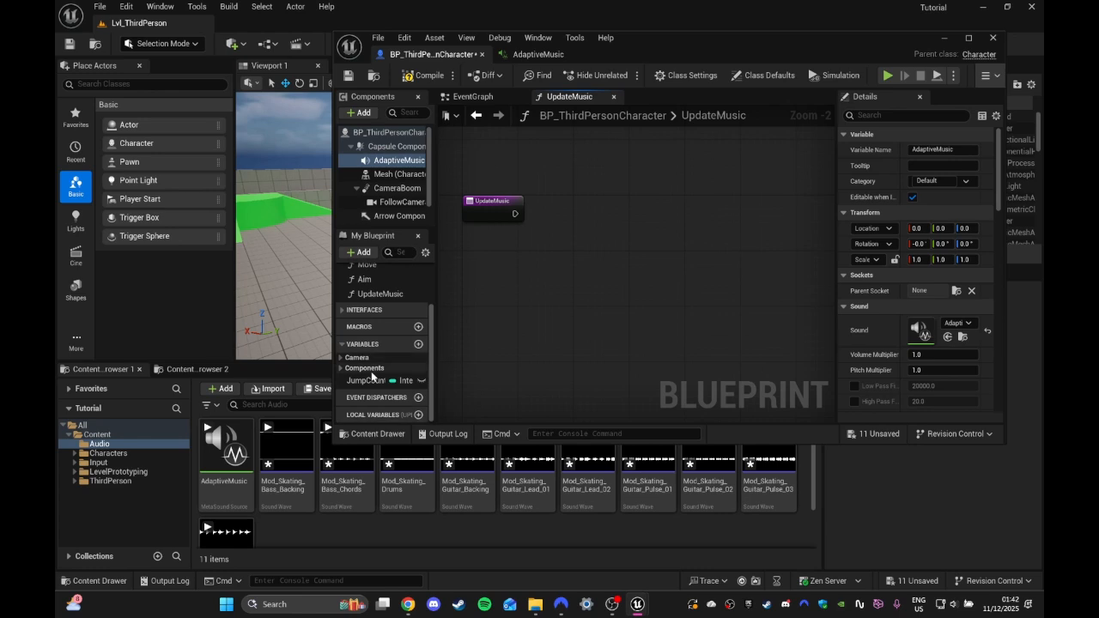
click(345, 371)
click(341, 369)
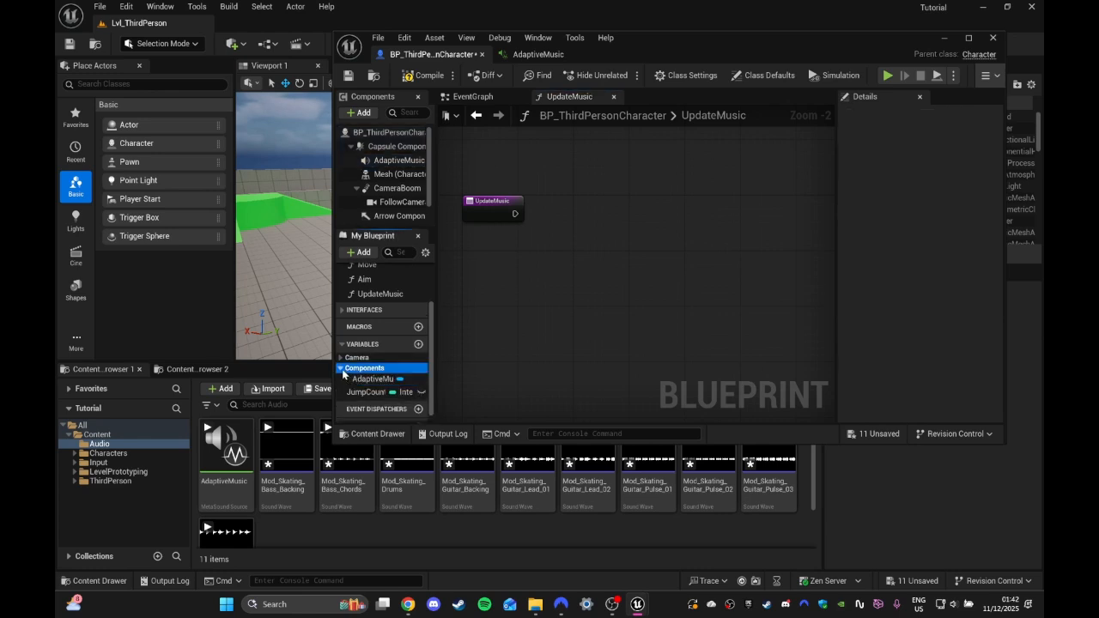
scroll(345, 370, down, 1)
drag(361, 369, 588, 259)
click(593, 228)
click(399, 160)
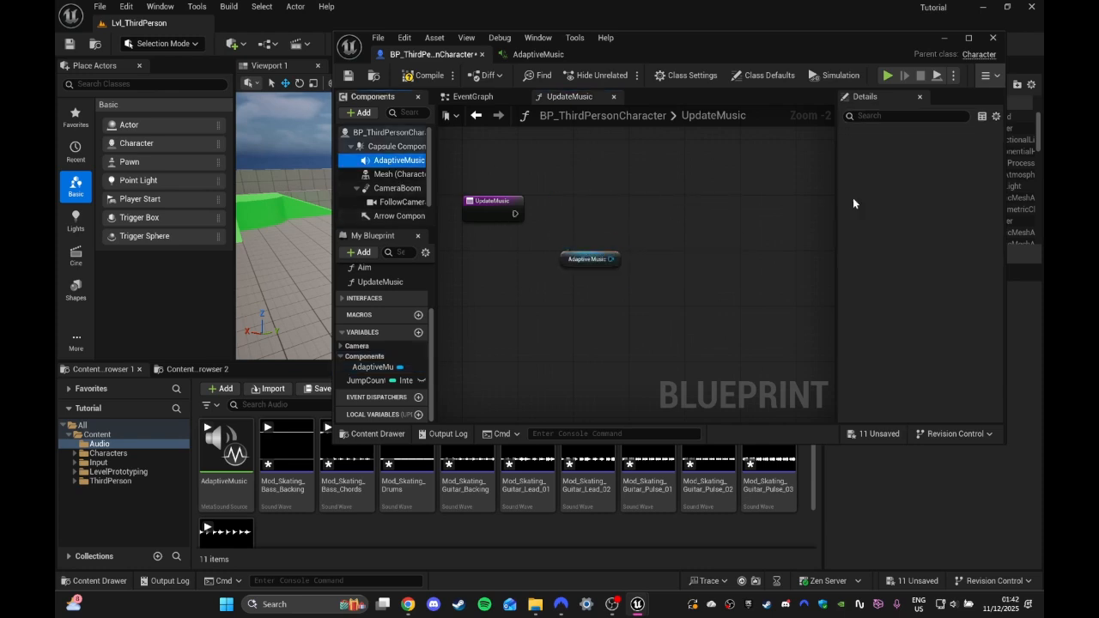
click(603, 265)
right_drag(618, 215, 579, 230)
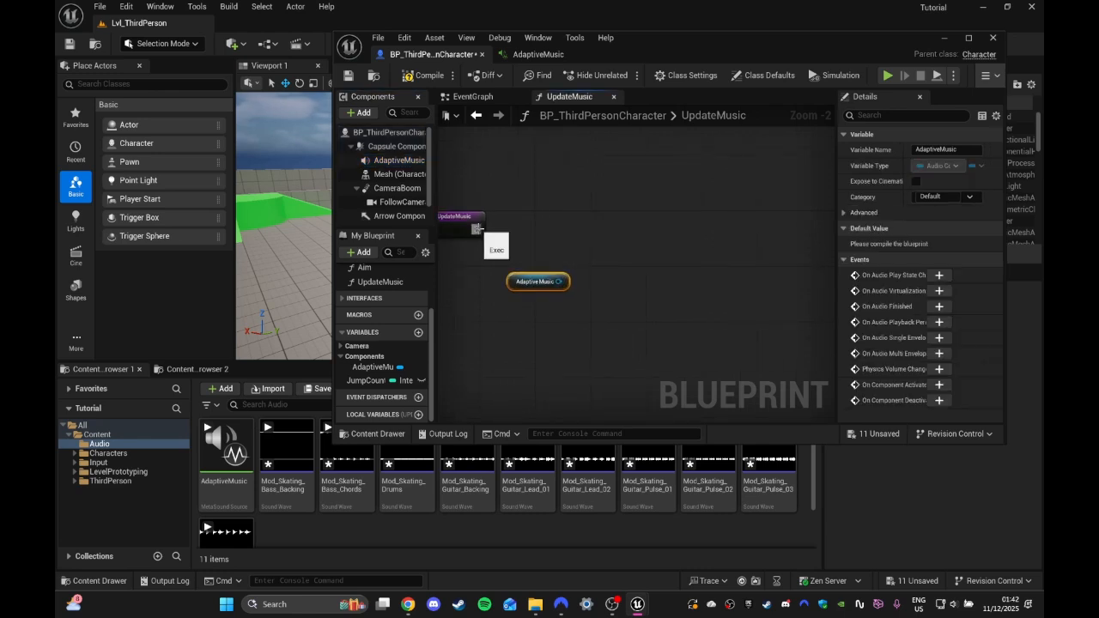
Step: Check the names of the gain inputs in the AdaptiveMusic MetaSound graph
drag(475, 228, 473, 233)
click(538, 54)
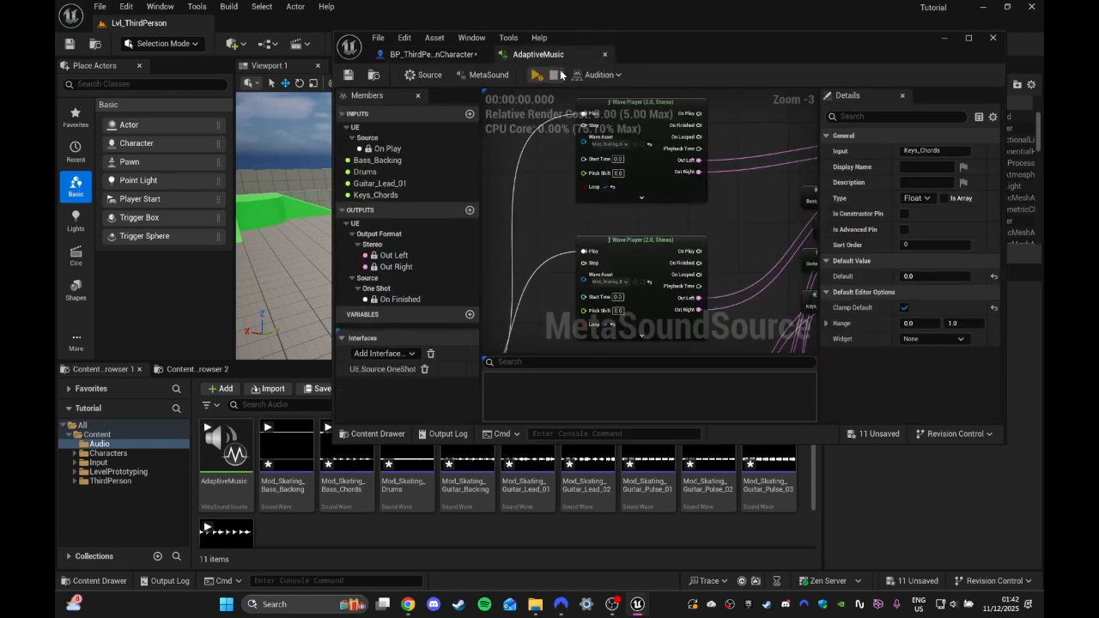
right_drag(802, 179, 674, 193)
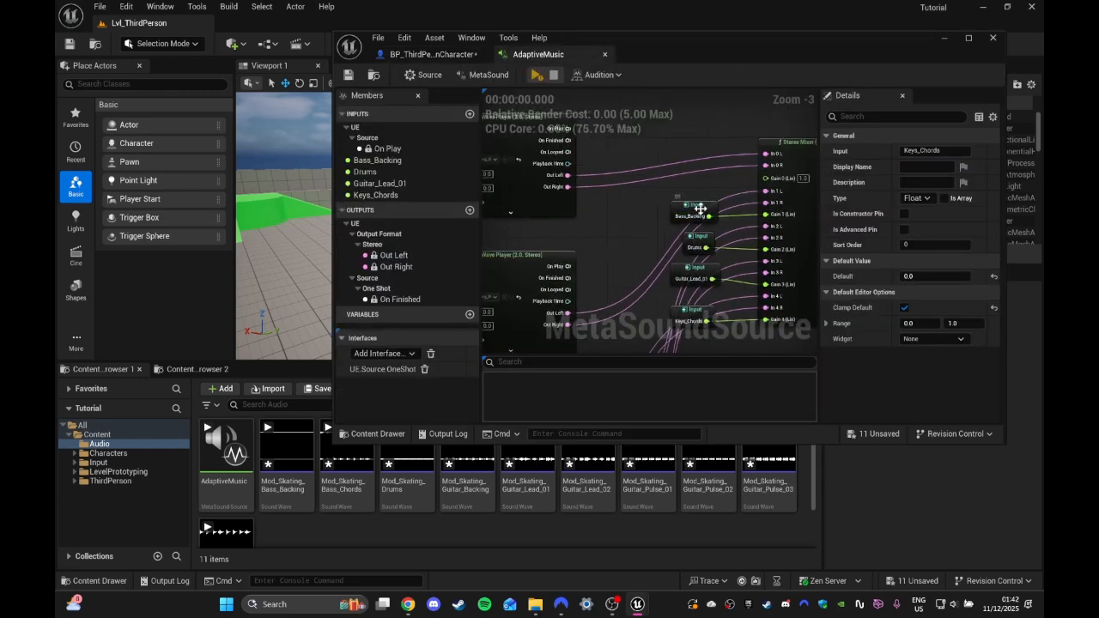
click(432, 54)
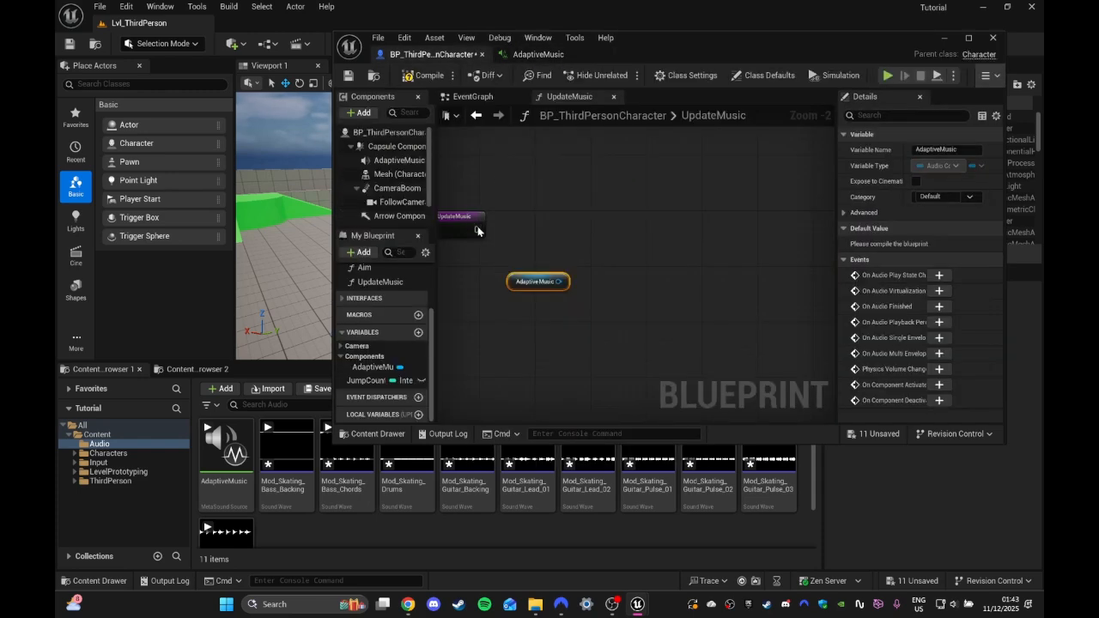
Step: Add a Set Float Parameter node for the AdaptiveMusic component, wired to the UpdateMusic entry node's execution output
drag(477, 230, 669, 225)
text(set fl)
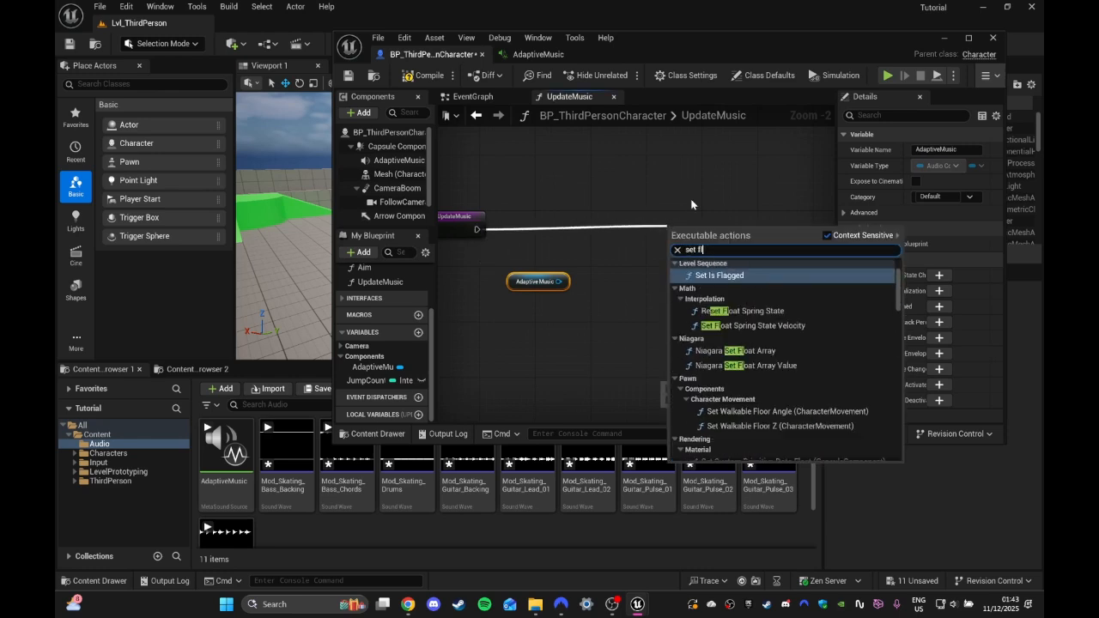
text(oat)
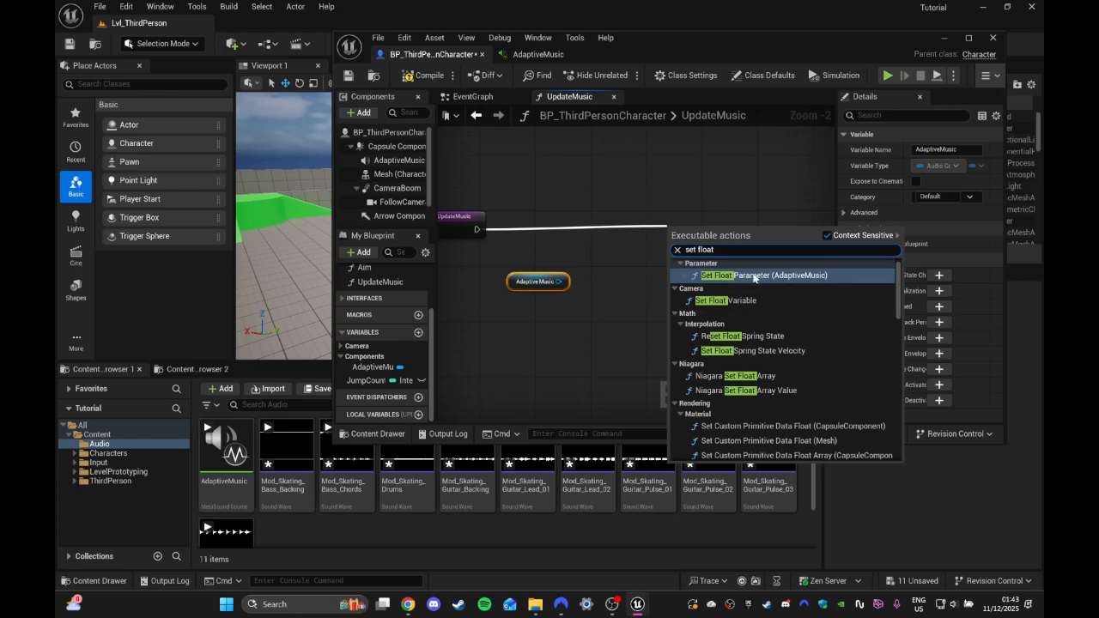
click(755, 275)
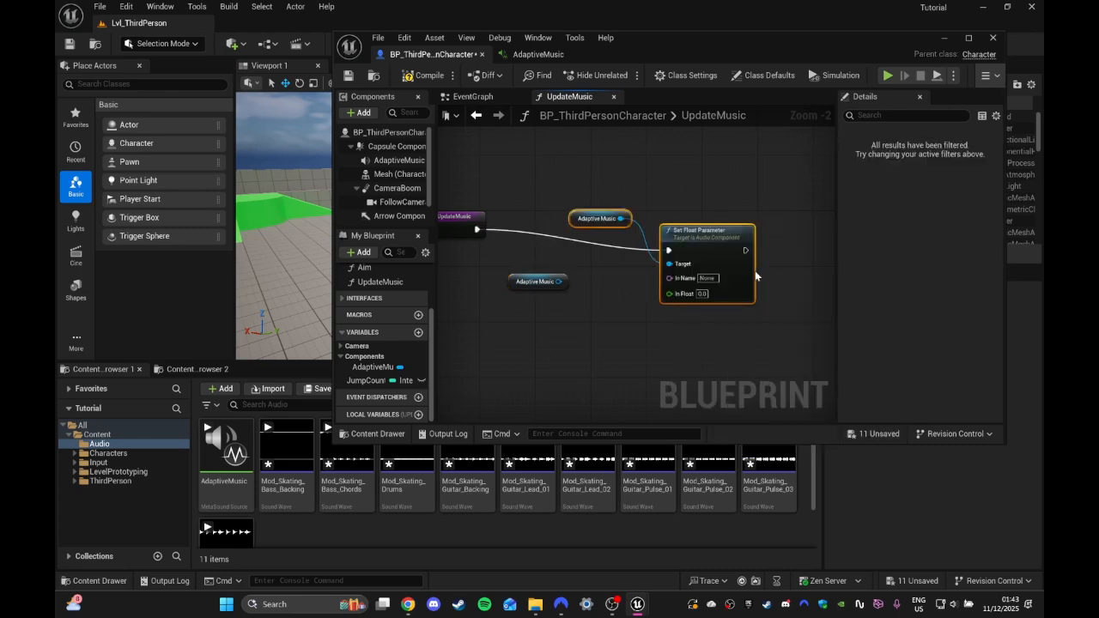
Step: Delete the unconnected AdaptiveMusic getter, then place the connected one below the execution wire and align the Set Float Parameter node with UpdateMusic
click(551, 276)
key(Delete)
drag(595, 214, 562, 295)
drag(722, 235, 723, 211)
Step: Set the Set Float Parameter node's In Name to Bass_Backing and move the AdaptiveMusic getter slightly up
click(709, 257)
text(Bass_)
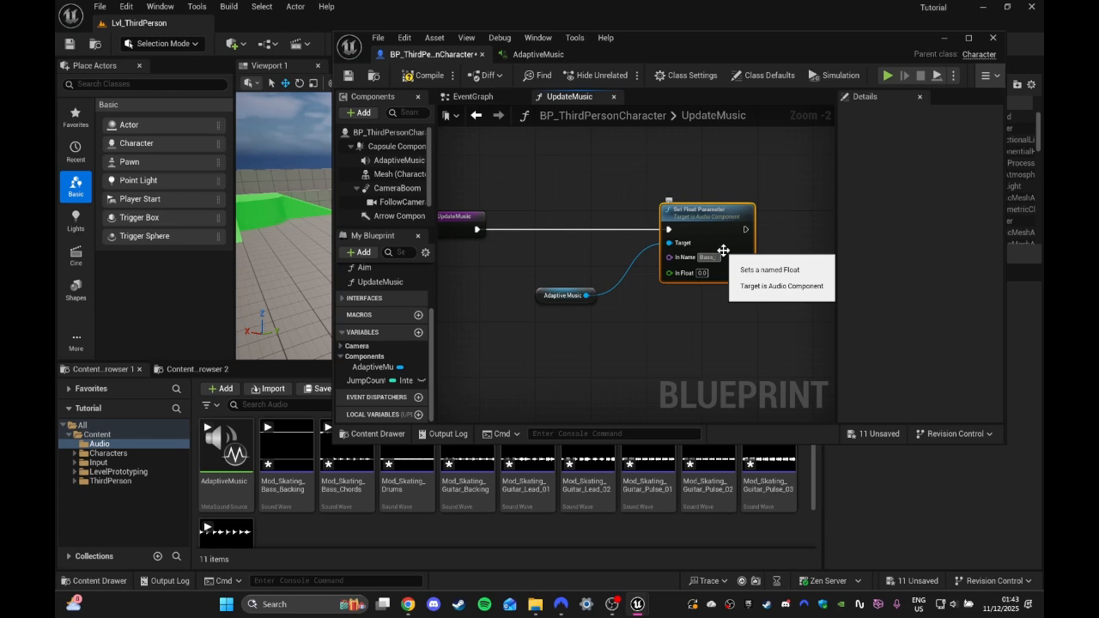
text(Backing)
key(Return)
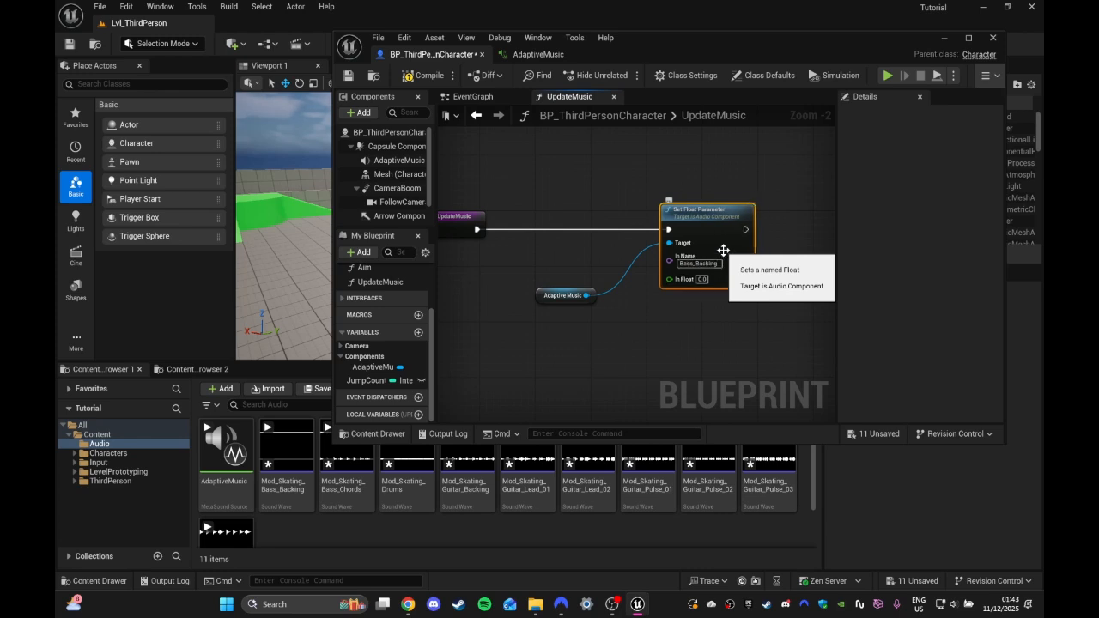
right_drag(581, 273, 613, 288)
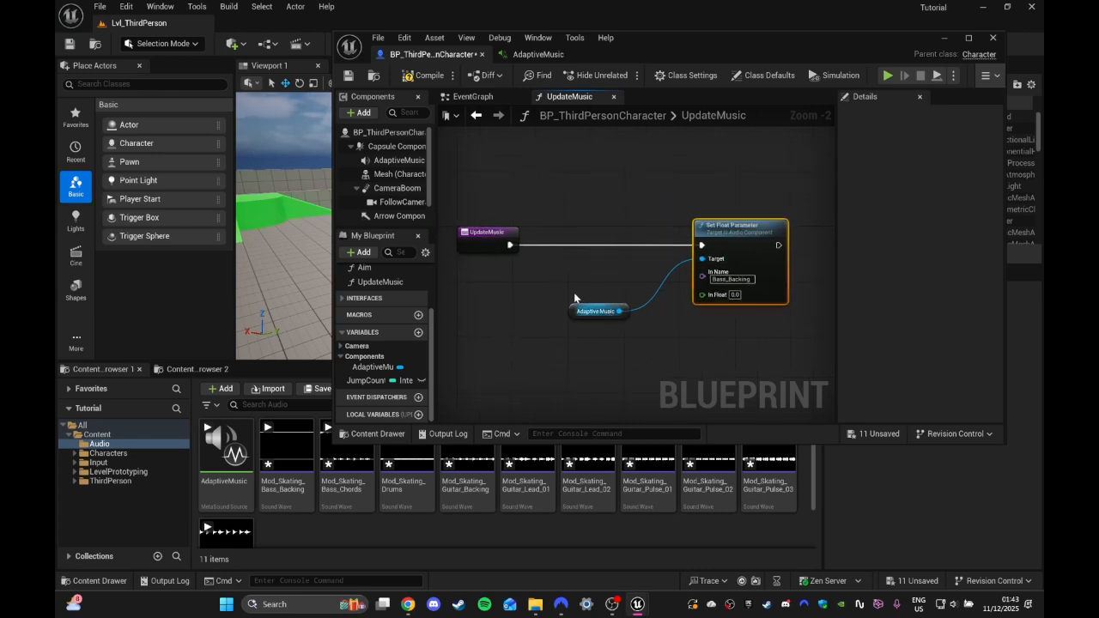
drag(589, 303, 583, 290)
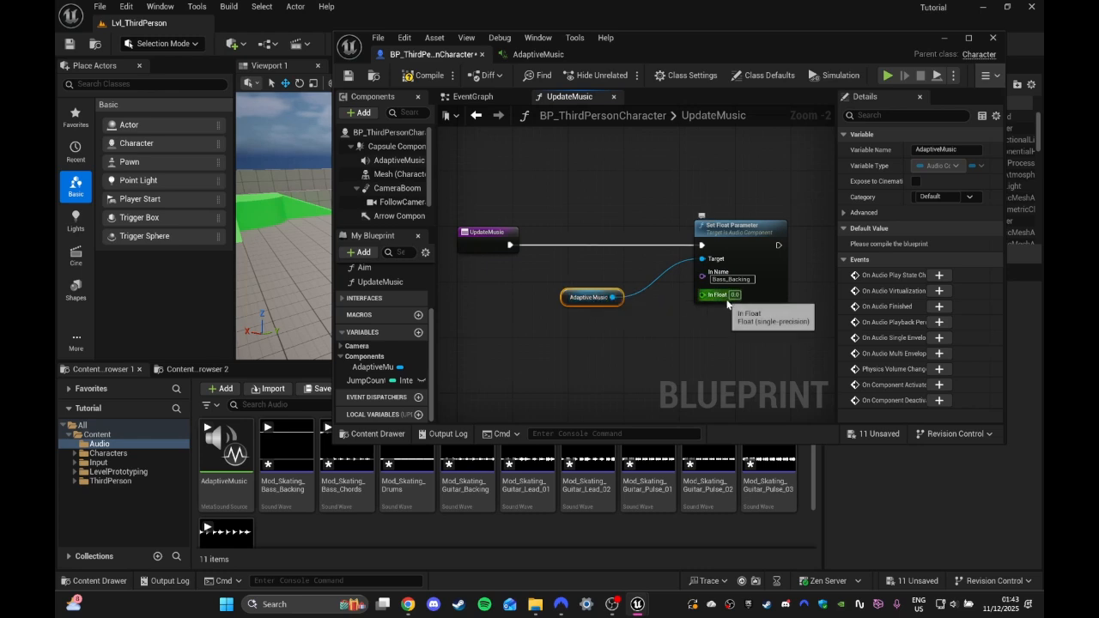
Step: Duplicate the Bass_Backing Set Float Parameter node, chain the copy after it, and set the copy's In Name to Drums
right_drag(730, 296, 645, 292)
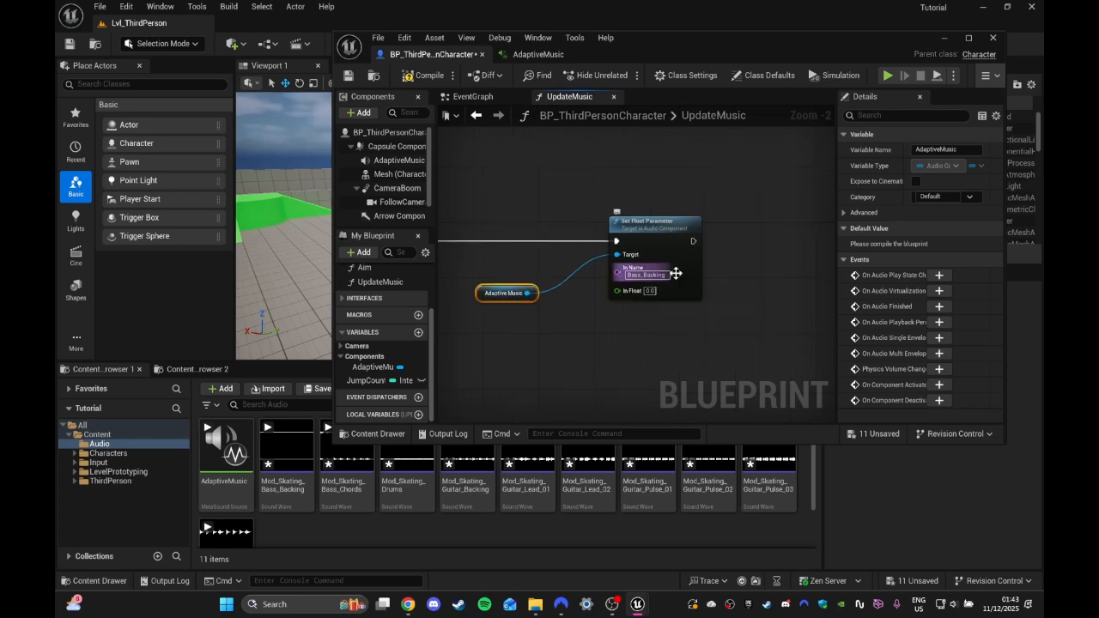
click(668, 222)
right_drag(728, 235, 650, 242)
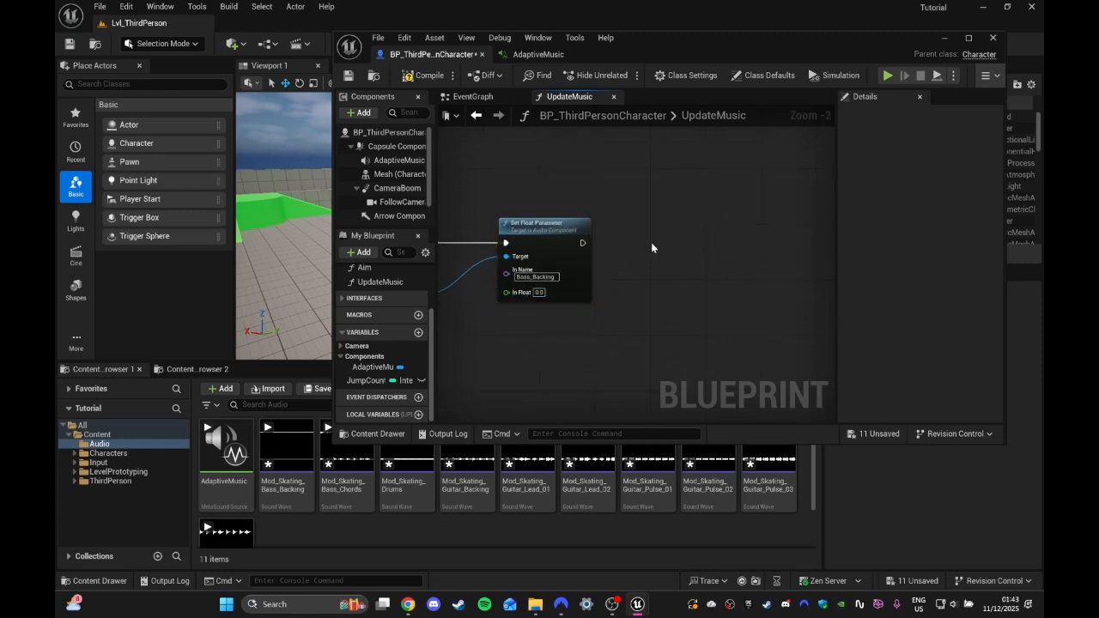
key(ctrl+d)
drag(682, 250, 676, 230)
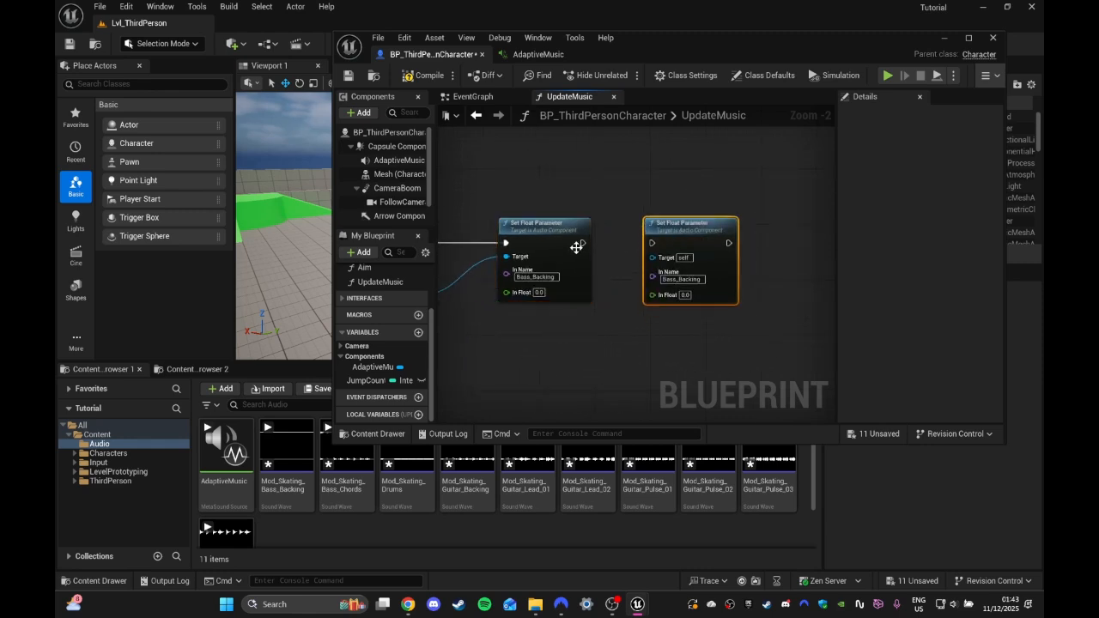
drag(580, 249, 652, 244)
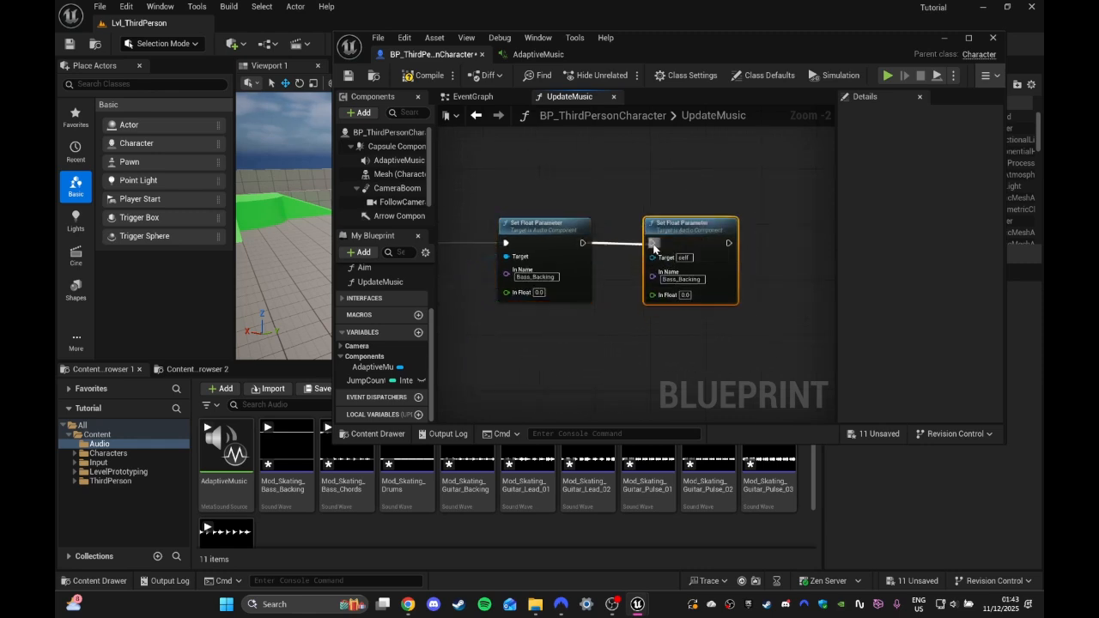
click(682, 279)
text(F)
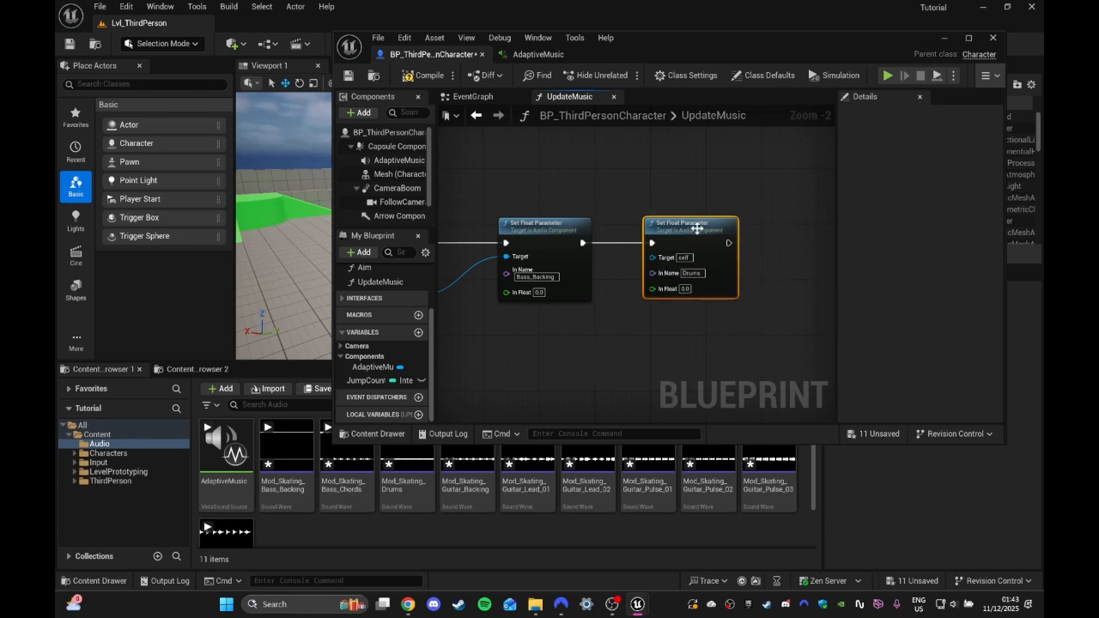
Step: Duplicate the Drums Set Float Parameter node, chain the copy after it, and set the copy's In Name to Guitar_Lead_01
key(ctrl+d)
right_drag(789, 231, 690, 243)
drag(722, 248, 710, 243)
drag(633, 259, 691, 256)
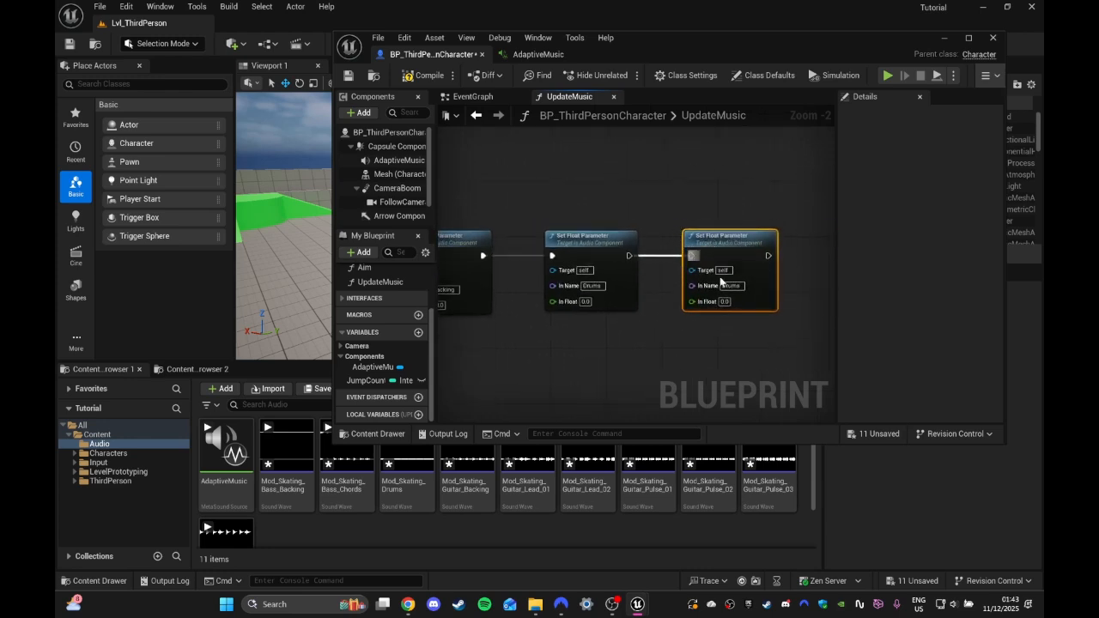
click(731, 286)
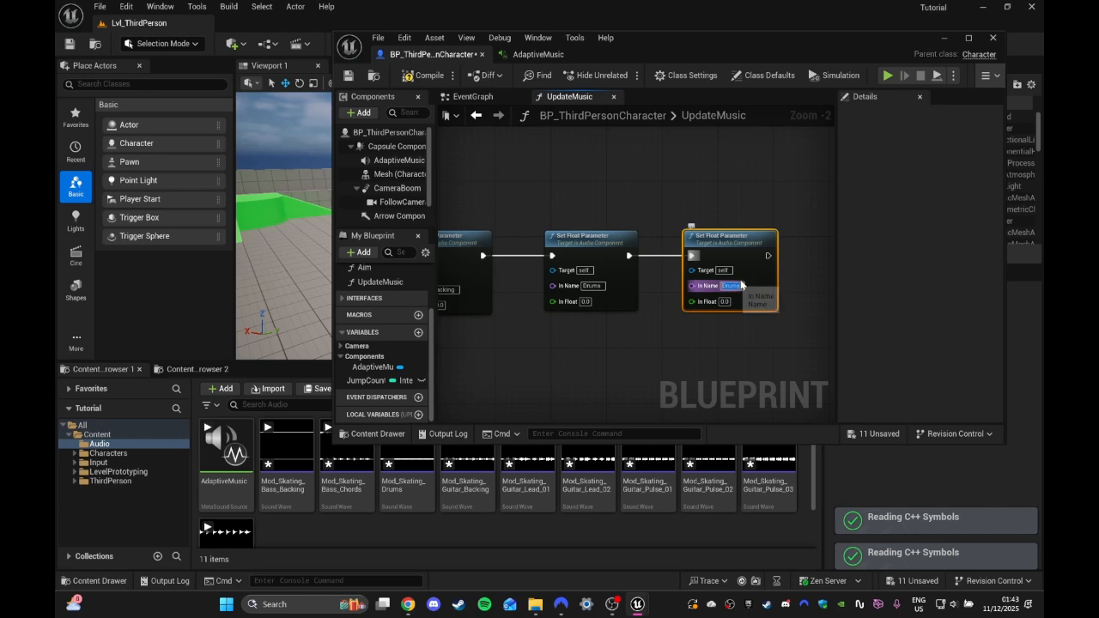
text(G)
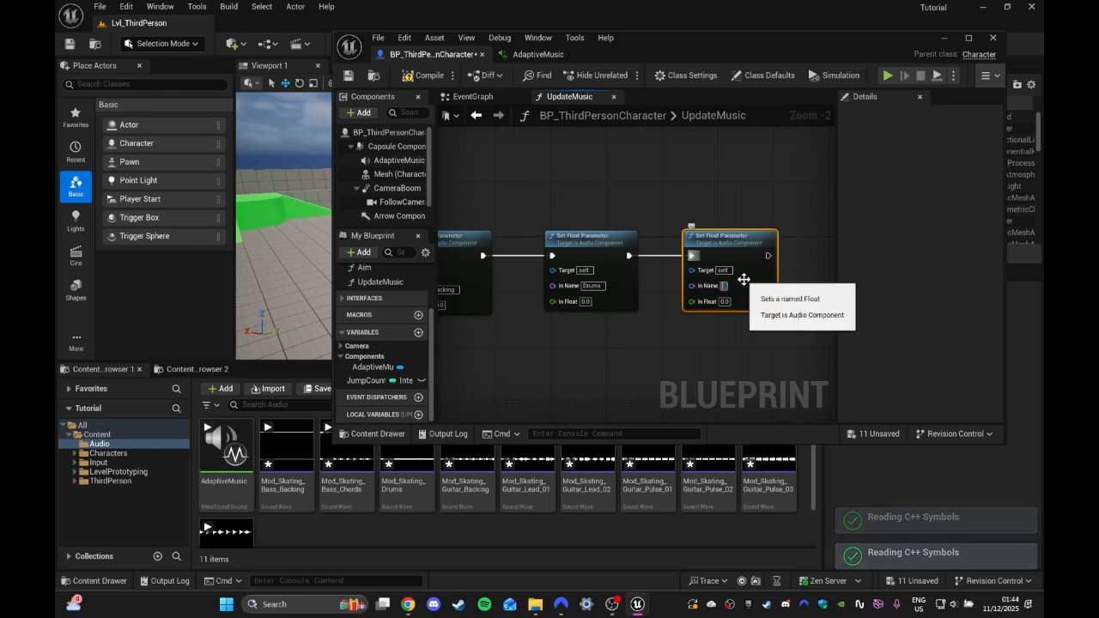
text(uit)
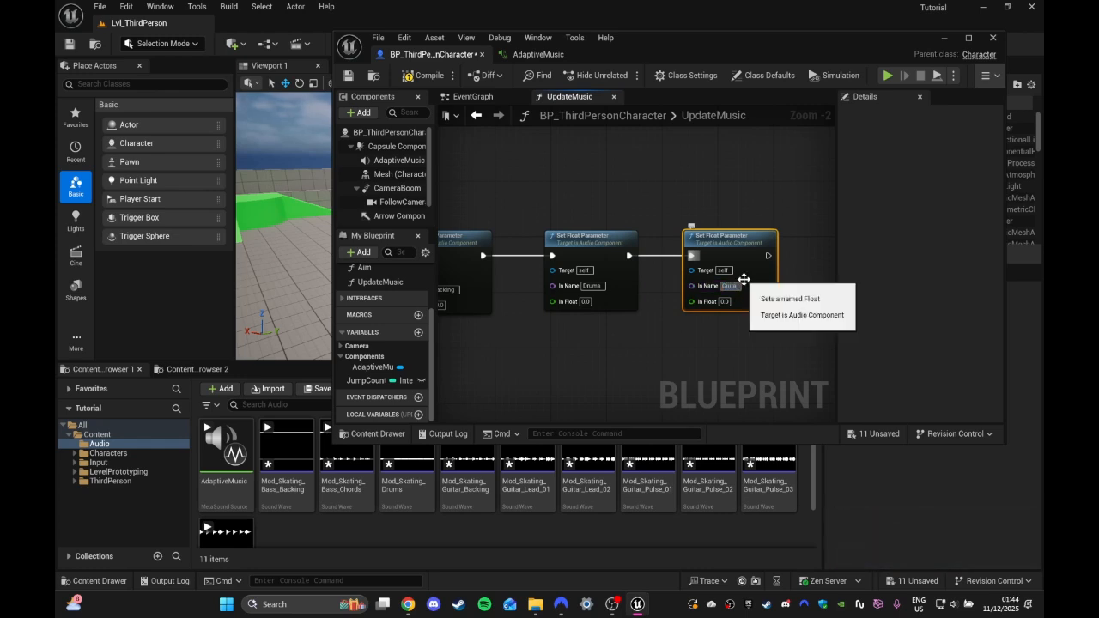
text(ar_)
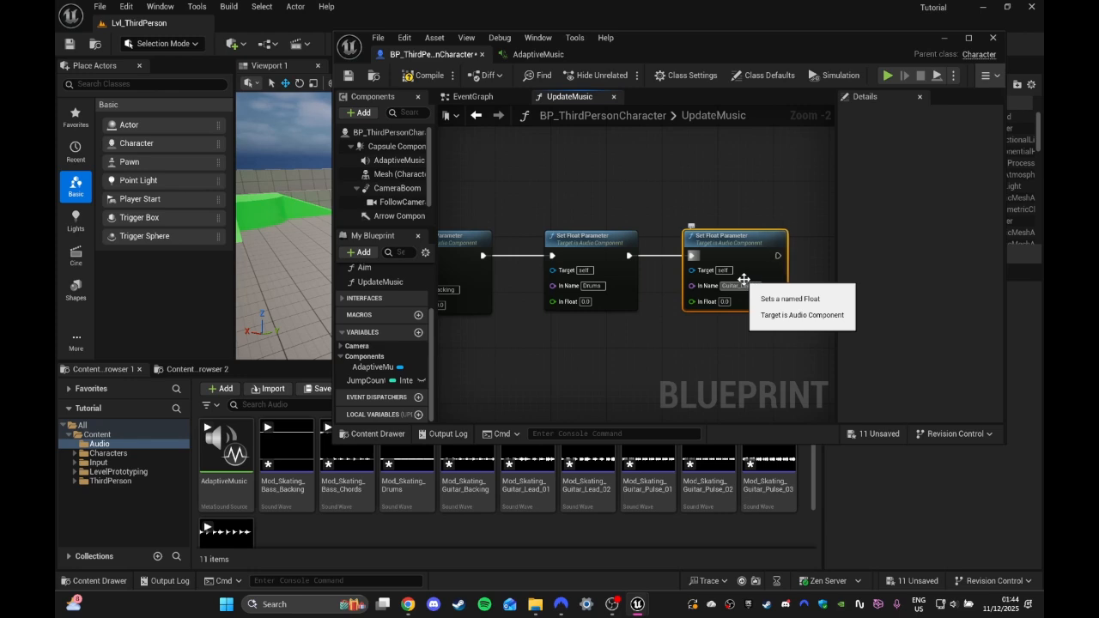
text(Lead_01)
key(Return)
Step: Paste another Set Float Parameter node, chain it after the Guitar_Lead_01 node, and set its In Name to Keys_Chords
right_drag(743, 279, 597, 290)
key(ctrl+v)
drag(740, 271, 726, 248)
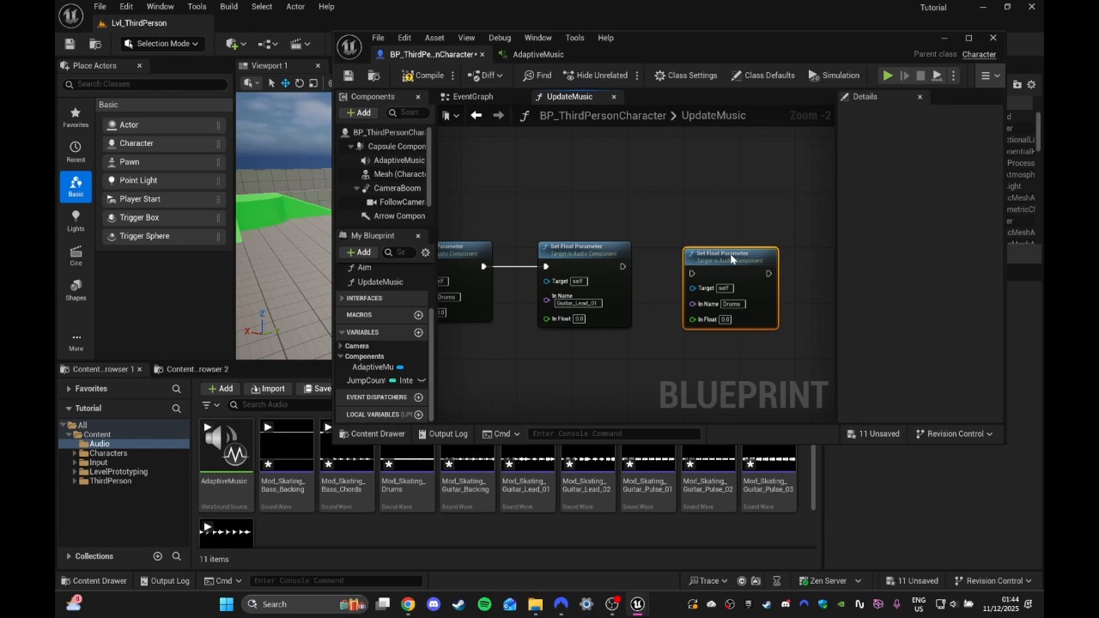
drag(624, 267, 692, 267)
click(734, 297)
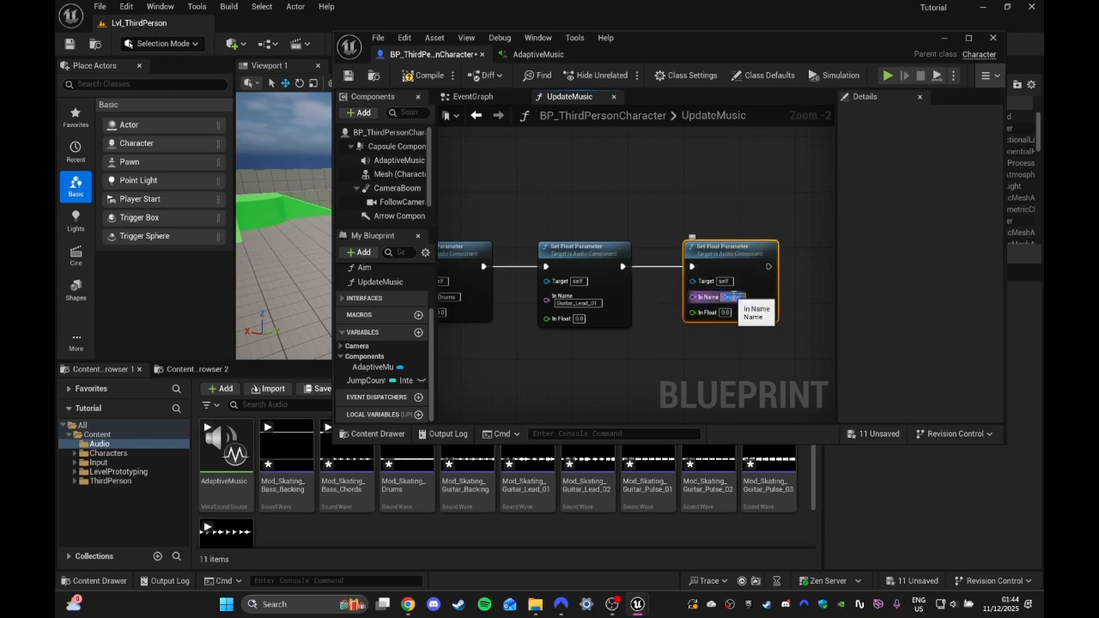
text(Keys_Chords)
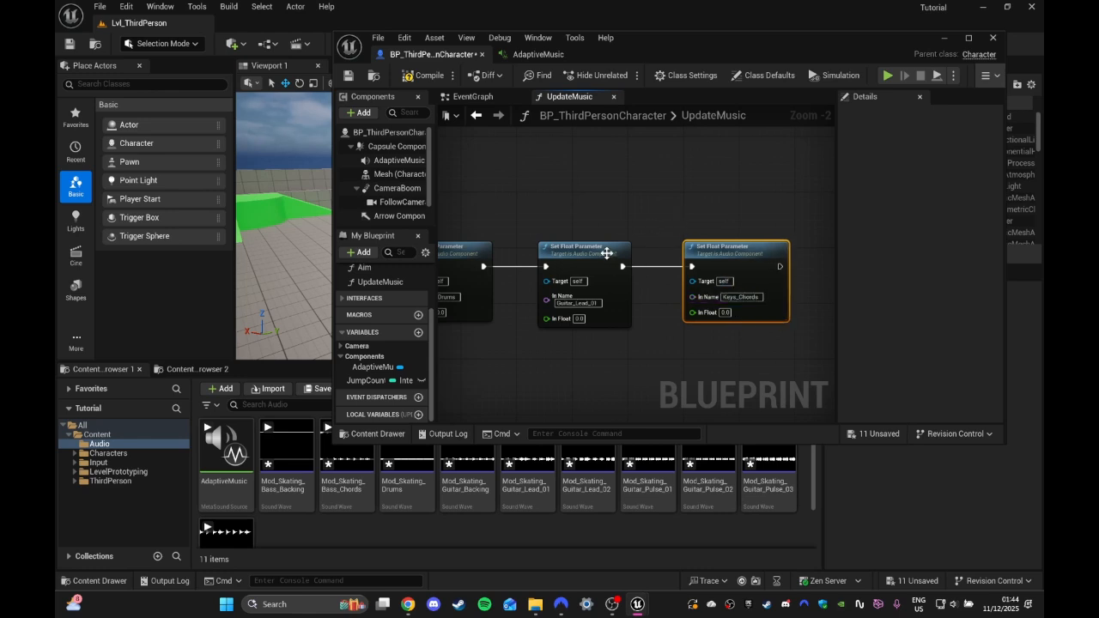
Step: Move the AdaptiveMusic getter closer to the Bass_Backing node and insert a Sequence node between the UpdateMusic entry and that node
right_drag(606, 221, 763, 186)
right_drag(544, 322, 737, 307)
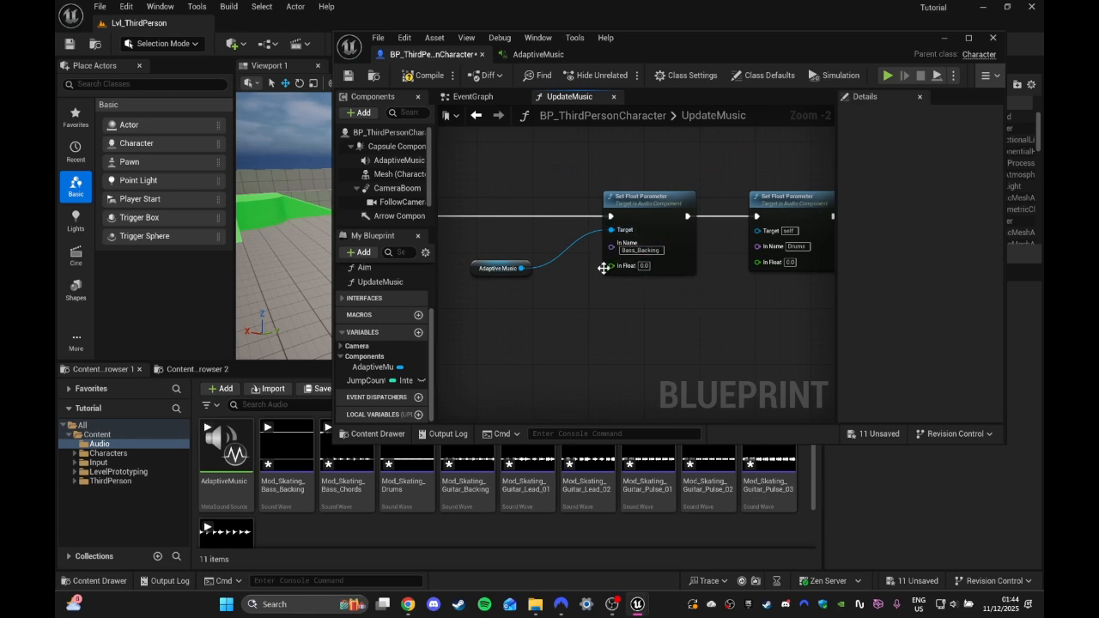
right_drag(603, 268, 643, 289)
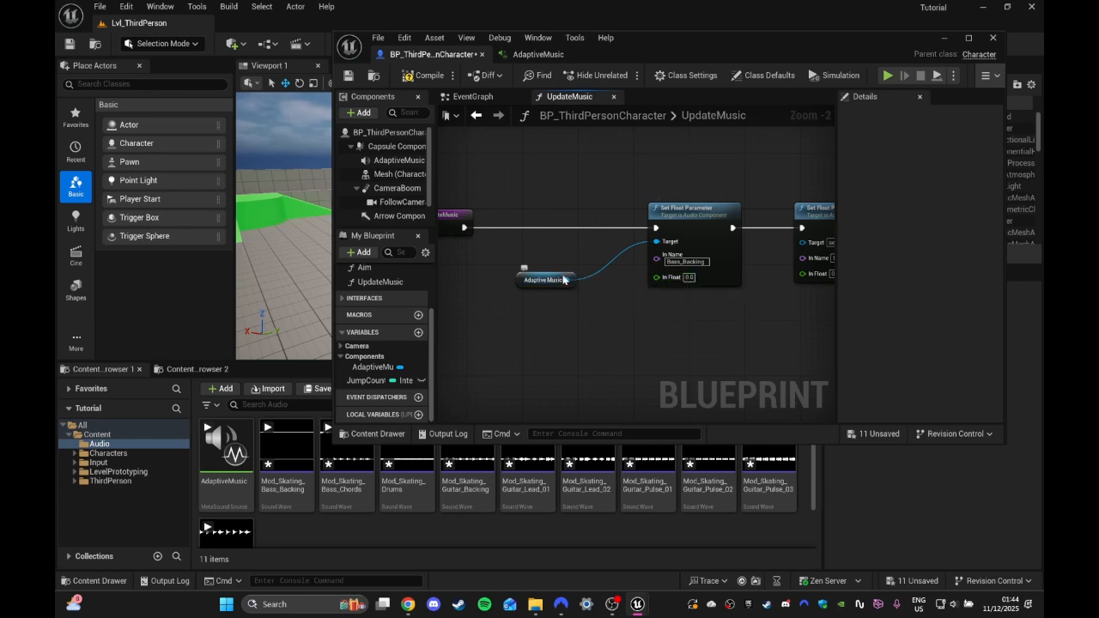
drag(554, 275, 611, 277)
right_drag(612, 277, 695, 245)
mouse_move(596, 225)
mouse_down()
mouse_move(480, 221)
mouse_move(588, 243)
mouse_move(587, 232)
mouse_up()
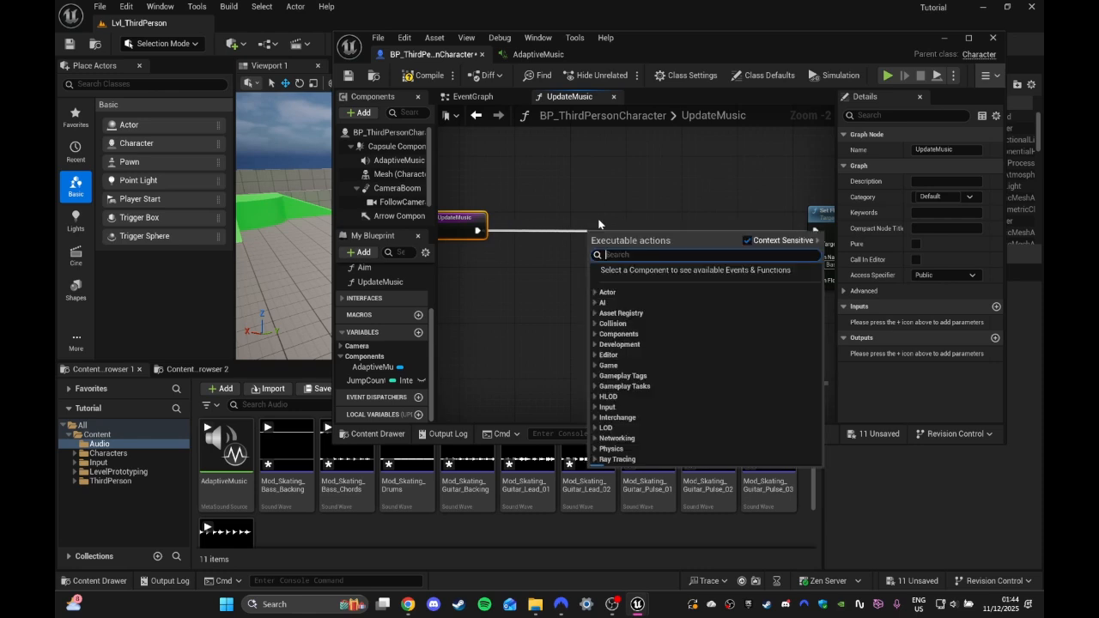
text(sequ)
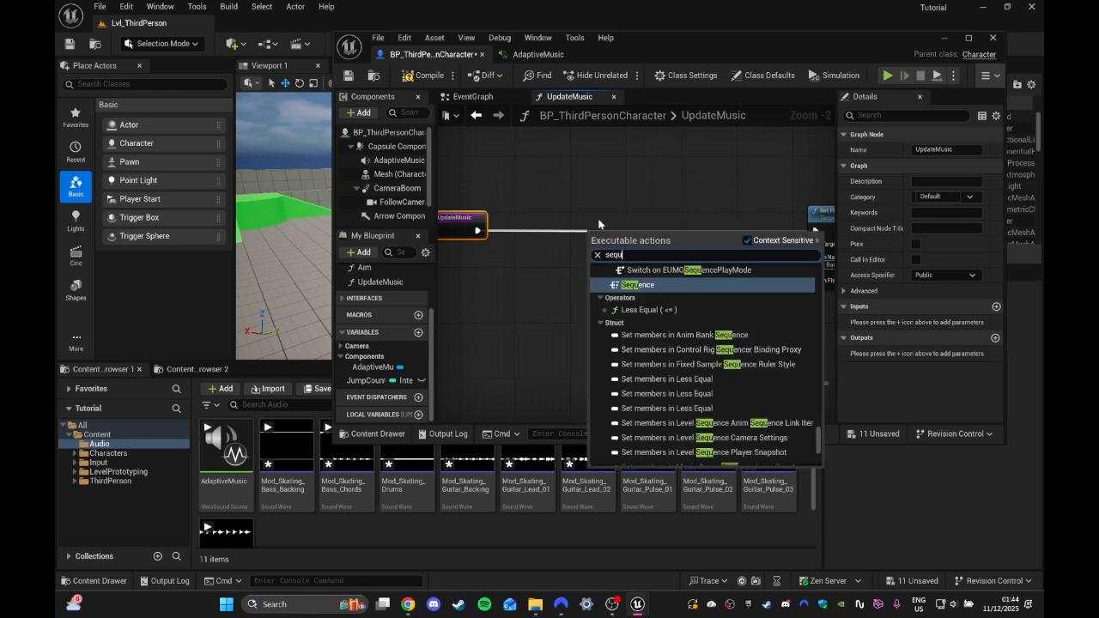
text(e)
click(657, 287)
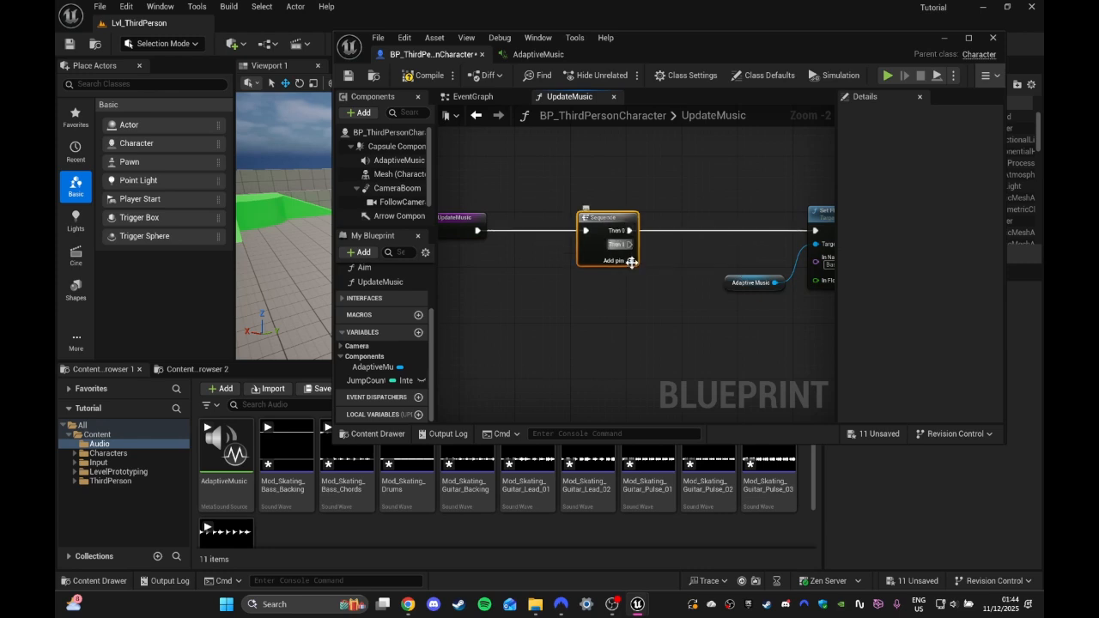
Step: Add three pins to the Sequence node, wire Then 4 to the Bass_Backing Set Float Parameter node, and break the Then 0 link
click(630, 261)
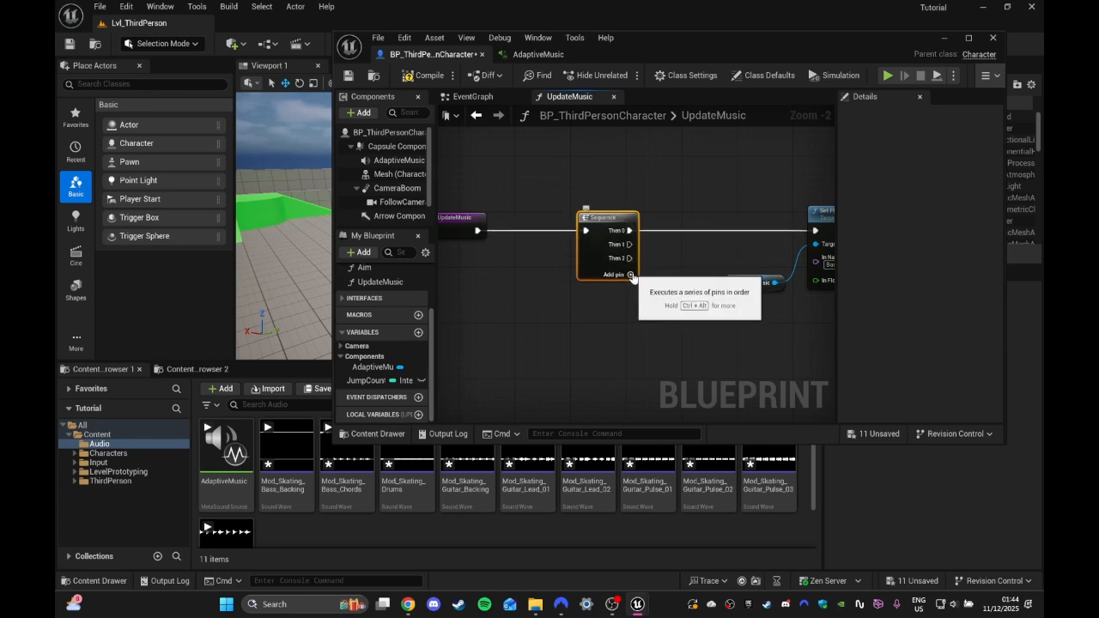
click(630, 274)
click(630, 288)
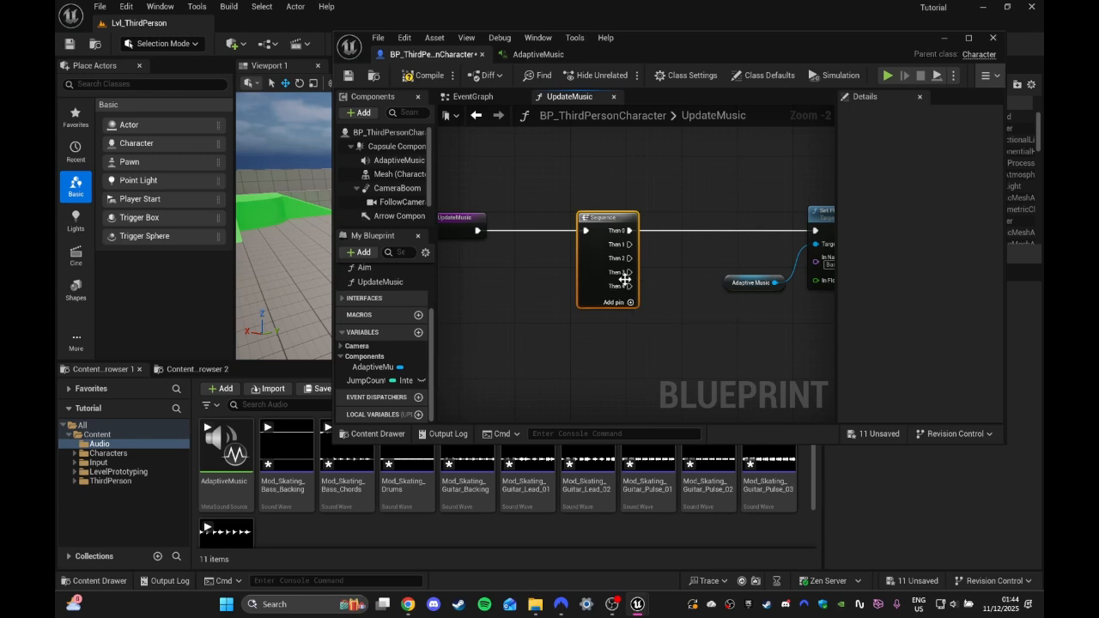
drag(630, 285, 815, 237)
right_click(628, 230)
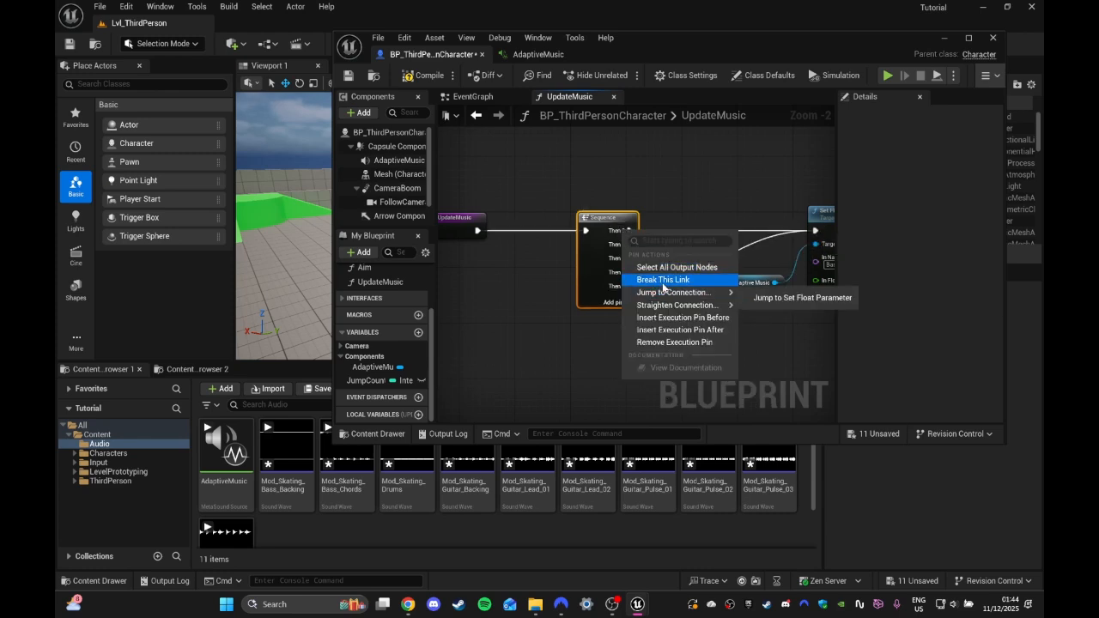
click(663, 231)
Step: Move the Sequence node closer to the UpdateMusic entry and nudge the AdaptiveMusic getter slightly up
right_drag(668, 215, 643, 211)
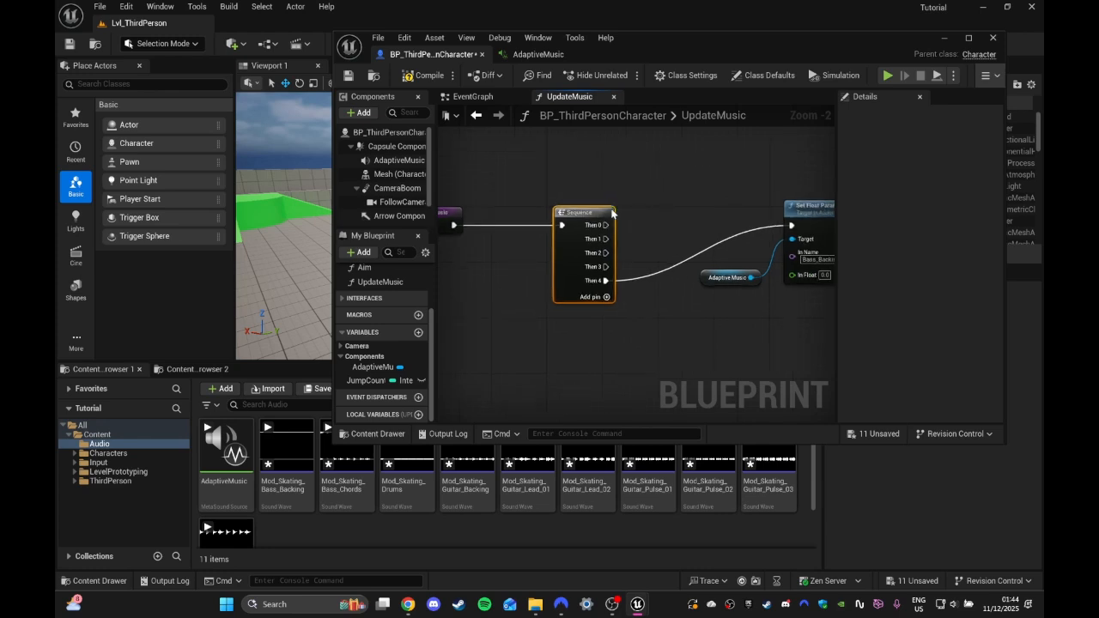
drag(612, 212, 557, 213)
right_drag(721, 221, 586, 210)
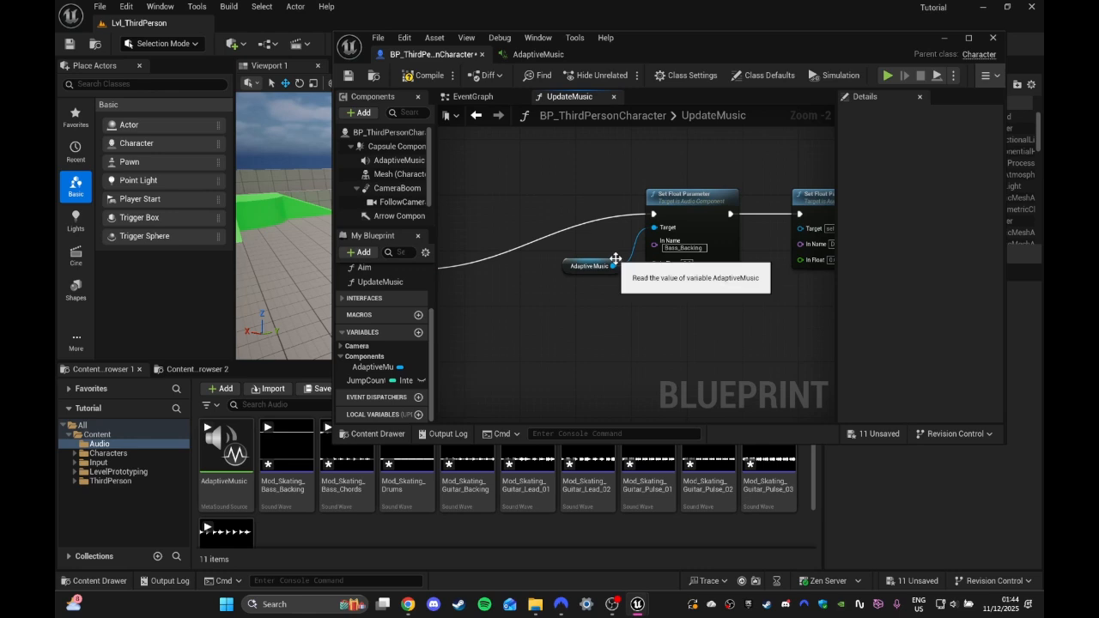
drag(617, 262, 617, 254)
right_drag(582, 227, 683, 202)
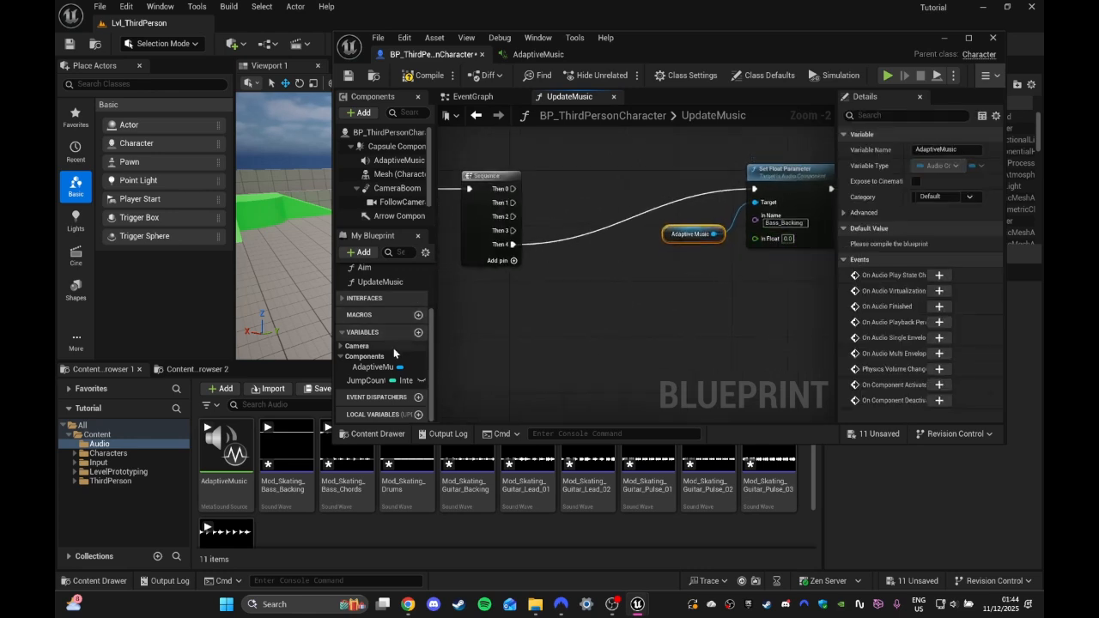
Step: Check the input names in the AdaptiveMusic MetaSound, and add a Float variable named Bass_Backing_Gain to the character blueprint
click(526, 59)
right_drag(736, 252, 663, 224)
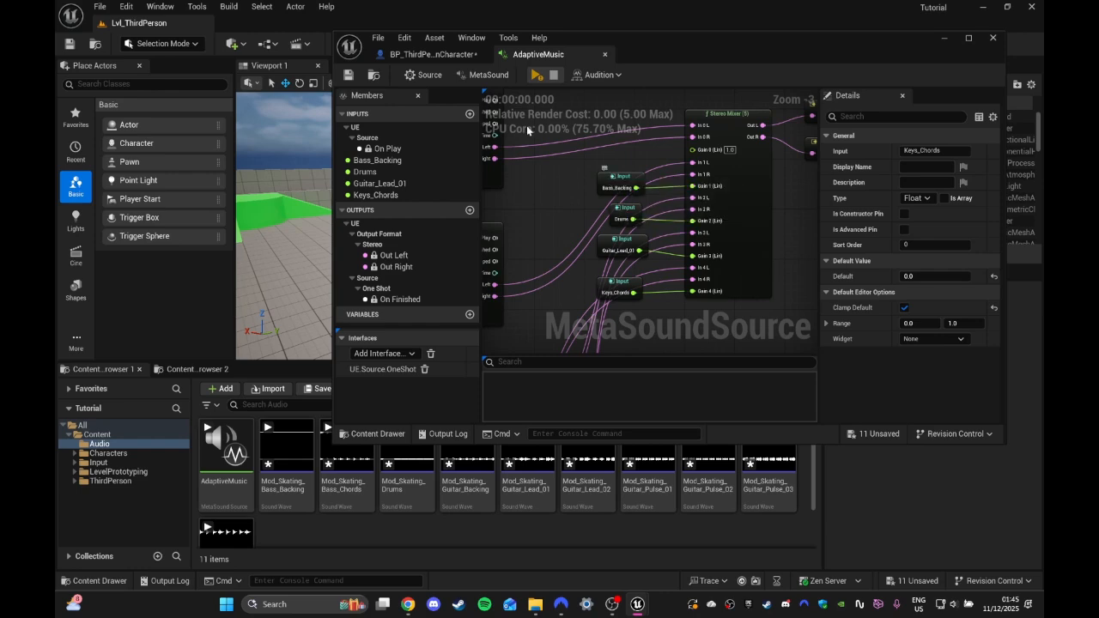
click(435, 53)
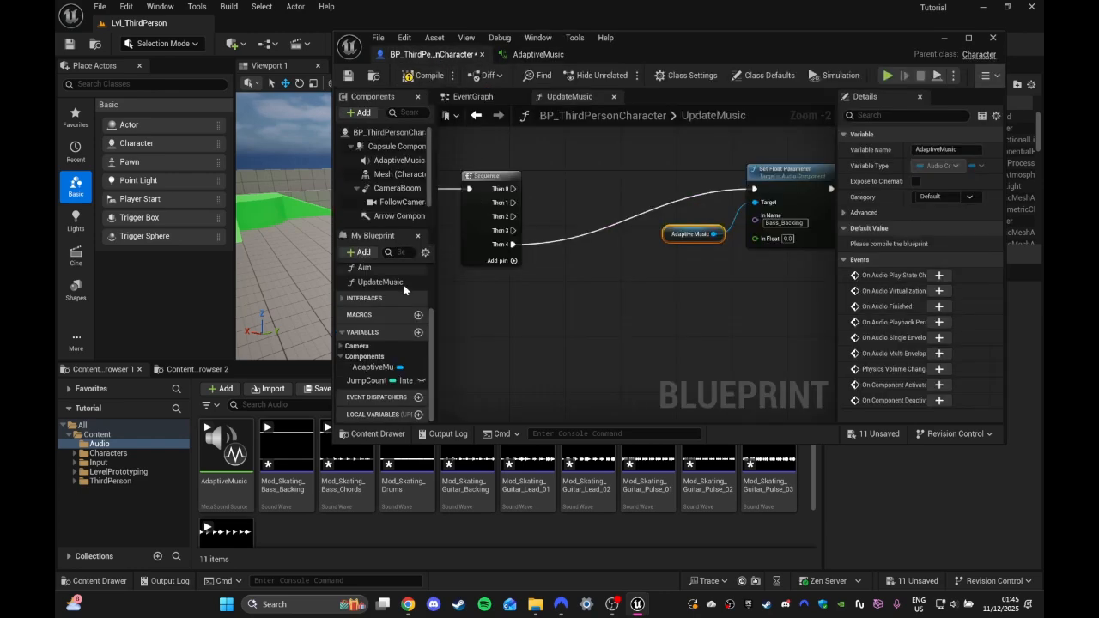
click(418, 332)
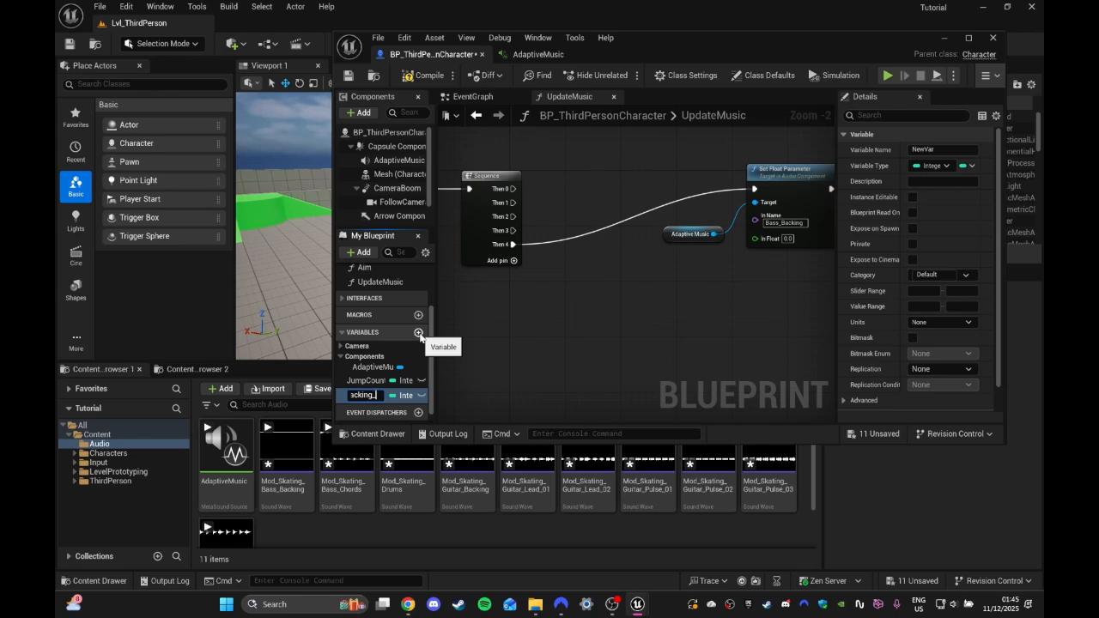
text(Bass_Backing_Gain)
key(Return)
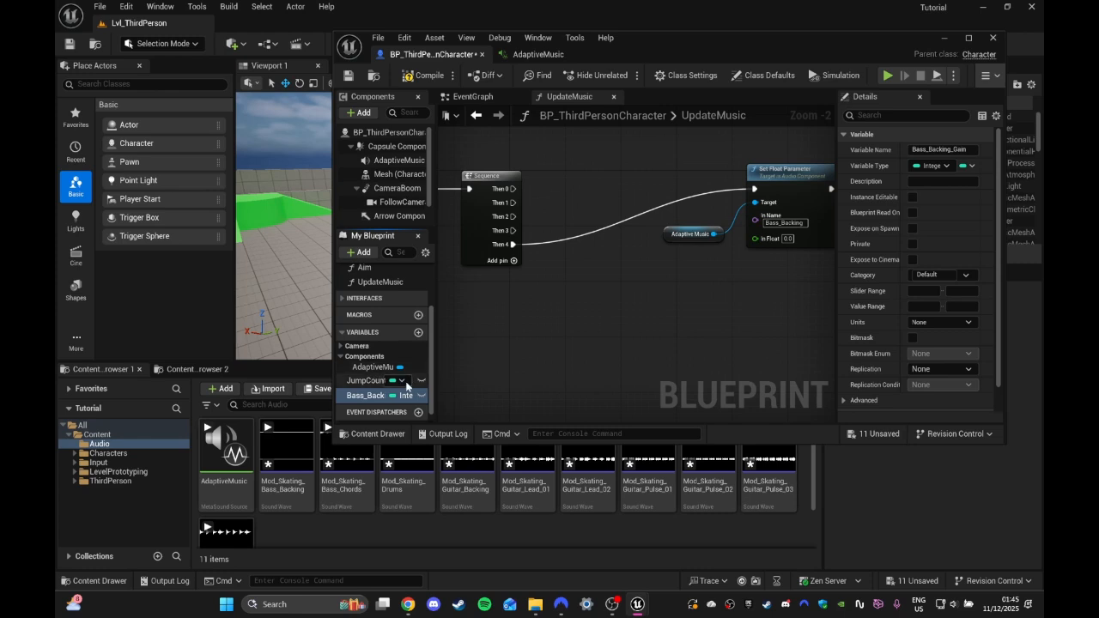
click(933, 166)
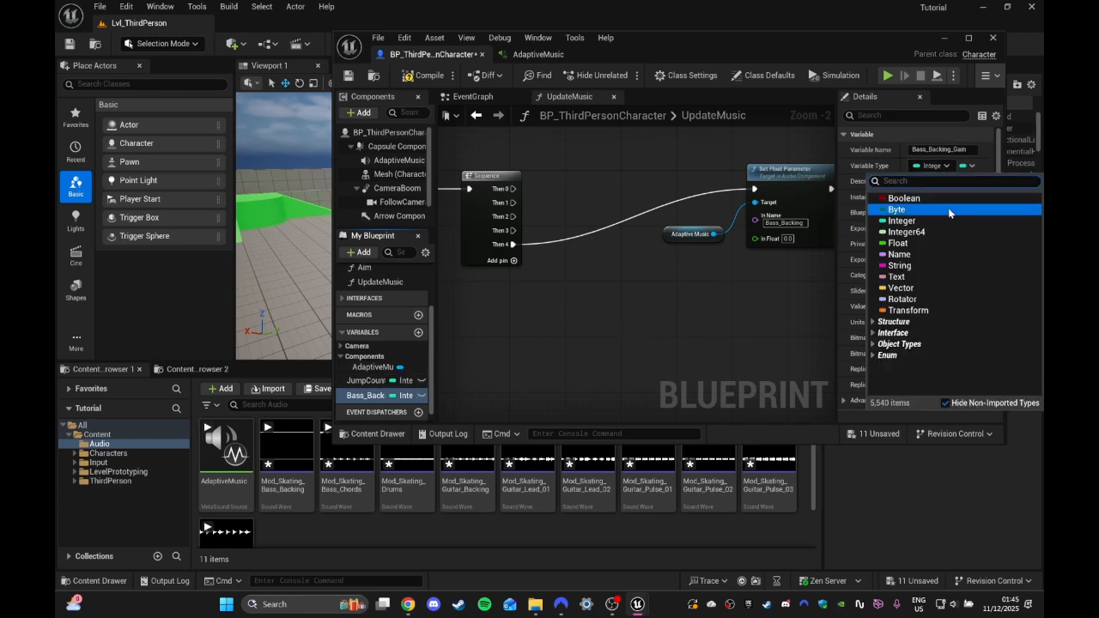
click(901, 244)
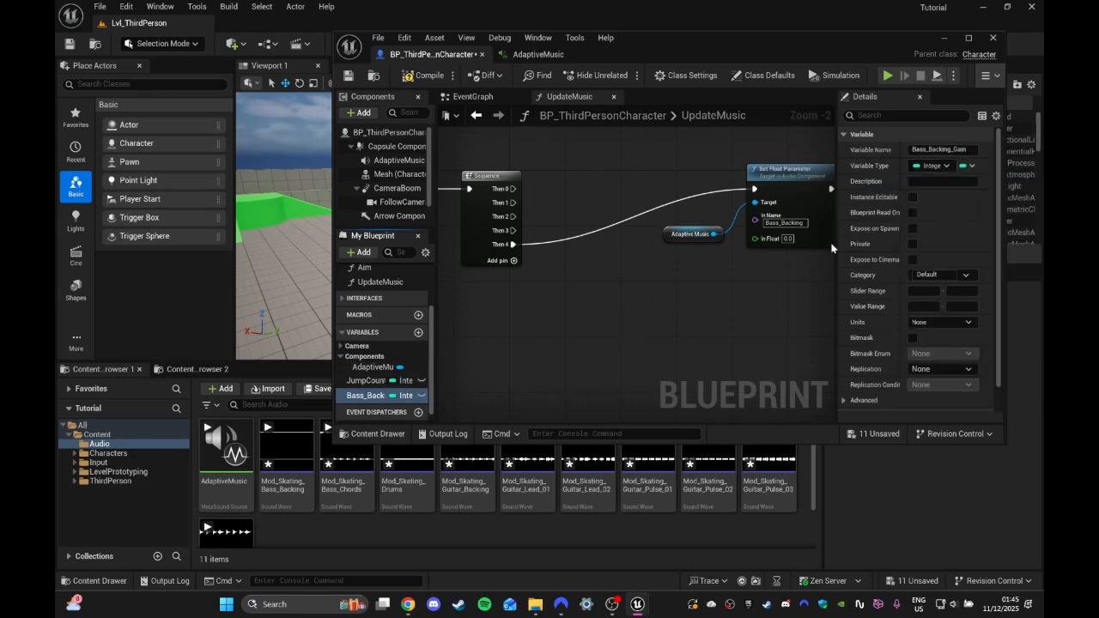
Step: Add three more Float variables named Drums_Gain, Guitar_Lead_01_Gain and Keys_Chords_Gain
click(418, 333)
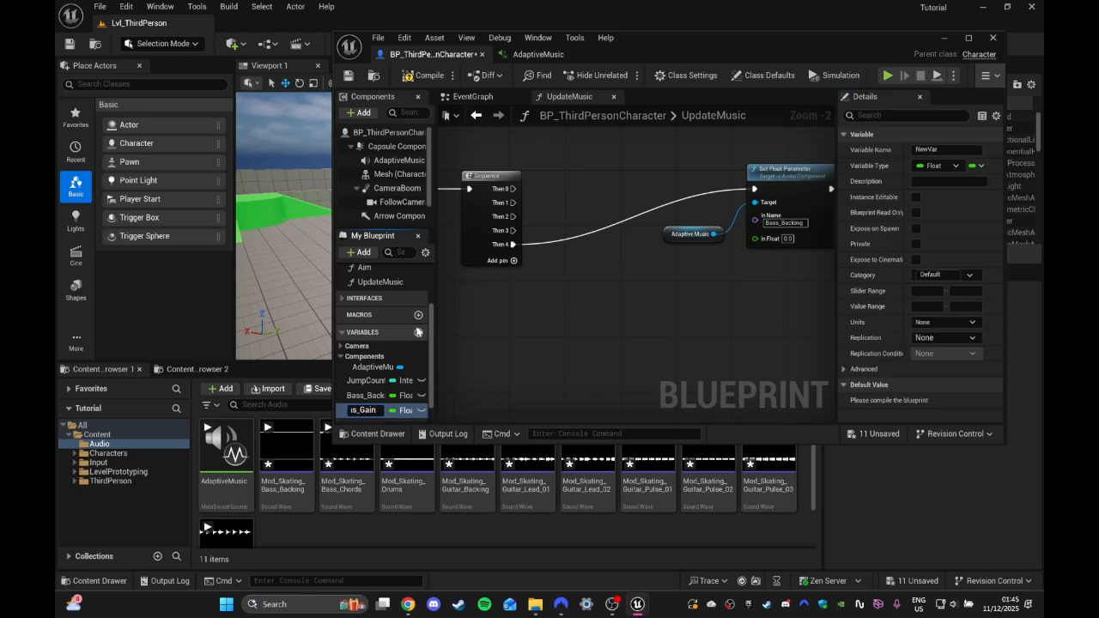
text(Drums_Gain)
key(Return)
click(418, 332)
text(Guitar_L)
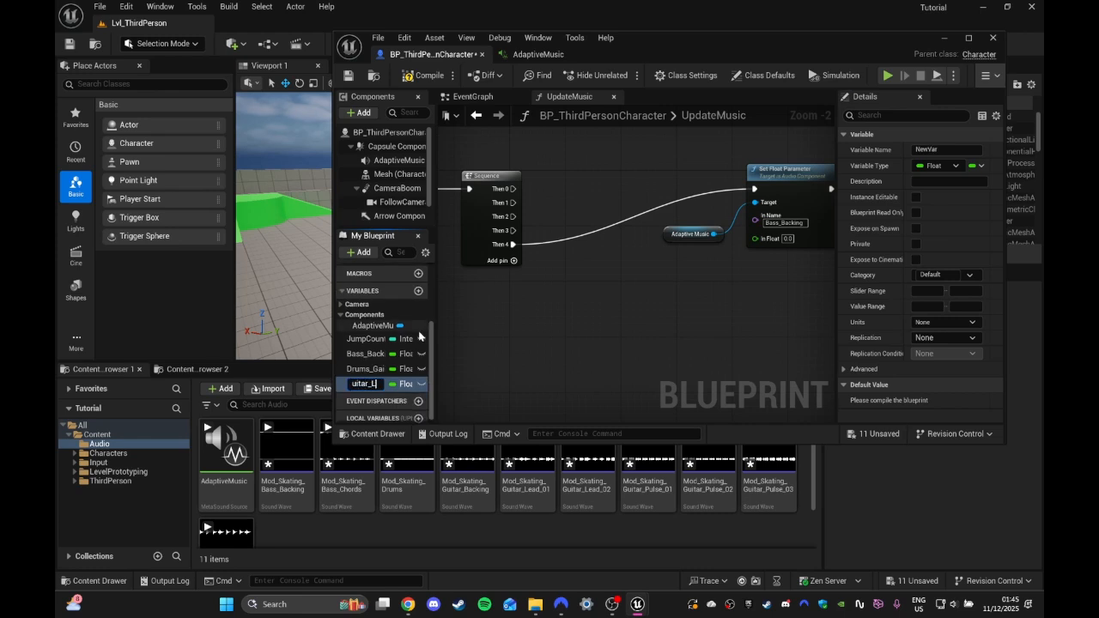
text(ead_01_Gain)
key(Return)
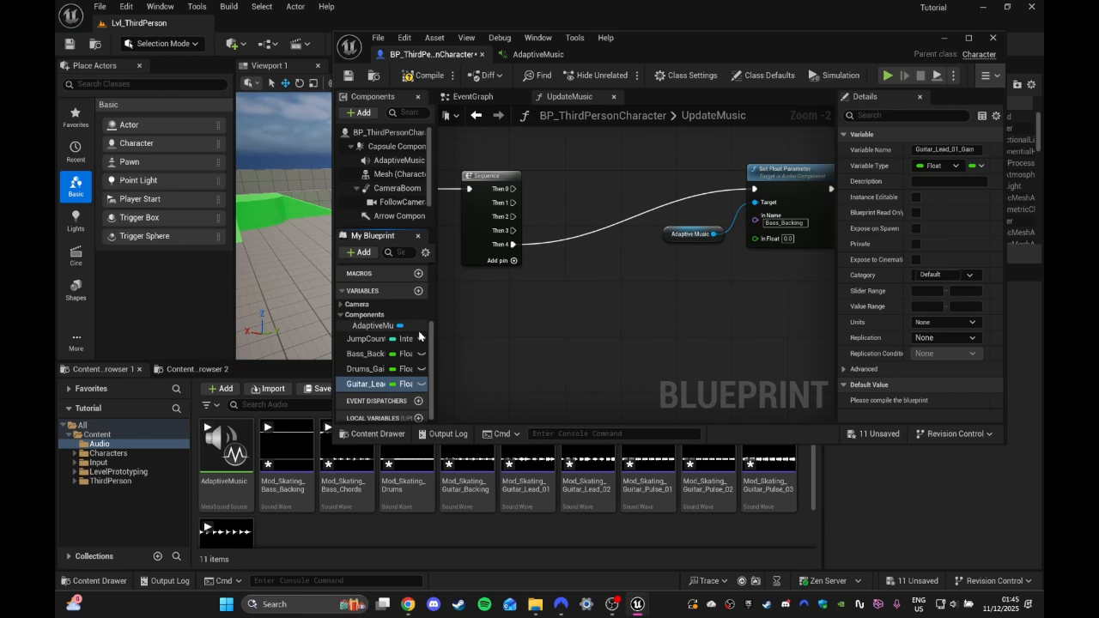
click(419, 292)
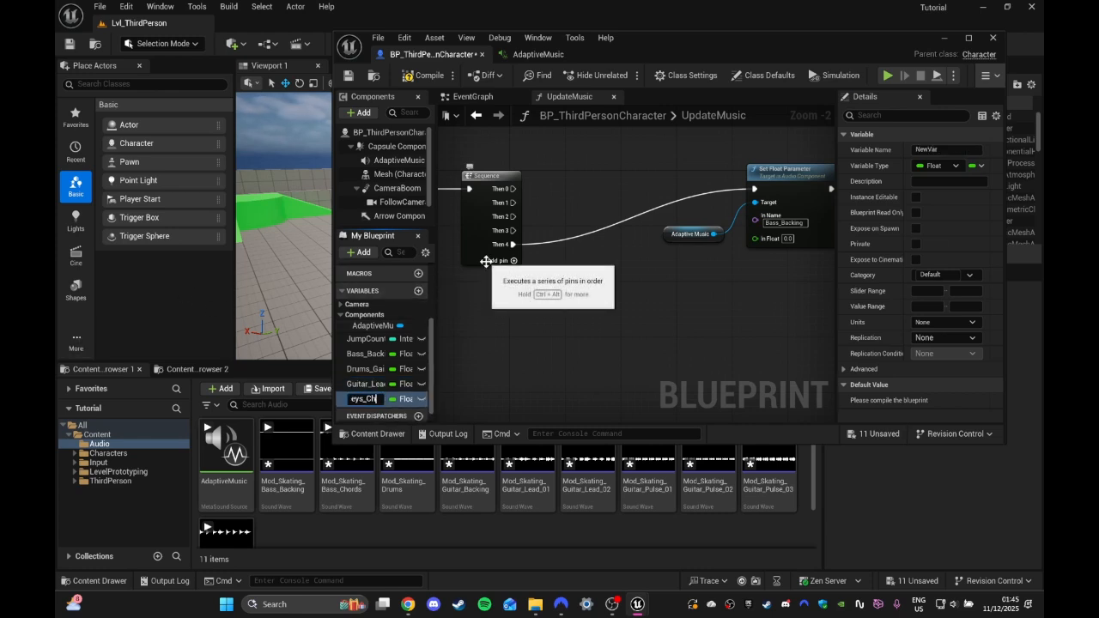
key(Return)
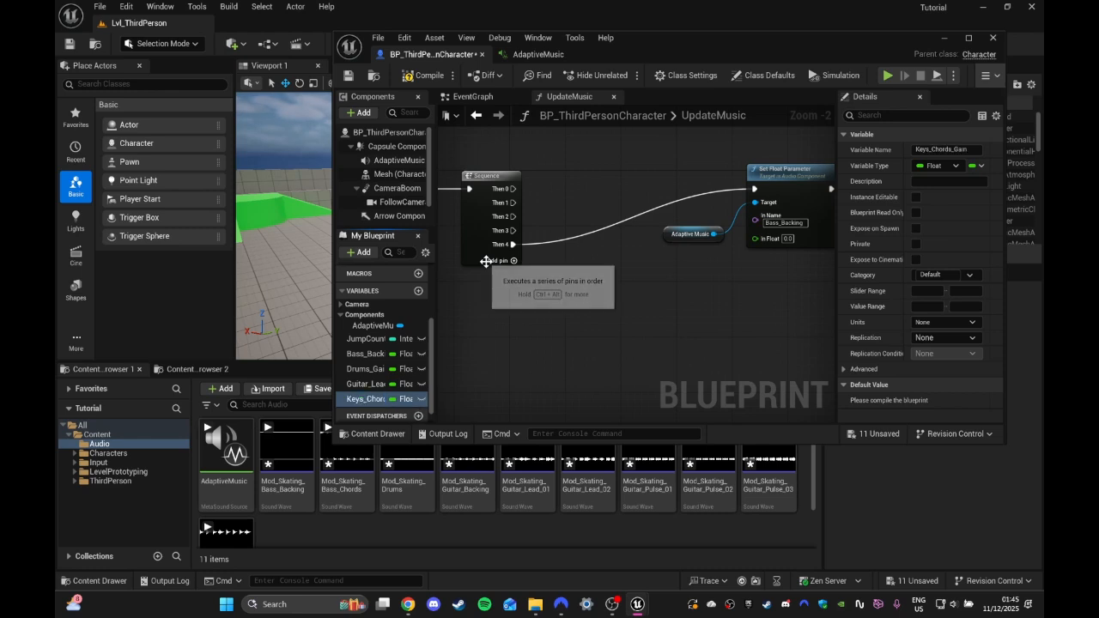
Step: Place a Bass_Backing_Gain getter below the AdaptiveMusic getter and wire it to the Bass_Backing node's In Float
drag(390, 353, 649, 262)
click(702, 282)
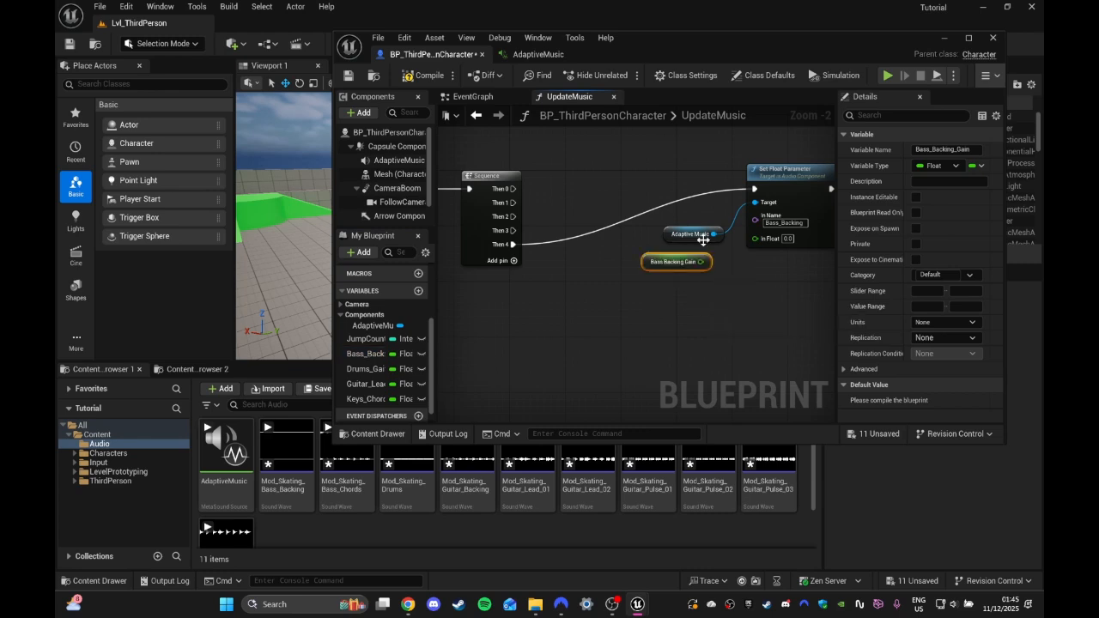
right_drag(772, 267, 639, 282)
click(545, 243)
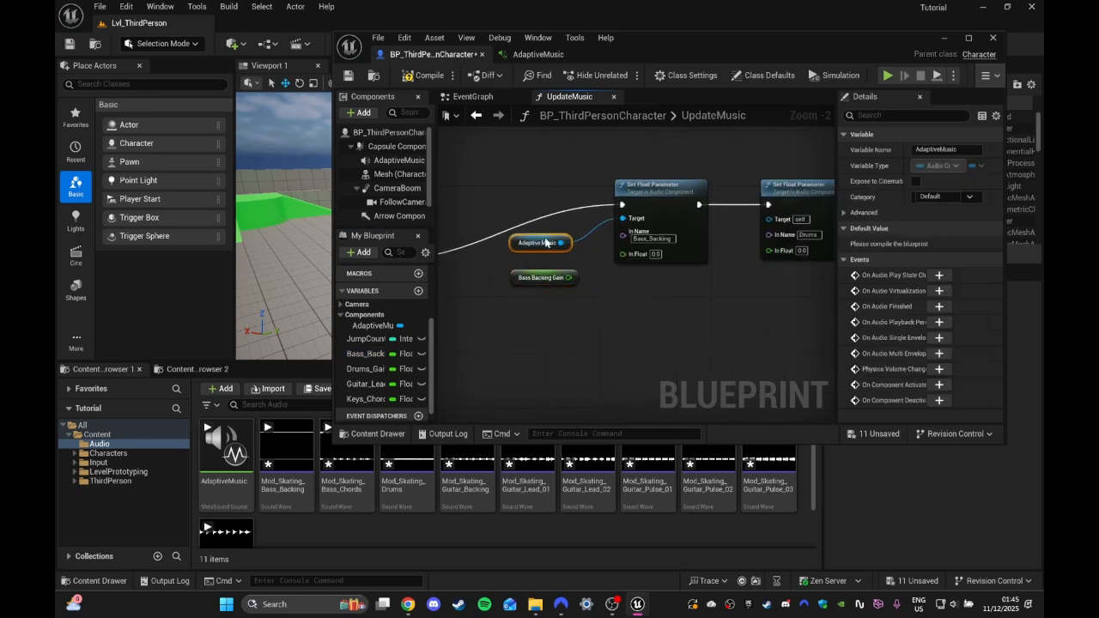
drag(571, 278, 622, 253)
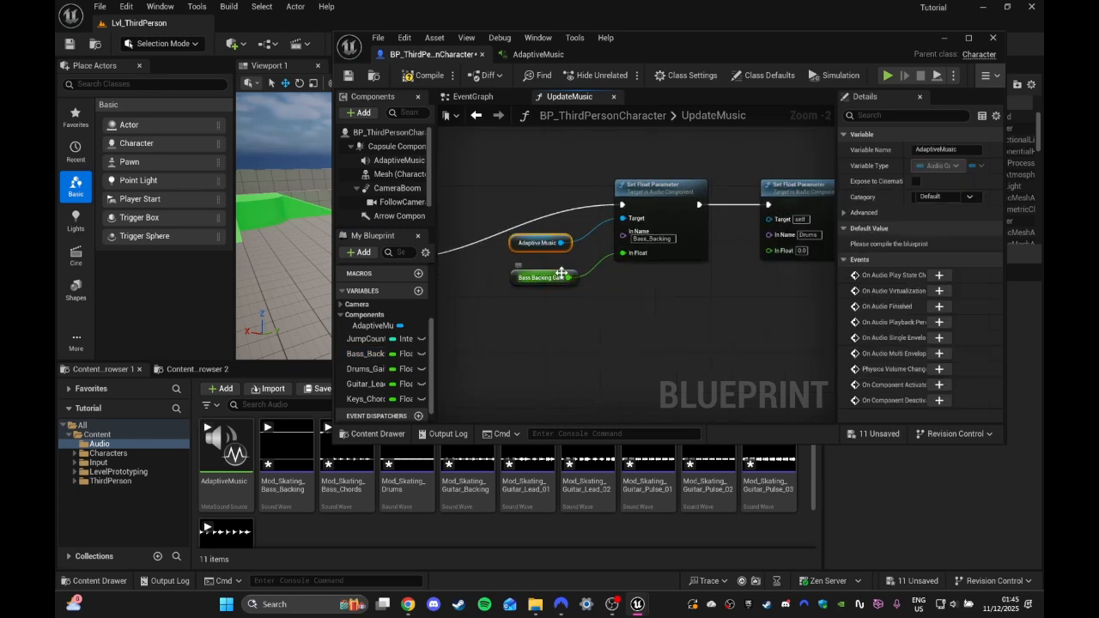
drag(559, 278, 563, 270)
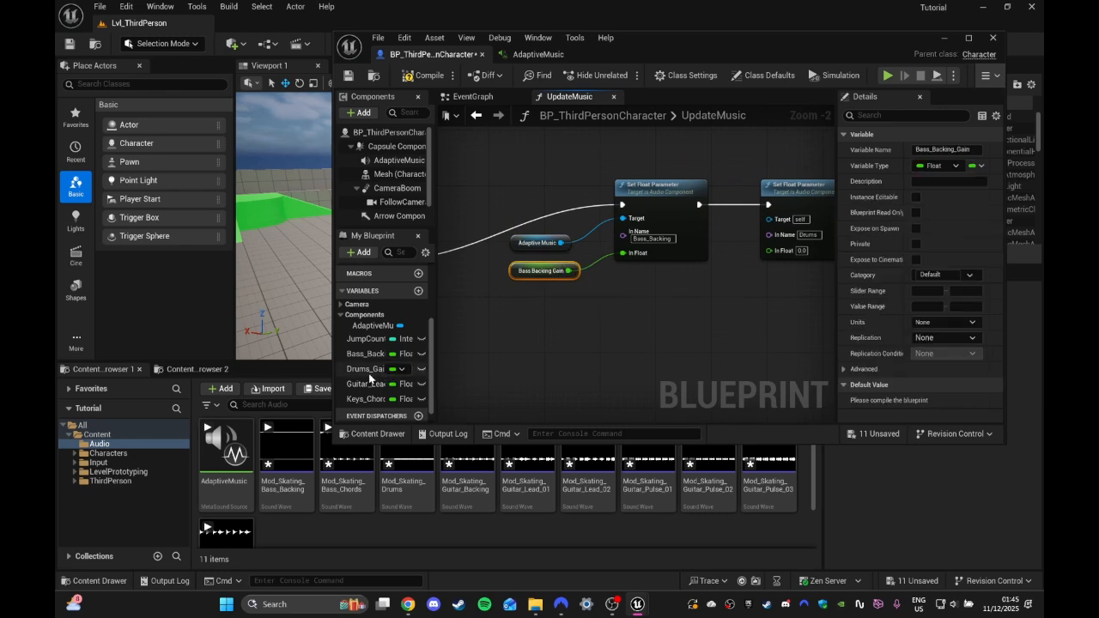
Step: Add getters for Drums_Gain, Guitar_Lead_01_Gain and Keys_Chords_Gain, wiring each to In Float on its matching Set Float Parameter node
drag(369, 378, 682, 289)
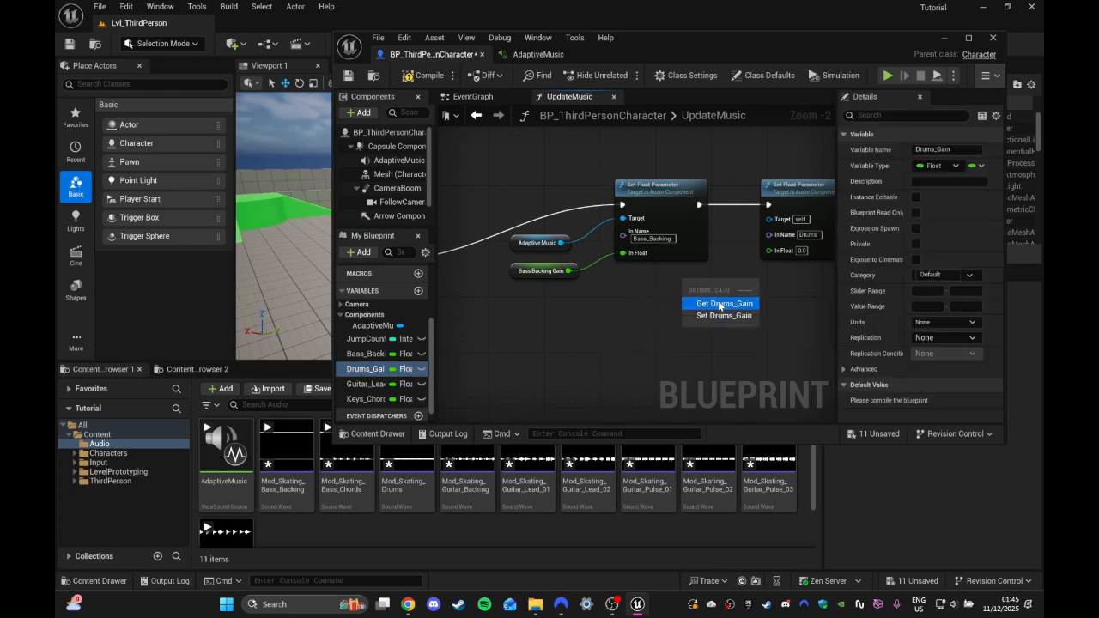
click(718, 302)
drag(721, 284, 768, 251)
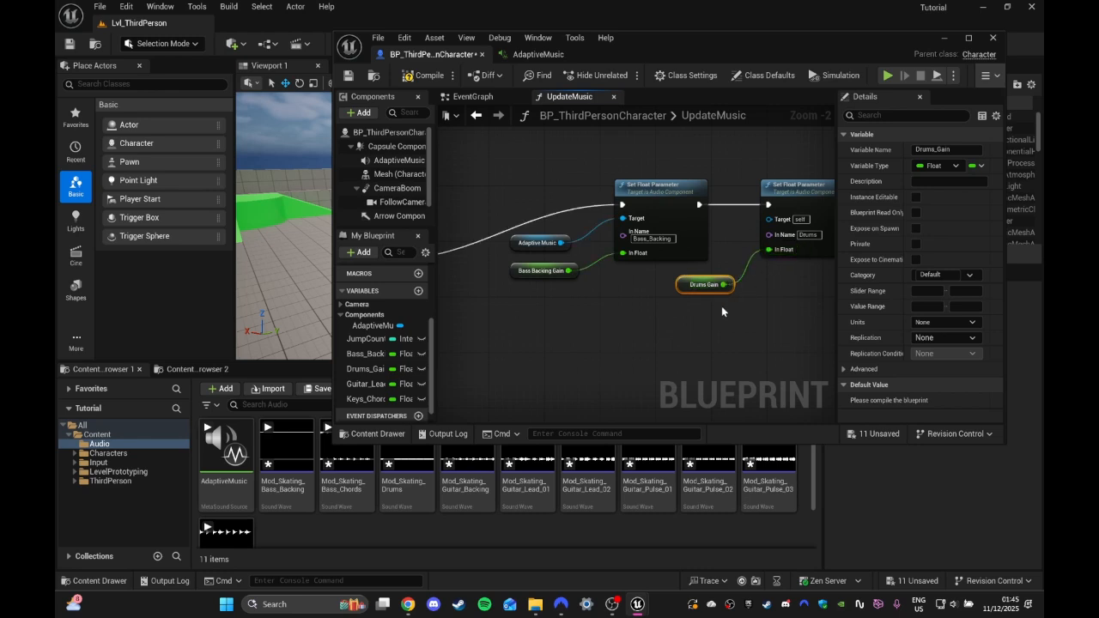
right_drag(721, 305, 533, 311)
drag(370, 389, 534, 303)
click(567, 320)
drag(603, 306, 645, 285)
drag(701, 324, 788, 281)
click(738, 319)
Step: Wire the AdaptiveMusic getter to the Target pins of the Drums, Guitar_Lead_01 and Keys_Chords Set Float Parameter nodes
right_drag(677, 320, 751, 325)
right_drag(595, 331, 737, 350)
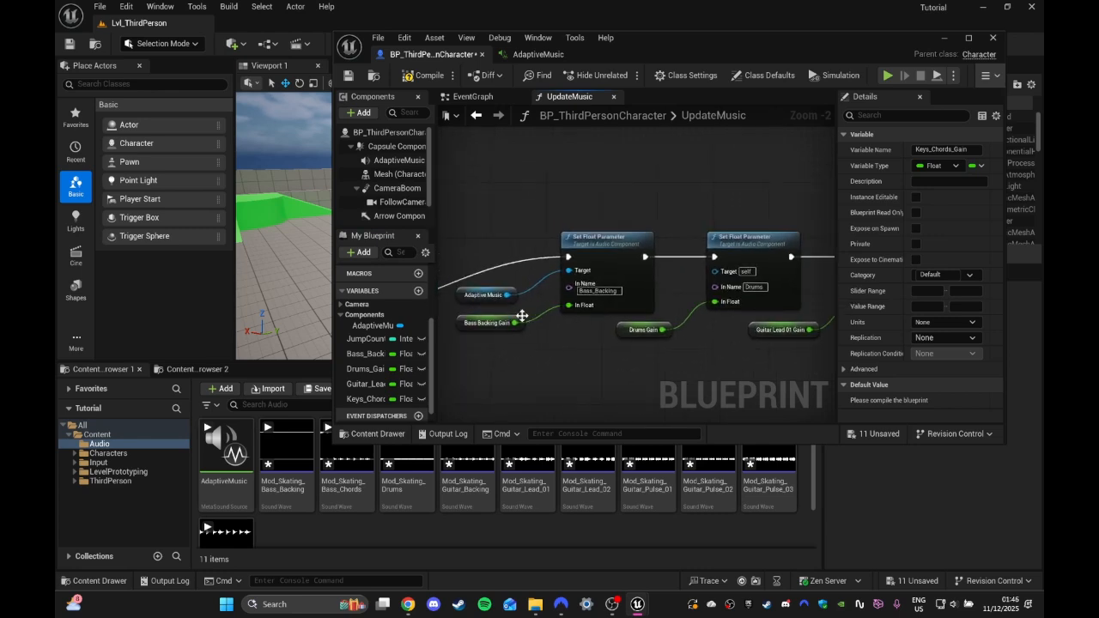
drag(507, 295, 713, 271)
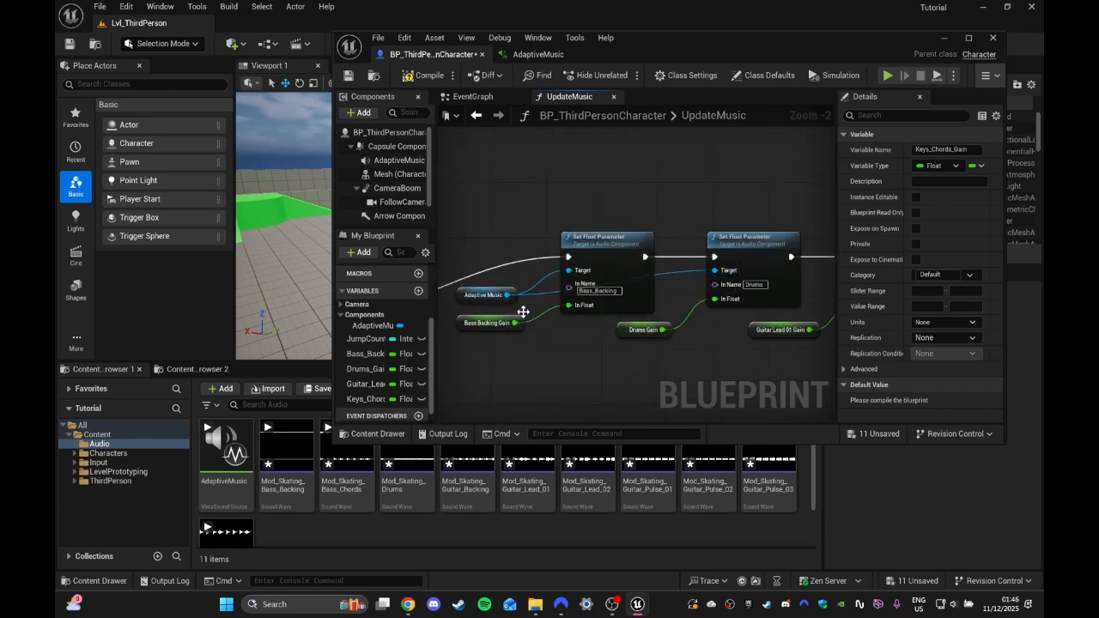
drag(507, 295, 729, 271)
right_drag(604, 331, 711, 323)
drag(491, 287, 753, 262)
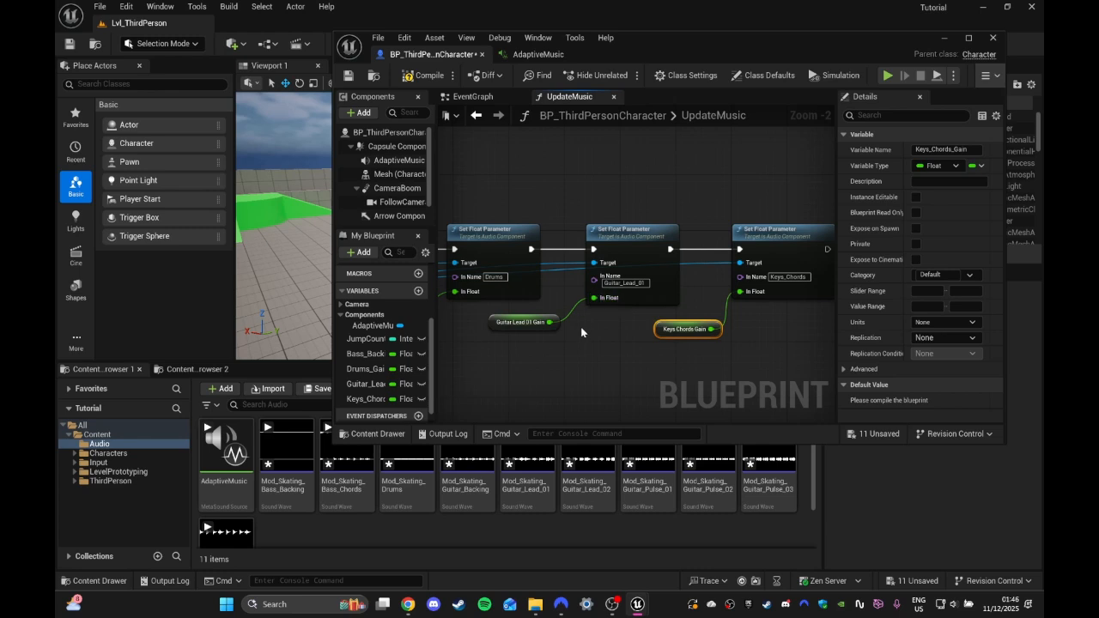
Step: Add a Branch node from the Sequence node's Then 0 pin and position it below the Bass_Backing_Gain getter
right_drag(580, 326, 876, 315)
right_drag(564, 365, 702, 316)
right_drag(579, 311, 476, 301)
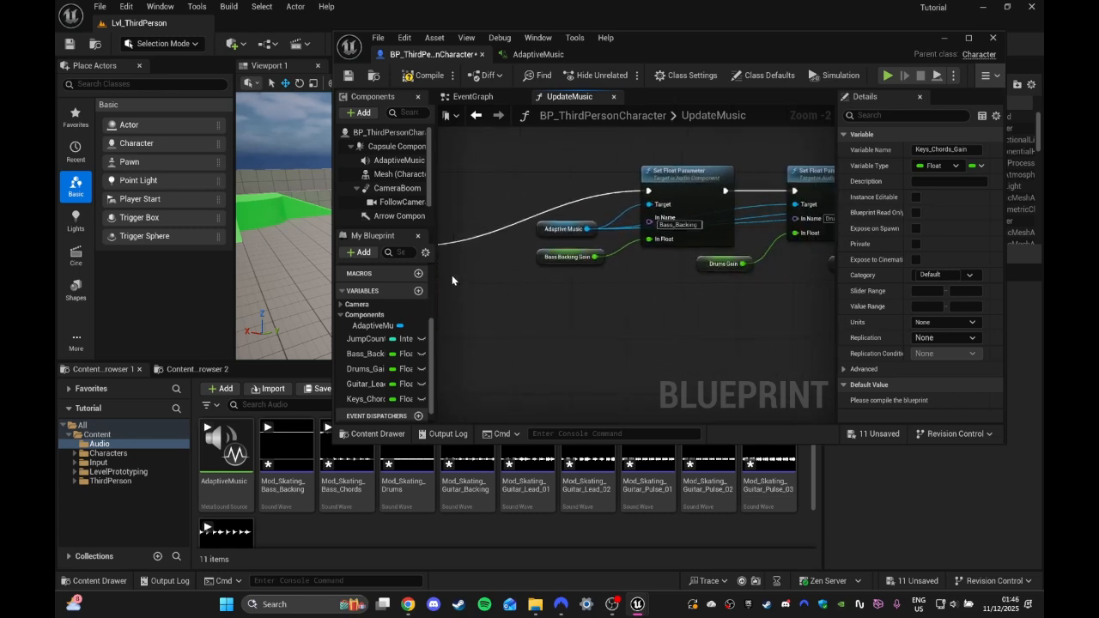
right_drag(547, 265, 636, 261)
drag(497, 186, 527, 335)
text(bra)
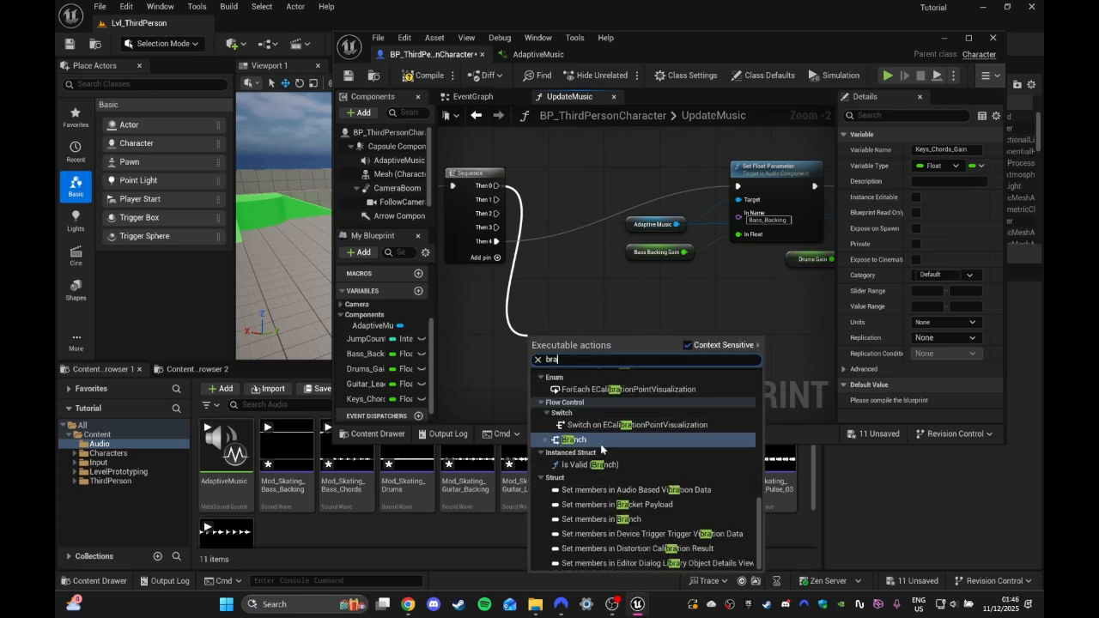
click(600, 441)
mouse_move(556, 351)
mouse_down()
mouse_move(576, 320)
mouse_move(572, 334)
mouse_up()
right_drag(634, 375, 672, 320)
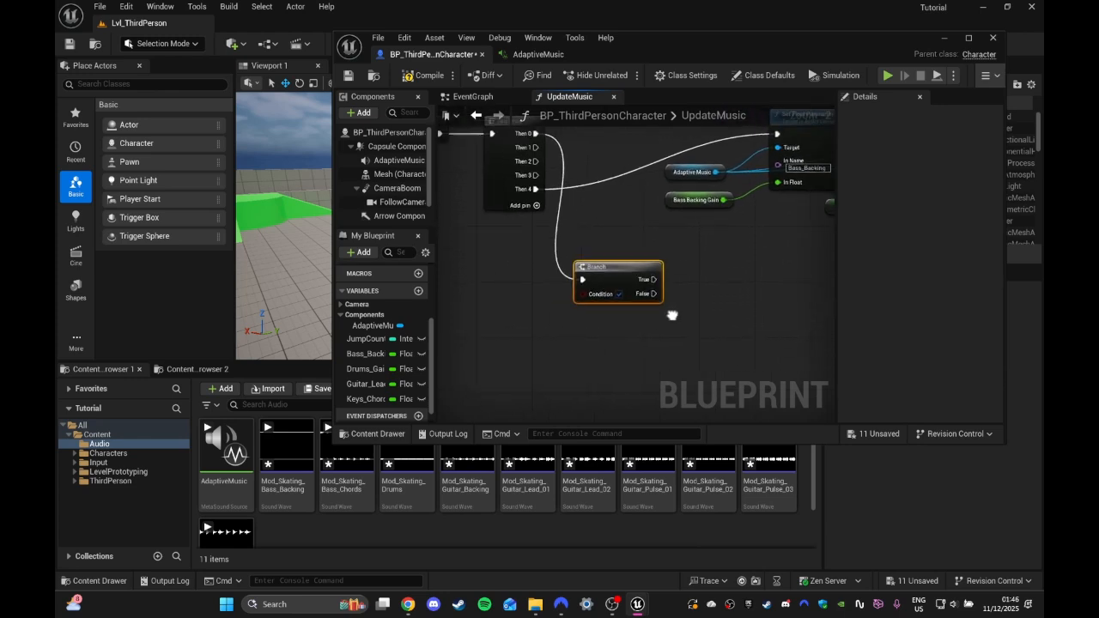
drag(638, 273, 670, 270)
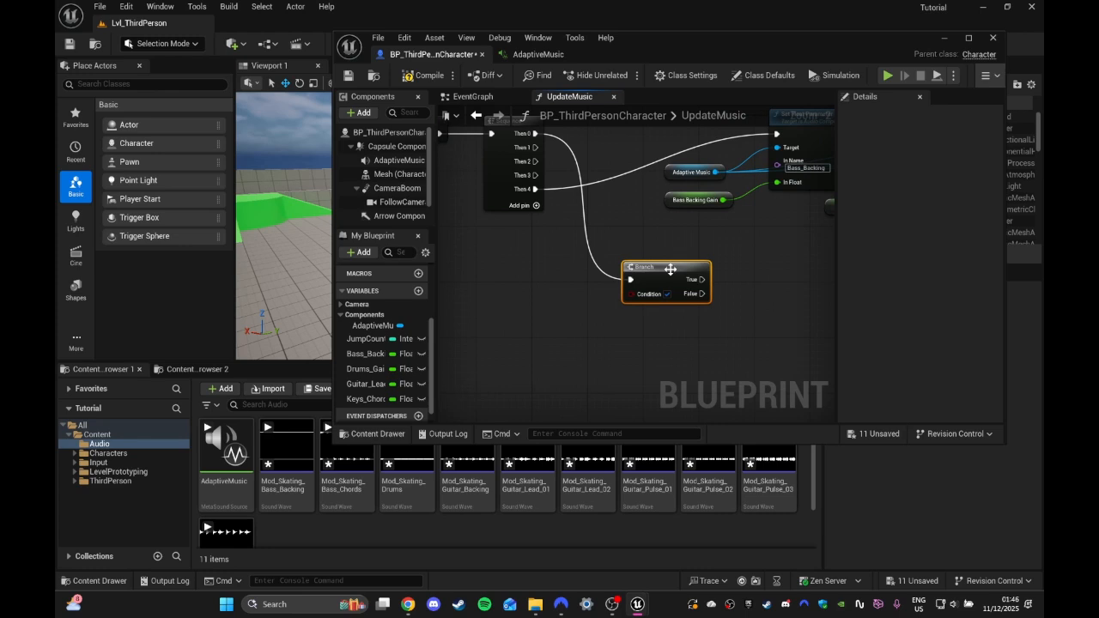
Step: Add a JumpCounter getter and a greater-or-equal (>=) node beside the Branch, wiring the getter to the comparison's first input
right_drag(511, 293, 564, 291)
drag(366, 339, 487, 293)
click(515, 305)
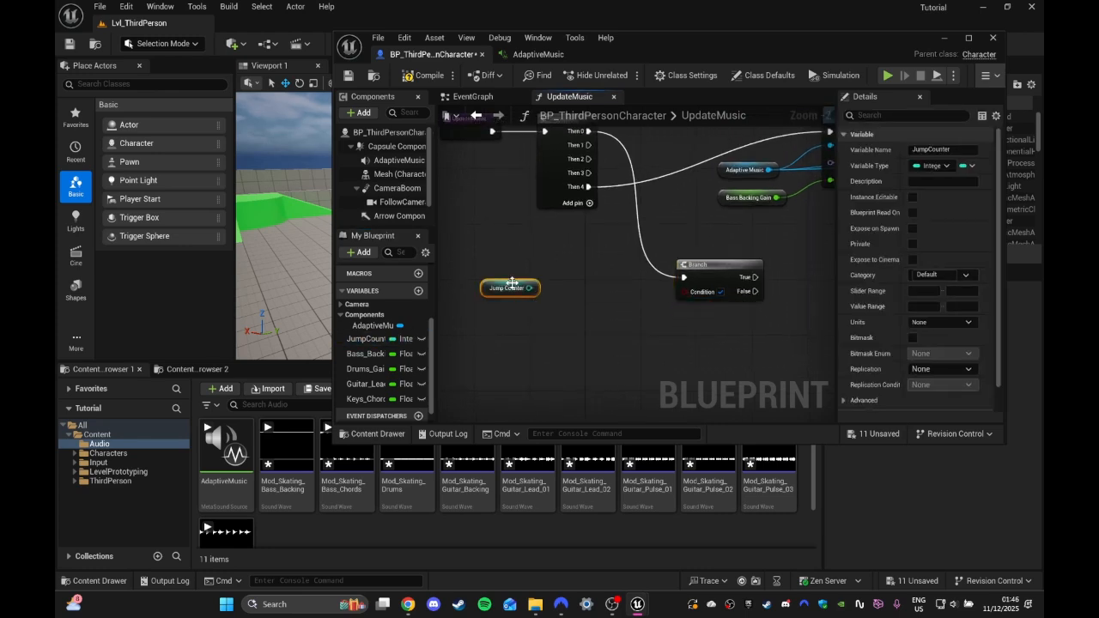
right_click(565, 288)
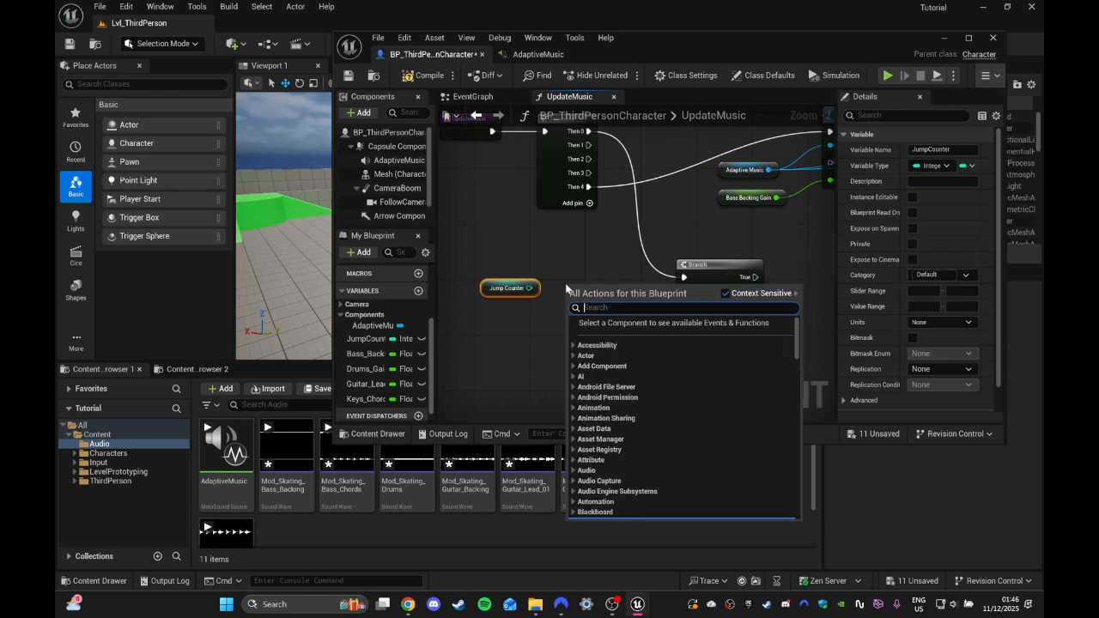
text(grea)
click(643, 348)
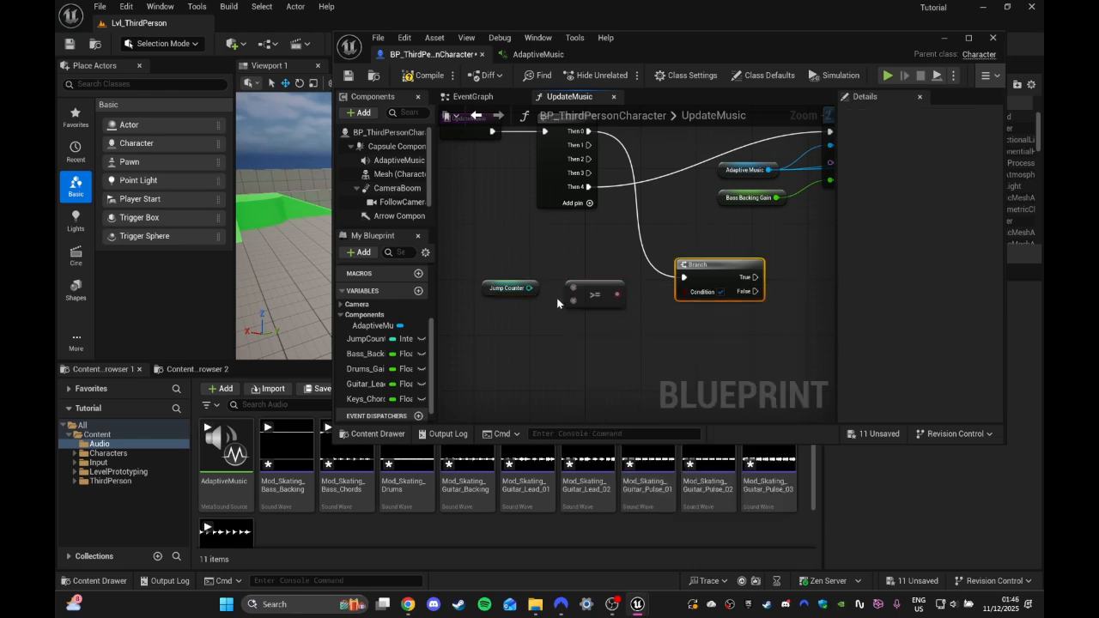
drag(529, 287, 573, 290)
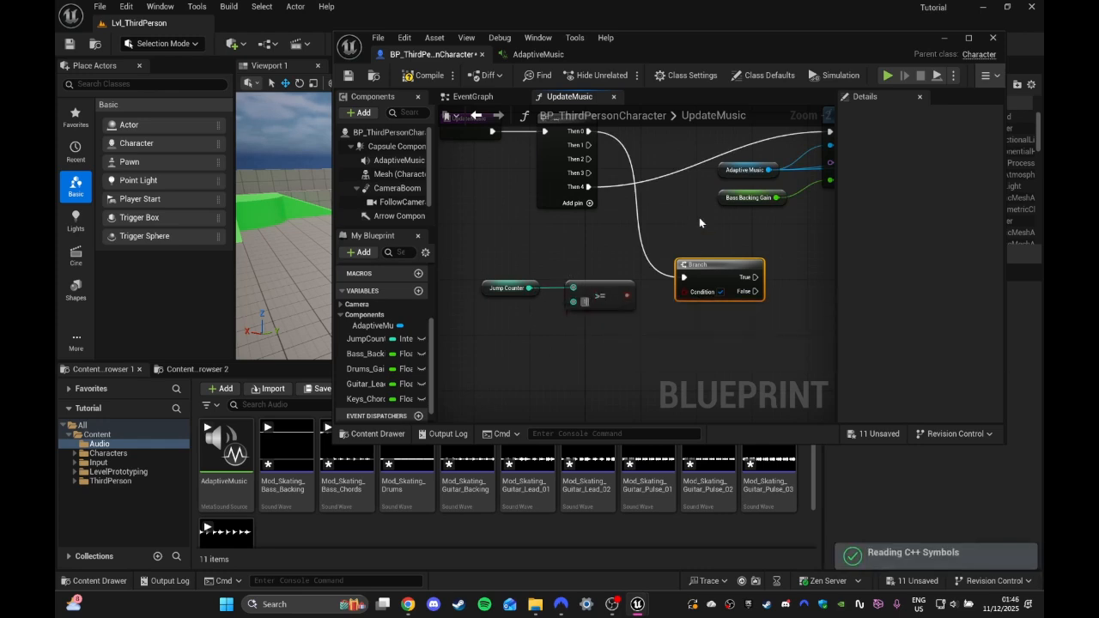
Step: Set the >= node's comparison value to 1 and wire its result to the Branch's Condition
click(588, 281)
drag(627, 295, 692, 292)
Step: Add a Set Bass_Backing_Gain node with value 1.0 and wire the Branch's True output to it
right_drag(725, 277, 659, 285)
drag(681, 286, 725, 275)
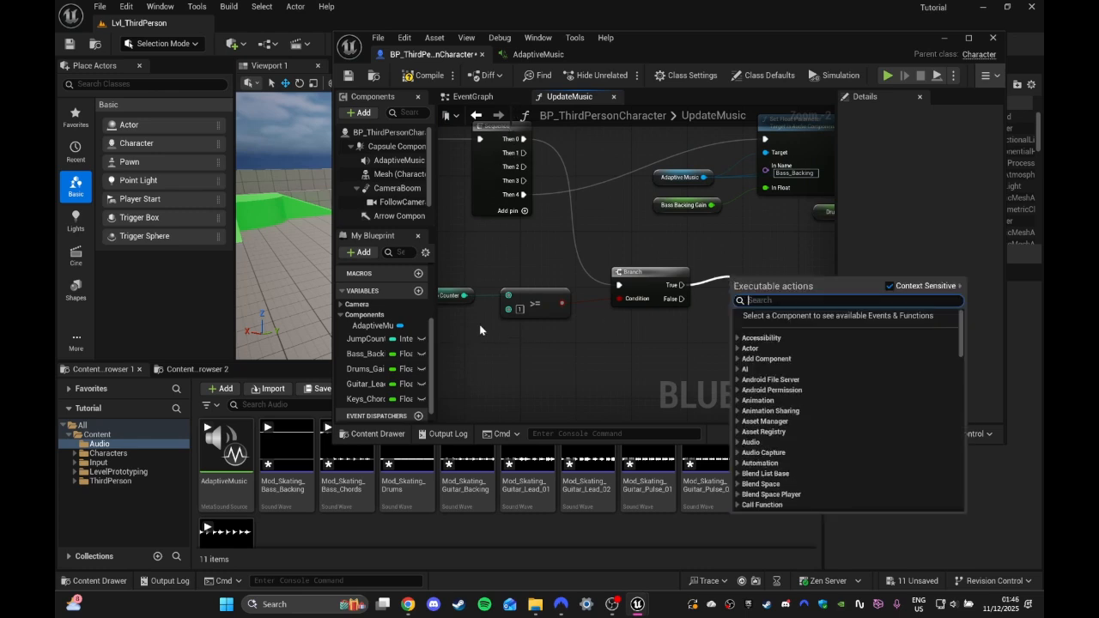
drag(374, 355, 753, 277)
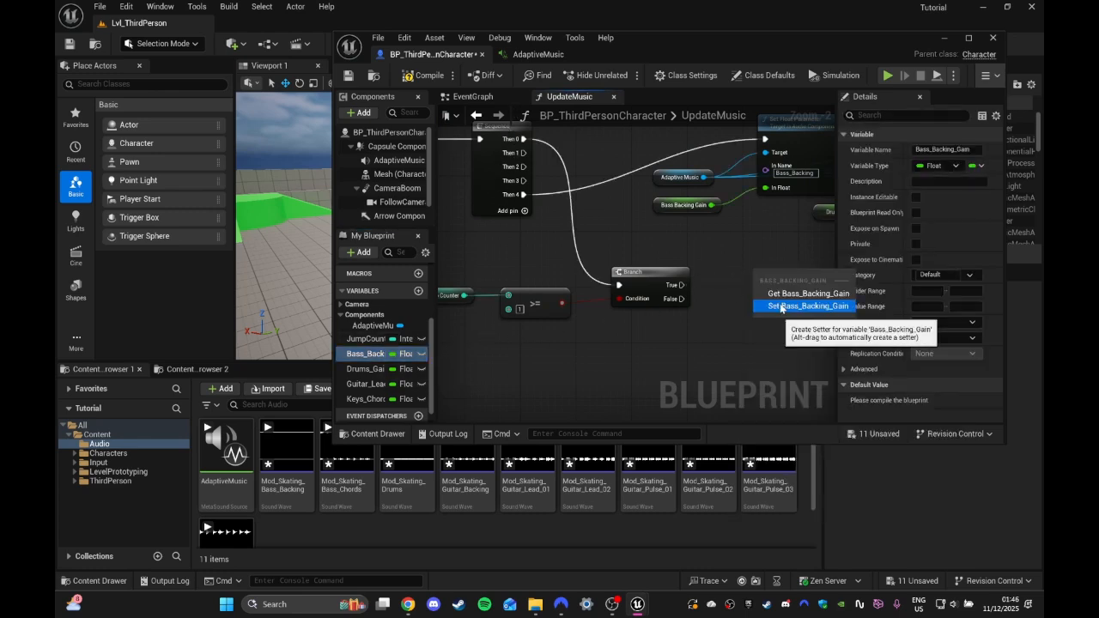
click(780, 301)
drag(679, 285, 781, 261)
click(741, 278)
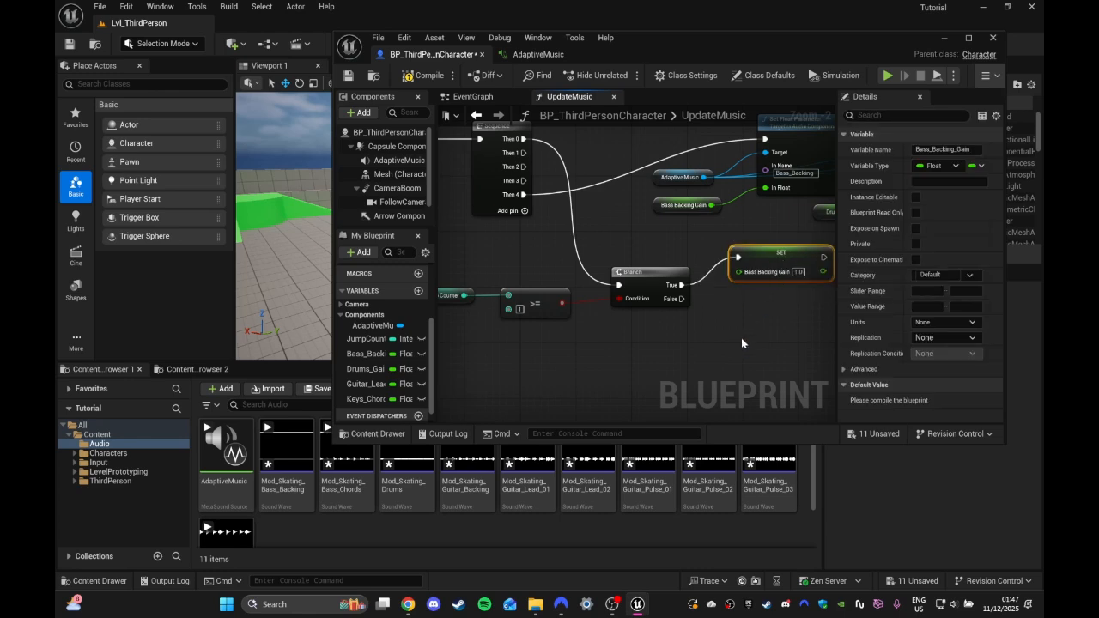
Step: Duplicate the Bass_Backing_Gain setter below the original, wire the Branch's False output to it and set its value to 0
key(ctrl+c)
key(ctrl+v)
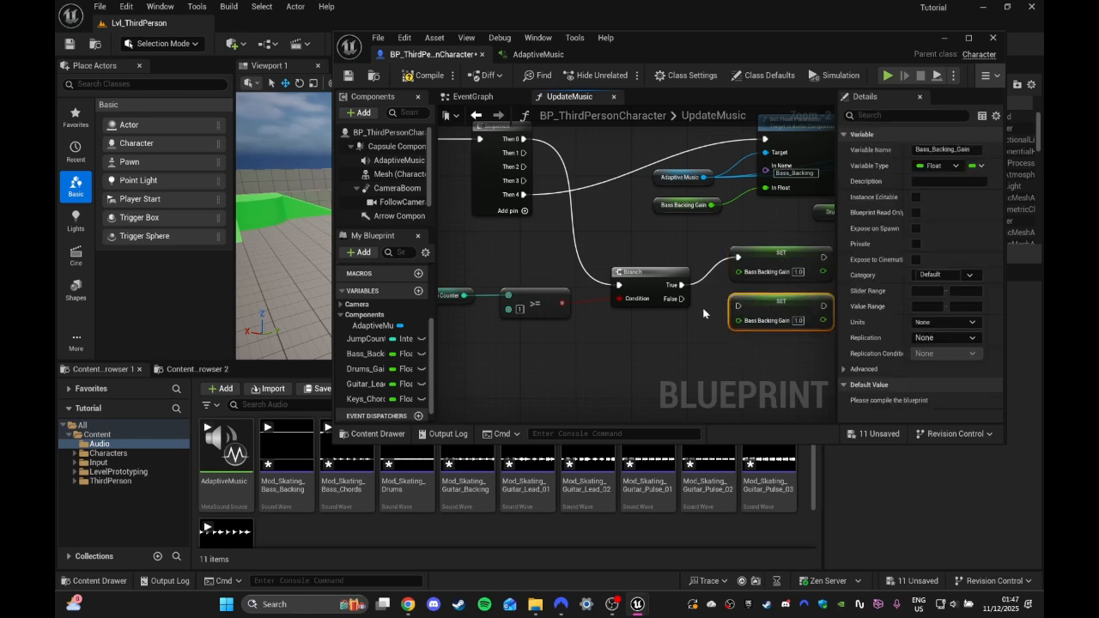
drag(683, 298, 735, 314)
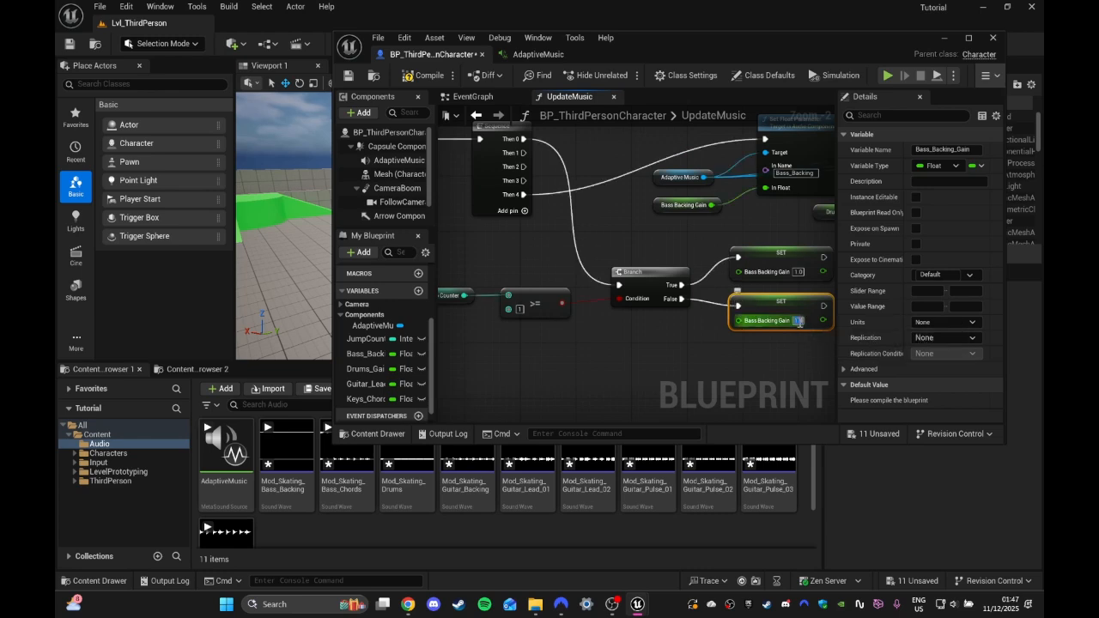
text(0)
key(Return)
right_drag(775, 359, 748, 340)
drag(749, 350, 738, 241)
drag(737, 240, 736, 245)
Step: Copy the Jump Counter, >= and Branch nodes, paste them below the originals and set the copied comparison value to 2
click(611, 338)
right_drag(609, 341, 670, 319)
drag(699, 310, 475, 243)
key(ctrl+c)
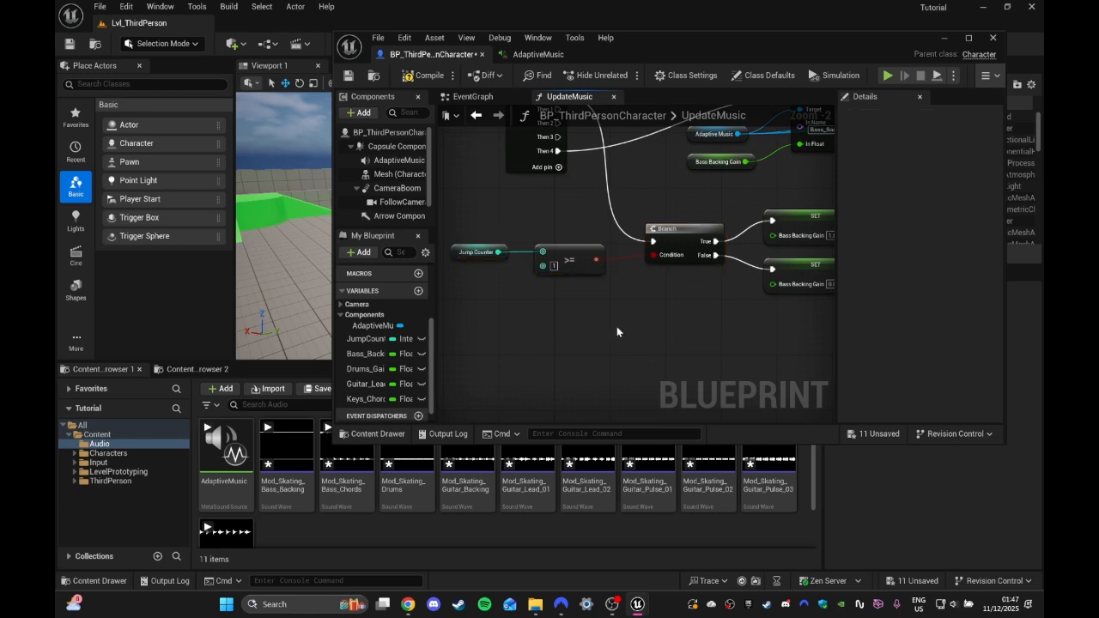
right_drag(616, 327, 636, 273)
key(ctrl+v)
mouse_move(694, 292)
mouse_down()
mouse_move(695, 271)
mouse_move(689, 321)
mouse_move(695, 313)
mouse_up()
right_drag(690, 310, 678, 216)
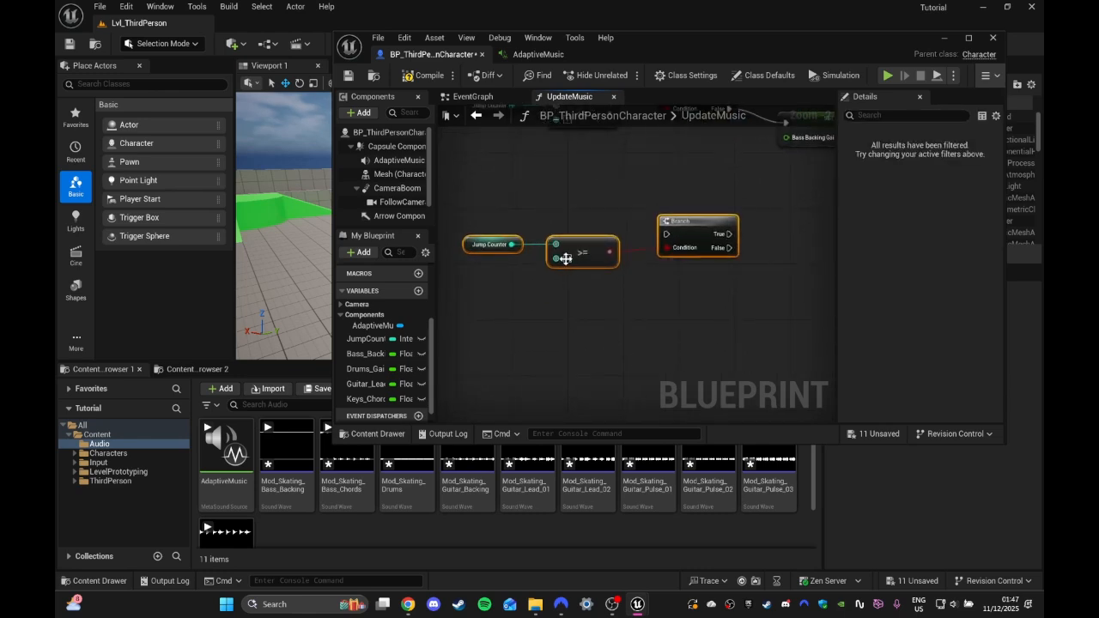
click(589, 341)
Step: Paste two more copies of the Jump Counter comparison and Branch in a column below, setting the upper copy's comparison value to 3
key(ctrl+v)
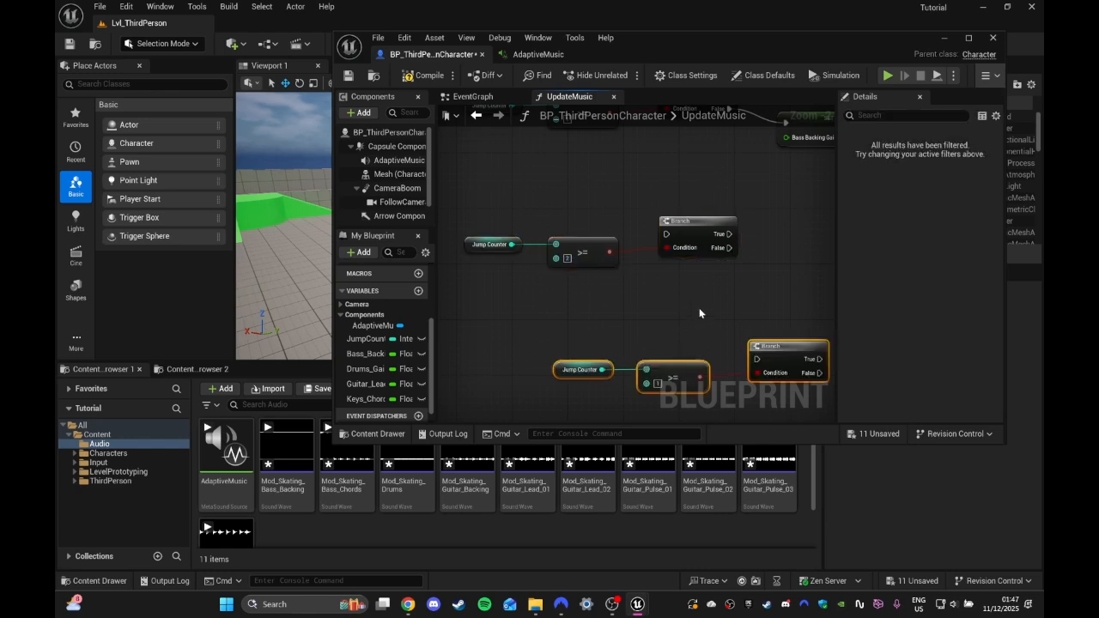
click(780, 349)
mouse_move(781, 348)
mouse_down()
mouse_move(750, 348)
mouse_move(777, 347)
mouse_up()
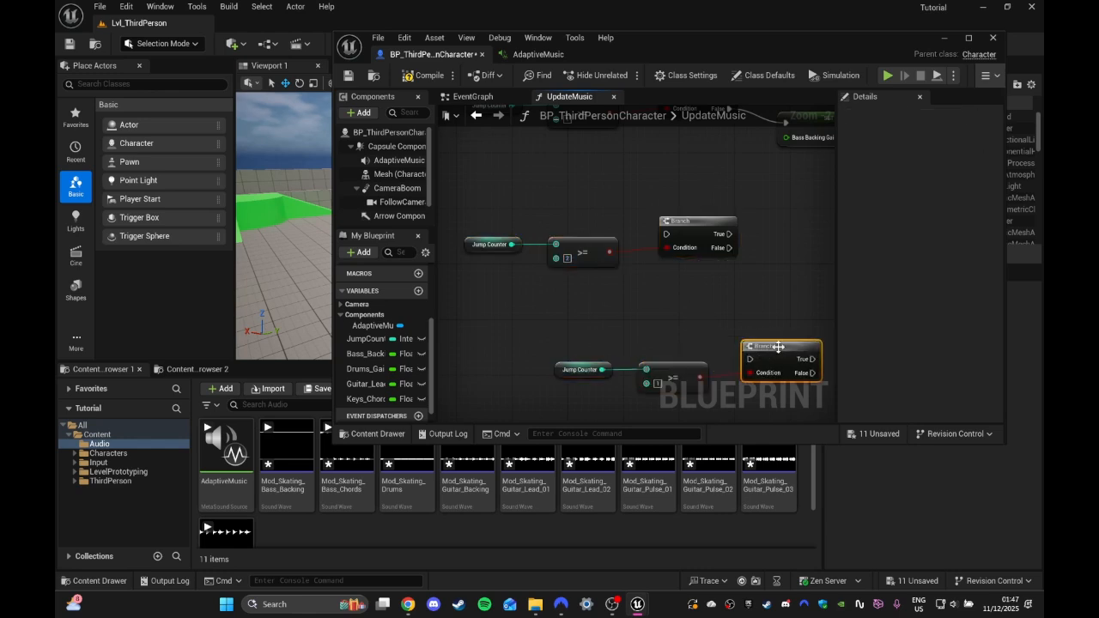
key(ctrl+z)
drag(564, 333, 760, 380)
drag(775, 350, 684, 357)
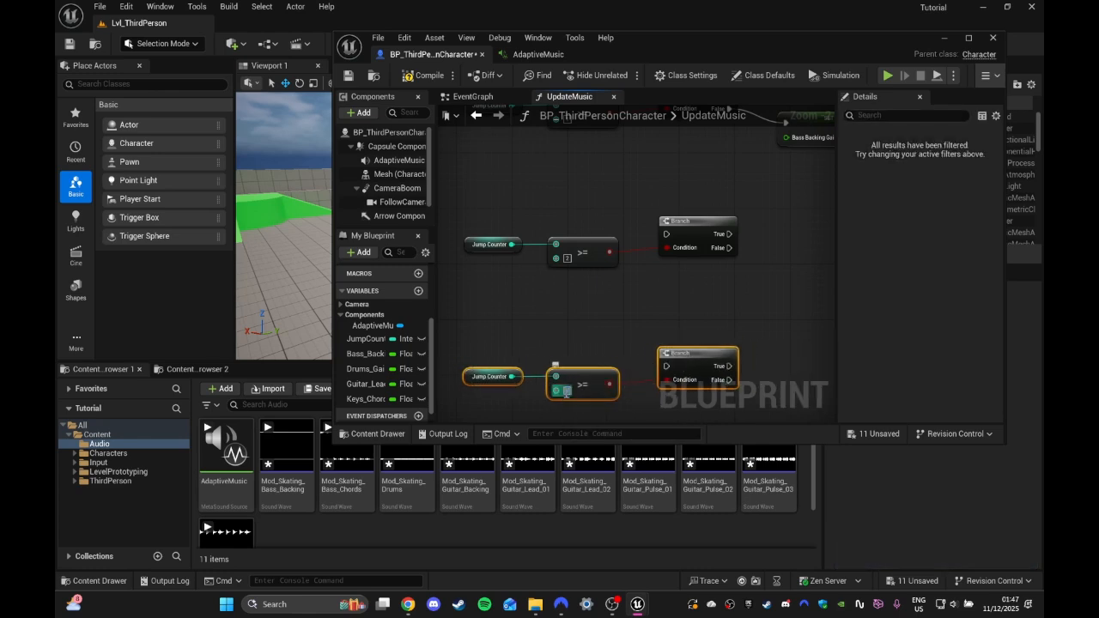
click(579, 321)
right_drag(578, 321, 580, 206)
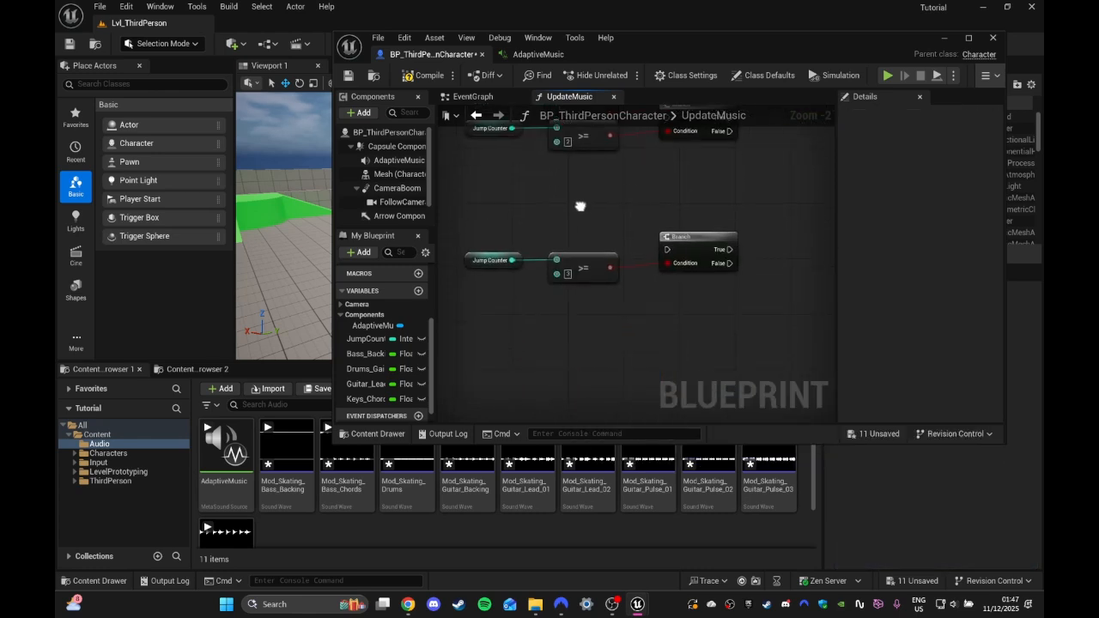
key(ctrl+v)
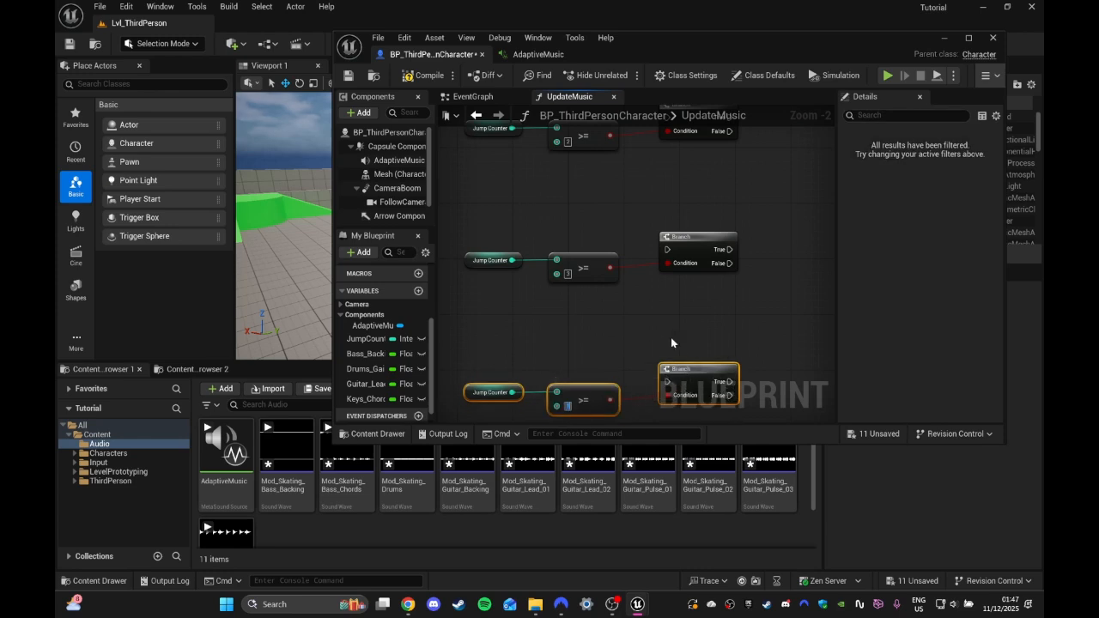
Step: Add a Set Drums_Gain node beside the second Branch and wire the Branch's True output to it
right_drag(689, 307, 558, 350)
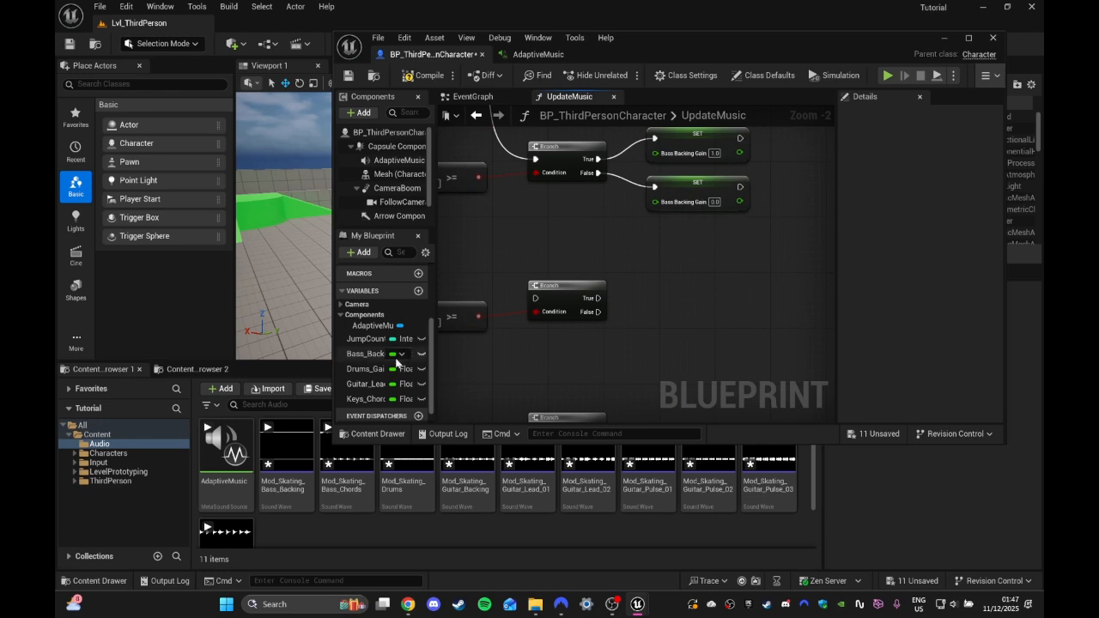
drag(372, 375, 665, 249)
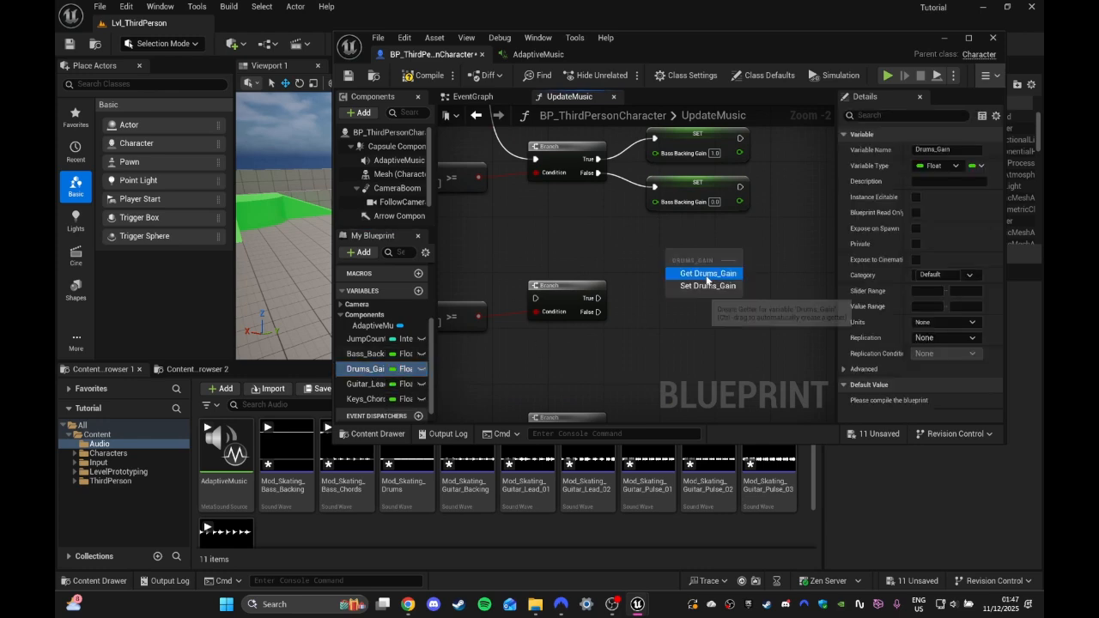
click(701, 285)
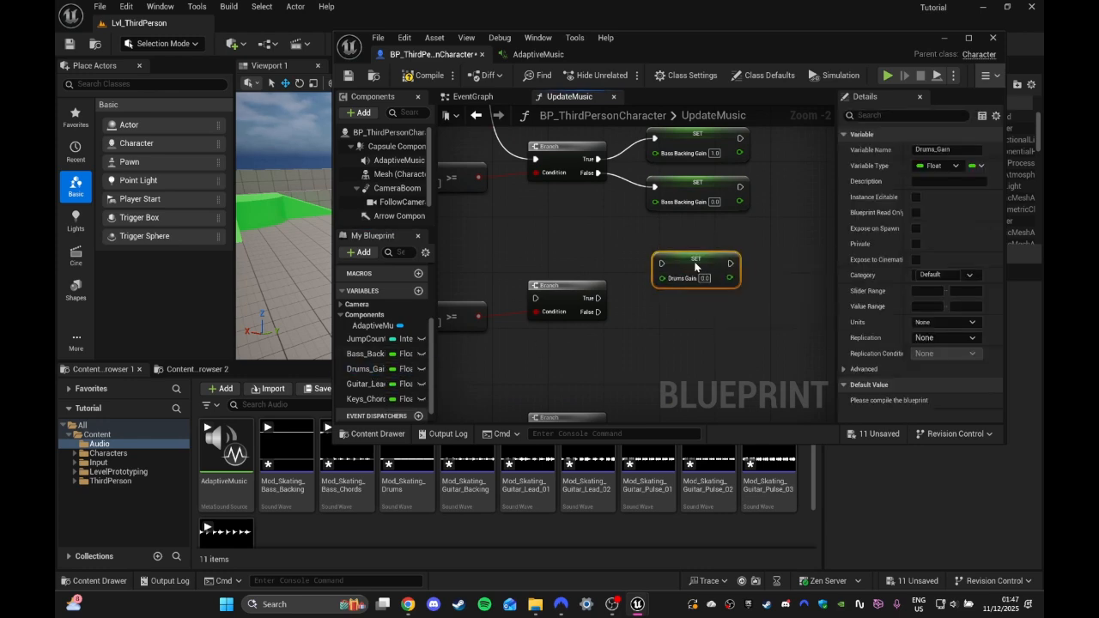
click(595, 292)
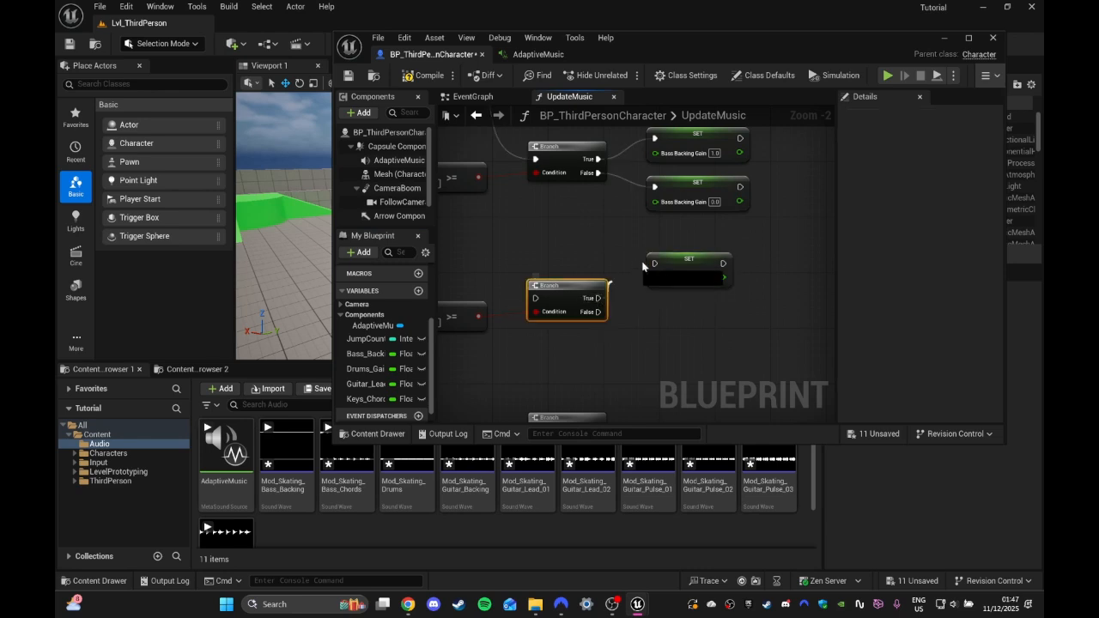
drag(599, 297, 654, 263)
Step: Add a second Set Drums_Gain node from the Branch's False output and set the True-side setter to 1.0
drag(598, 312, 650, 334)
text(set dru)
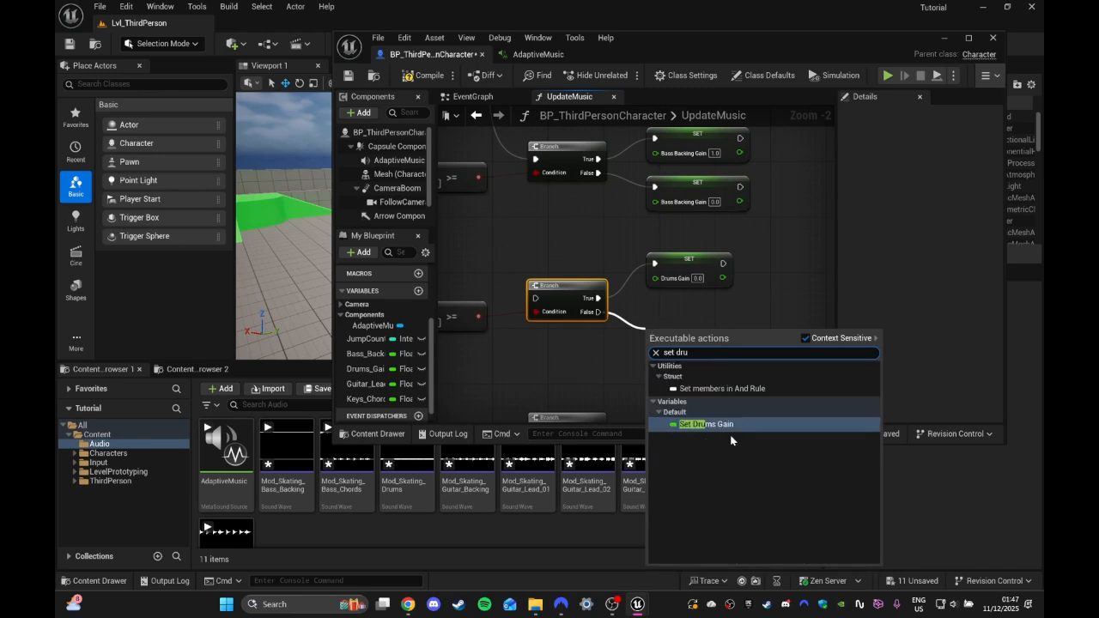
click(729, 424)
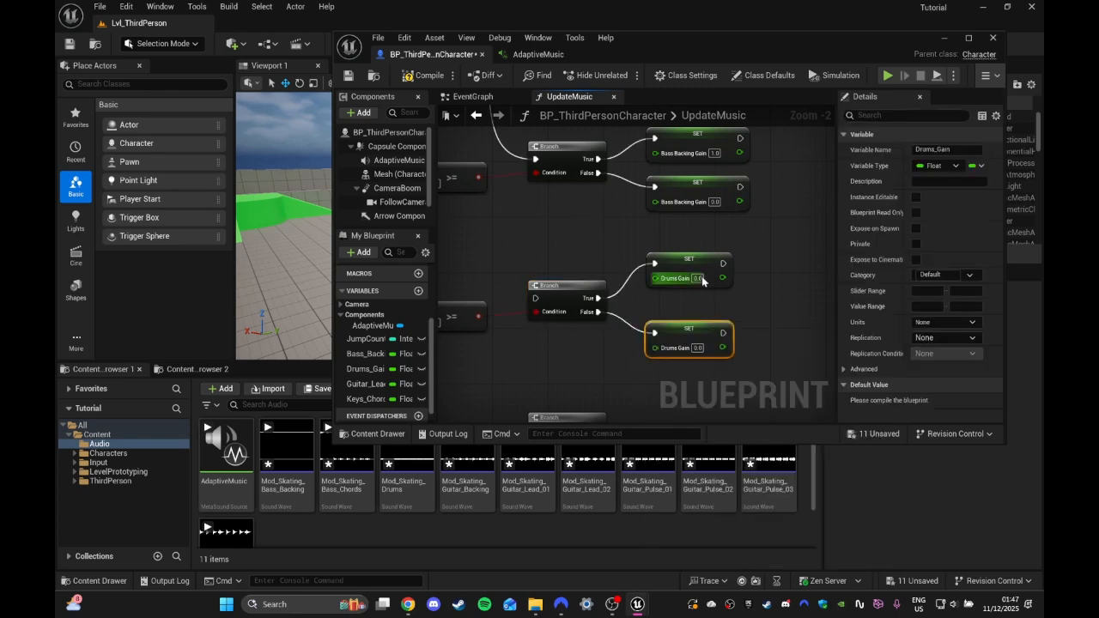
click(741, 329)
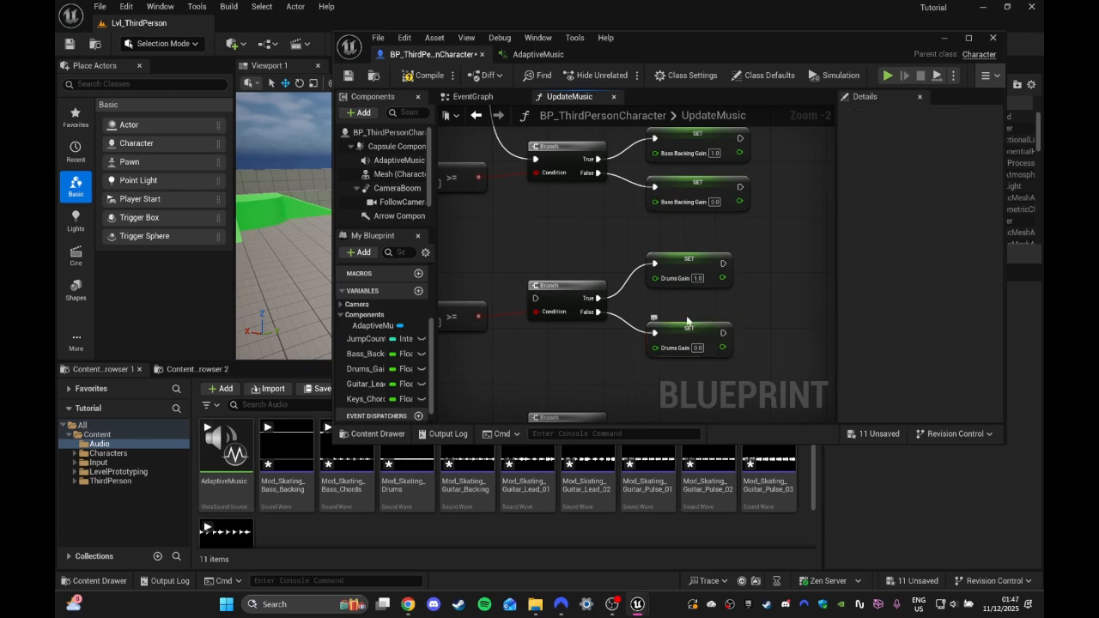
Step: Add a Set Guitar_Lead_01_Gain node beside the third Branch and set its value to 1
right_drag(677, 349, 651, 201)
drag(367, 384, 623, 261)
click(679, 291)
click(689, 283)
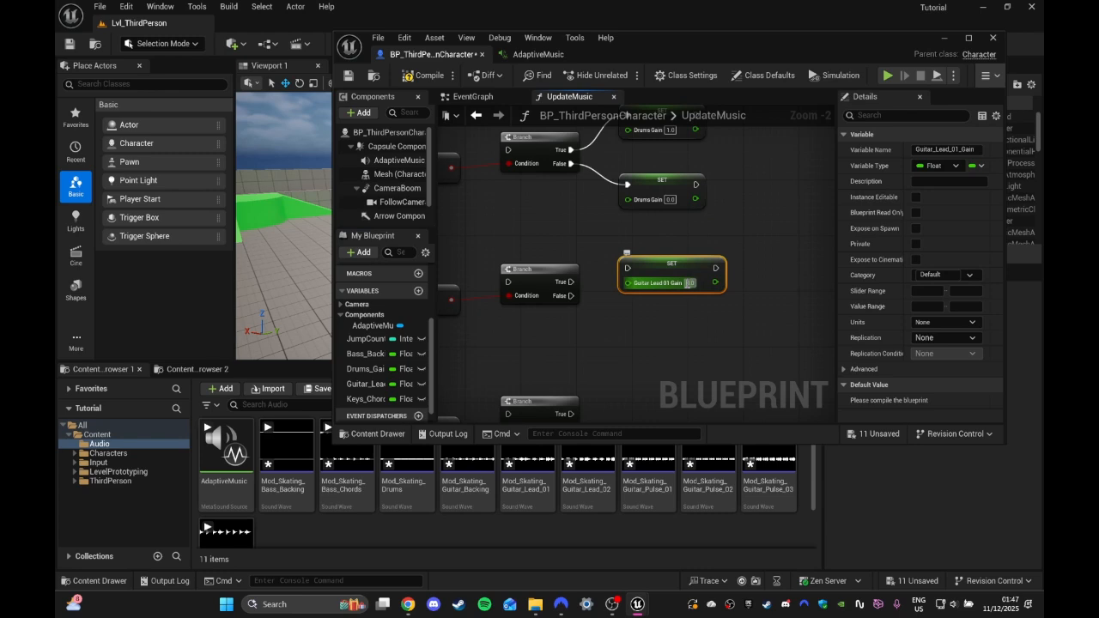
text(1)
click(648, 322)
Step: Add a second Guitar_Lead_01_Gain setter at 0.0 below the first, wiring the third Branch's True and False outputs to the two setters
drag(397, 386, 625, 312)
click(680, 351)
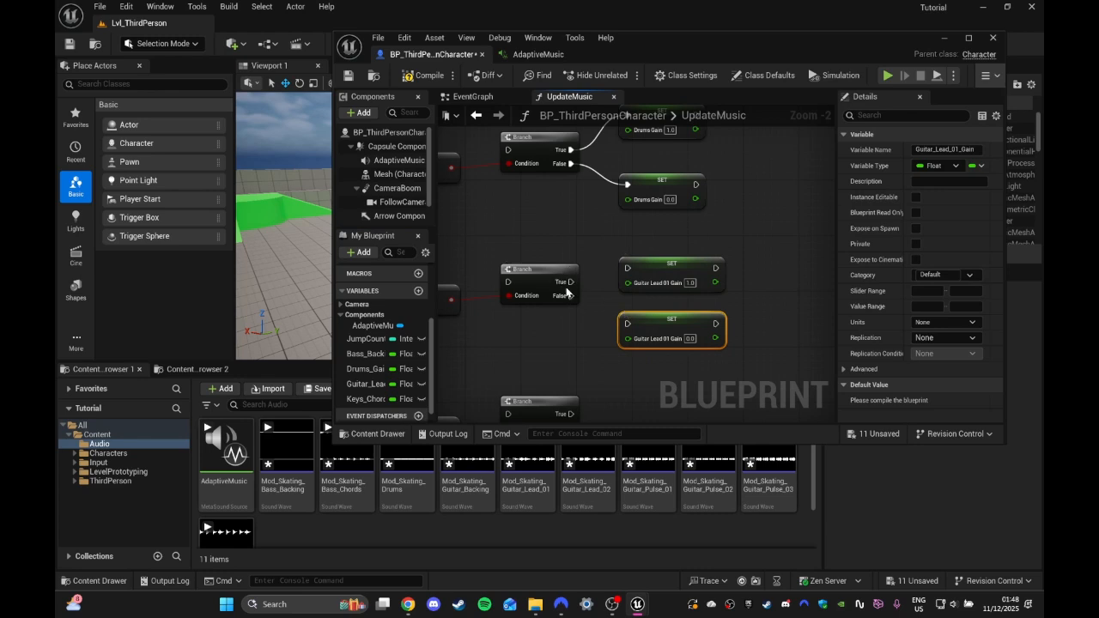
drag(569, 284, 630, 325)
Step: Add a Set Keys_Chords_Gain node, wire it to the fourth Branch's True output and set its value to 1
right_drag(549, 350, 524, 224)
drag(375, 399, 595, 271)
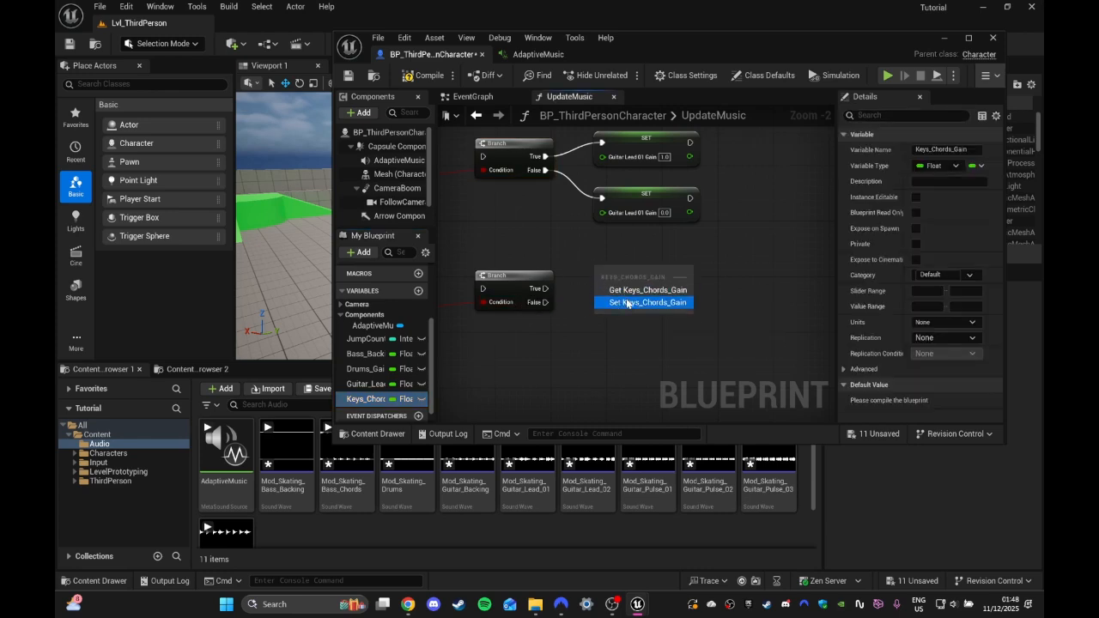
click(628, 303)
drag(531, 293, 642, 266)
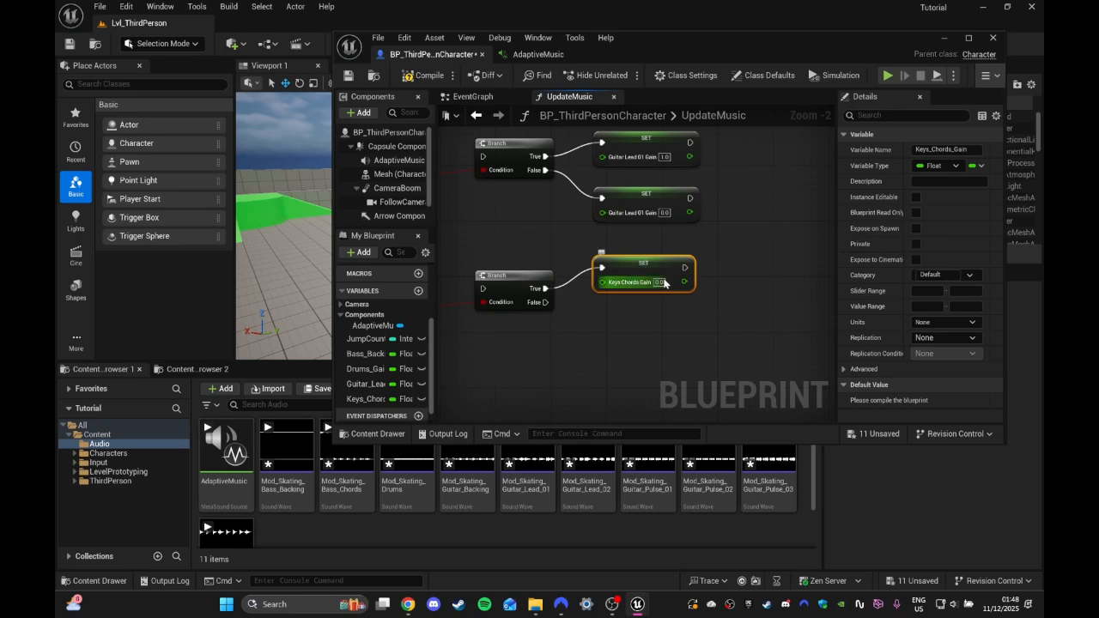
click(661, 282)
text(1)
click(636, 332)
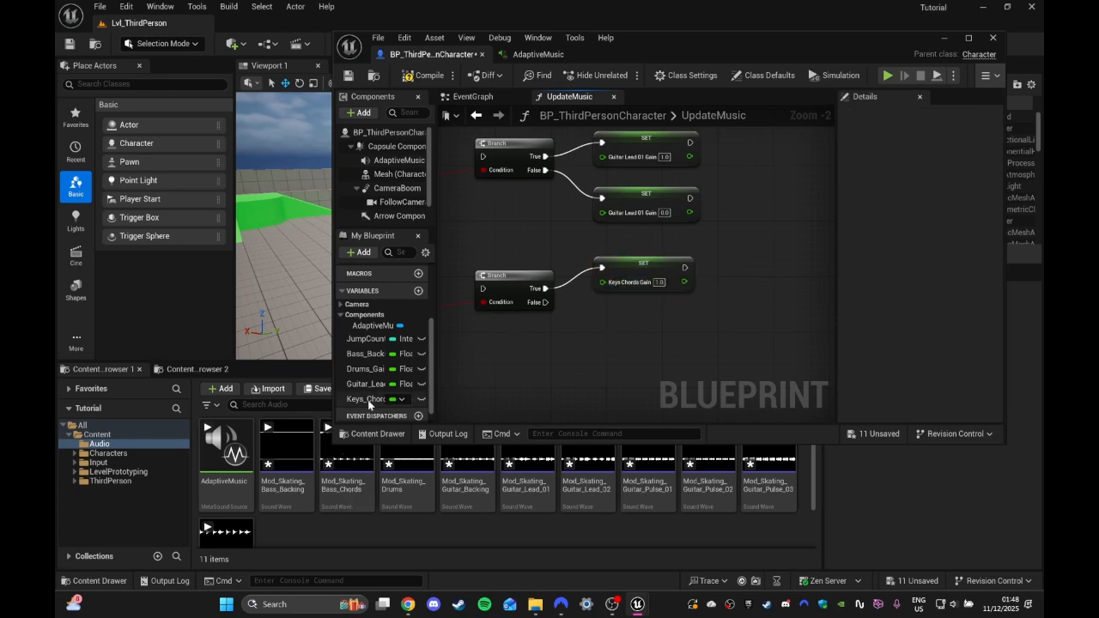
Step: Add a second Keys_Chords_Gain setter at 0.0 below the first and wire the fourth Branch's False output to it
drag(369, 399, 572, 327)
drag(661, 335, 619, 312)
click(661, 346)
click(792, 250)
Step: Wire the Sequence node's Then 1, Then 2 and Then 3 outputs to the Drums, Guitar Lead 01 and Keys Chords Branches
scroll(724, 242, down, 4)
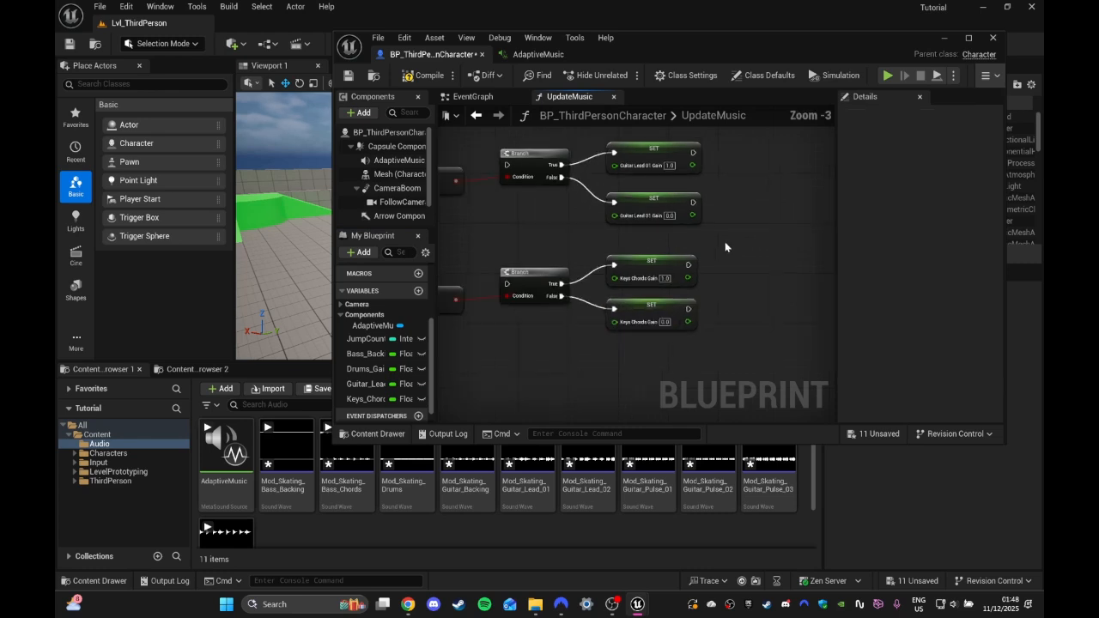
scroll(654, 167, up, 1)
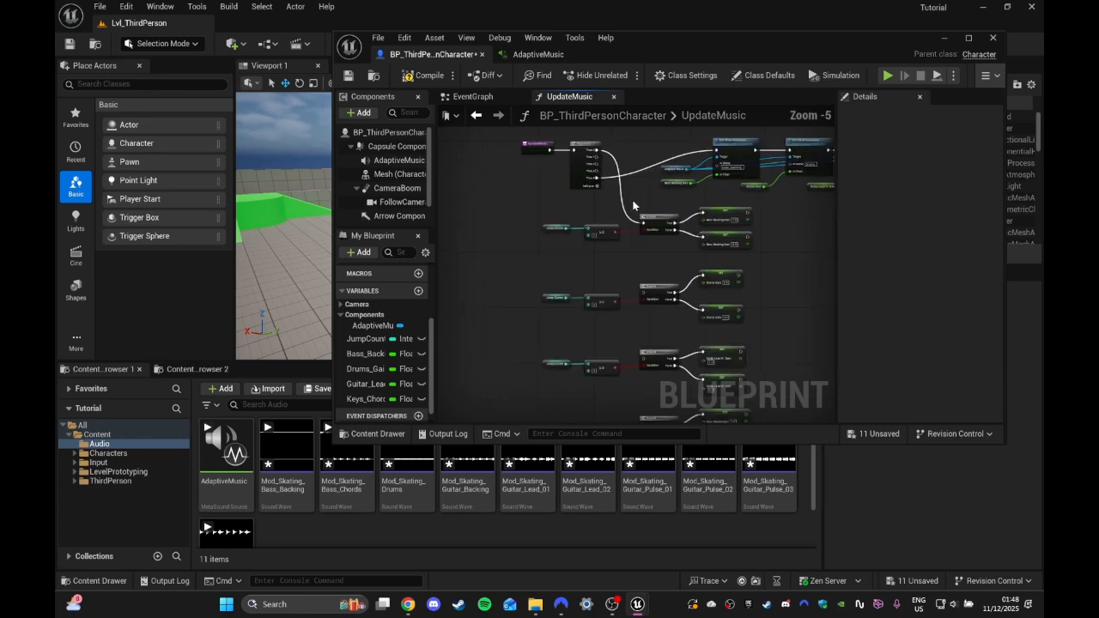
scroll(622, 184, up, 1)
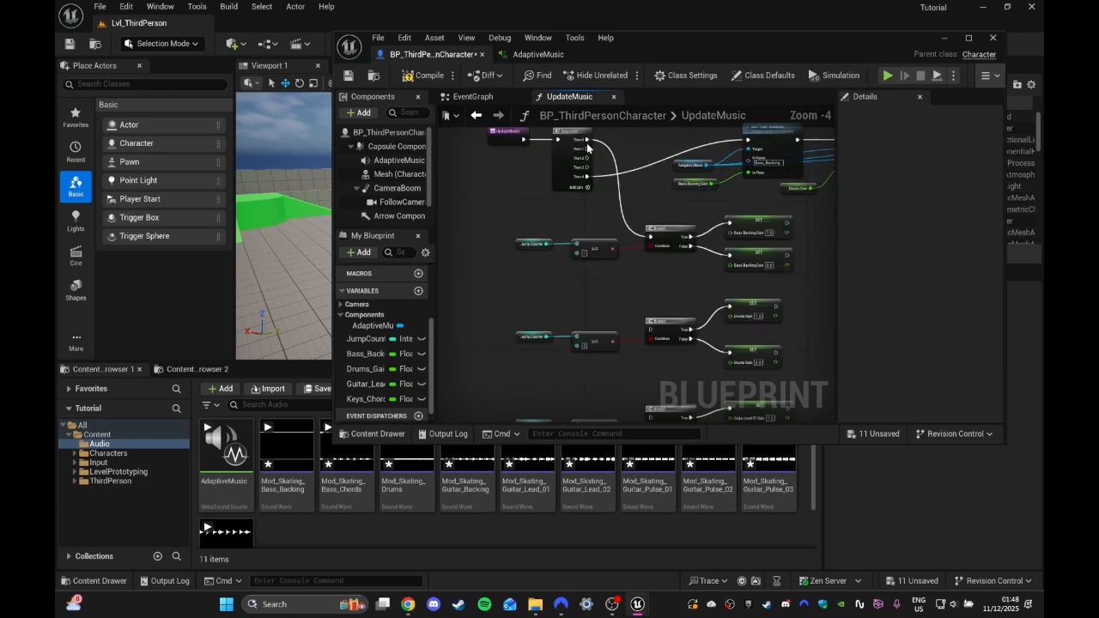
drag(587, 148, 652, 346)
right_drag(649, 258, 642, 378)
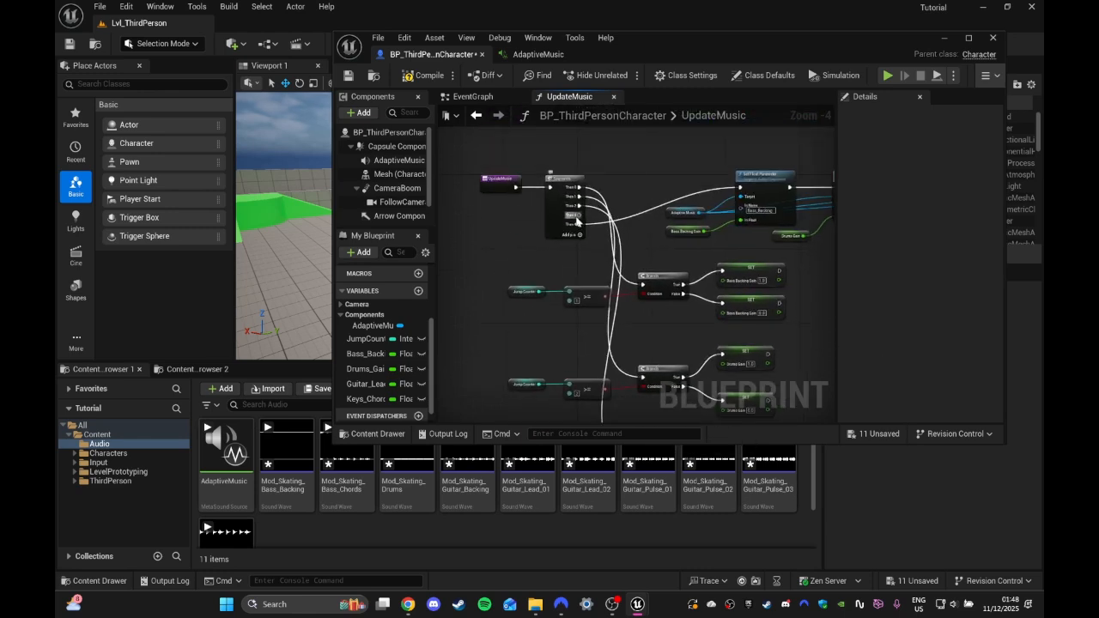
drag(577, 216, 646, 346)
right_drag(624, 259, 620, 421)
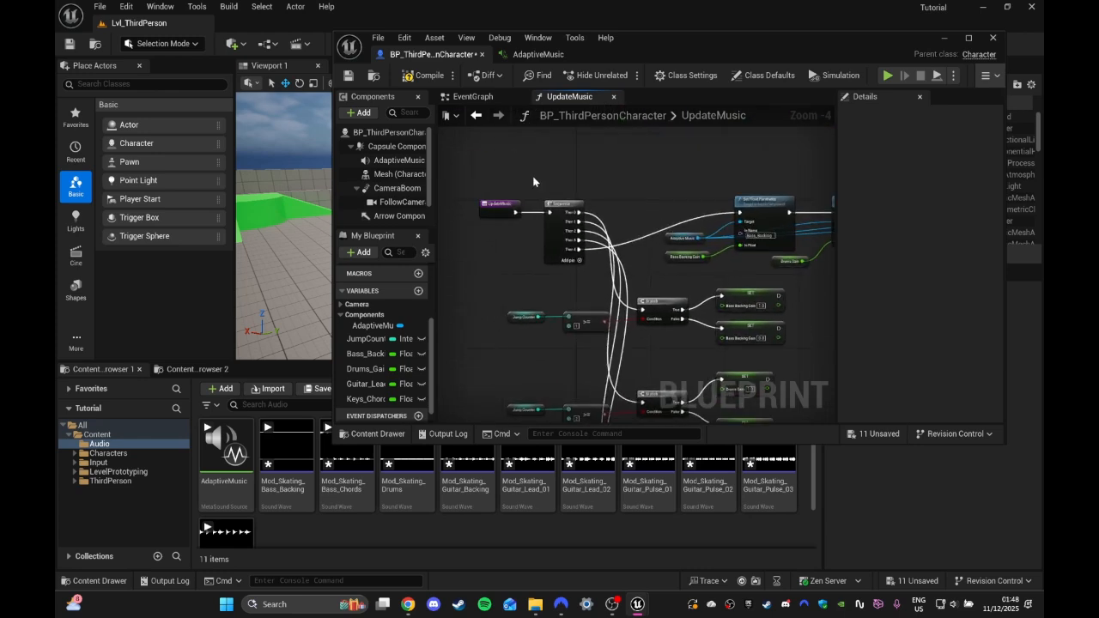
Step: Compile the Blueprint and return to the EventGraph around the Jump Counter setter and the Update Music call
click(429, 76)
click(472, 98)
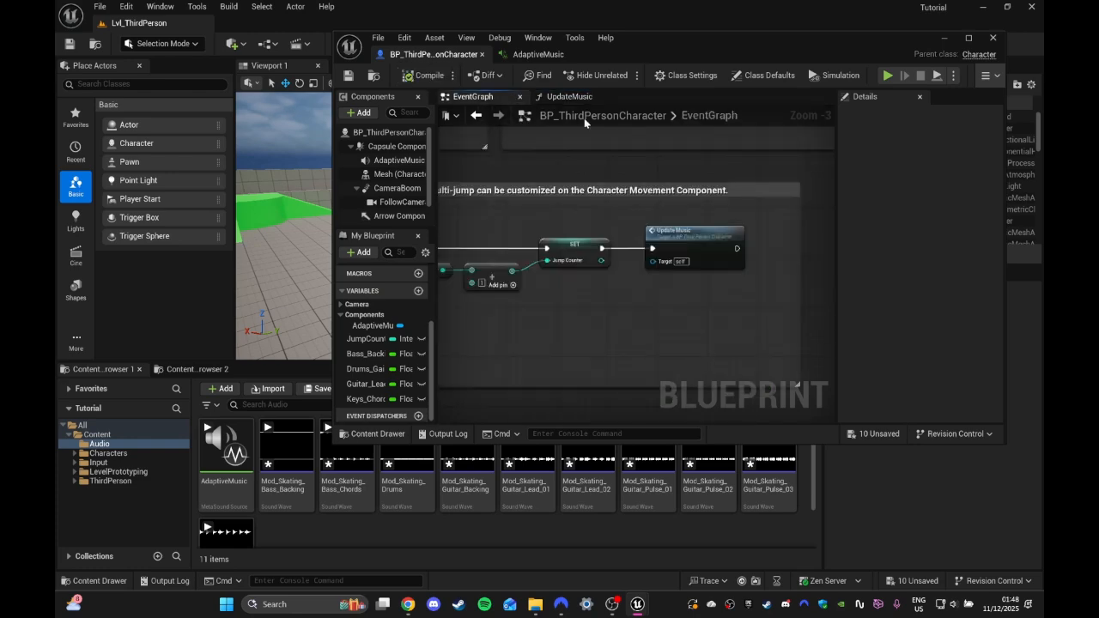
right_drag(636, 236, 738, 239)
right_drag(533, 244, 446, 224)
scroll(608, 252, up, 2)
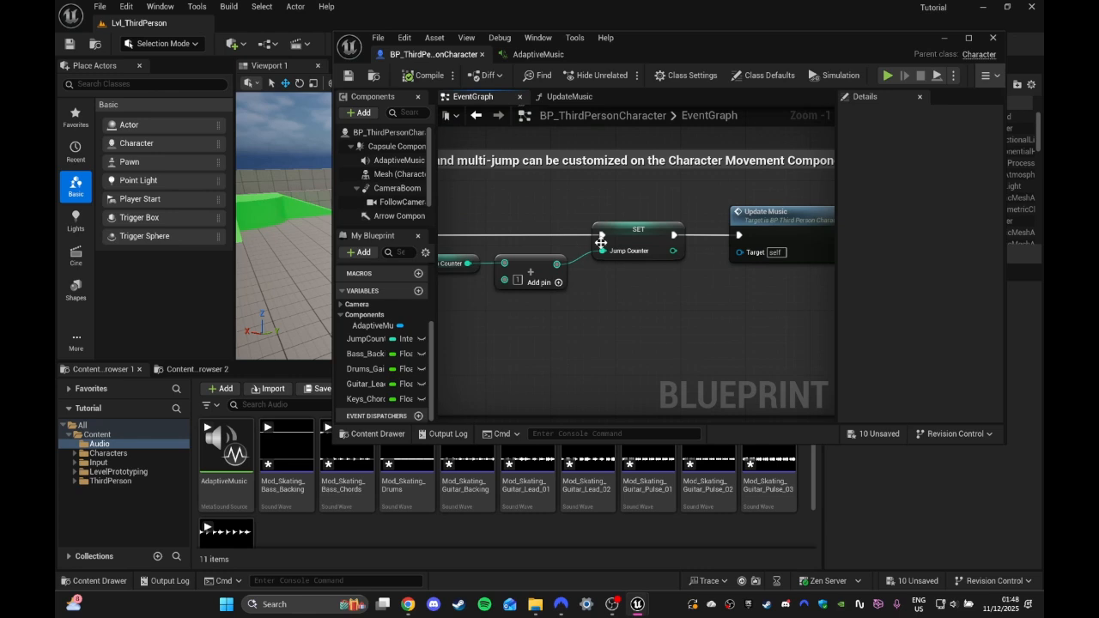
Step: Review the Jump Counter increment in the EventGraph and the threshold Branches with their gain setters in the UpdateMusic function
right_drag(485, 271, 561, 253)
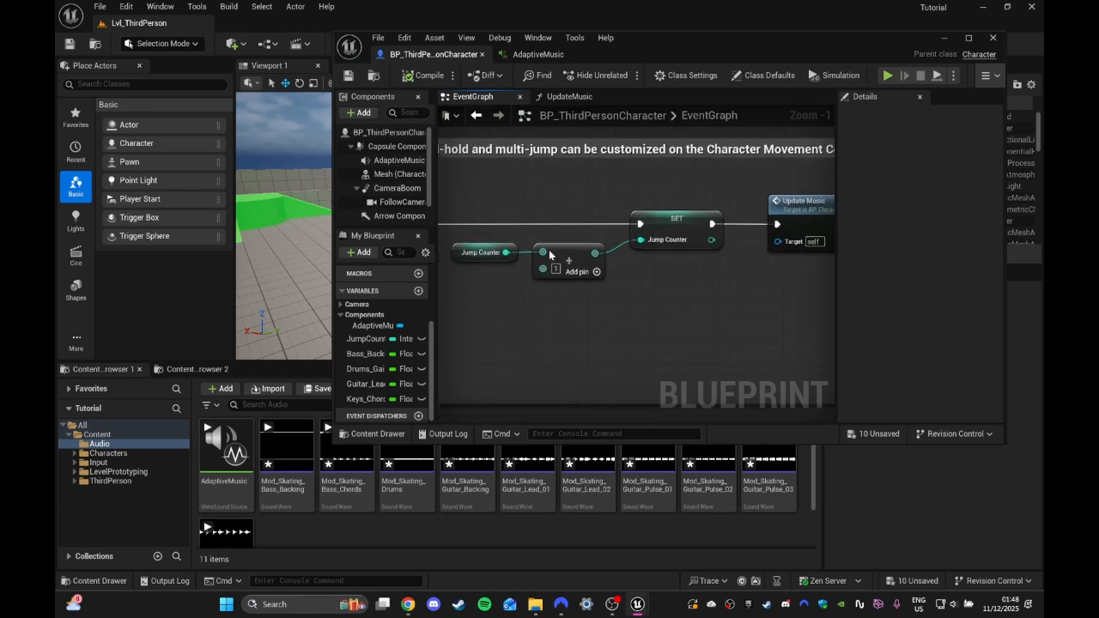
right_drag(718, 260, 568, 250)
click(562, 100)
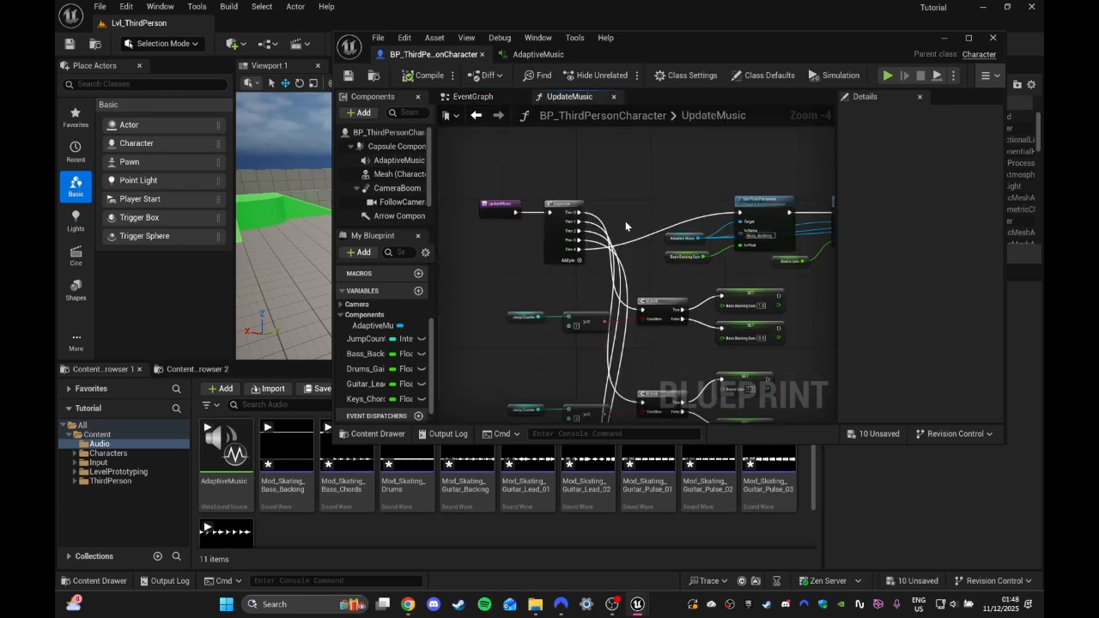
right_drag(625, 227, 581, 186)
scroll(638, 234, up, 1)
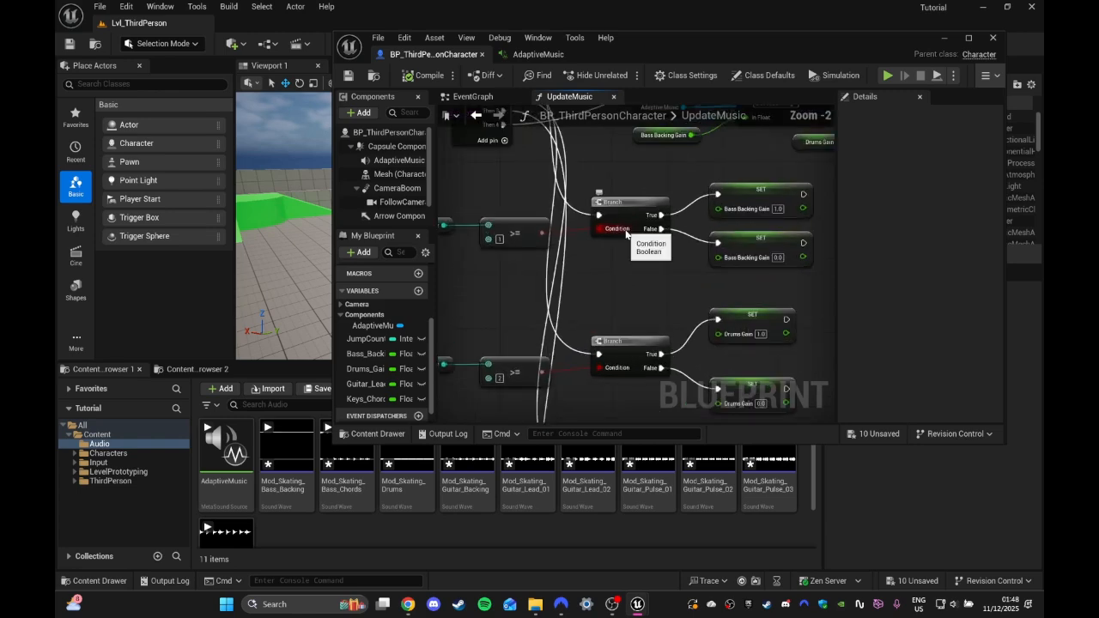
scroll(557, 218, up, 1)
right_drag(687, 268, 602, 264)
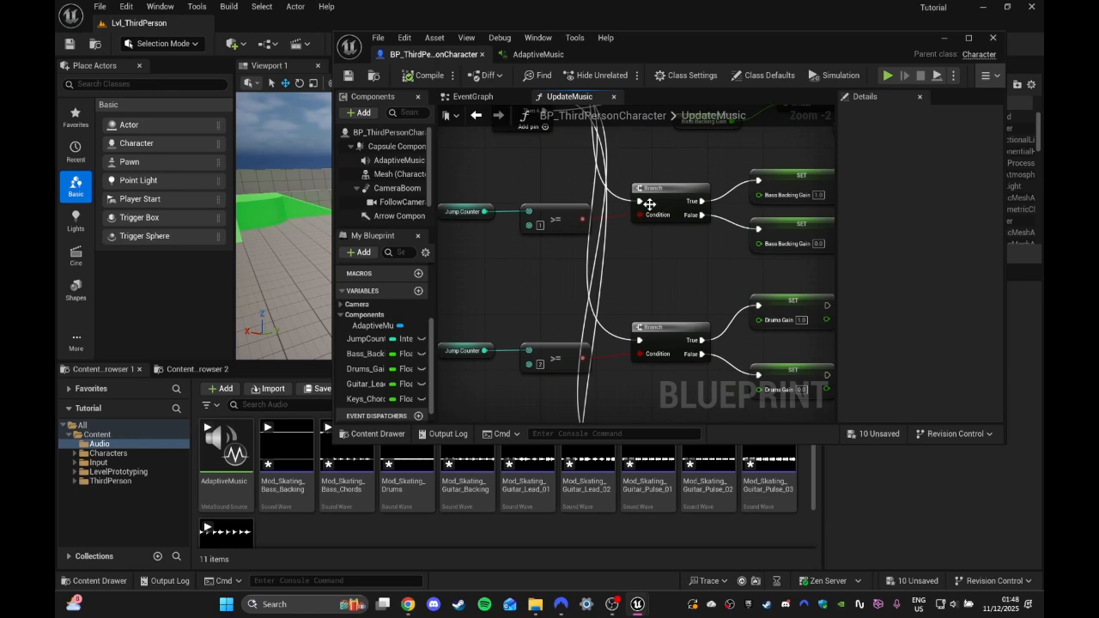
right_drag(731, 255, 758, 211)
right_drag(635, 304, 618, 214)
scroll(660, 272, down, 1)
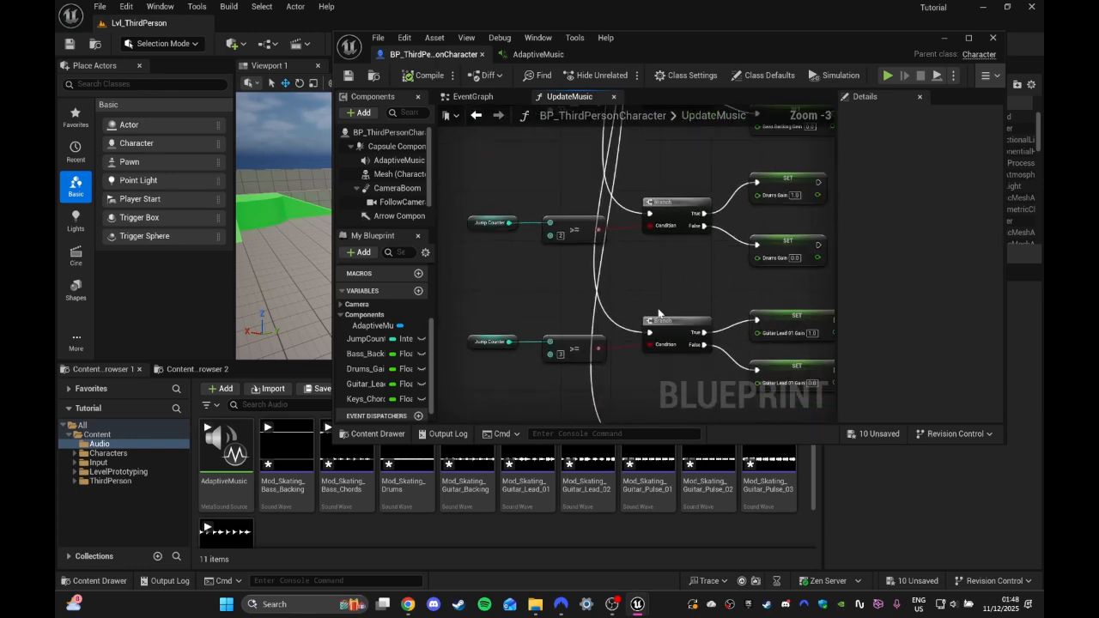
right_drag(657, 314, 681, 170)
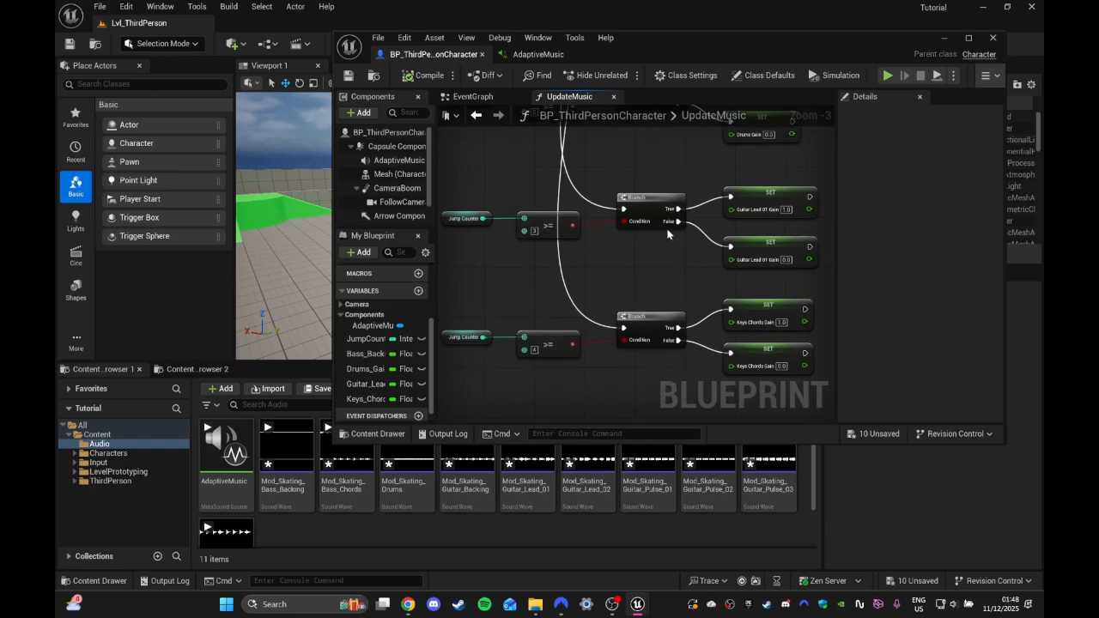
right_drag(681, 228, 611, 319)
right_drag(707, 257, 671, 419)
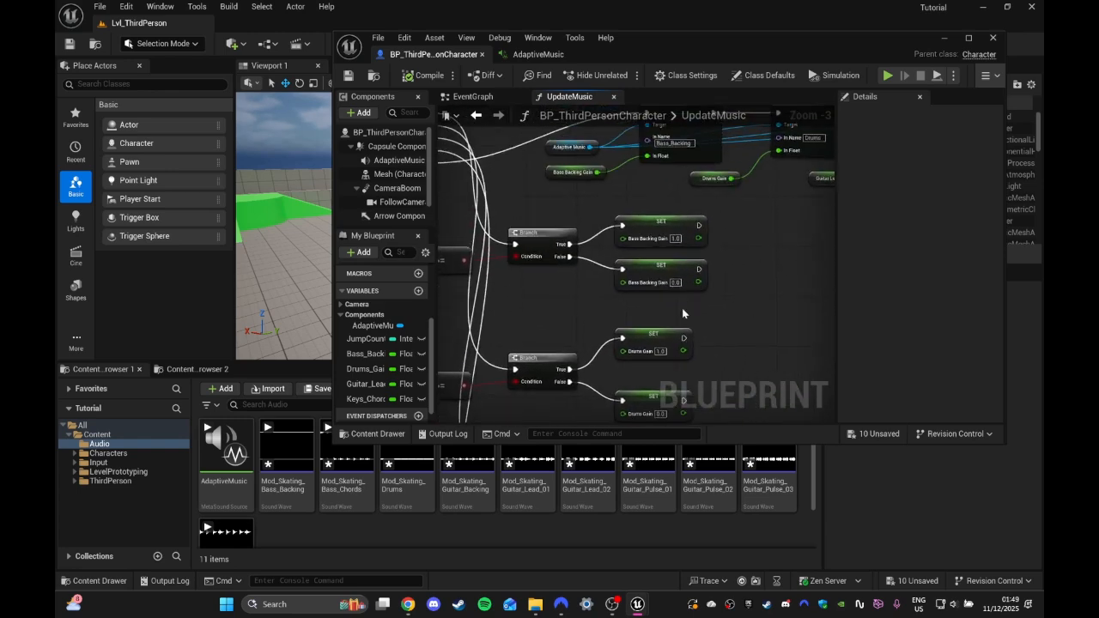
Step: Compare the parameter names on UpdateMusic's Set Float Parameter nodes with the gain input names in the AdaptiveMusic MetaSound
right_drag(634, 222, 617, 315)
right_drag(691, 239, 611, 256)
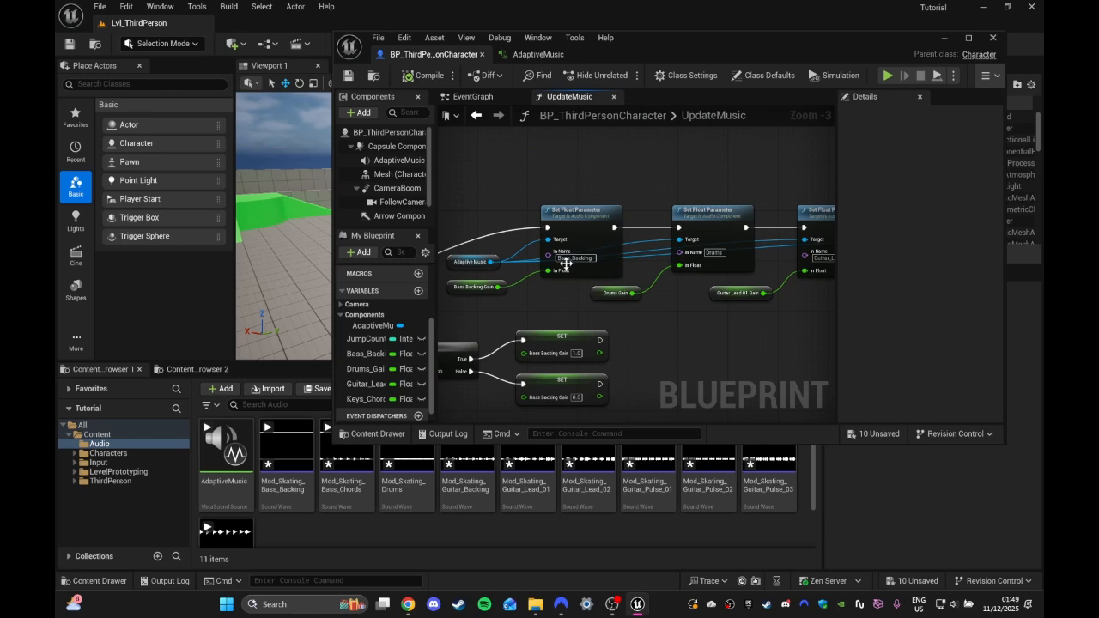
click(537, 54)
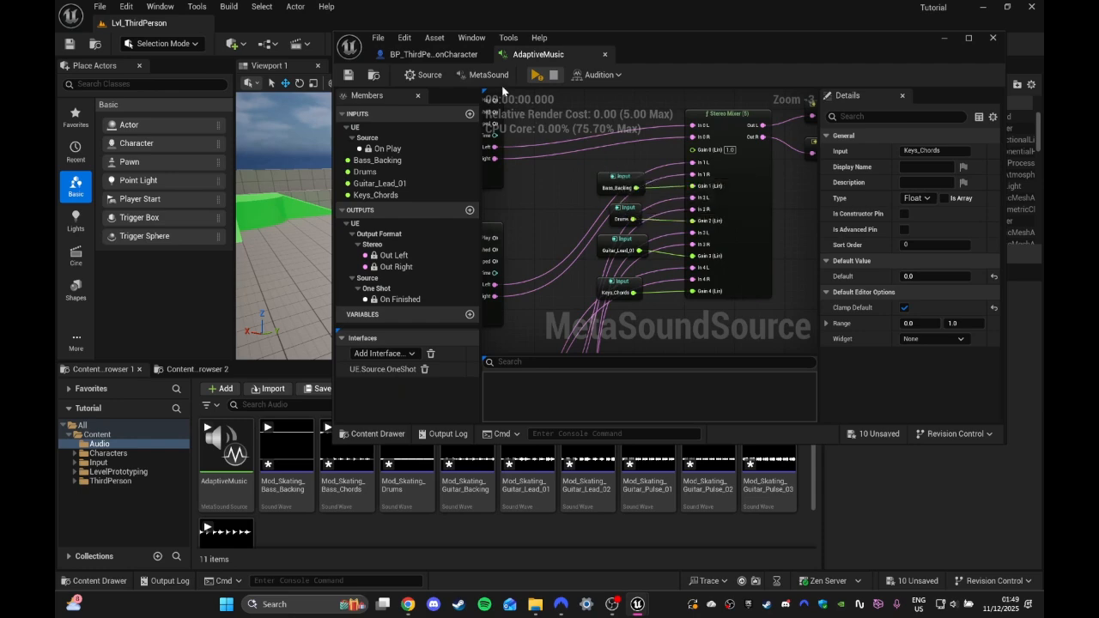
click(432, 56)
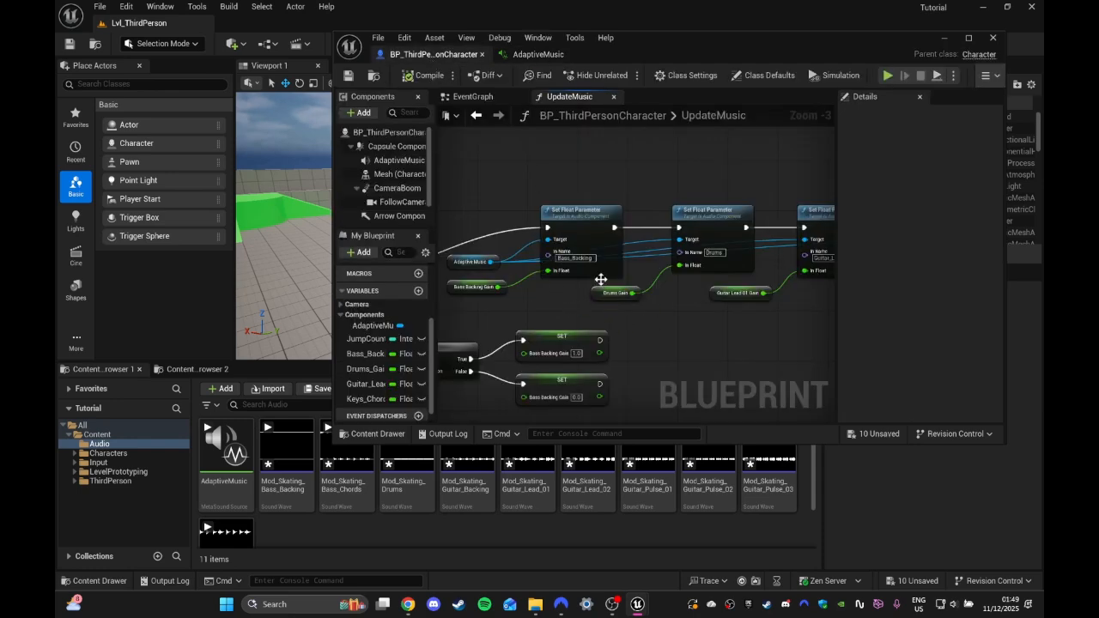
click(532, 55)
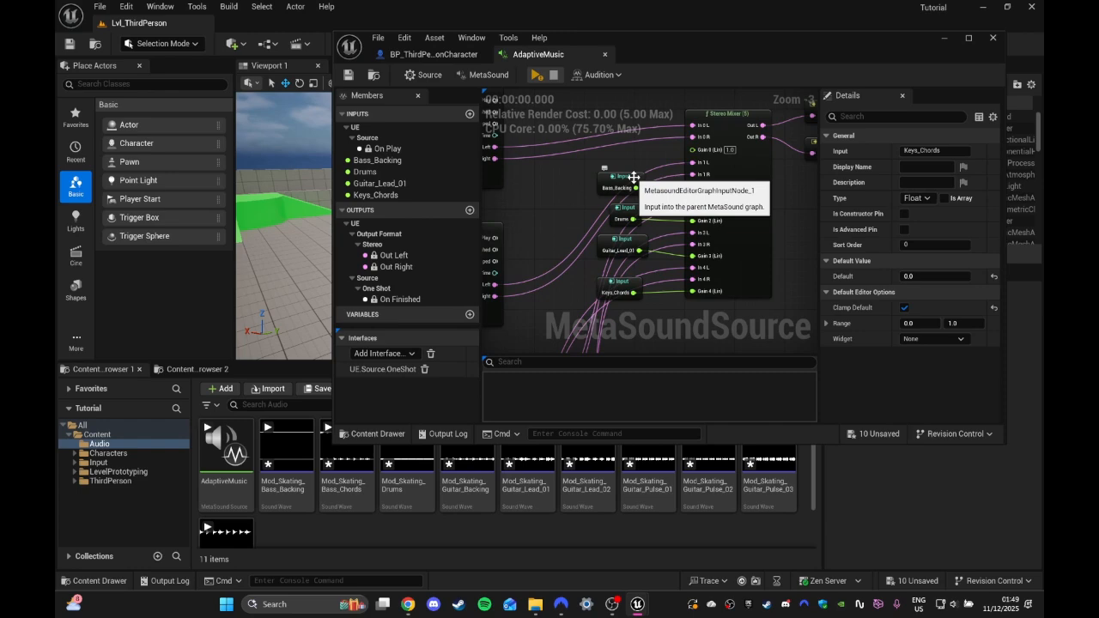
right_drag(627, 193, 703, 233)
scroll(657, 253, down, 1)
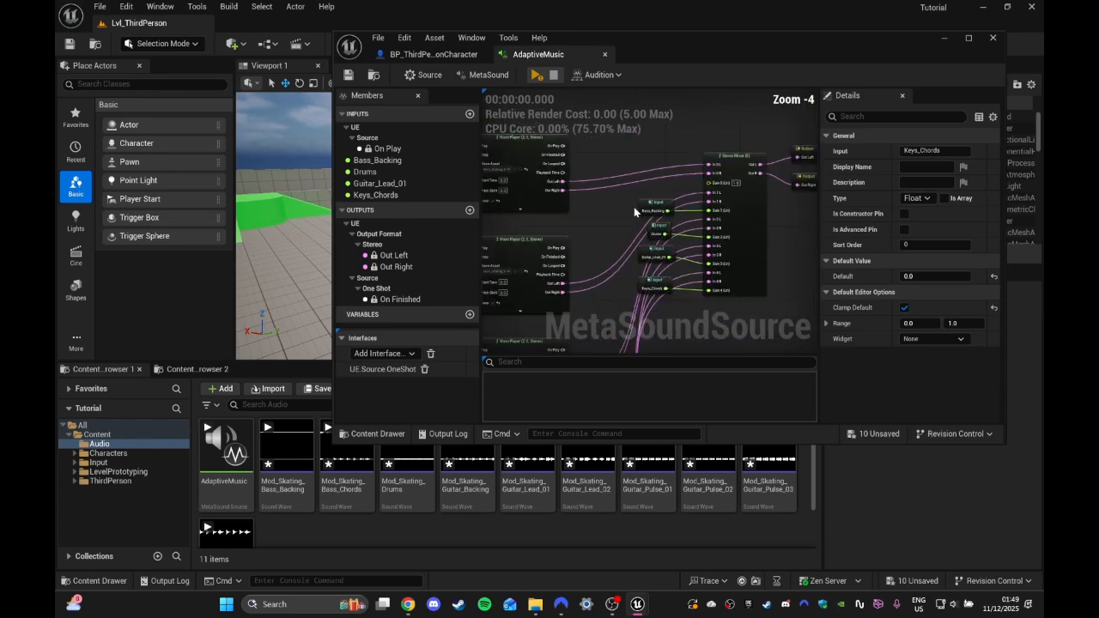
Step: Close the asset editor window and play-test the level, running and jumping with the character to check the music layers, and end the session
click(992, 38)
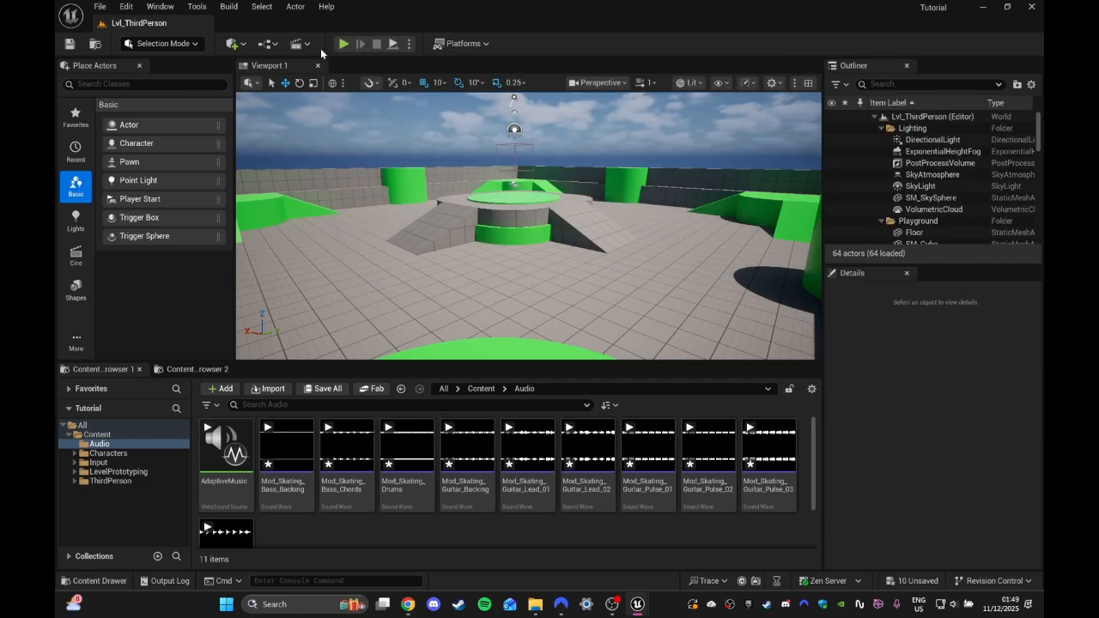
click(341, 48)
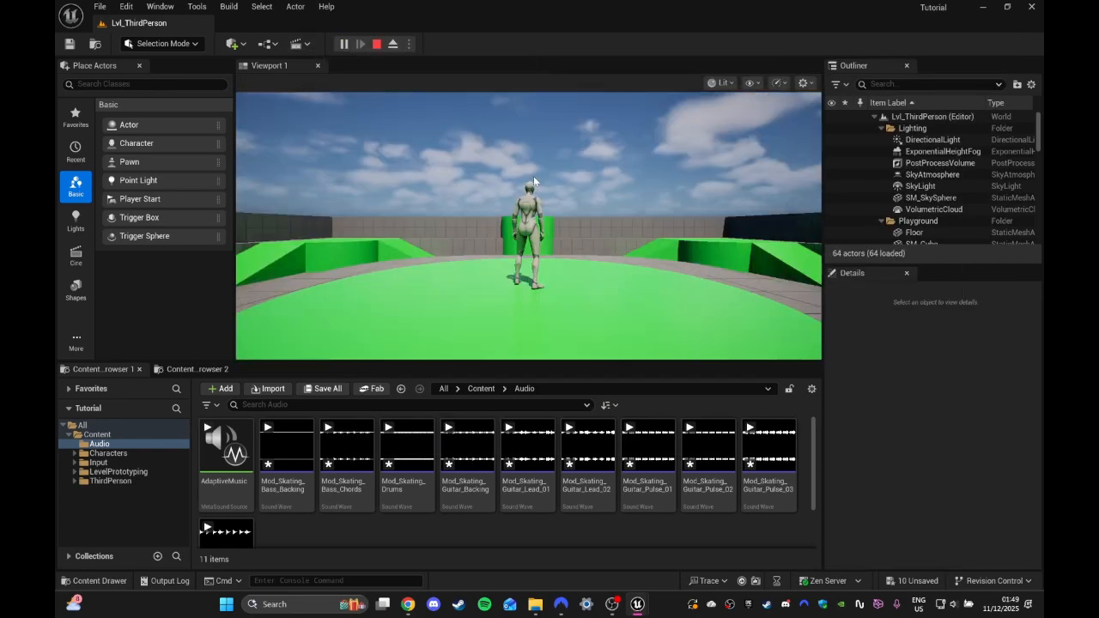
key(w)
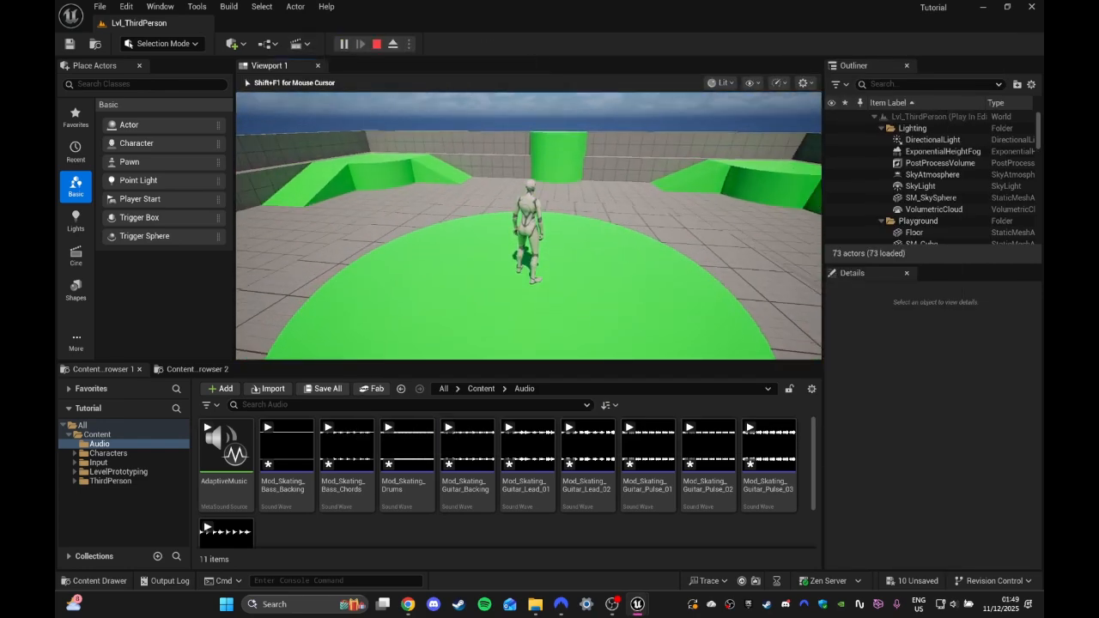
key(w)
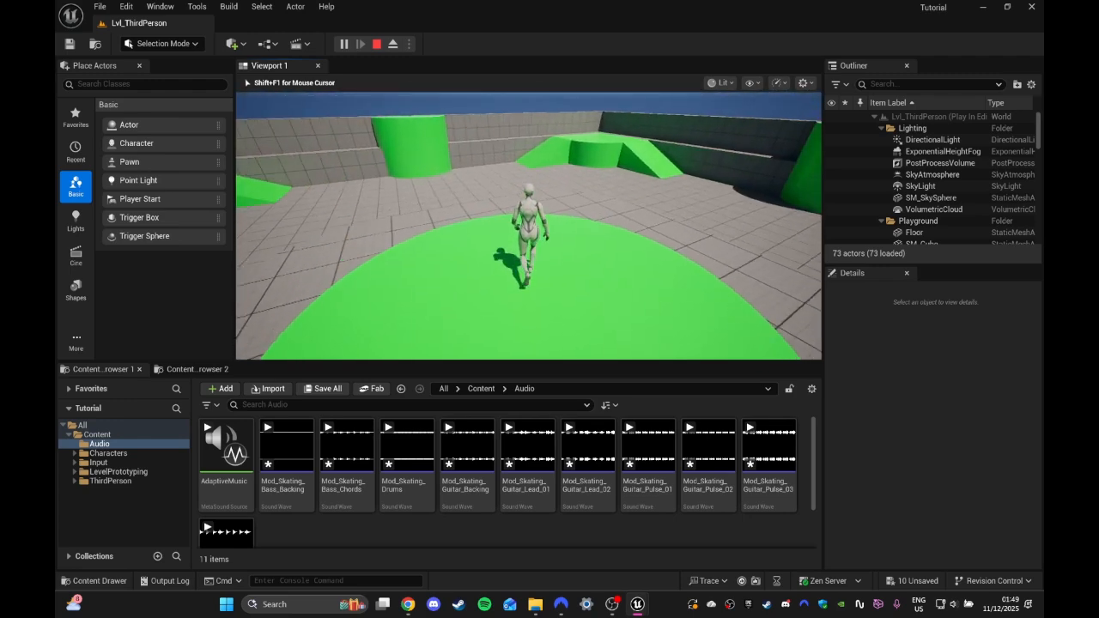
key(w)
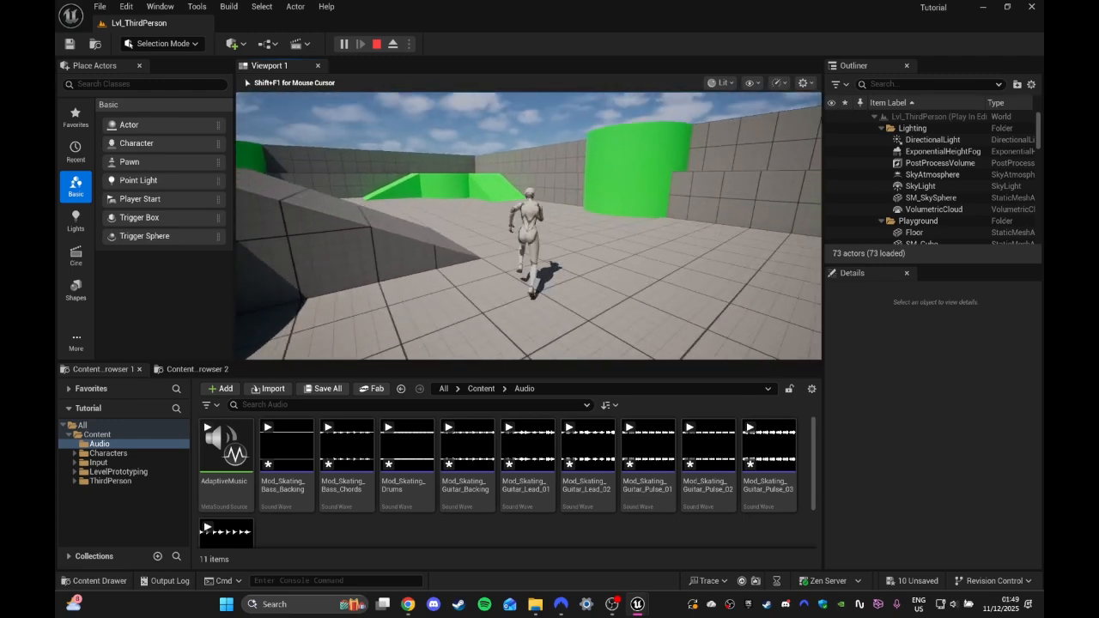
key(space)
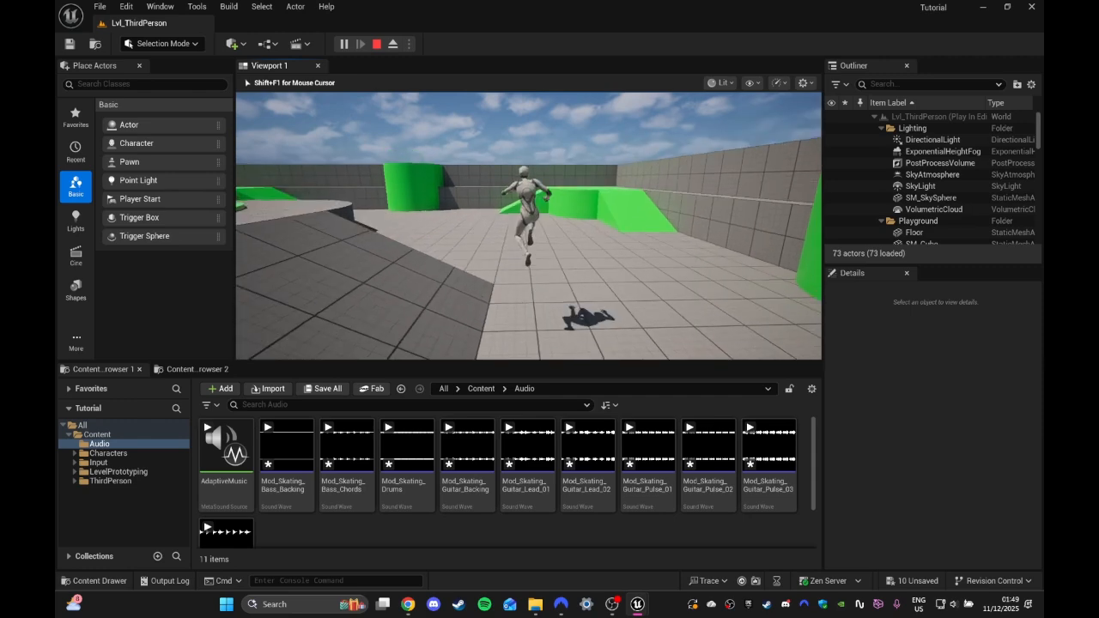
key(w)
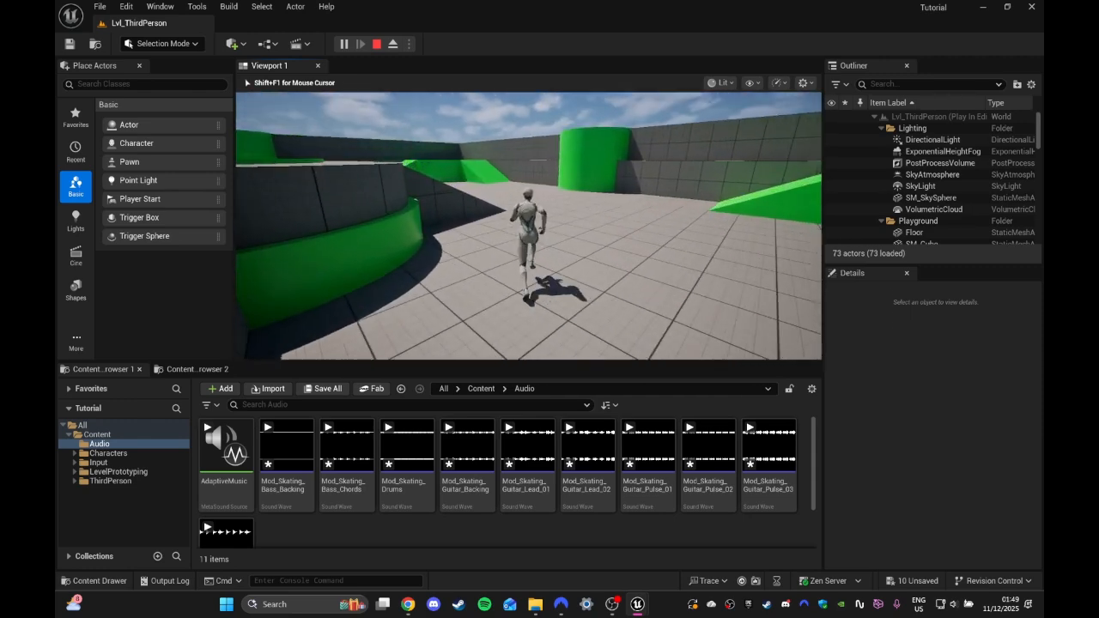
key(w)
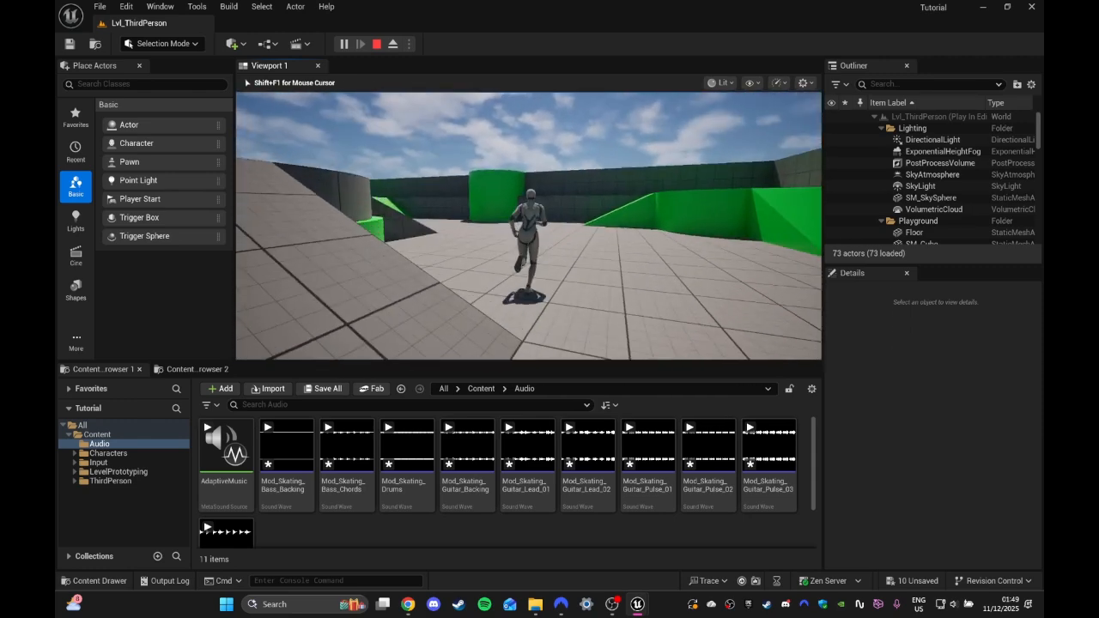
key(w)
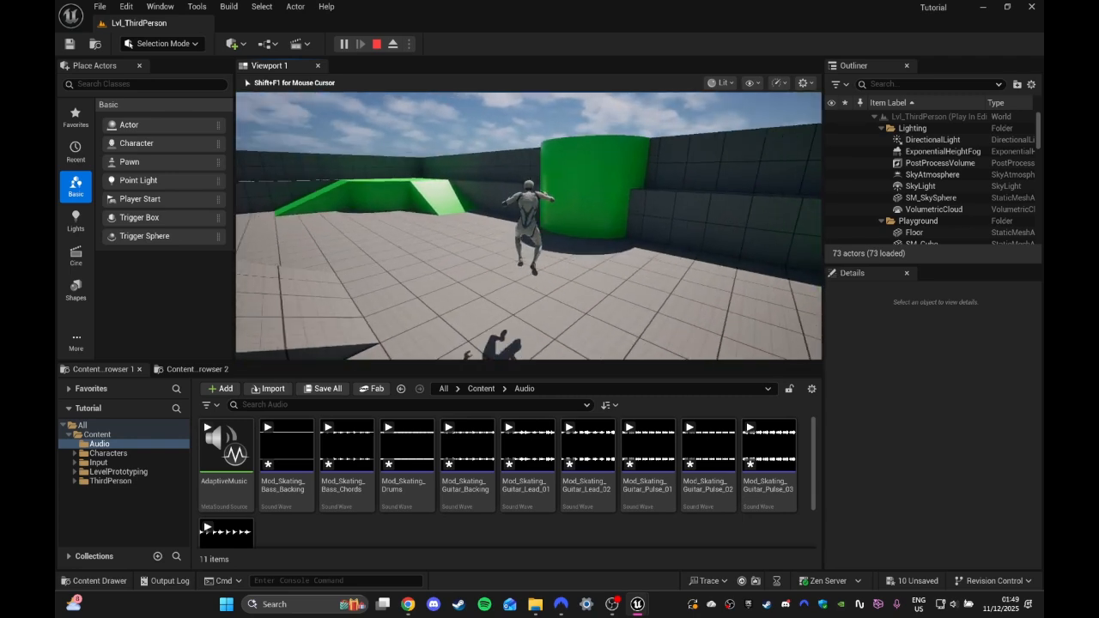
key(w)
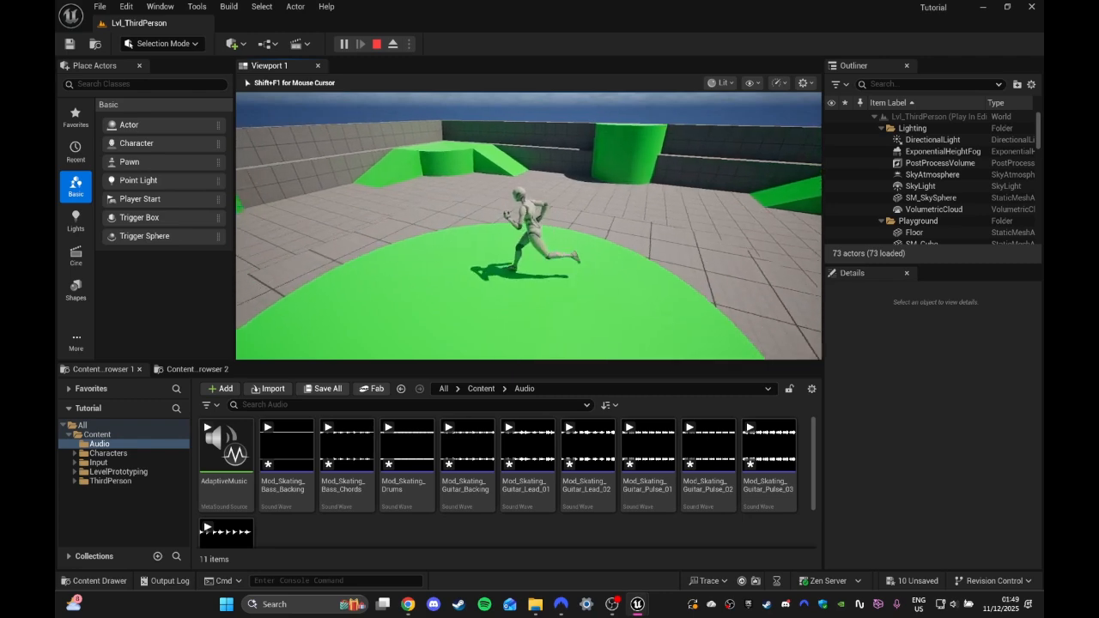
key(w)
key(a)
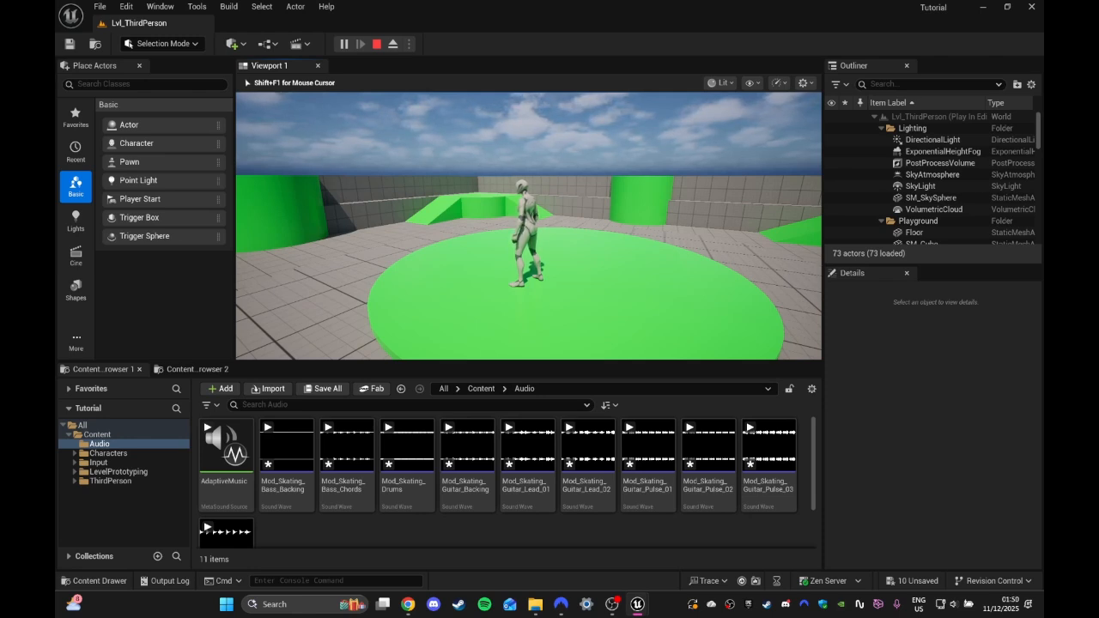
key(Escape)
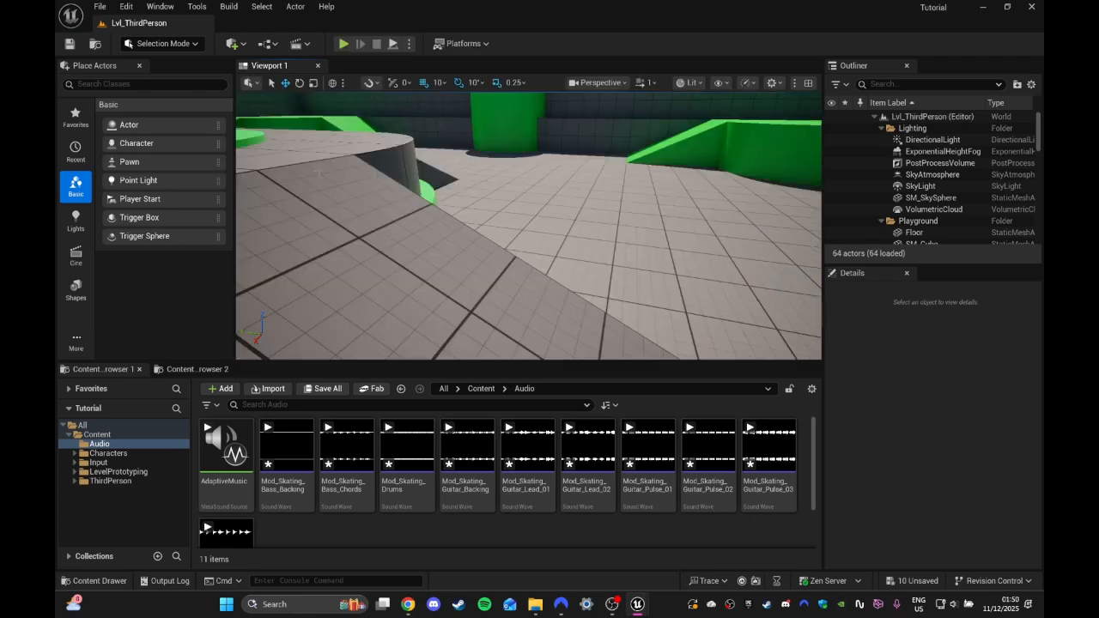